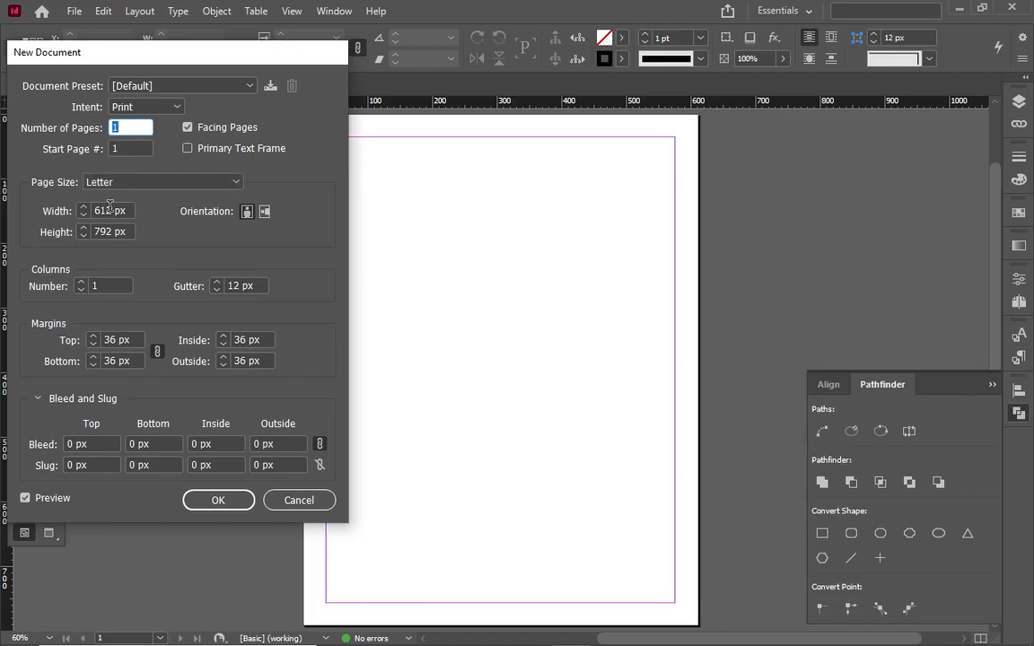
Step: Set the new document's page width and height to 1080 px each
double_click(110, 209)
key("BackSpace")
type("1080")
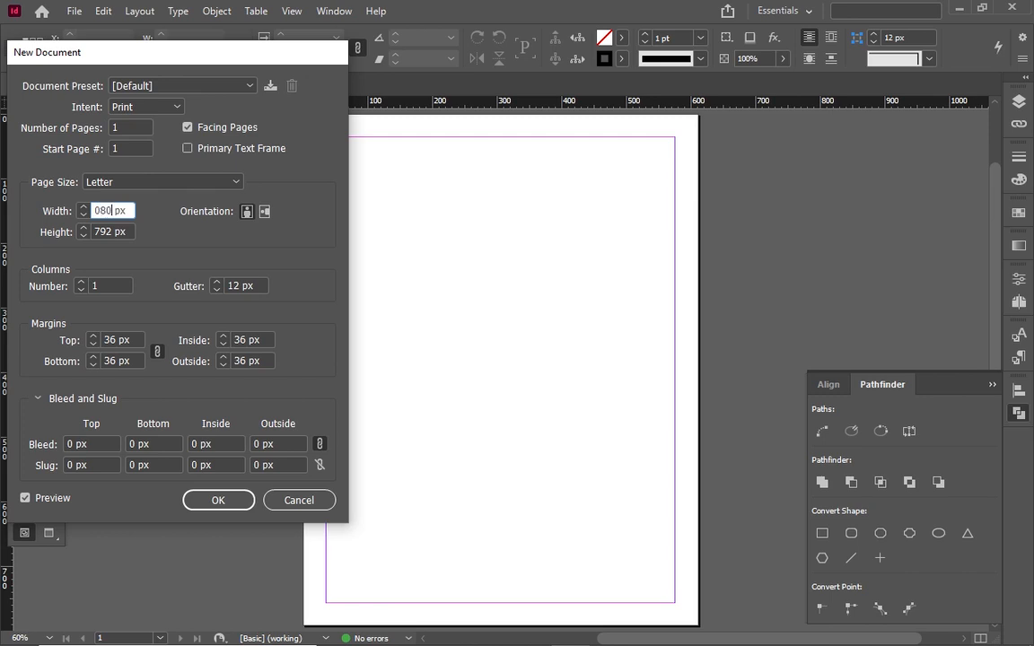
key("Left")
key("Left")
key("Left")
type("1")
left_click(107, 232)
type("1")
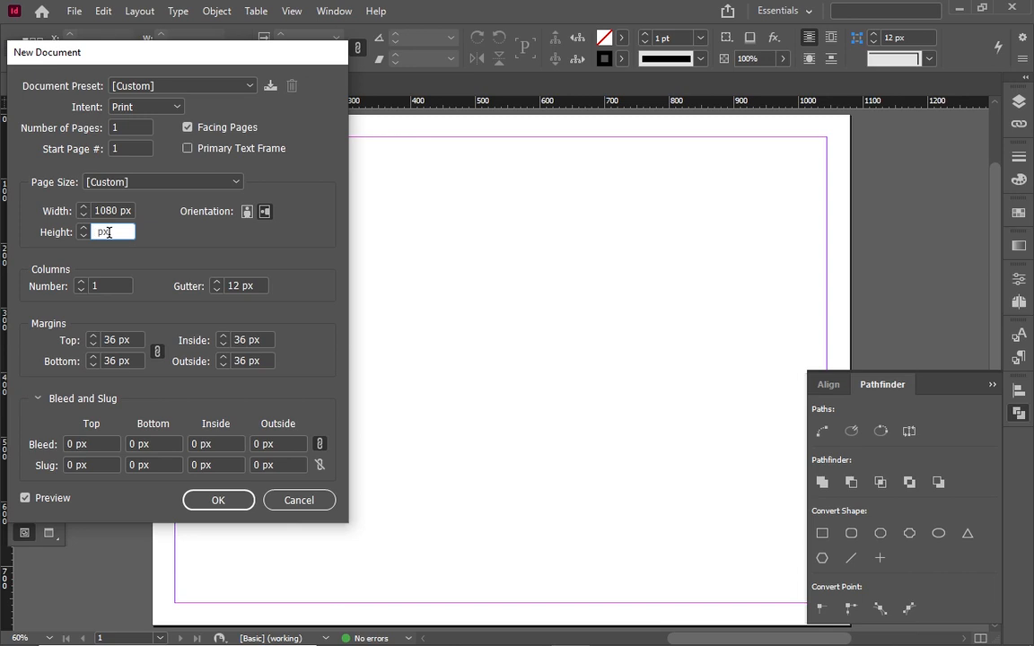
type("080")
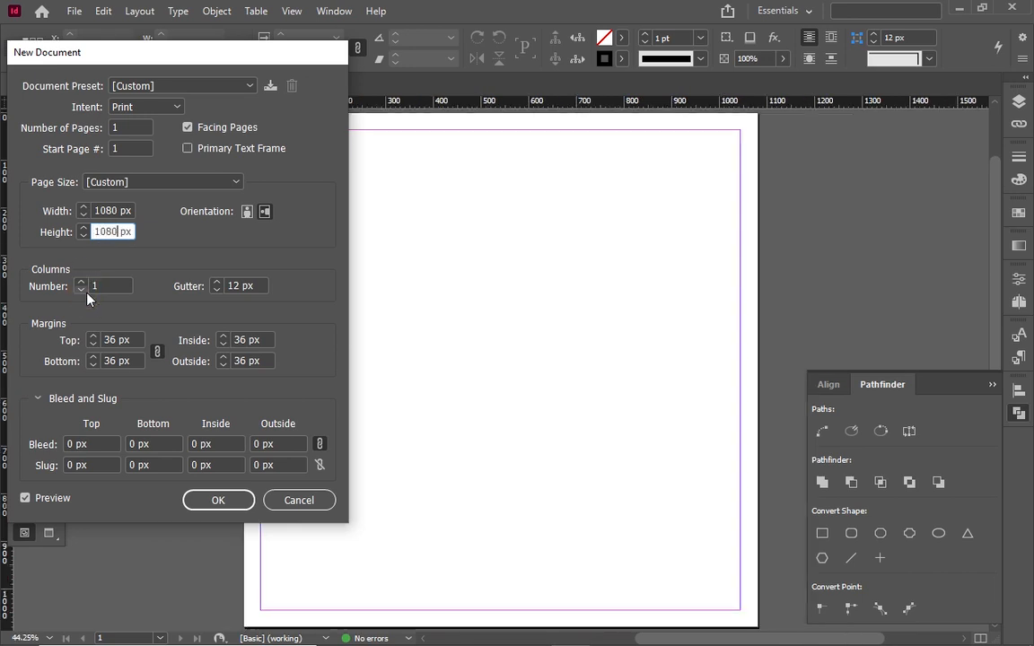
Step: Set all four page margins to 0 px
left_click(93, 344)
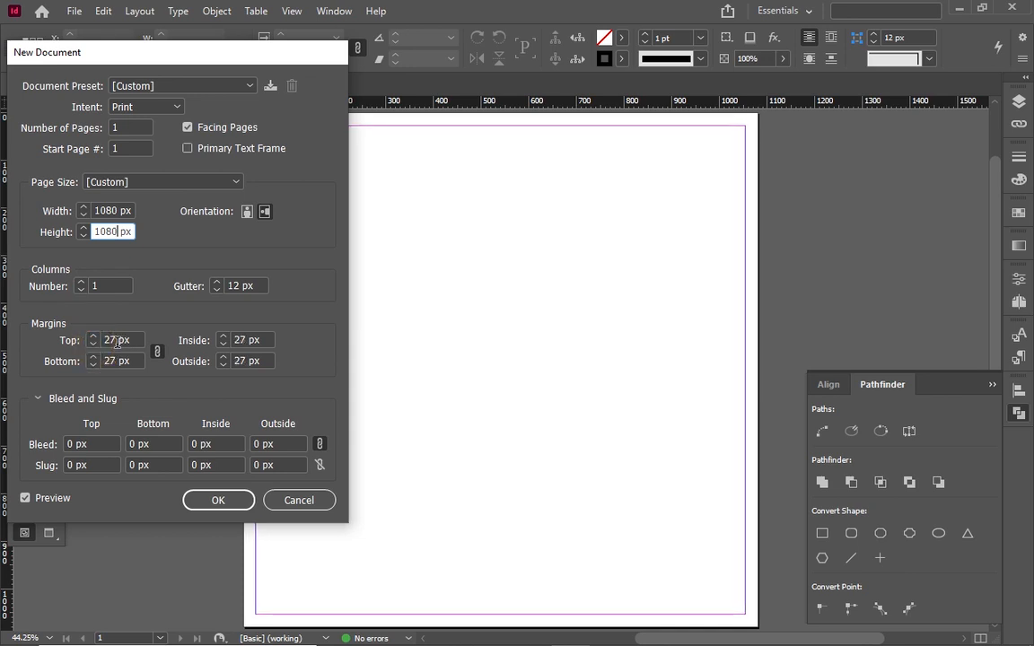
double_click(116, 341)
type("0px")
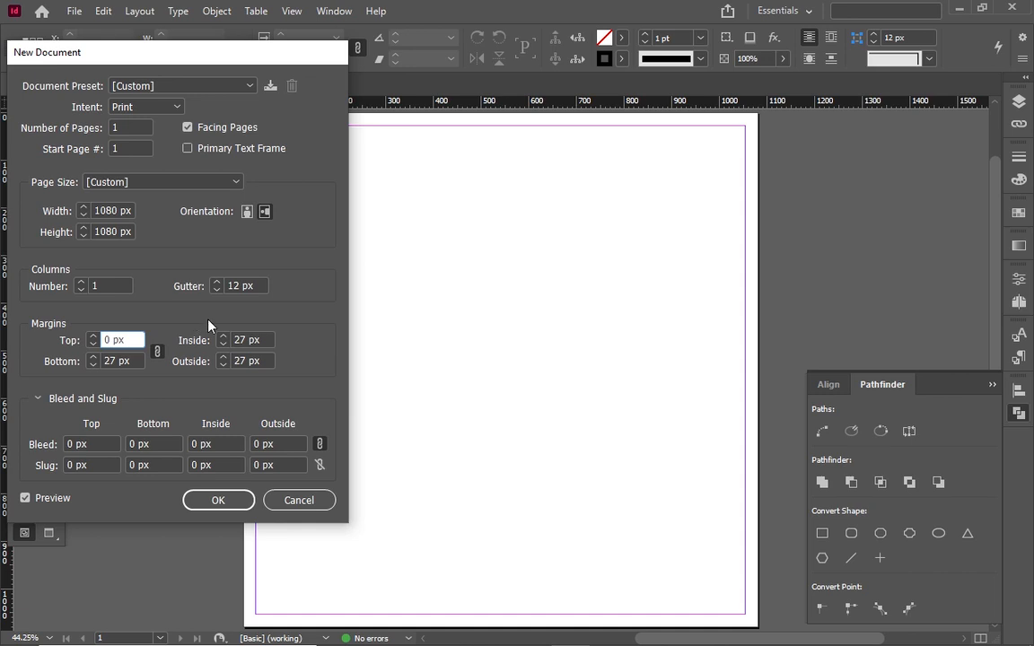
left_click(246, 341)
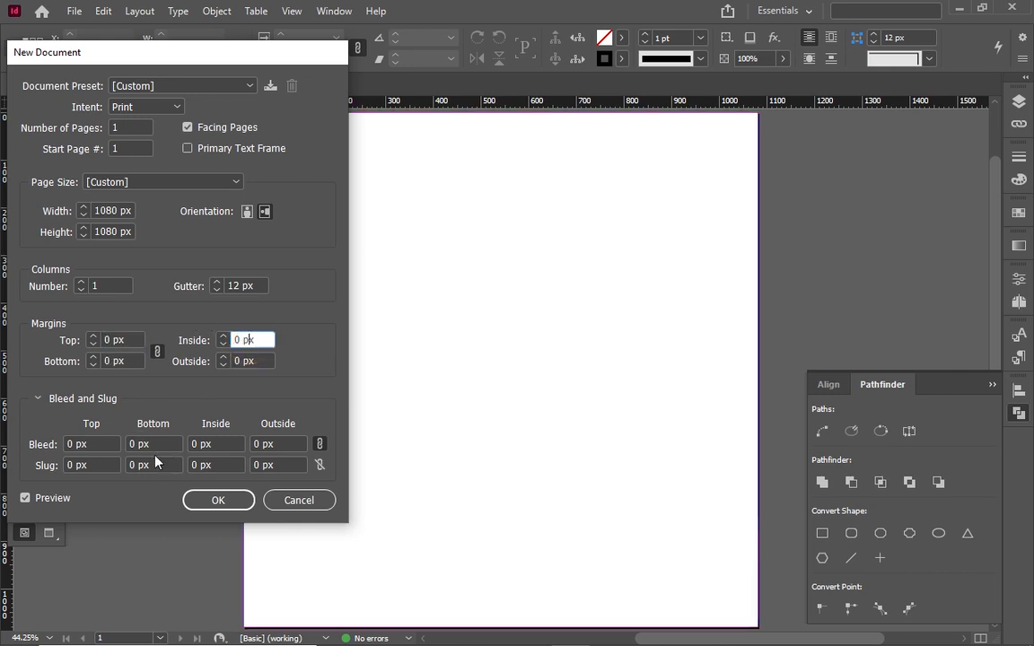
Step: Set the bleed to 5 px on all four sides
double_click(72, 444)
type("5")
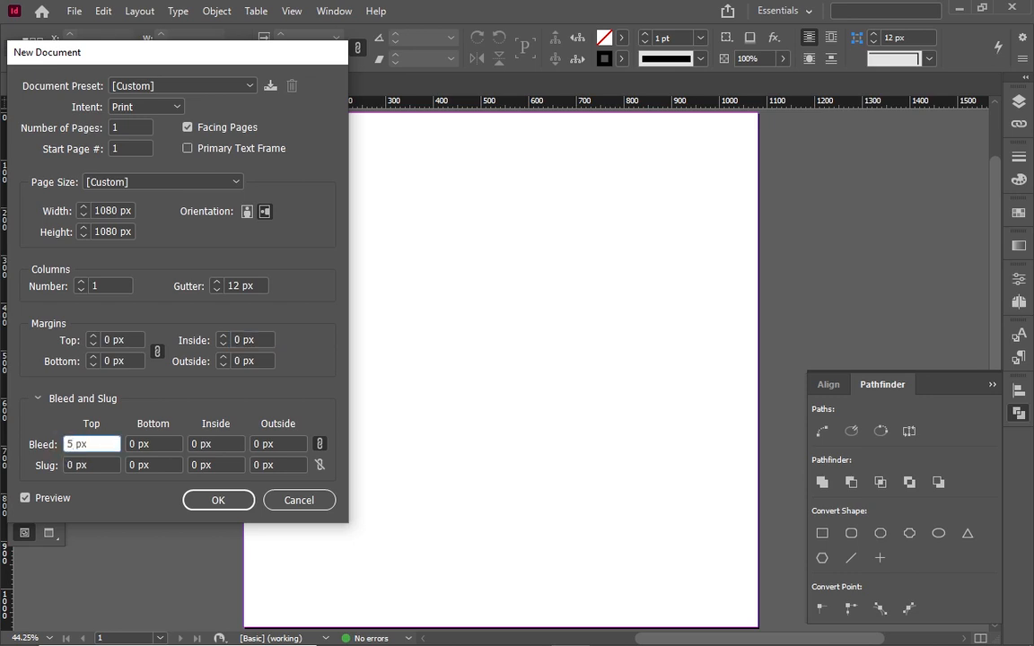
left_click(143, 444)
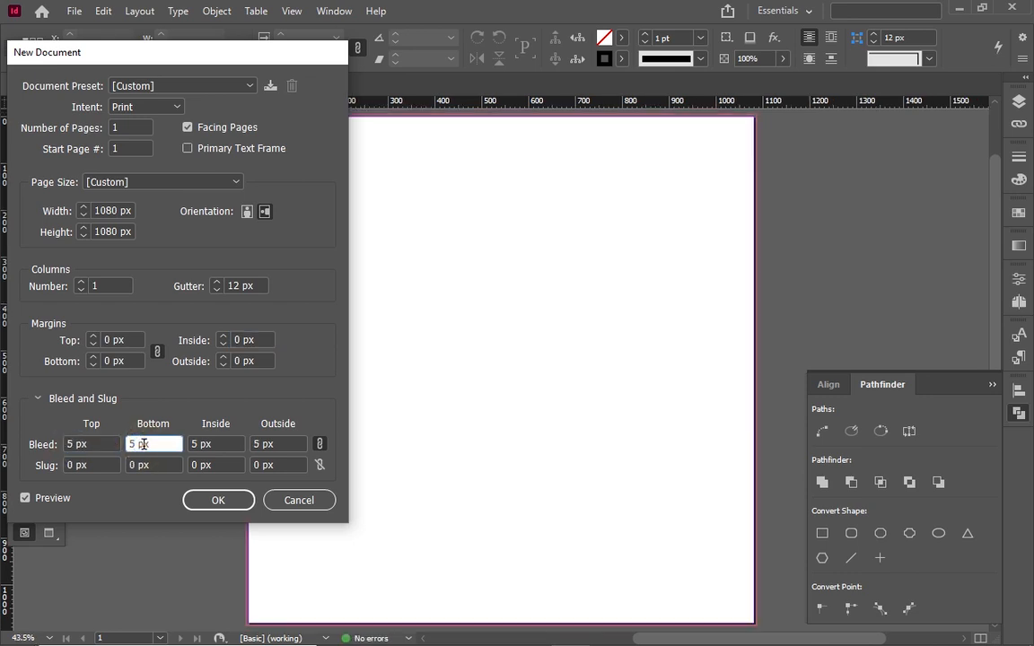
Step: Choose portrait orientation and create the document
left_click(219, 500)
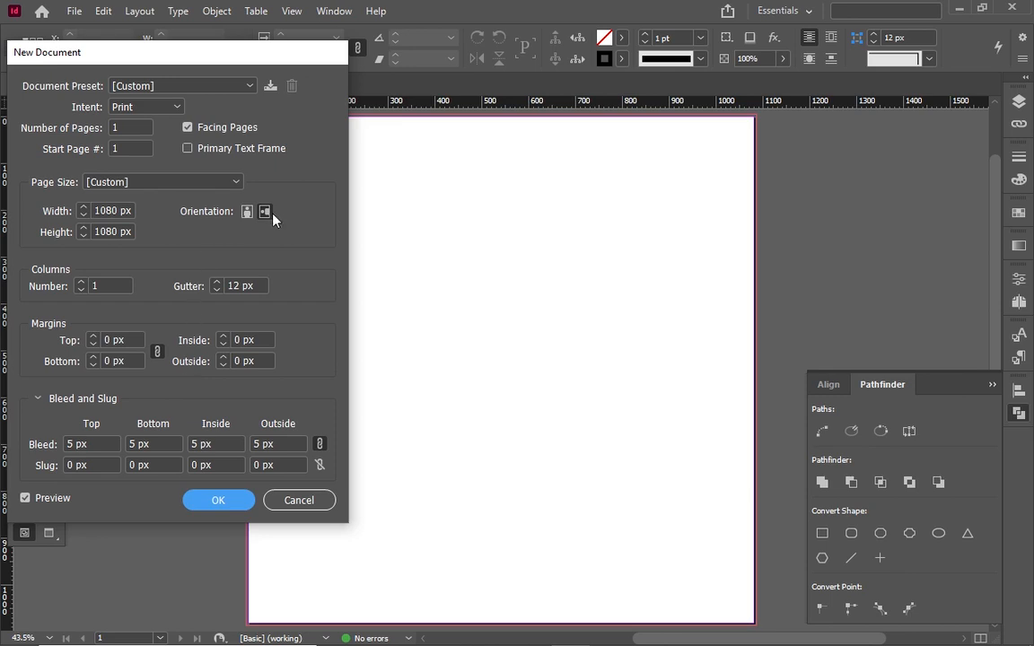
left_click(247, 214)
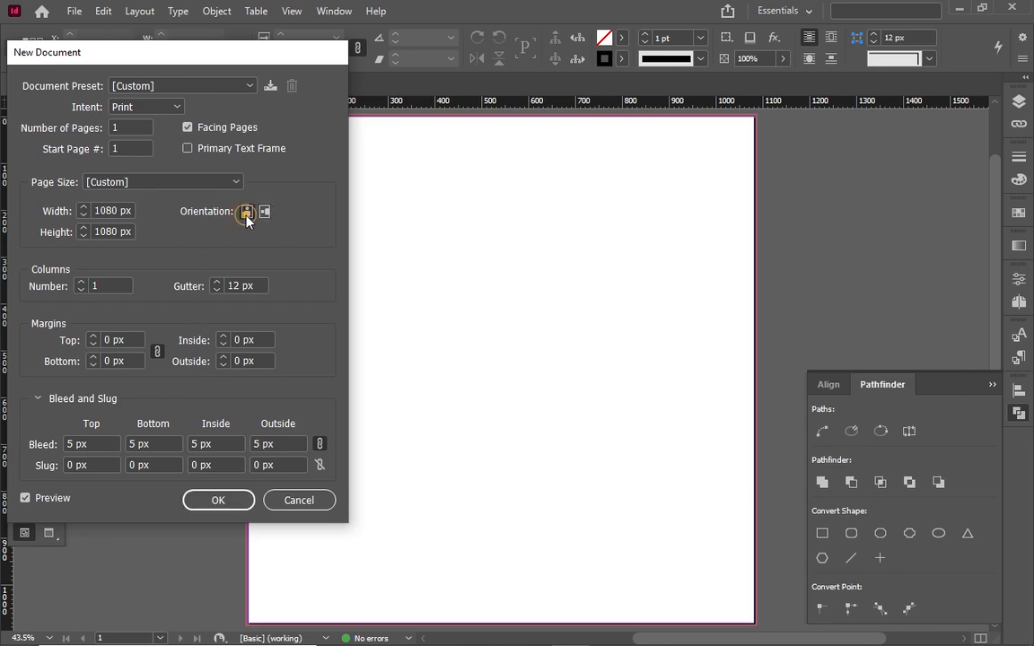
left_click(214, 495)
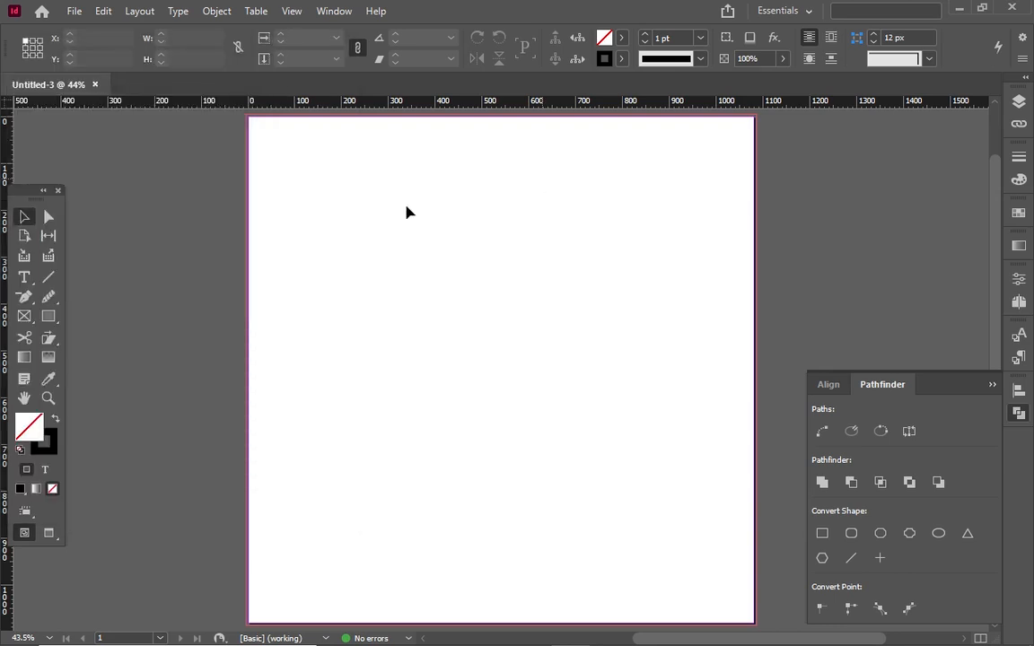
Step: Rename Layer 1 as "background"
left_click(1018, 101)
left_click(870, 117)
double_click(870, 117)
type("background")
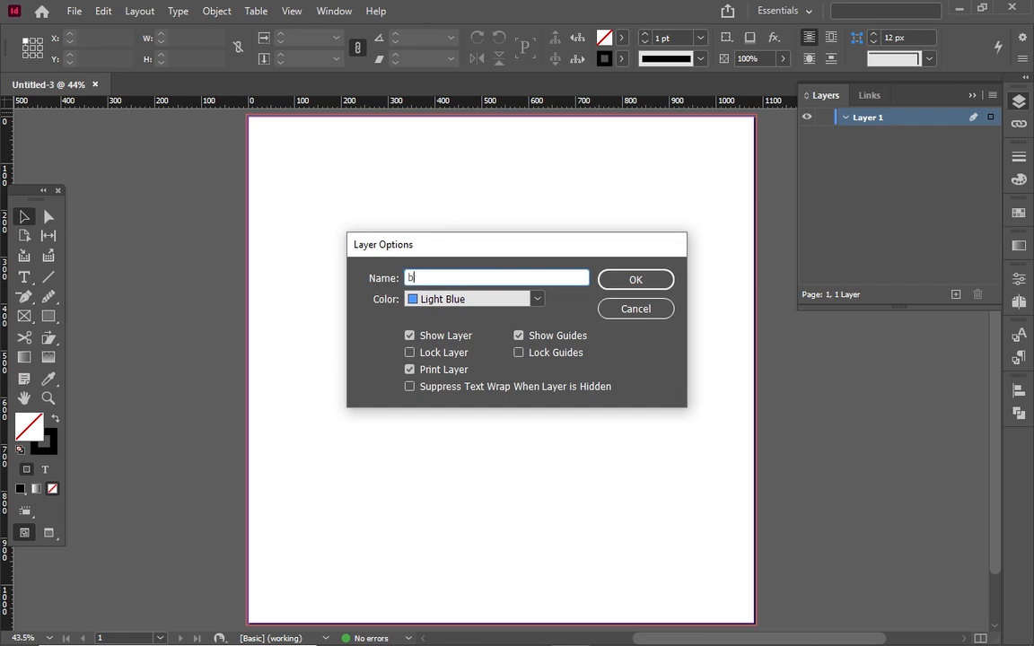
key("Return")
Step: Add a second layer above the background and name it "images and effects"
left_click(955, 294)
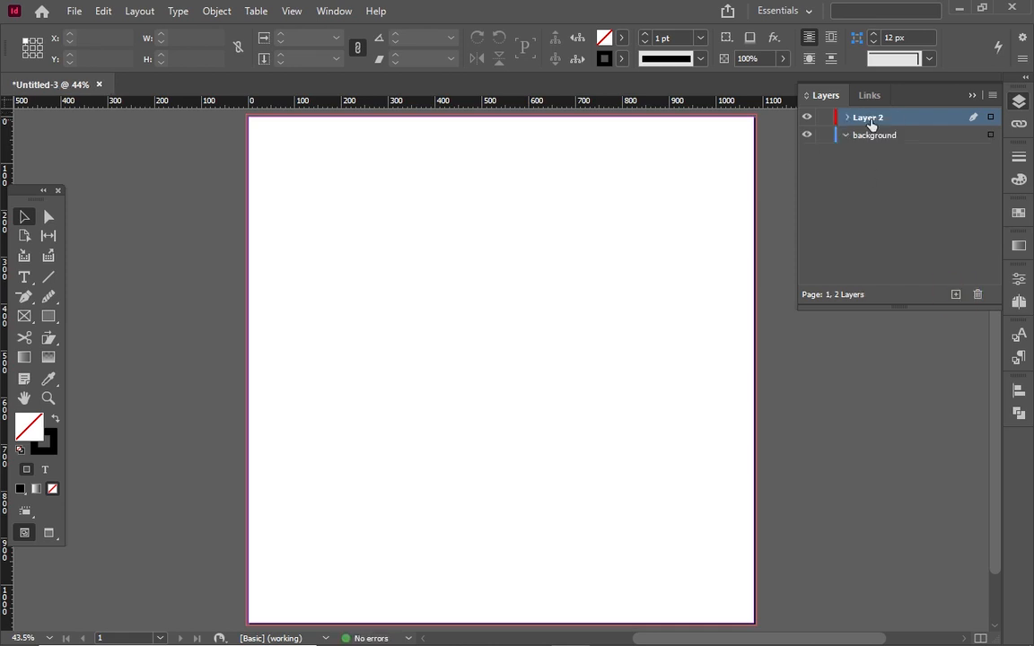
double_click(866, 117)
type("images and effects")
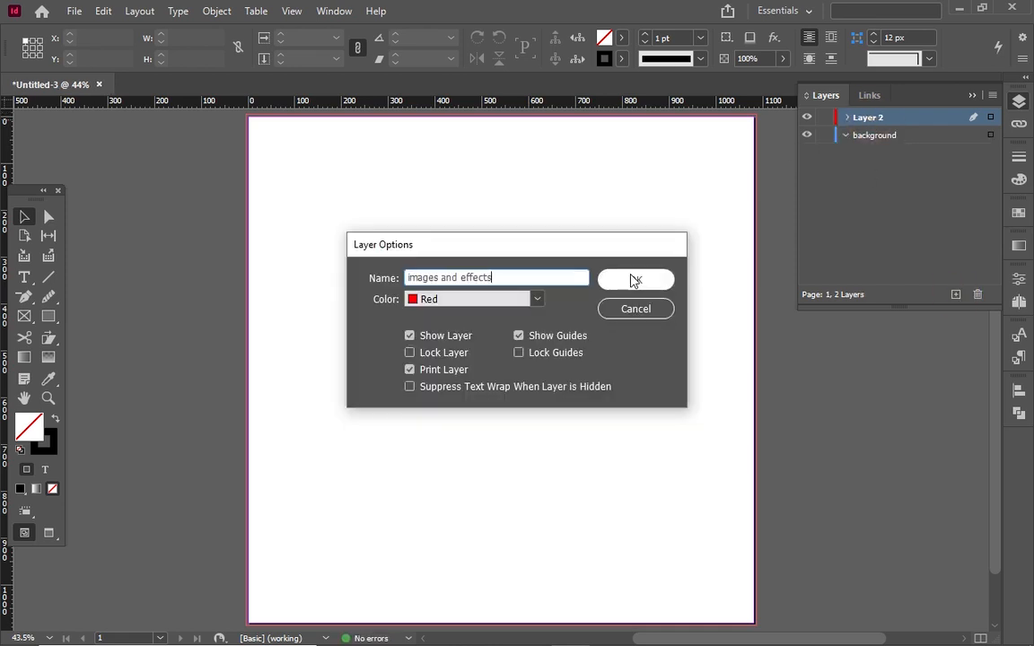
left_click(634, 279)
Step: Add a third layer above the others and name it "text"
left_click(955, 294)
double_click(867, 117)
type("text")
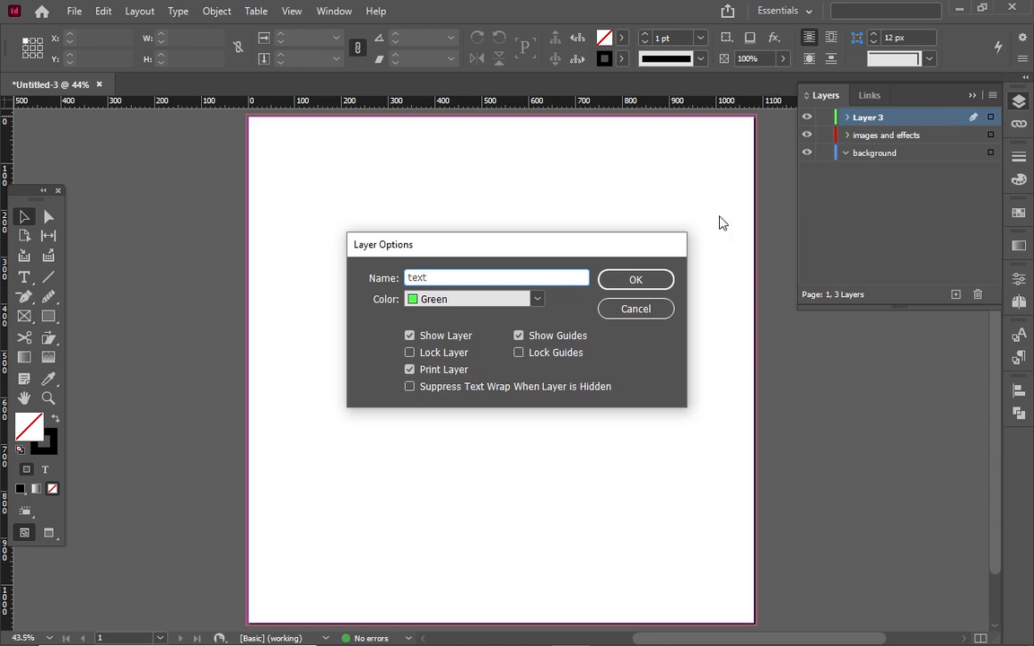
key("Return")
Step: Lock the text and images and effects layers and make the background layer active
left_click(823, 117)
left_click(823, 137)
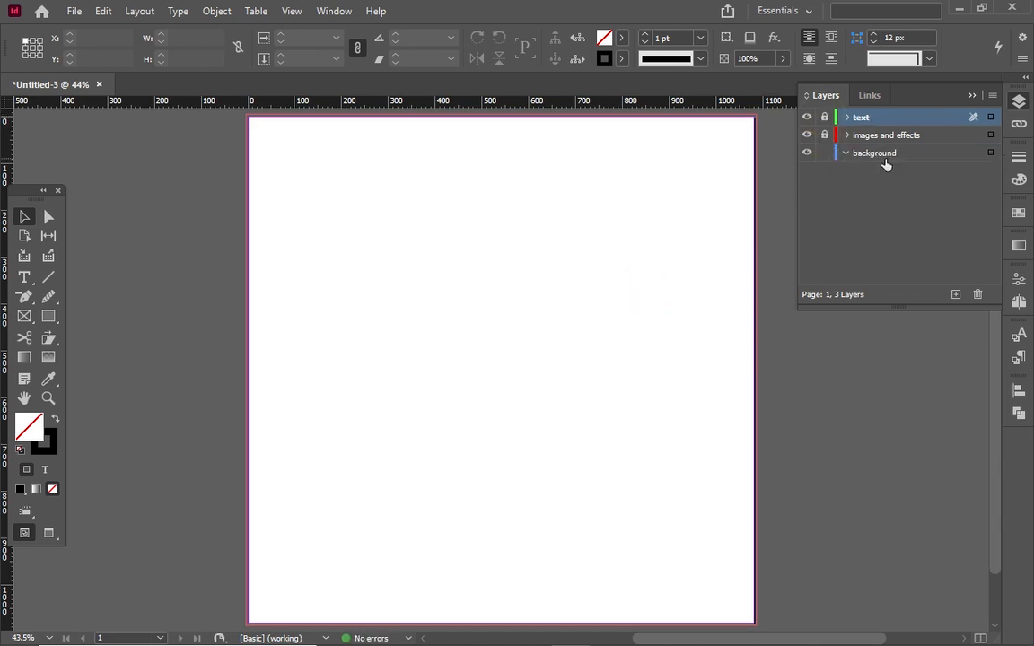
left_click(880, 154)
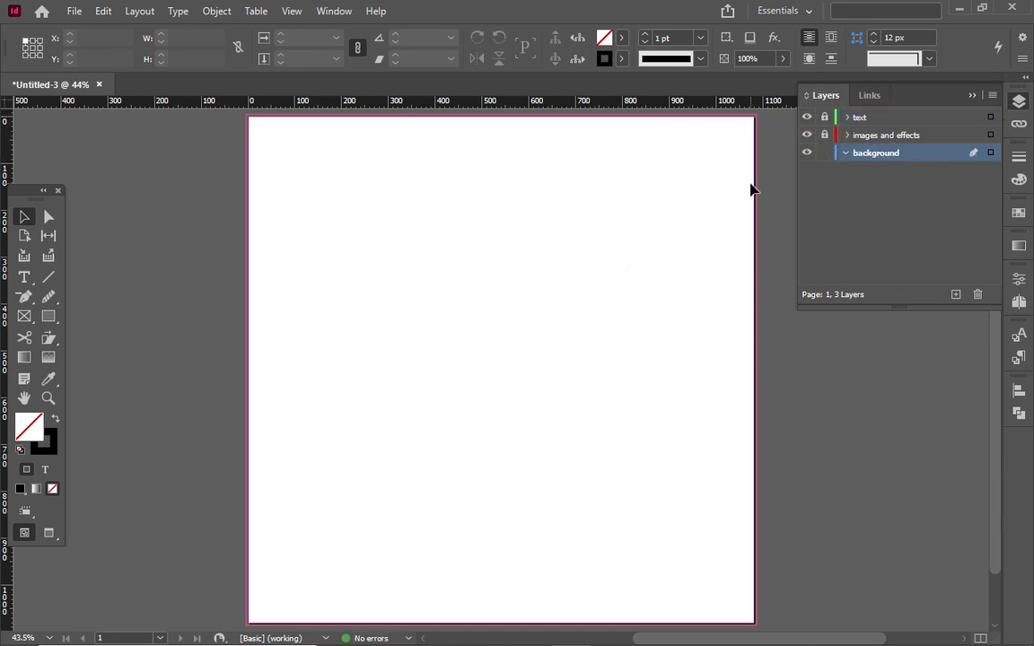
Step: Place the background image from the FOOD FLYER DESIGN folder over the whole page at 1085 by 1085 px, with Replace Selected Item off
left_click(78, 11)
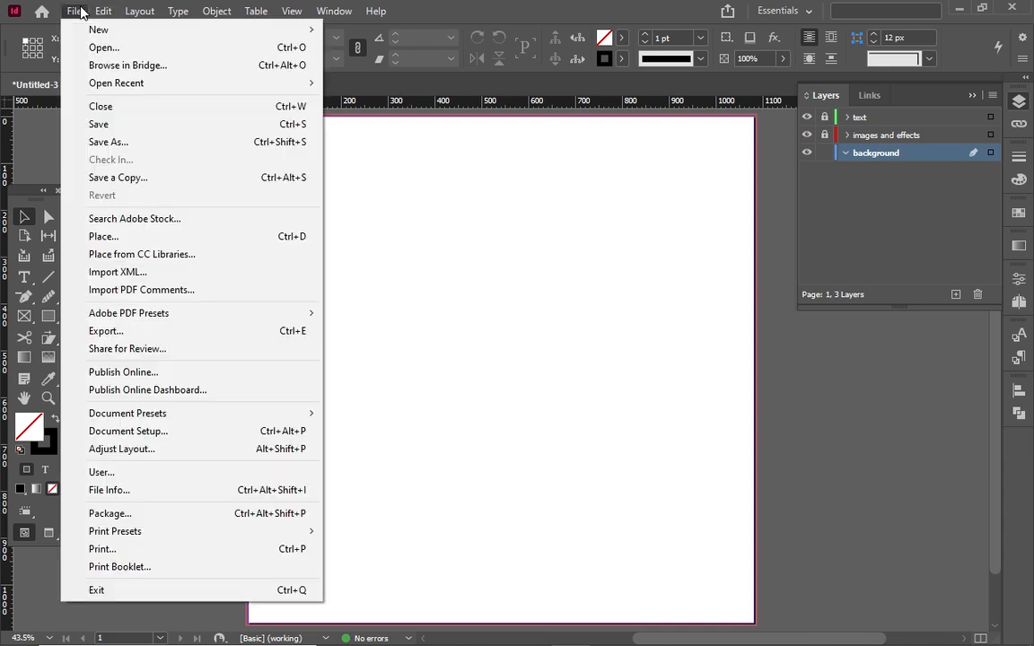
left_click(166, 238)
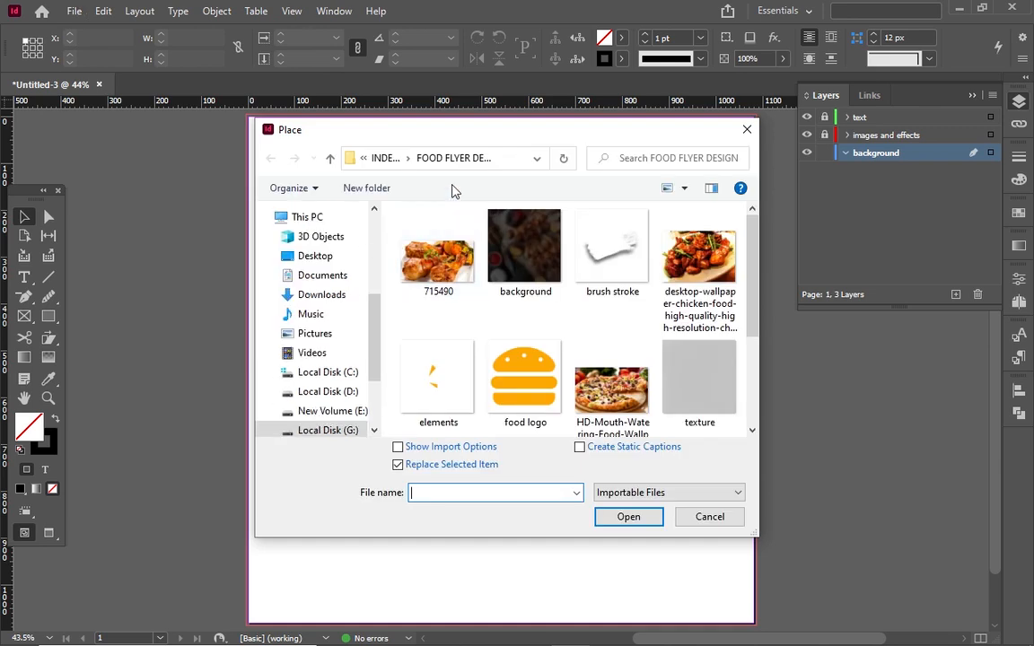
left_click(428, 164)
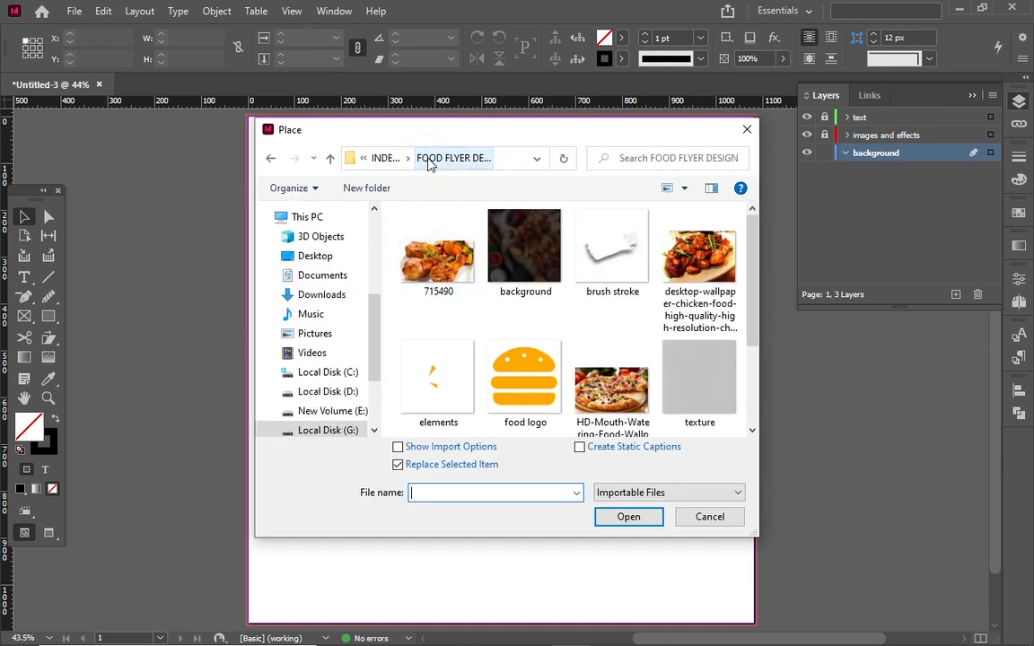
left_click(384, 160)
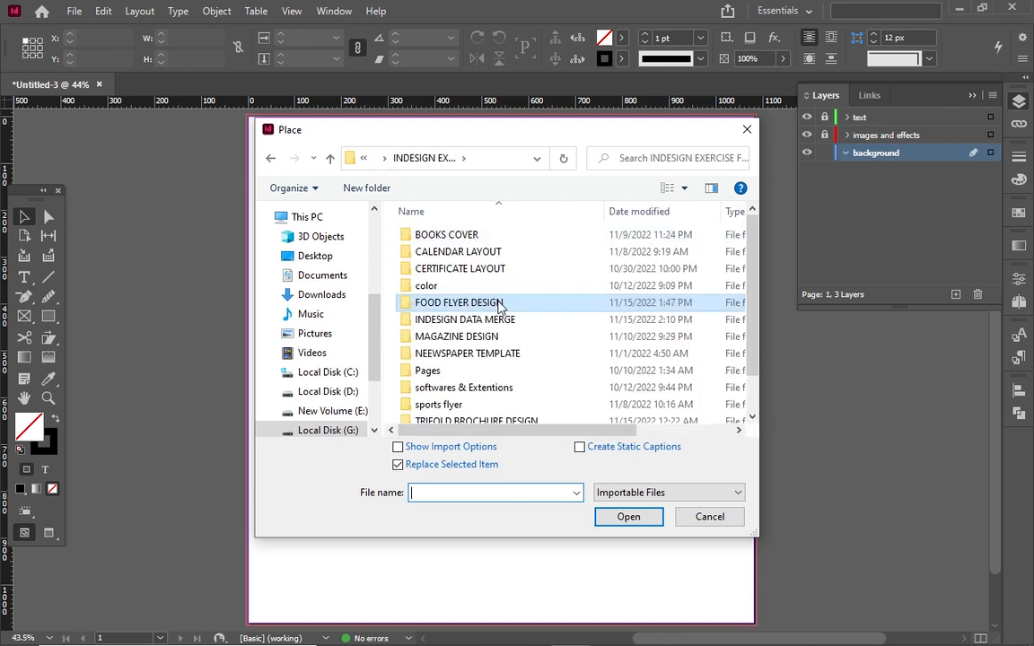
left_click(463, 307)
double_click(465, 306)
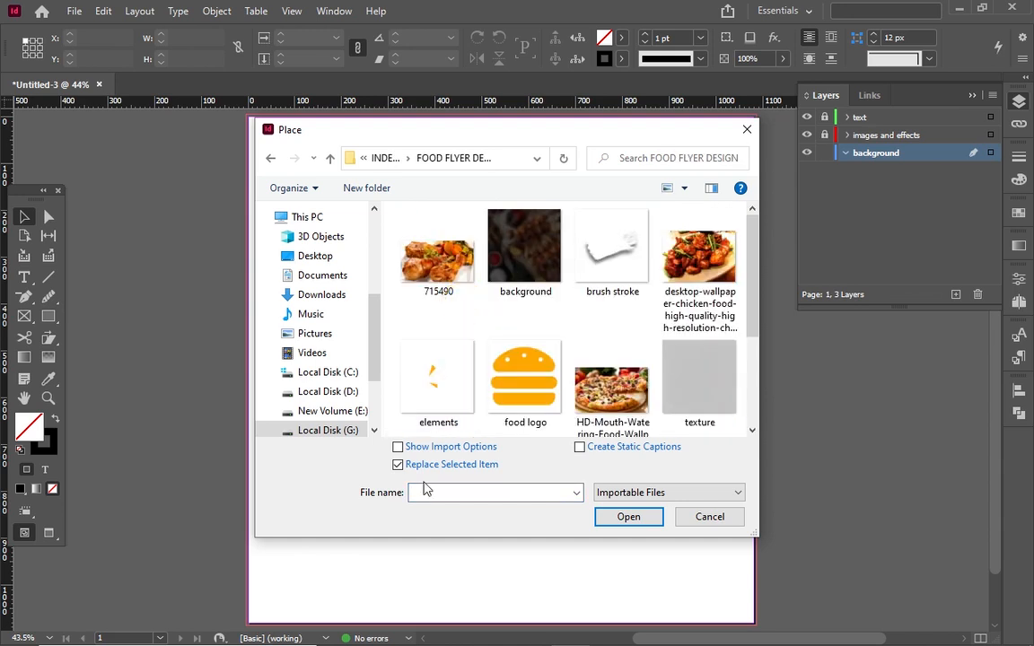
left_click(399, 464)
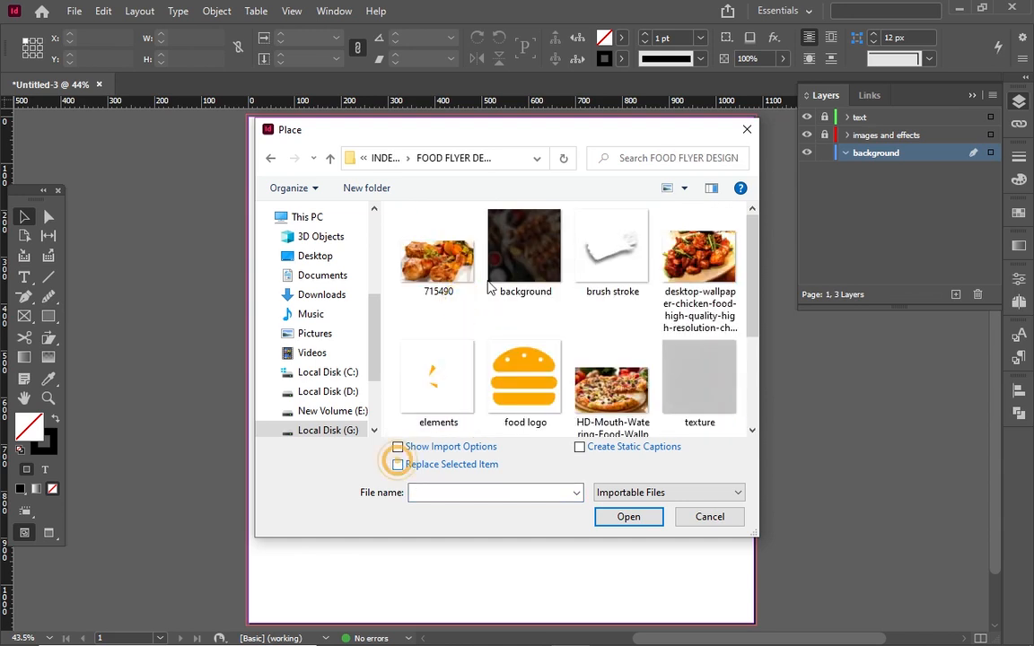
left_click(513, 260)
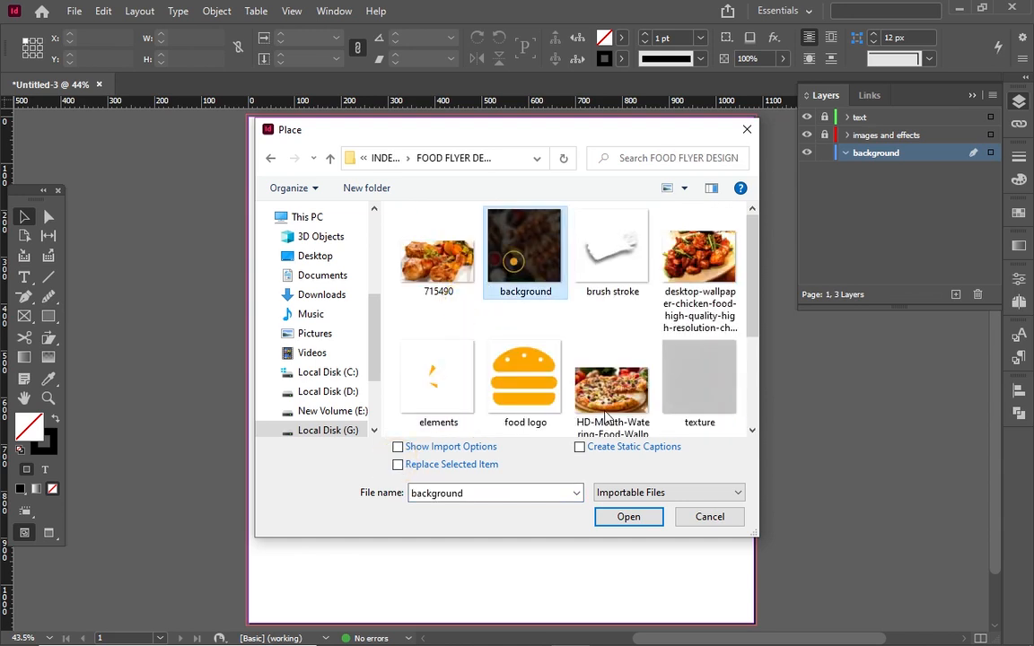
left_click(625, 518)
left_click_drag(252, 119, 746, 595)
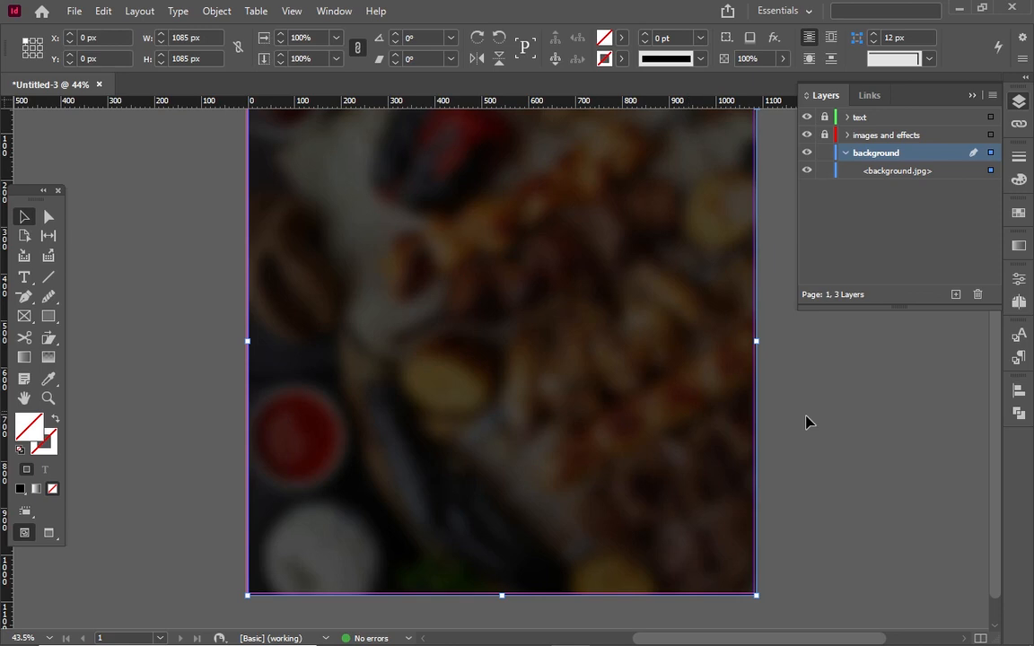
left_click(805, 422)
Step: Activate the Ellipse tool for drawing on the background layer
left_click_drag(997, 452, 996, 432)
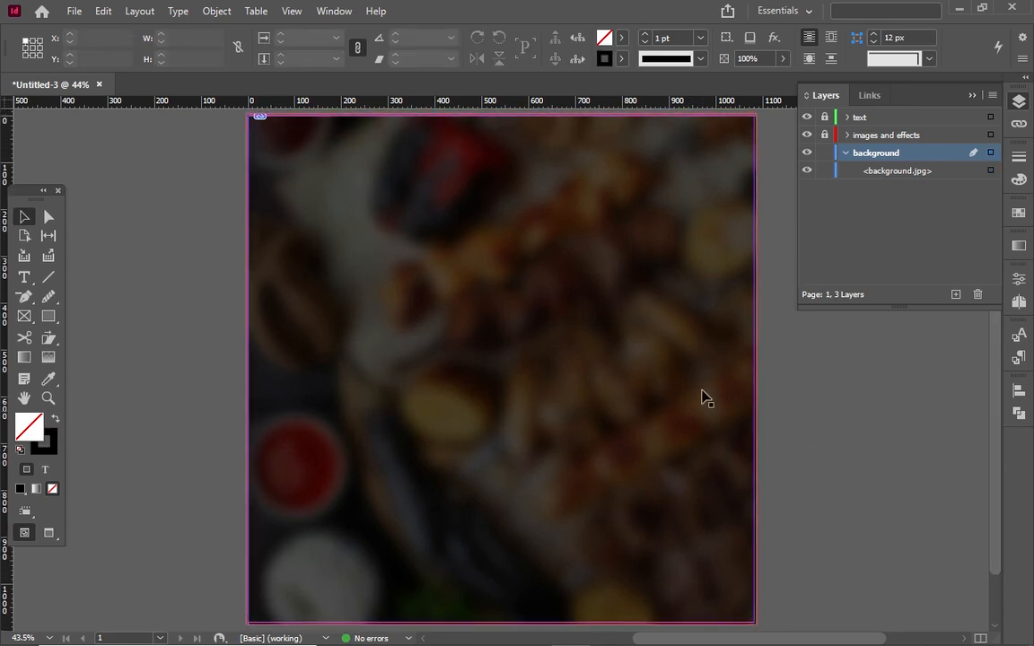
left_click_drag(48, 316, 79, 316)
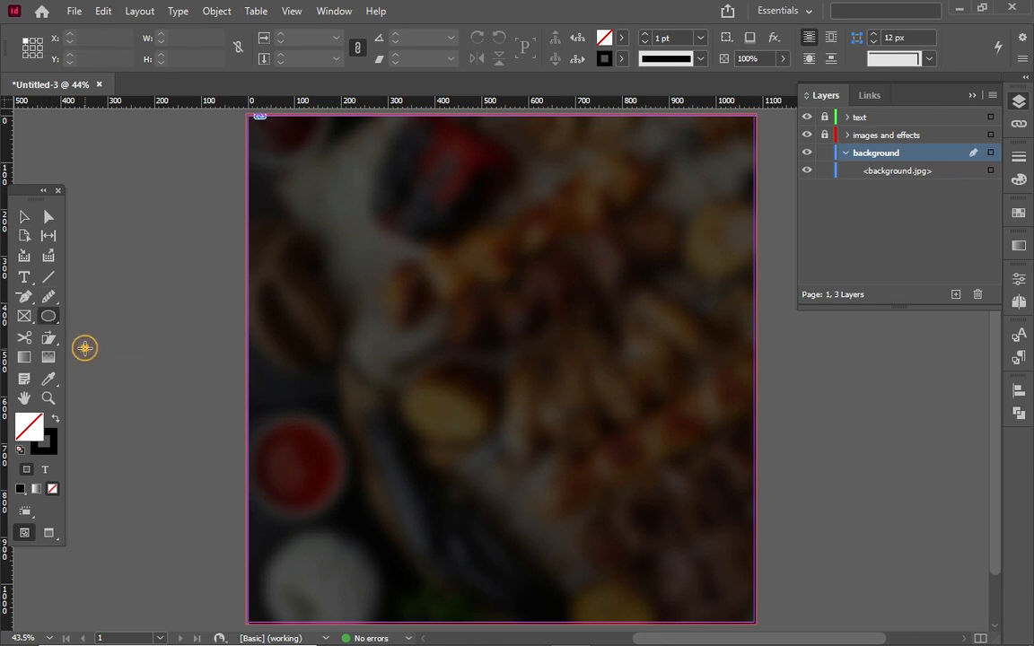
left_click(261, 143)
left_click_drag(261, 144, 896, 617)
key("ctrl+z")
left_click_drag(279, 161, 849, 594)
key("Delete")
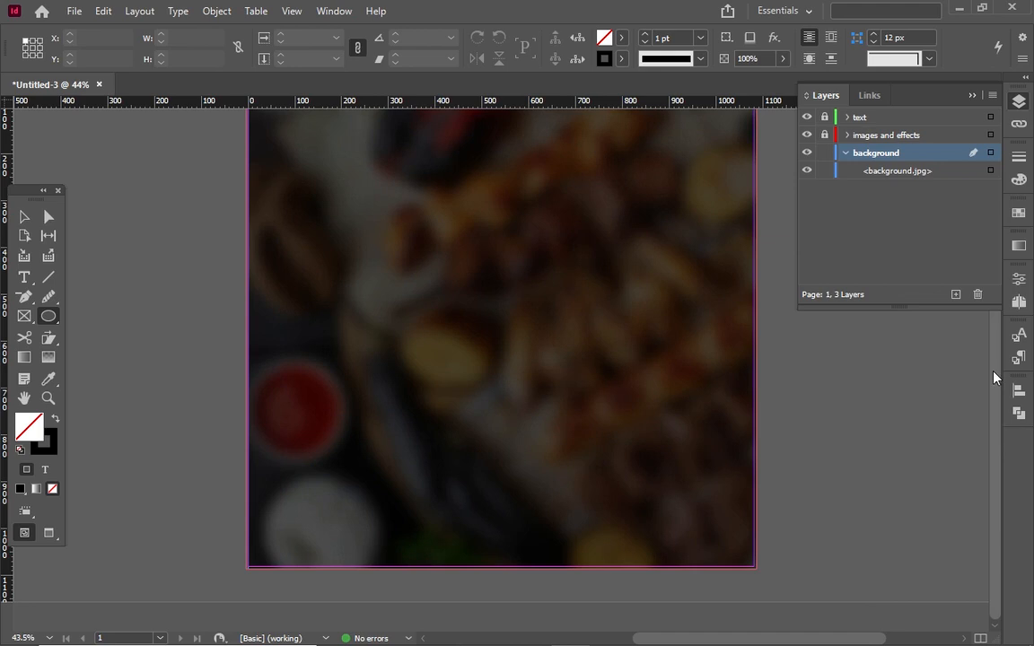
Step: Draw a circle about 972 px in diameter over the background image and swap its fill and stroke for a solid black fill
left_click_drag(992, 422, 992, 371)
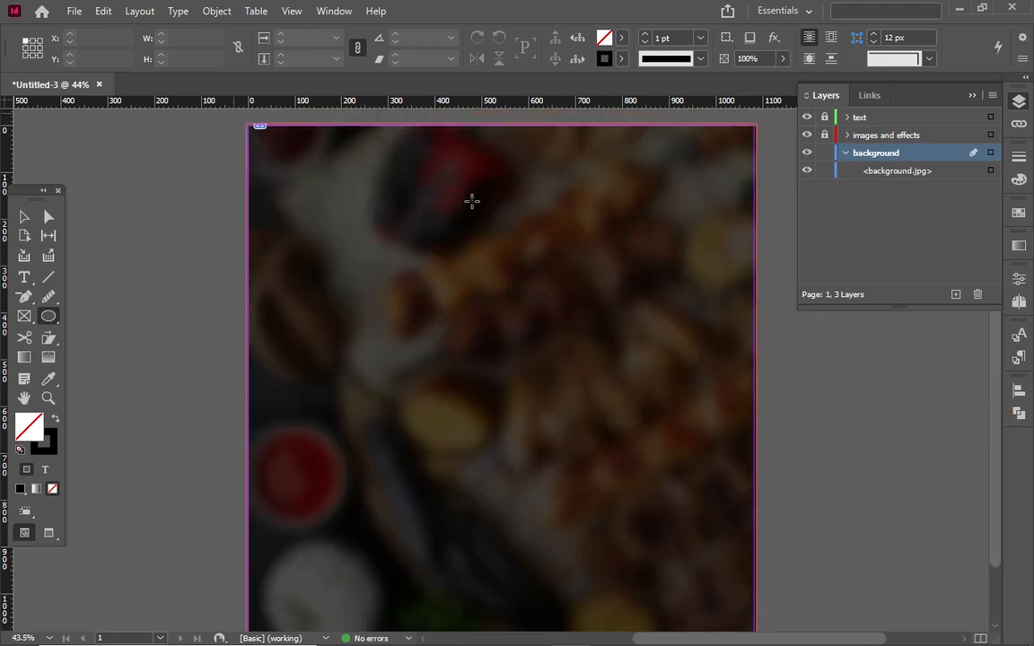
left_click_drag(454, 332, 935, 571)
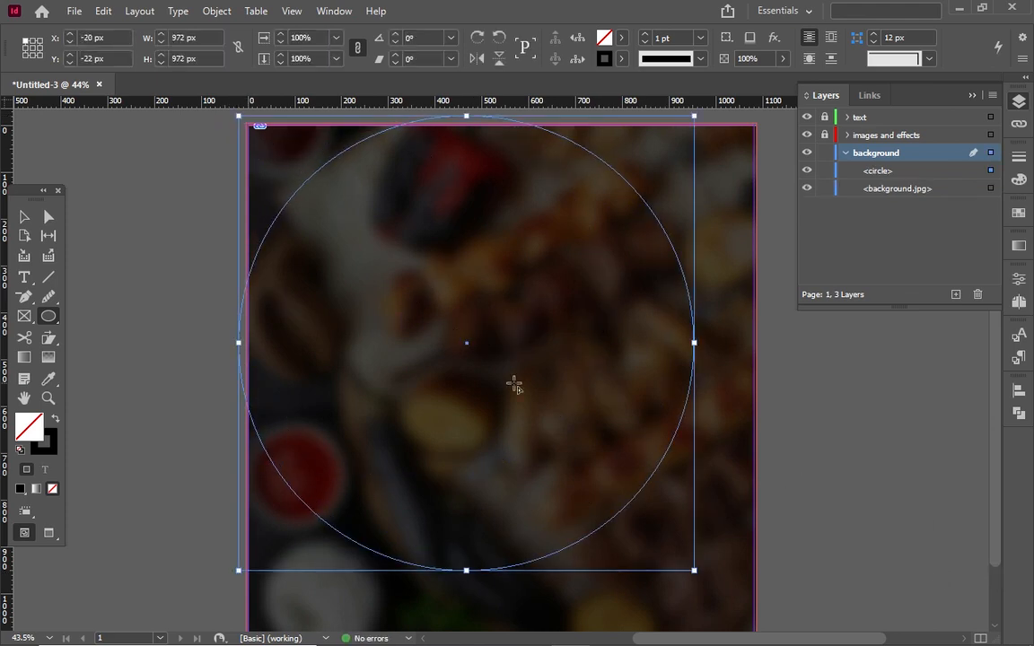
key("shift+x")
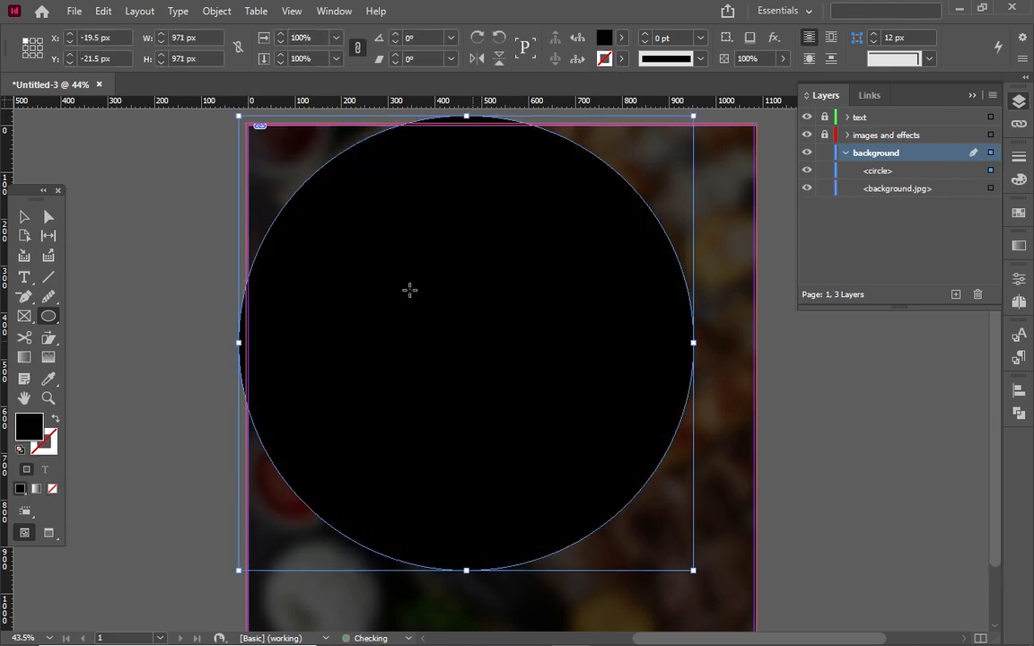
Step: Move the black circle over the page's top edge, centred horizontally at X 56 px, Y -614 px
left_click(25, 218)
left_click_drag(495, 344, 503, 125)
left_click_drag(501, 176, 556, 158)
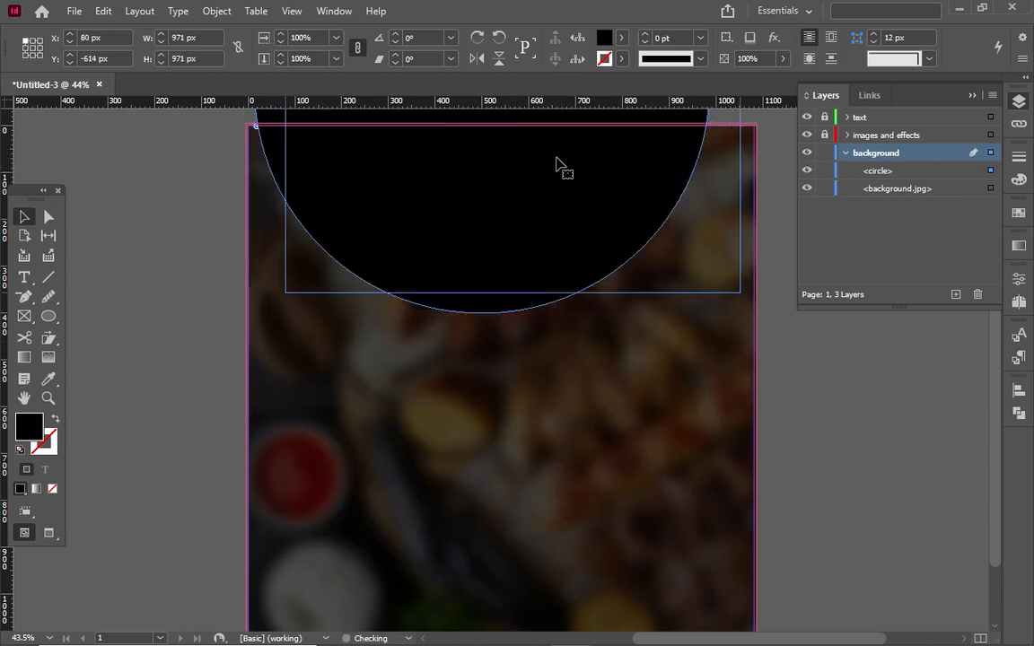
key("Left")
key("Left")
key("Left")
key("Left")
key("Left")
key("Left")
key("Left")
key("Left")
key("Left")
key("Left")
key("Left")
key("Left")
key("Left")
key("Left")
key("Left")
key("Left")
key("Left")
key("Left")
key("Left")
key("Left")
key("Left")
key("Left")
key("Left")
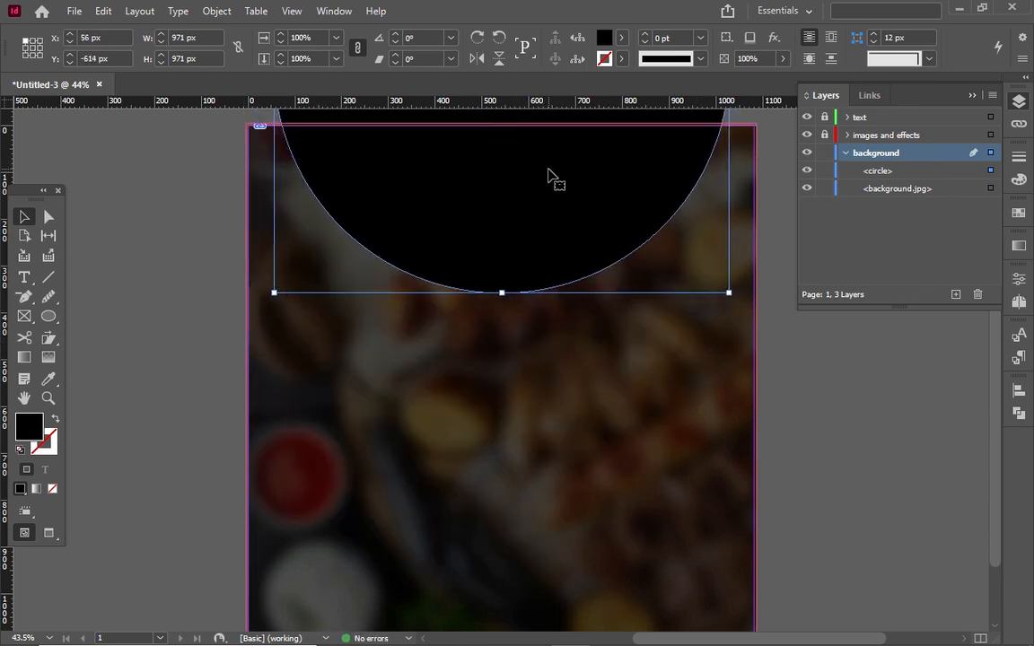
Step: Move the circle up to about X 68 px, Y -666 px, and try enlarging it to about 109%
left_click_drag(586, 199, 595, 173)
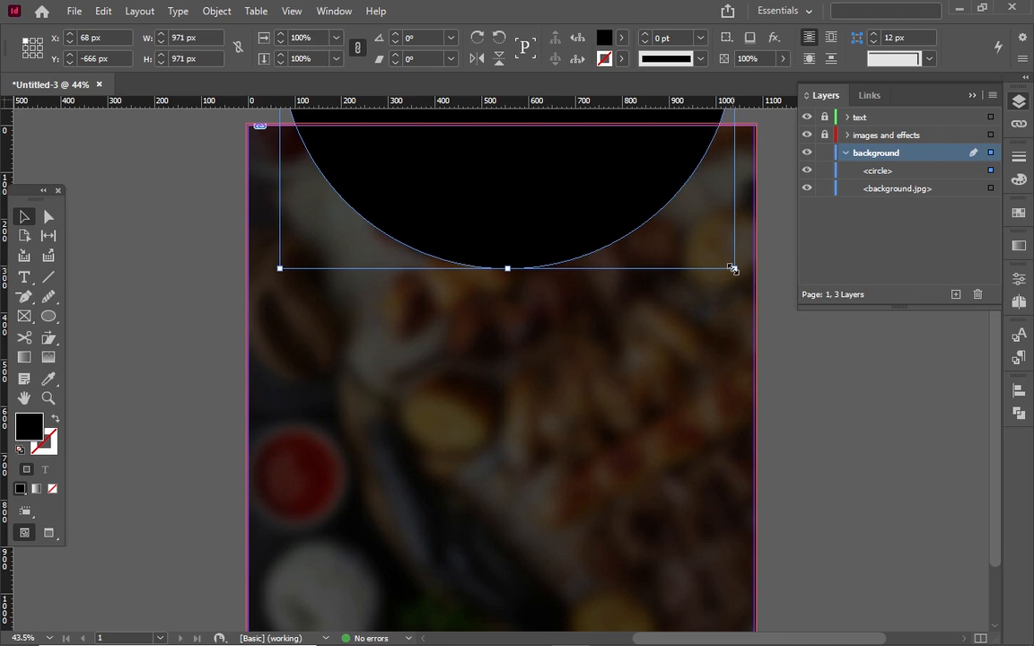
left_click_drag(732, 269, 761, 313)
key("ctrl+z")
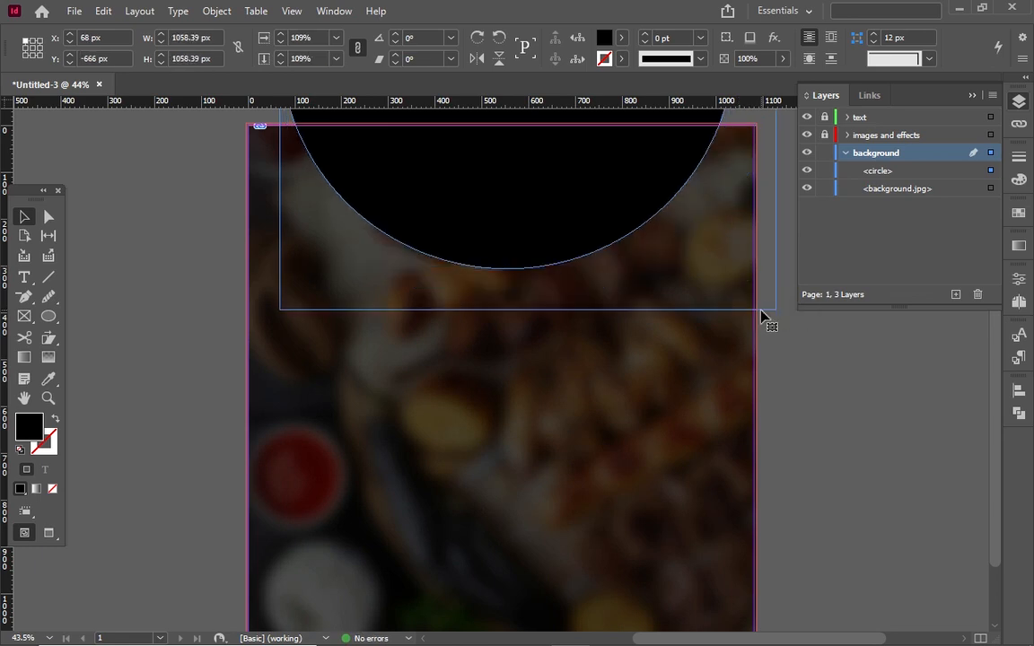
Step: Move the enlarged black circle sideways to X 10 px so it sits centred on the page
key("Left")
key("shift+Left")
key("shift+Left")
key("shift+Left")
key("shift+Left")
key("Left")
key("Left")
key("Left")
key("Left")
key("Left")
key("Left")
key("Left")
key("Left")
key("Left")
key("Left")
key("Left")
key("Left")
key("Left")
key("Left")
key("Left")
key("Left")
key("Left")
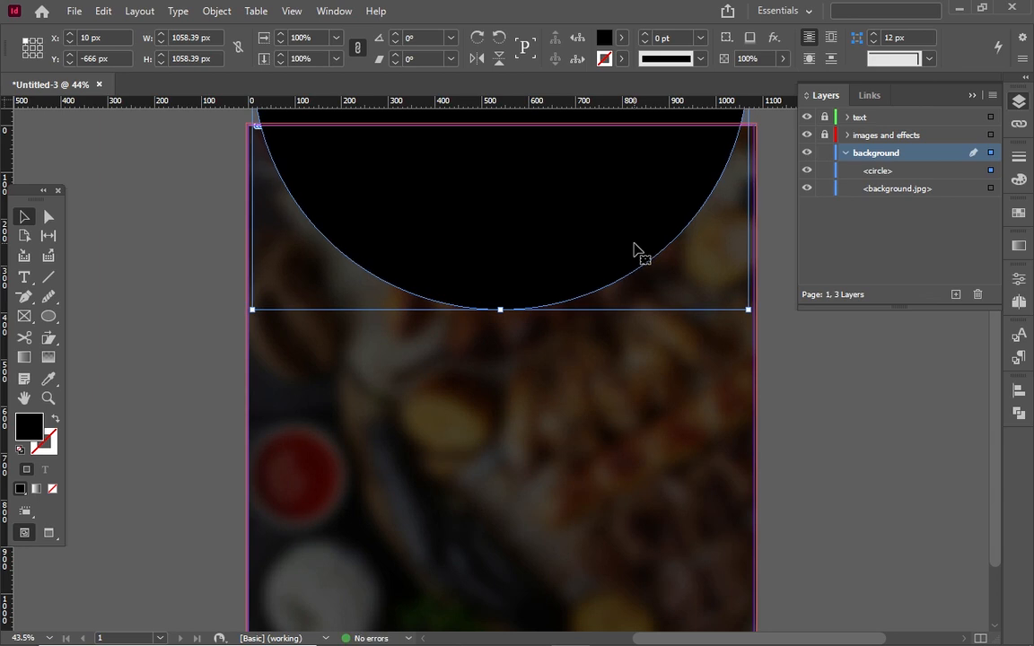
Step: Raise the black circle over the page's top edge to X 9 px, Y -720 px, and deselect it
key("Up")
key("Up")
key("Up")
key("Up")
key("Up")
key("Up")
key("Up")
key("Up")
key("Up")
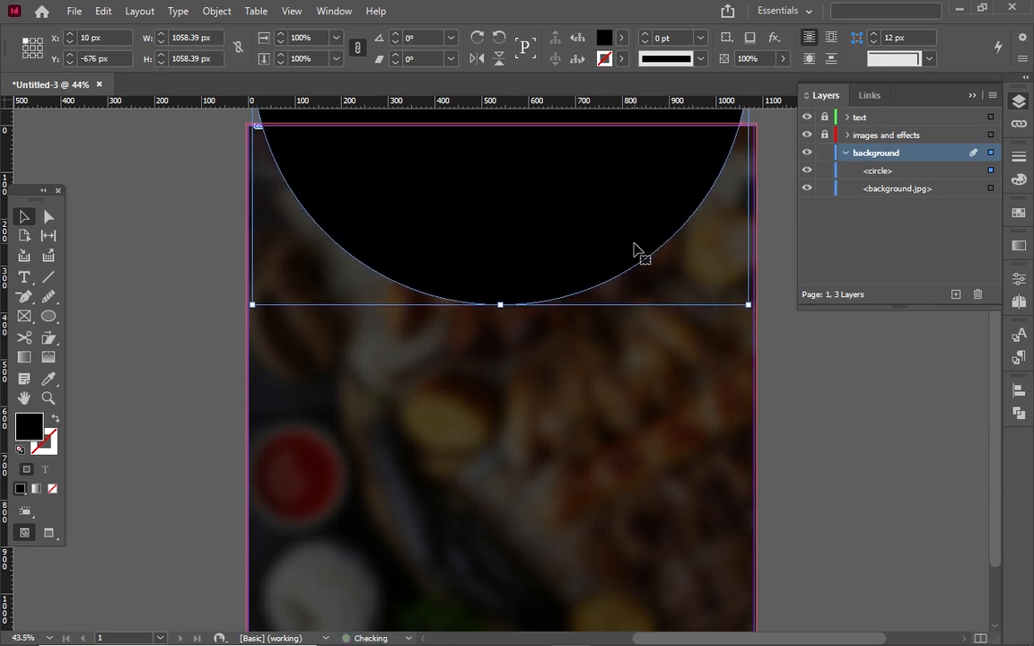
key("Up")
key("Up")
key("Up")
key("Up")
key("Up")
key("Up")
key("Up")
key("Up")
key("Up")
key("Up")
key("Up")
key("Up")
key("Up")
key("Up")
key("Up")
key("Up")
key("Up")
key("Up")
key("Up")
key("Up")
key("Up")
key("Up")
key("Up")
key("Up")
key("Up")
key("Up")
key("Up")
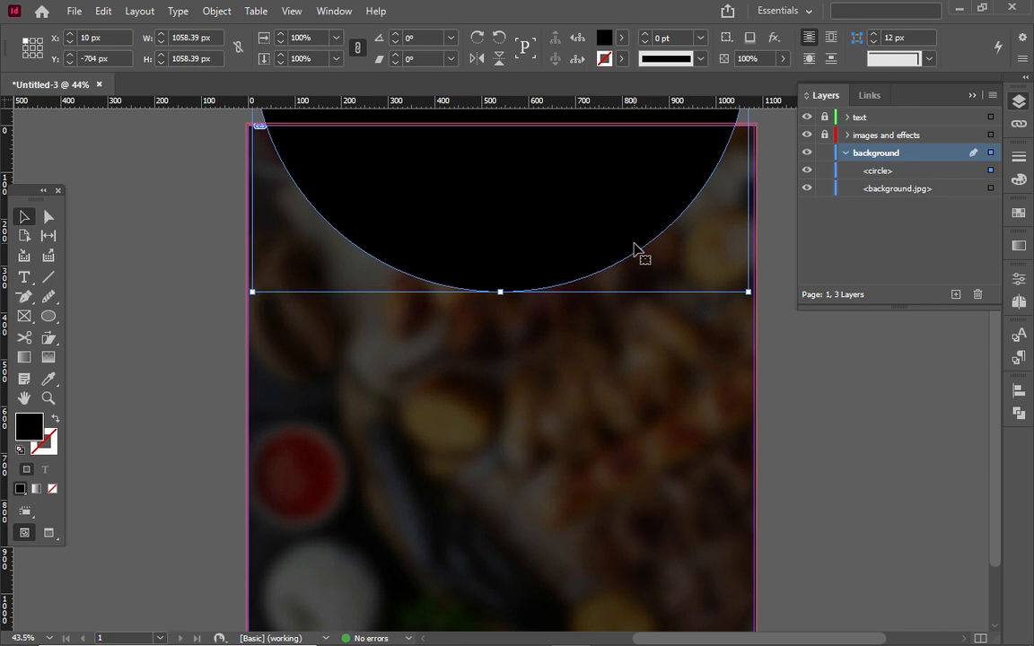
key("Up")
key("Up")
key("Up")
key("Up")
key("Up")
key("Up")
key("Up")
key("Up")
key("Up")
key("Up")
key("Up")
key("Up")
key("Up")
key("Up")
key("Up")
key("Up")
key("Left")
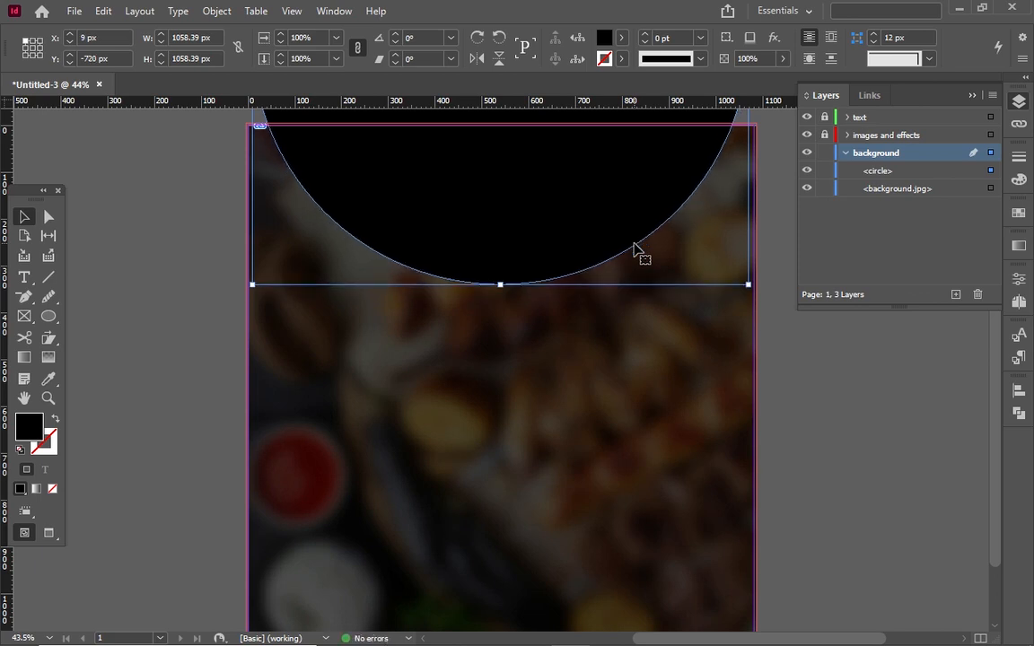
left_click(778, 365)
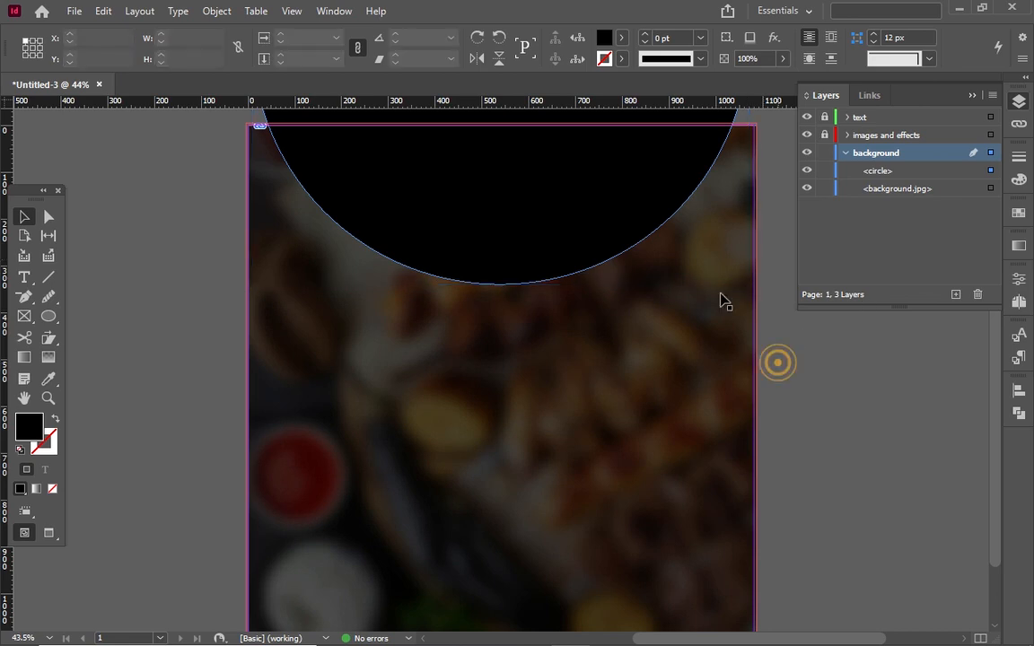
Step: Copy the black circle and paste the duplicate in place on the background layer
left_click(581, 207)
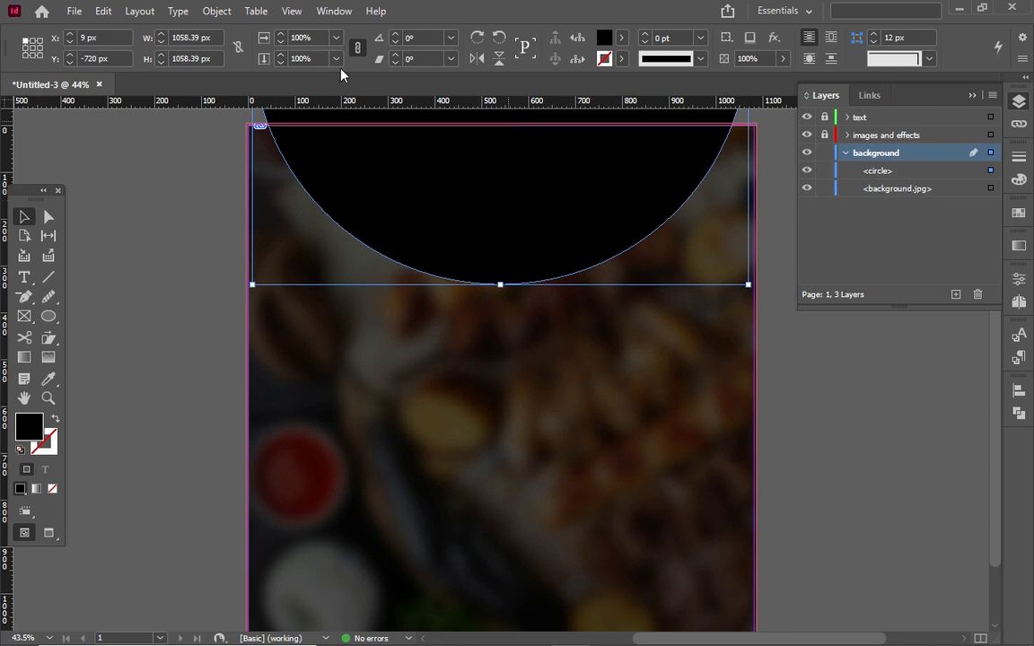
left_click(87, 12)
mouse_move(105, 12)
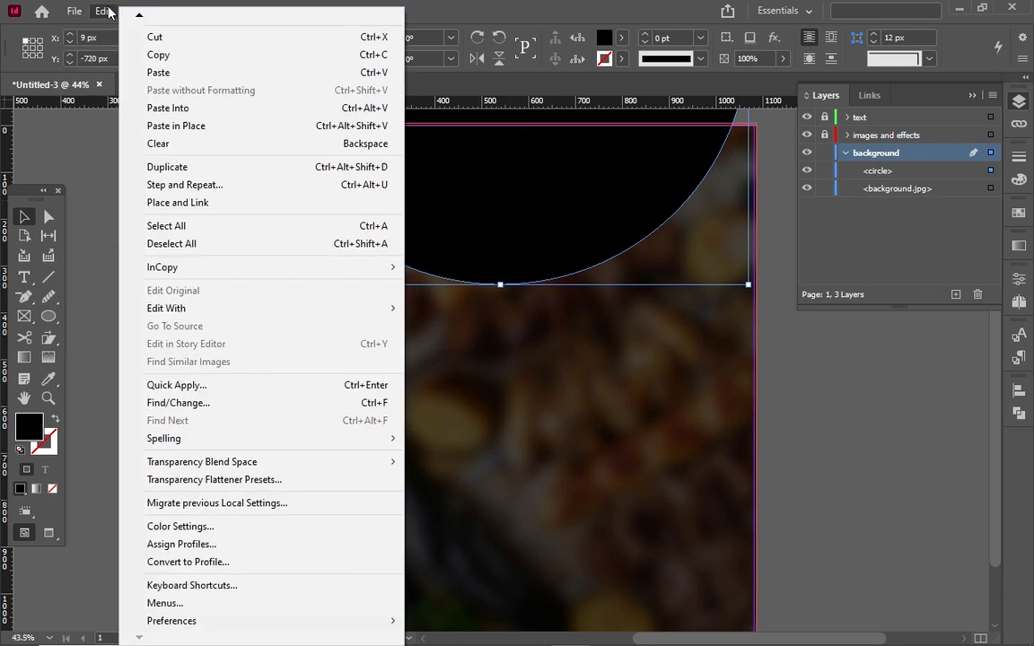
left_click(158, 59)
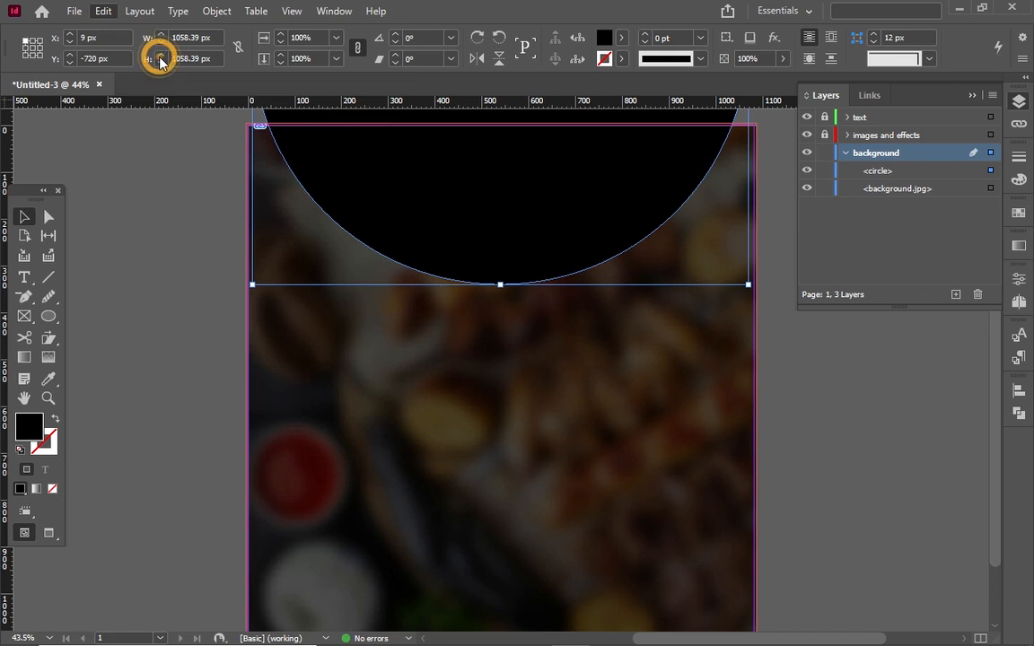
left_click(103, 11)
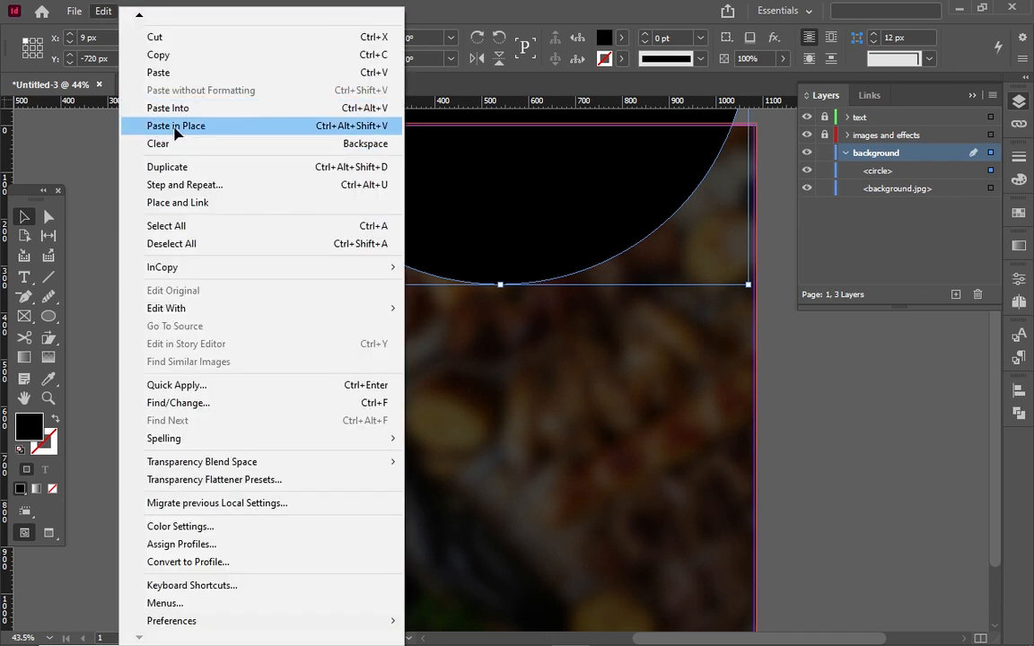
left_click(176, 128)
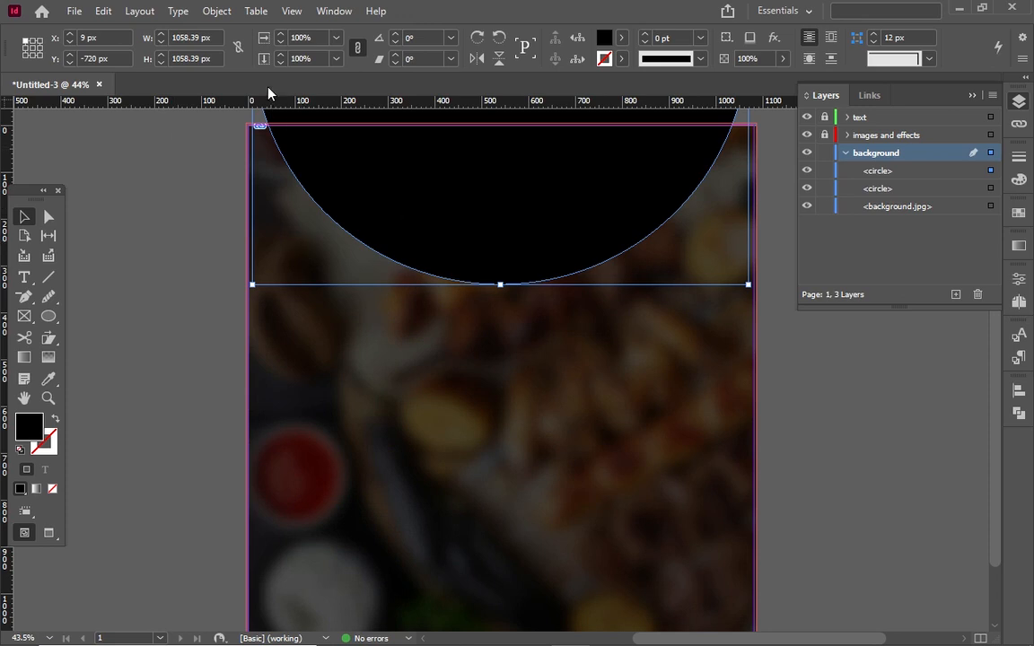
Step: Place the texture image from the FOOD FLYER DESIGN folder into the duplicate circle, replacing the selected item
left_click(113, 12)
mouse_move(74, 10)
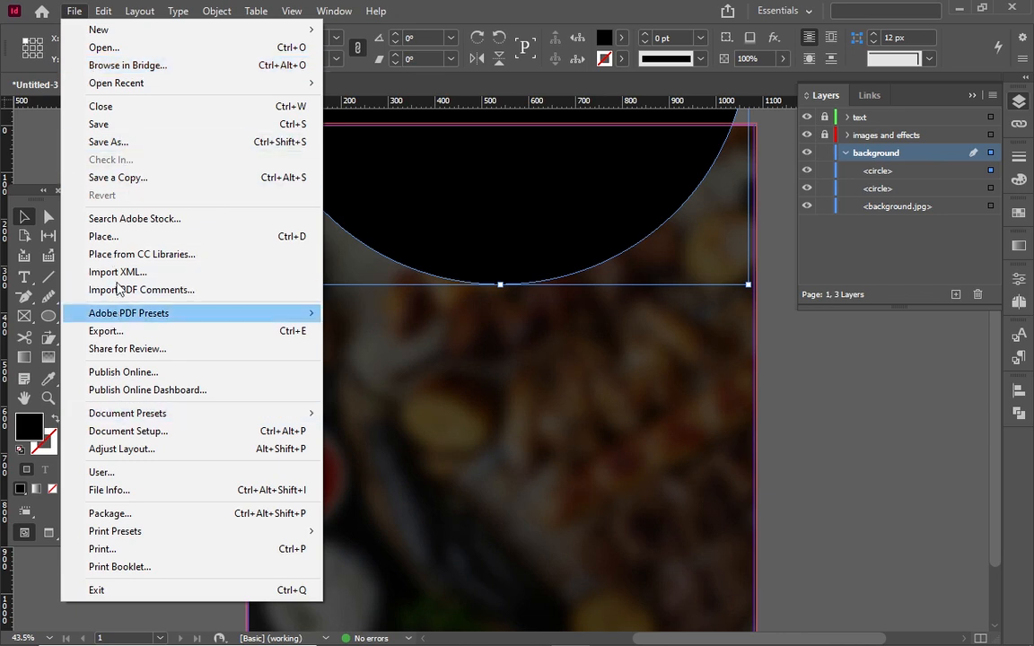
left_click(131, 243)
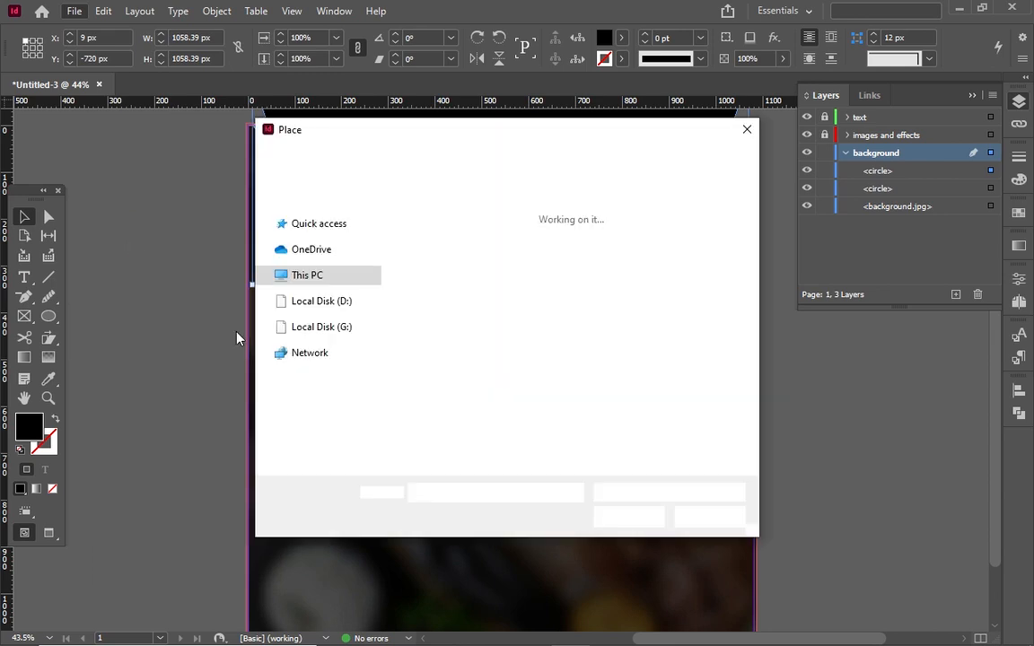
left_click(699, 400)
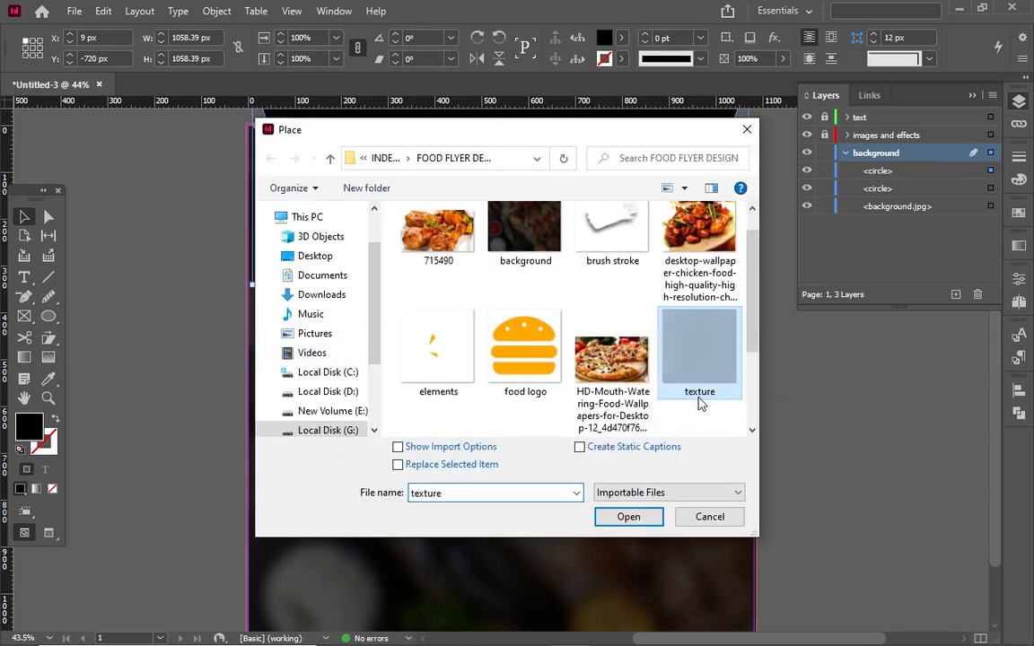
left_click(398, 464)
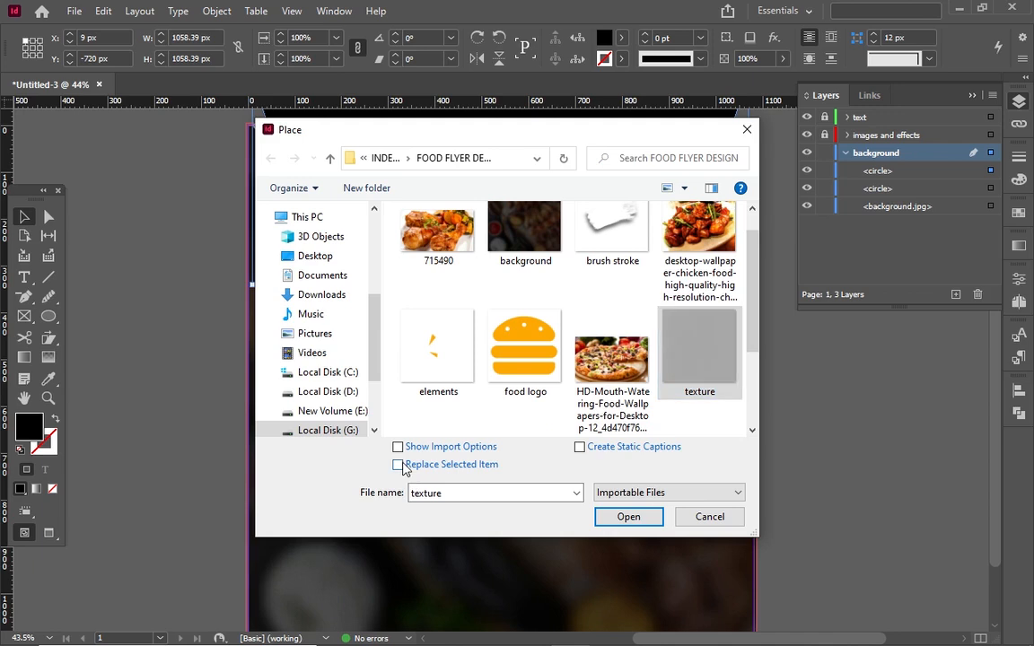
left_click(646, 519)
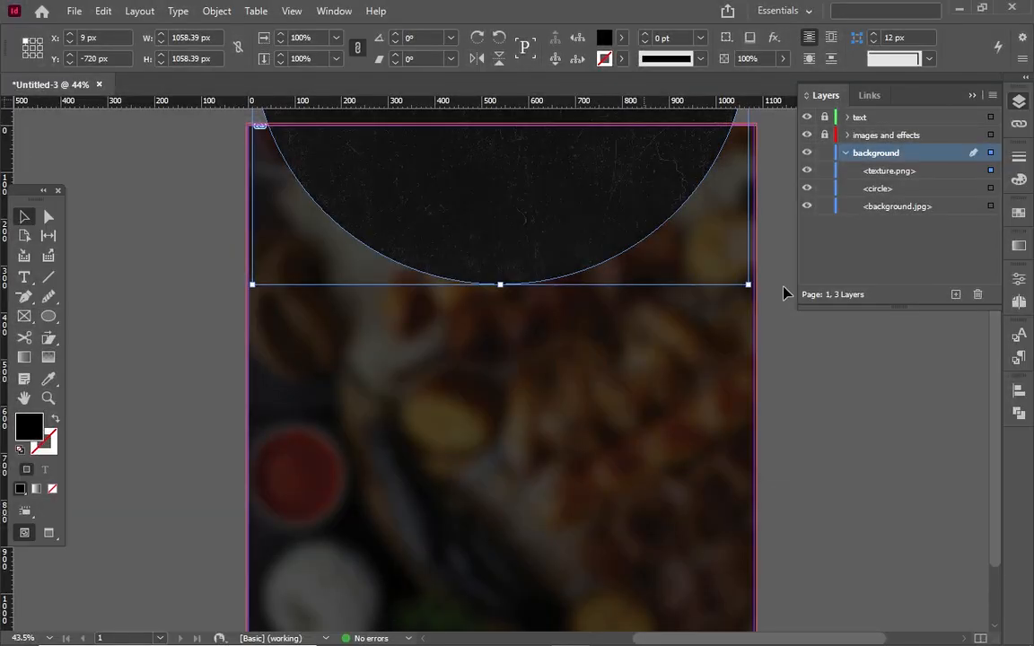
left_click(775, 39)
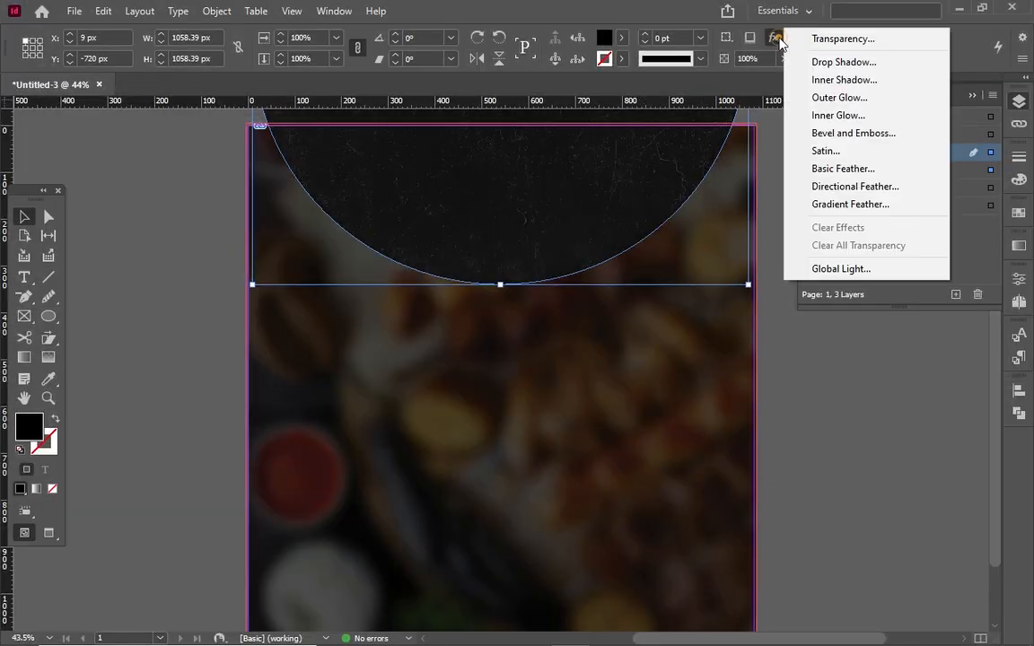
left_click(824, 40)
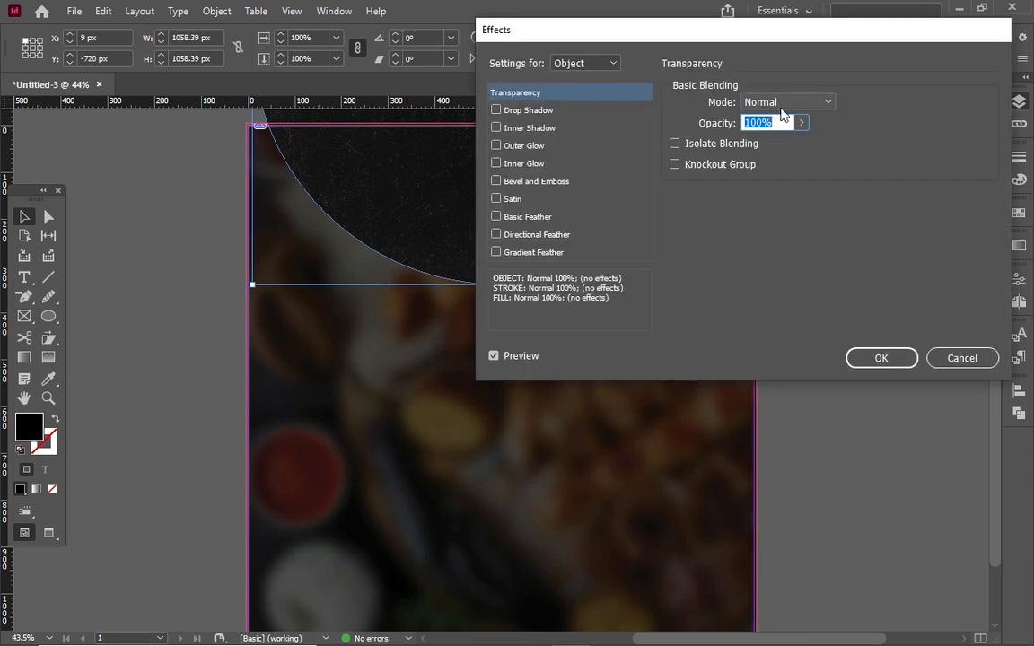
left_click(781, 106)
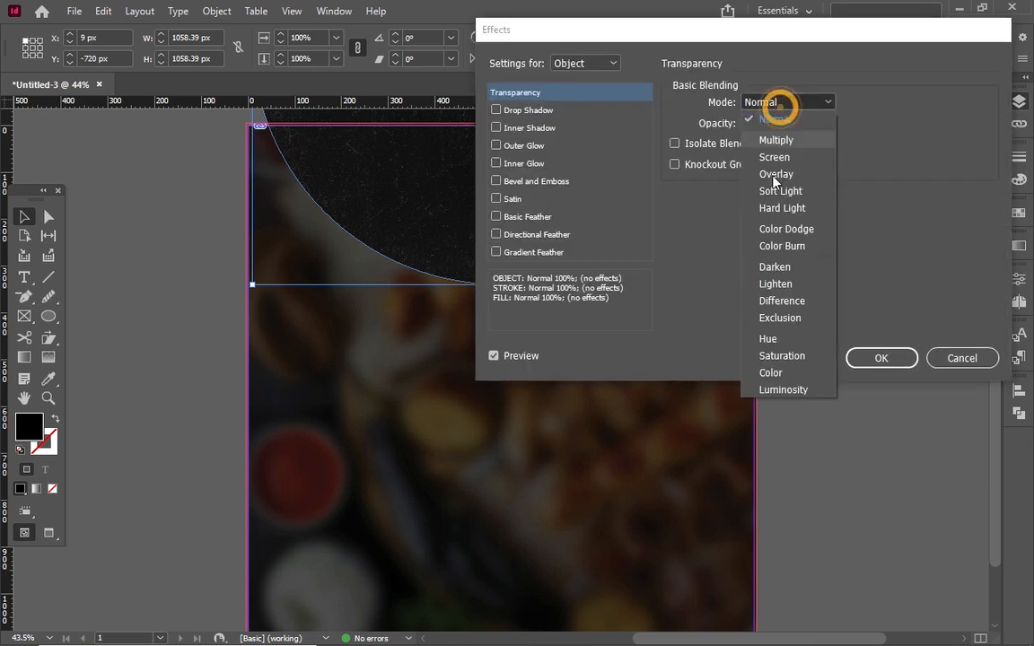
left_click(773, 319)
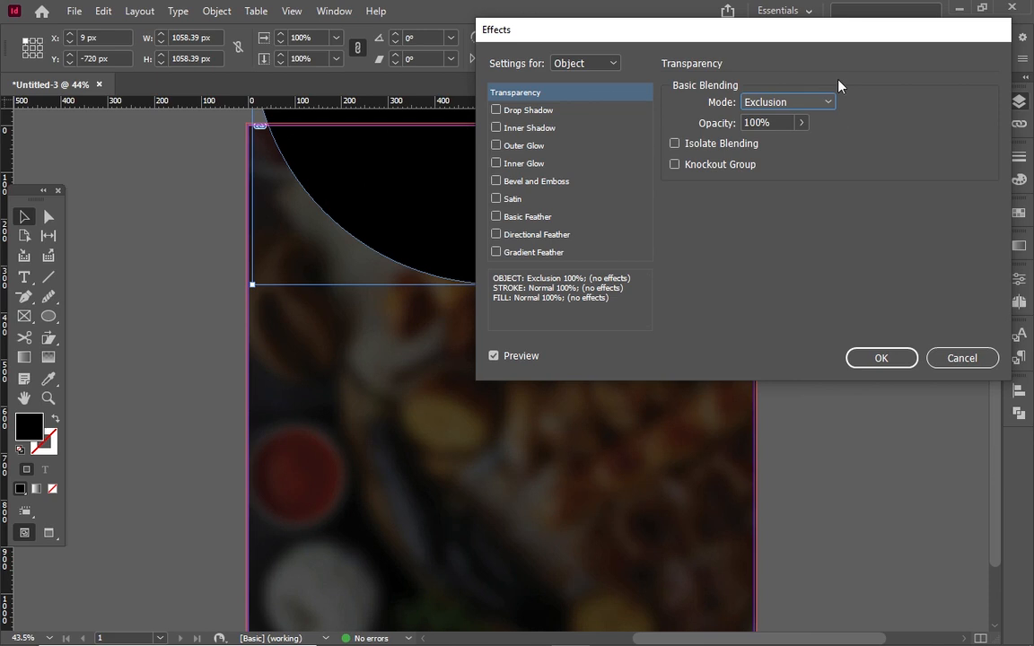
left_click_drag(845, 27, 552, 358)
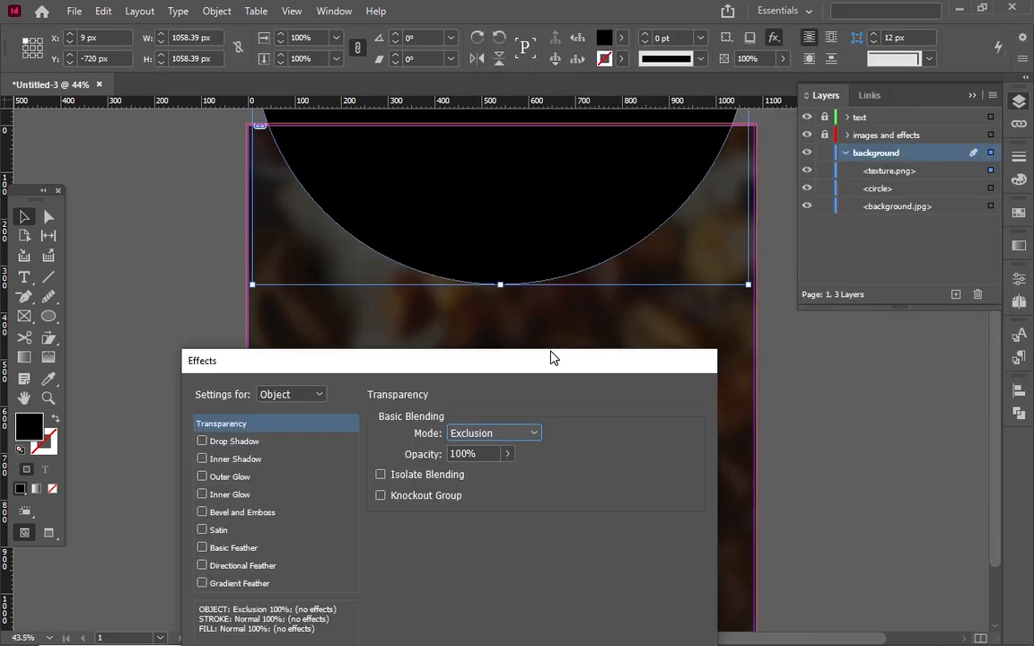
left_click_drag(554, 357, 775, 259)
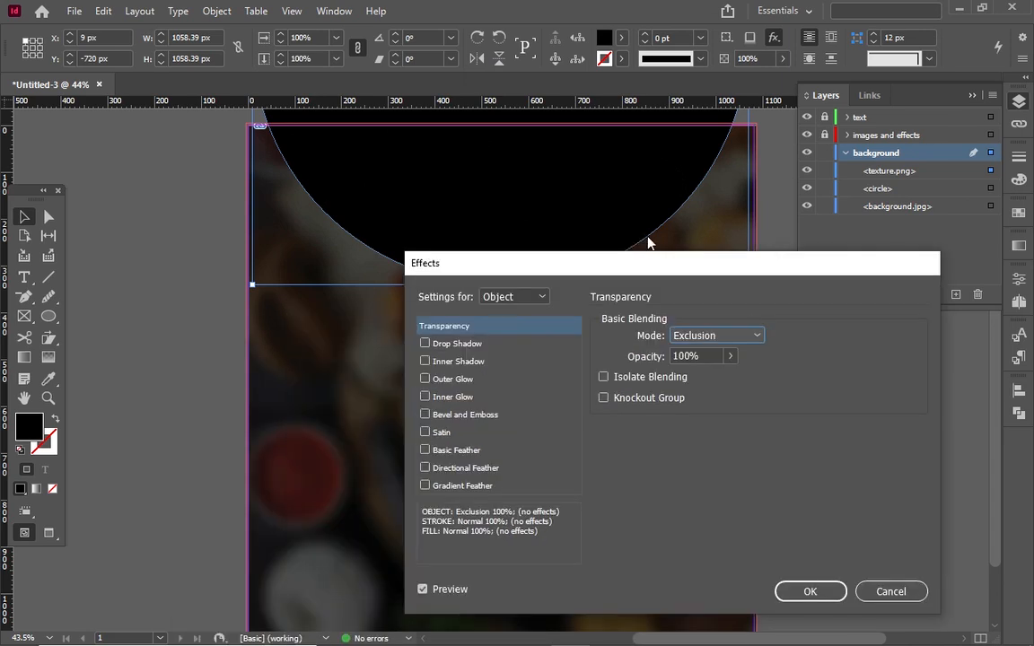
left_click(756, 336)
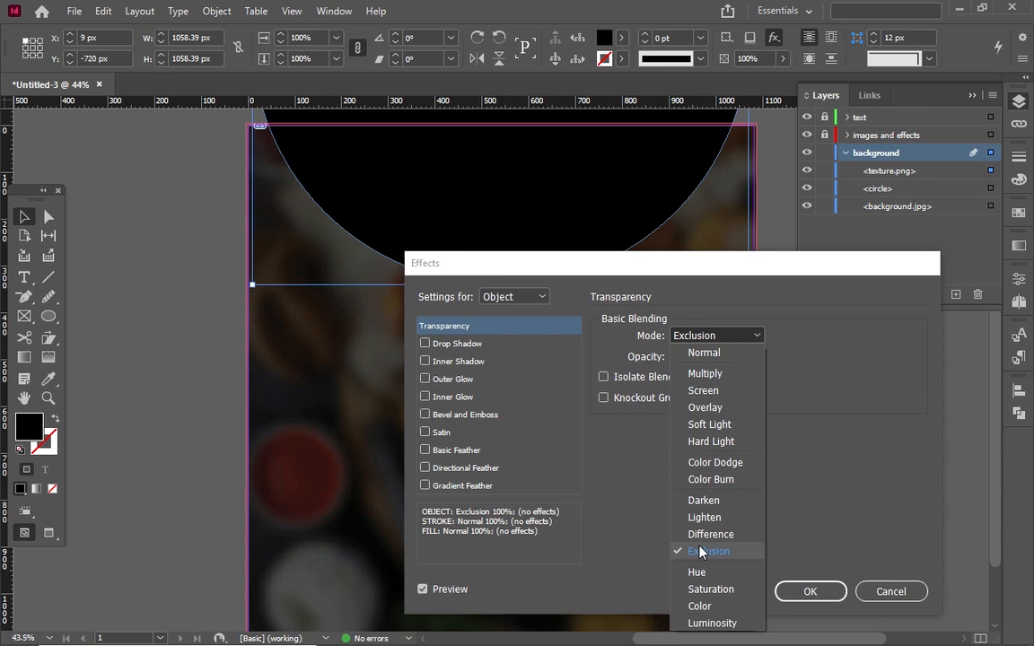
left_click(891, 592)
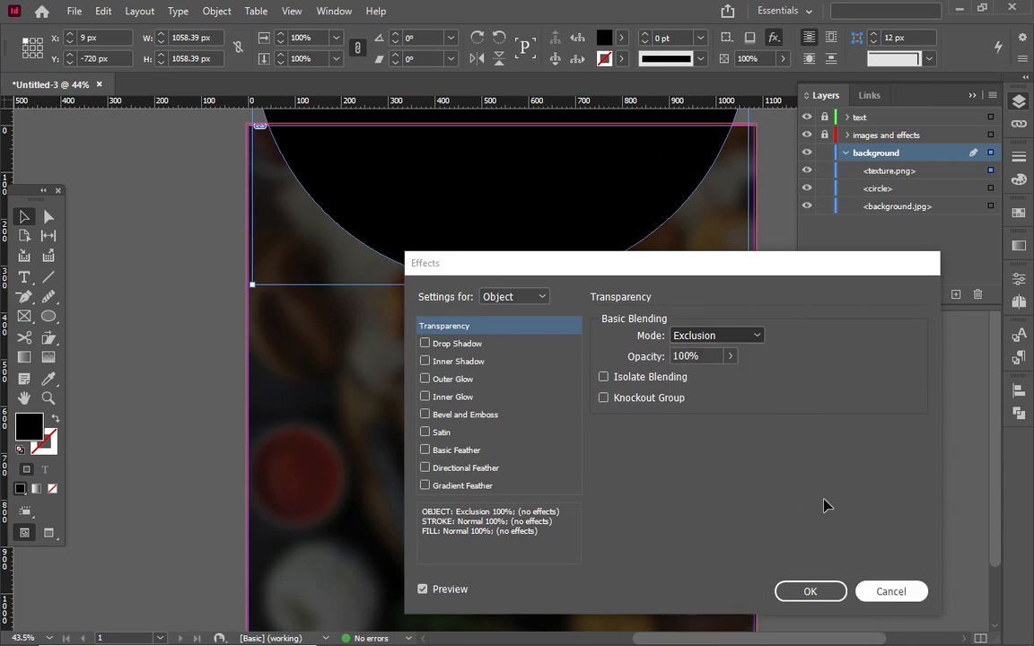
left_click(891, 591)
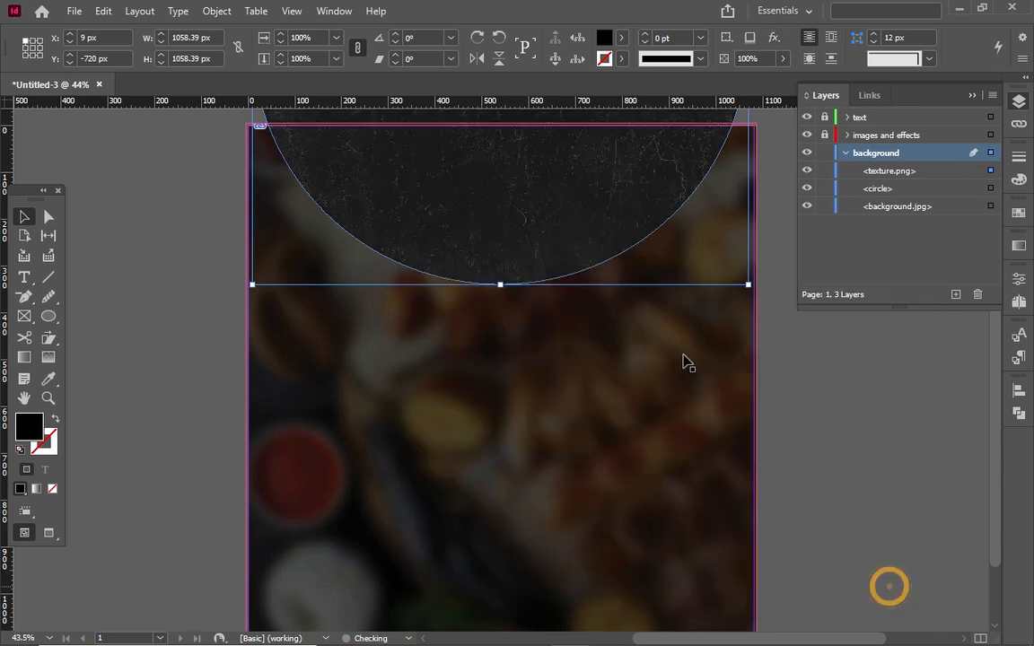
Step: Remove the black fill behind the textured circle by setting its fill to [None]
left_click(619, 40)
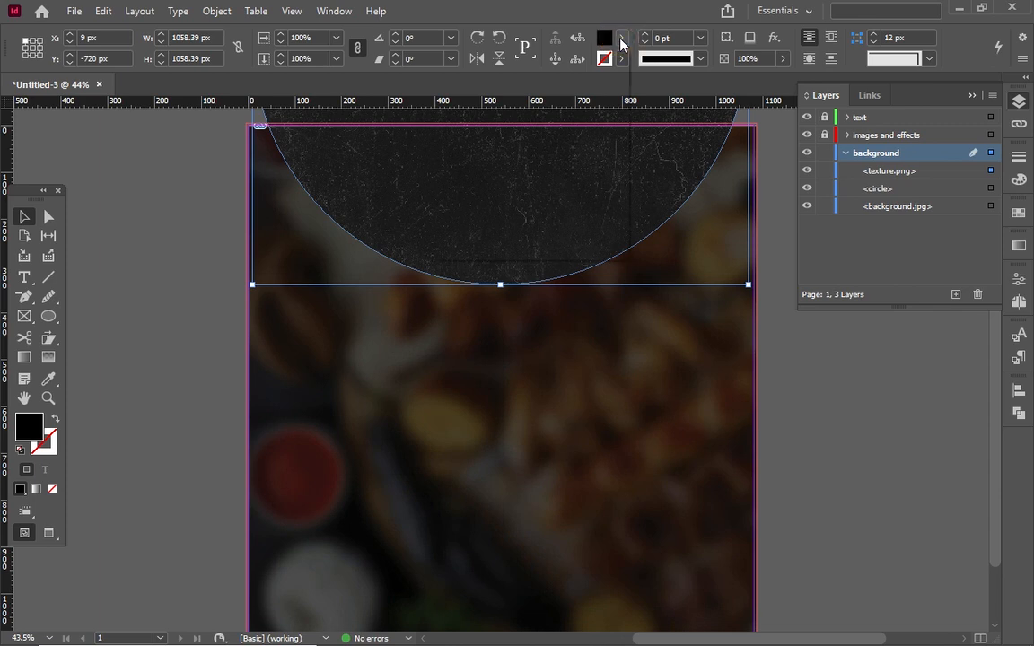
left_click(621, 41)
left_click(475, 88)
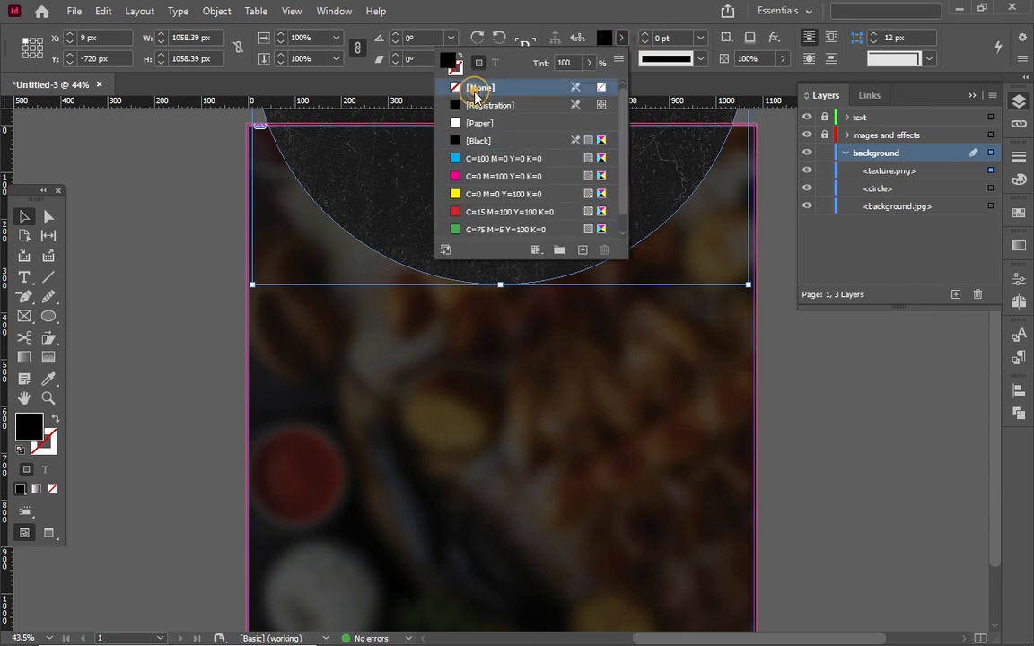
left_click(619, 37)
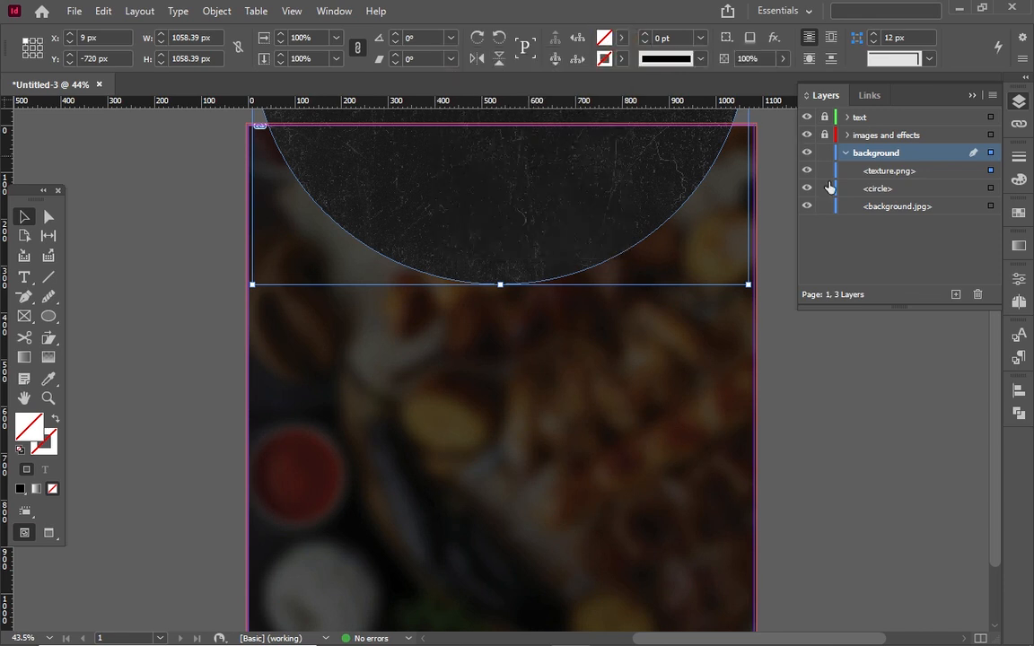
left_click(623, 38)
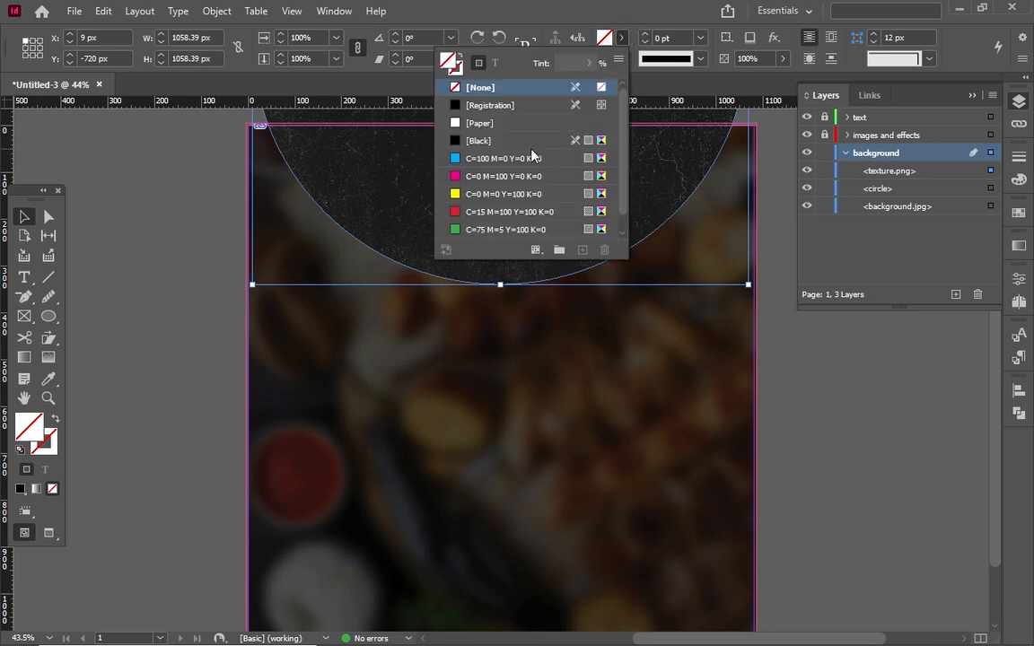
left_click(530, 141)
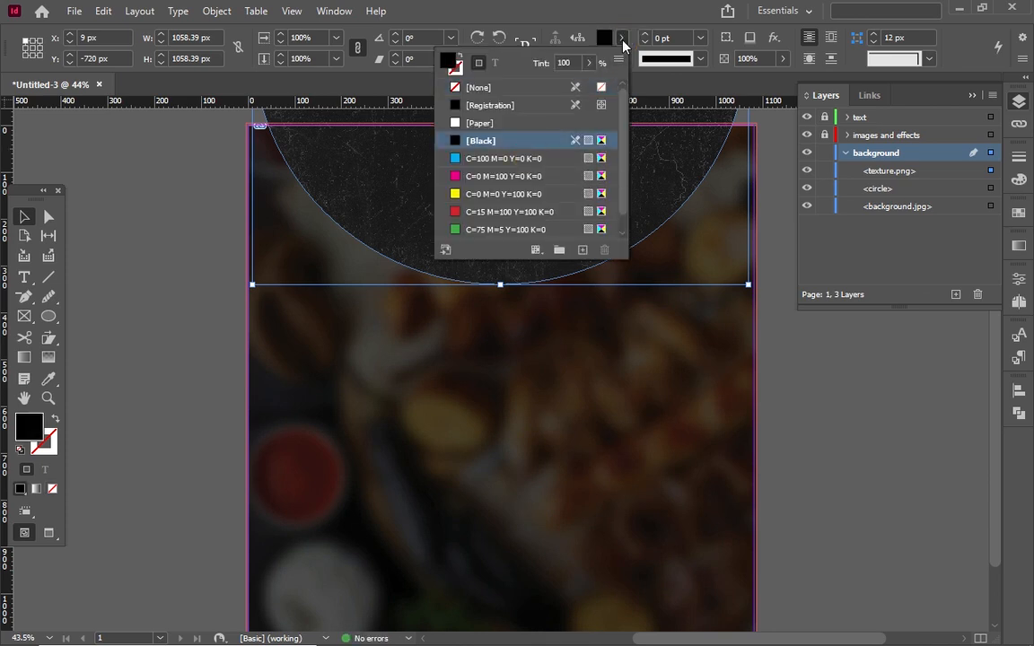
left_click(547, 88)
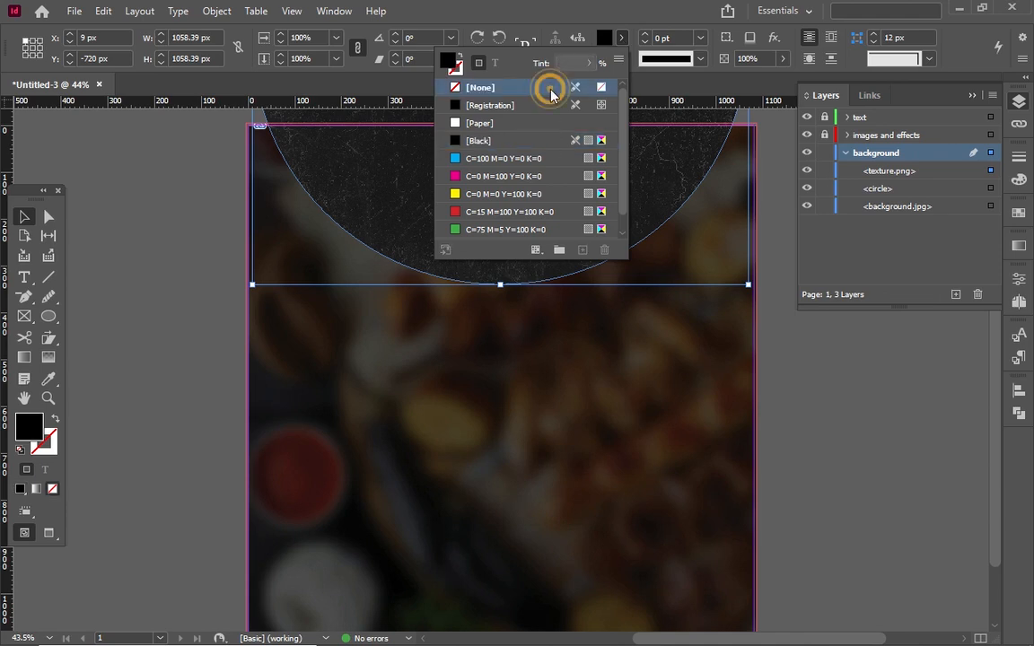
Step: Apply the Exclusion blending mode at 100% opacity to the textured circle
left_click(776, 40)
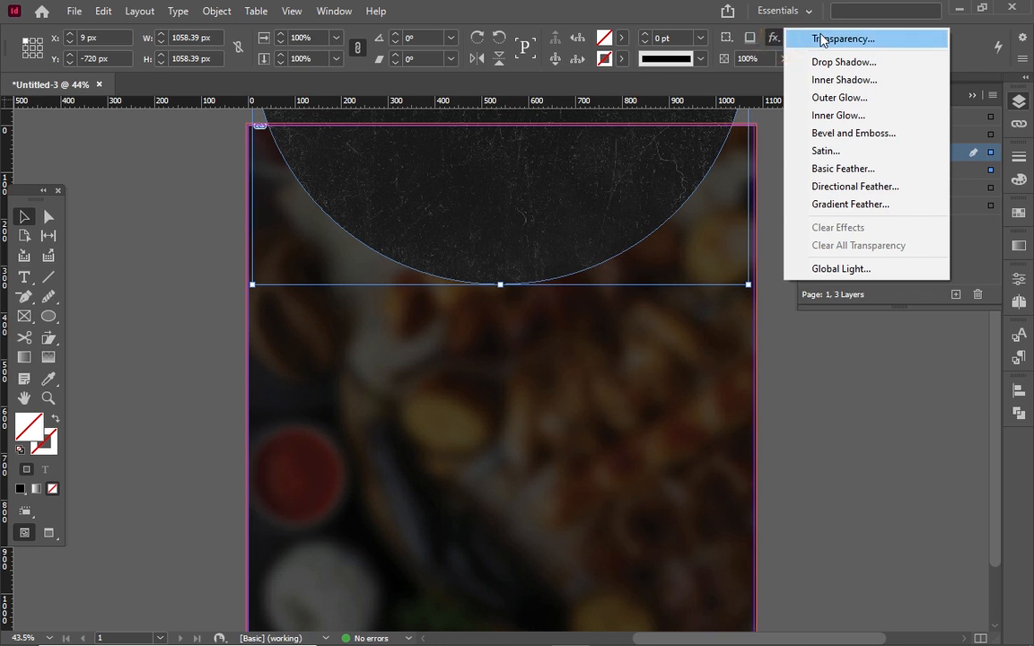
left_click(822, 39)
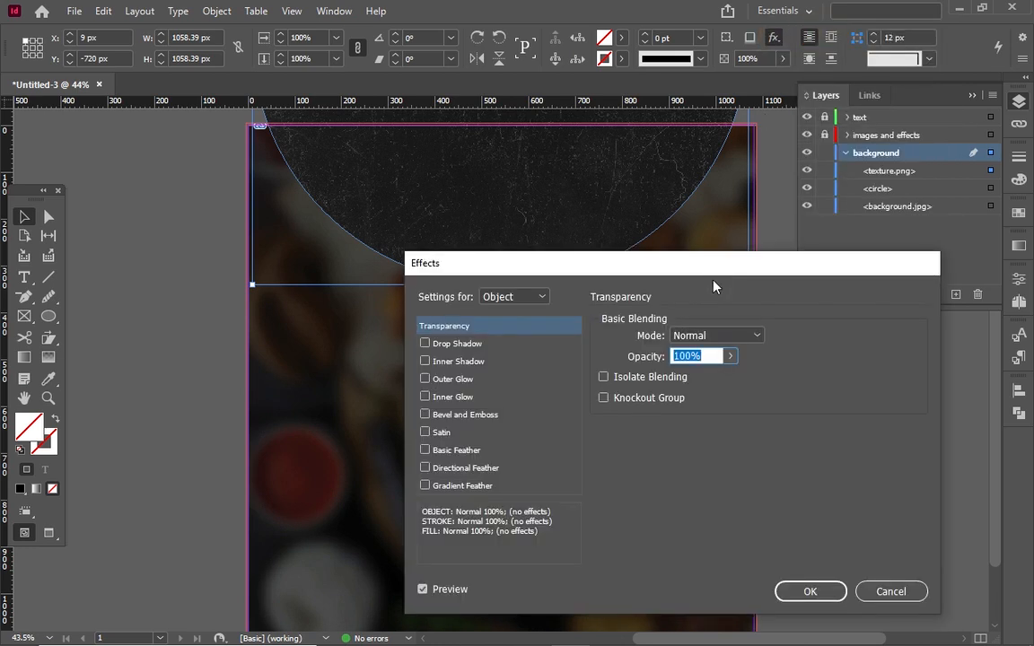
left_click(709, 338)
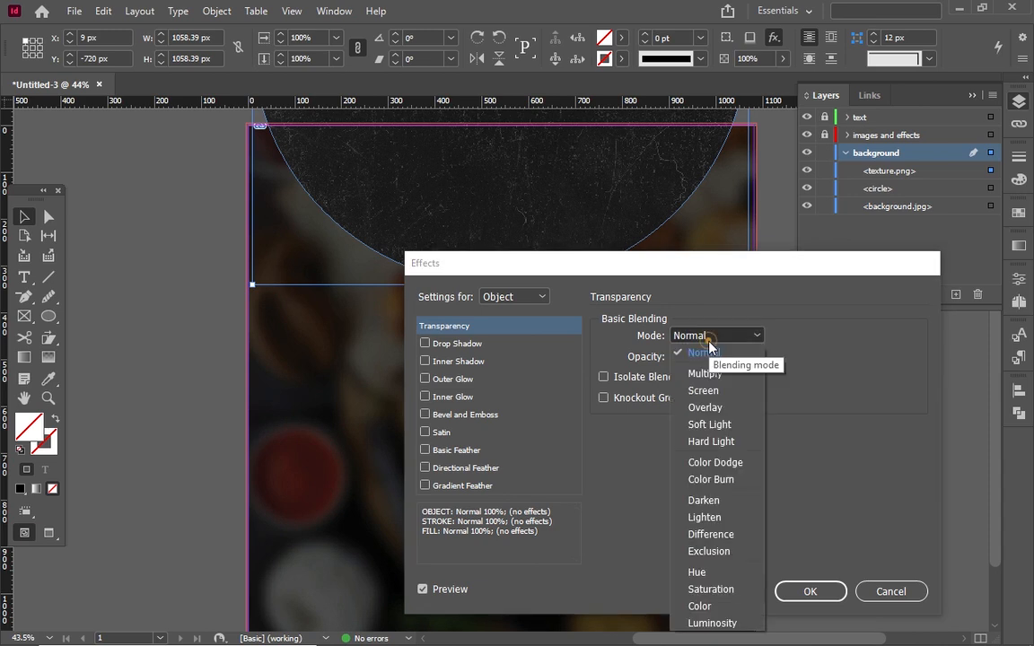
left_click(682, 553)
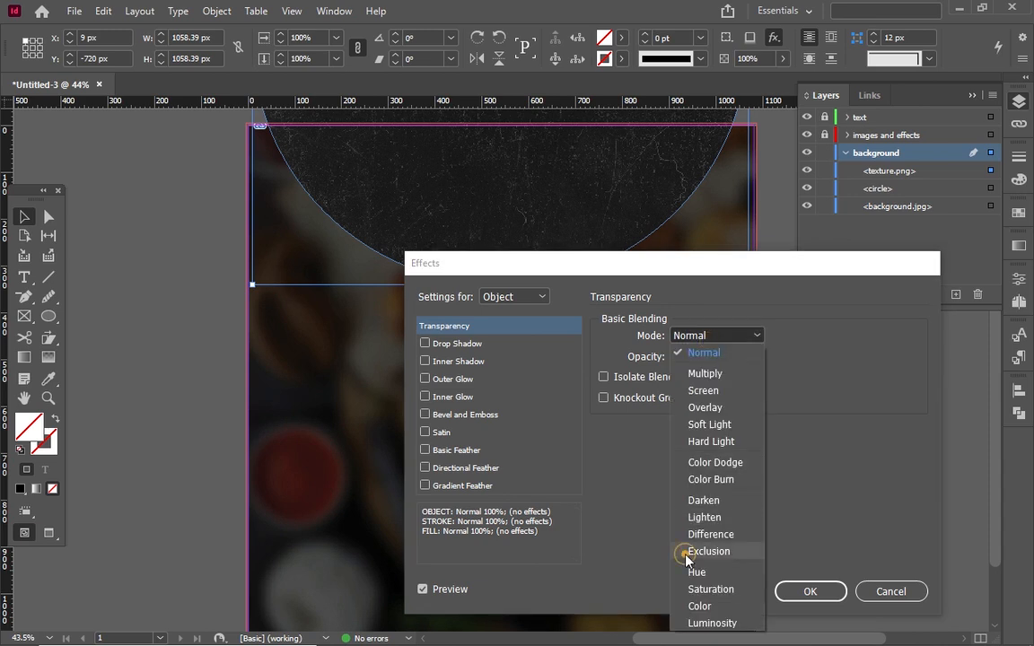
left_click(818, 591)
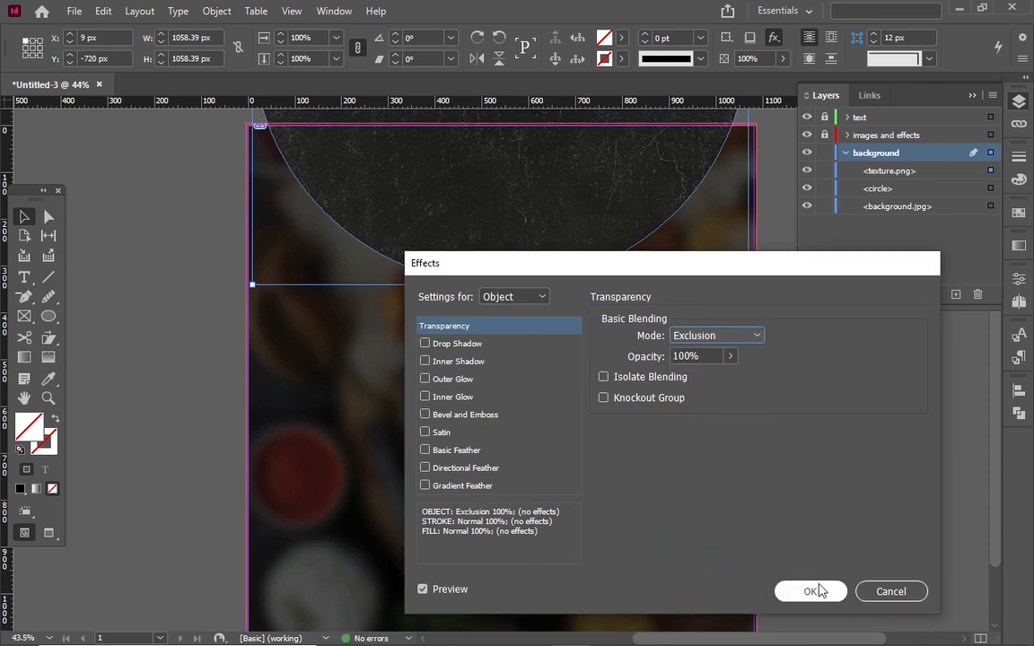
Step: Load the yellow shape 1 image from the FOOD FLYER DESIGN folder for placing, with Replace Selected Item turned off
left_click(818, 591)
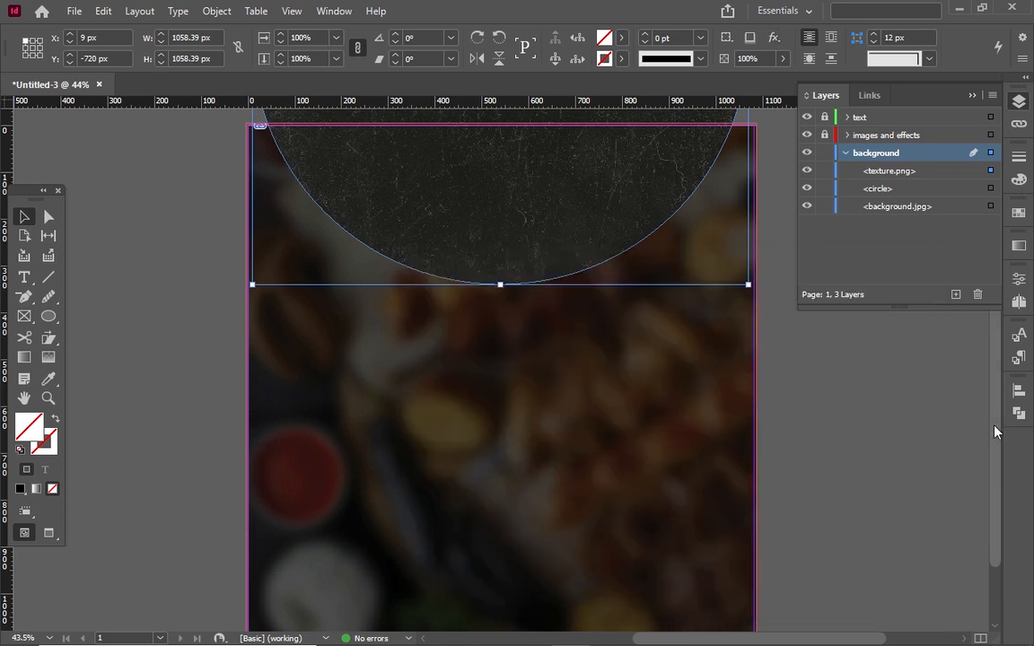
left_click_drag(994, 441, 994, 452)
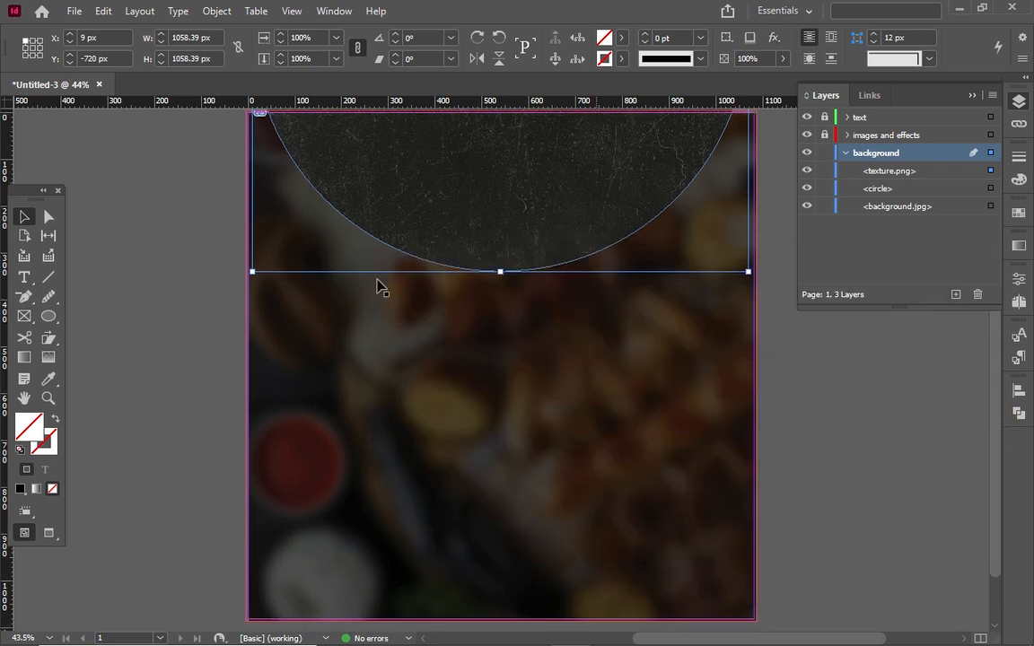
left_click(72, 11)
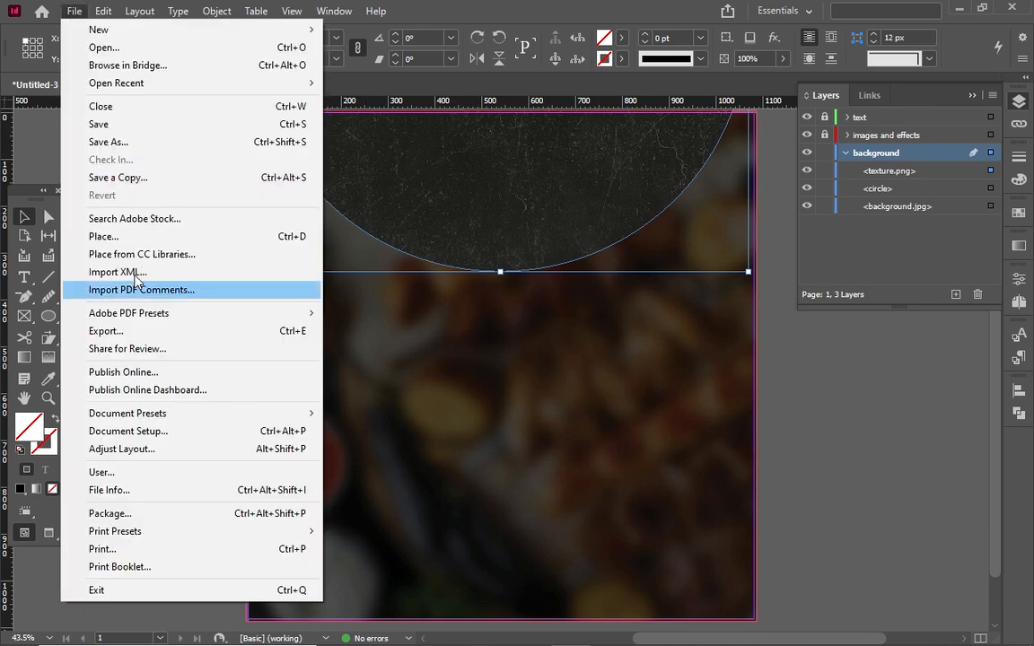
left_click(124, 238)
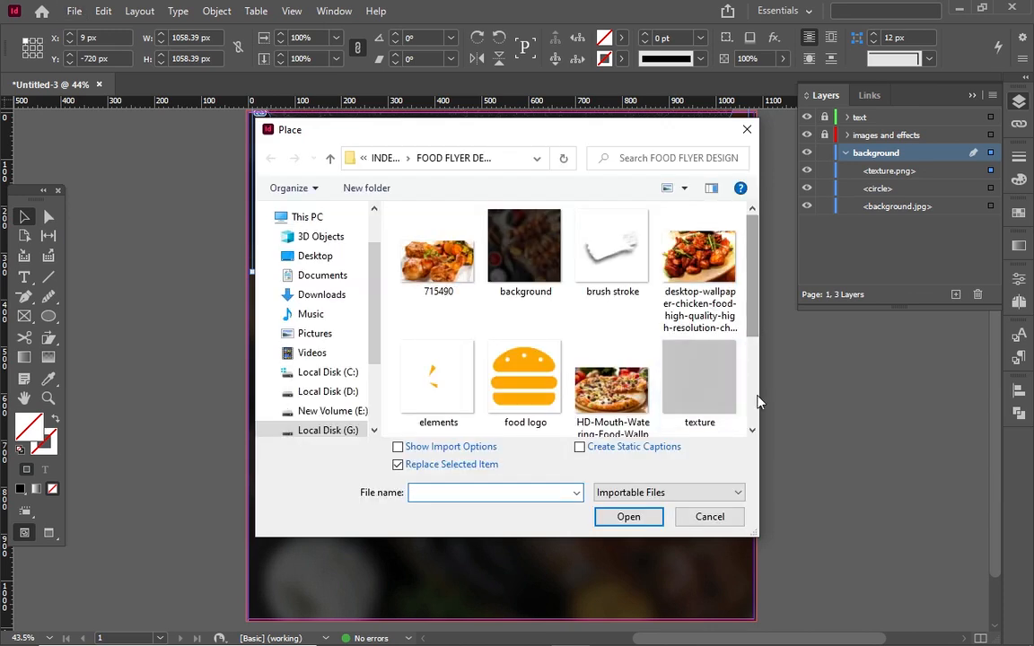
left_click(750, 325)
left_click(526, 391)
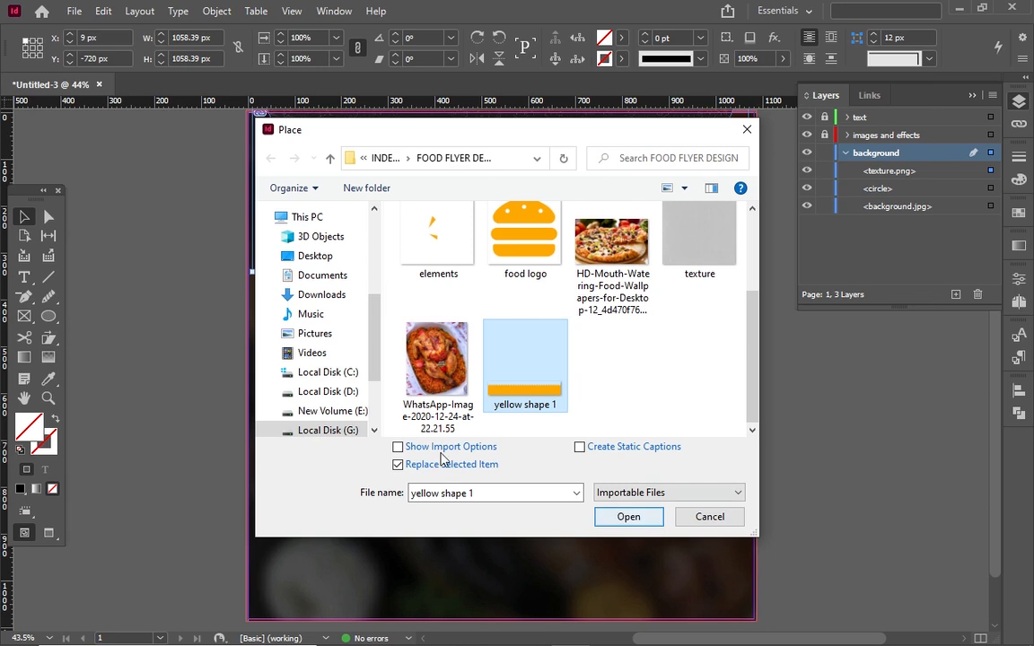
left_click(399, 465)
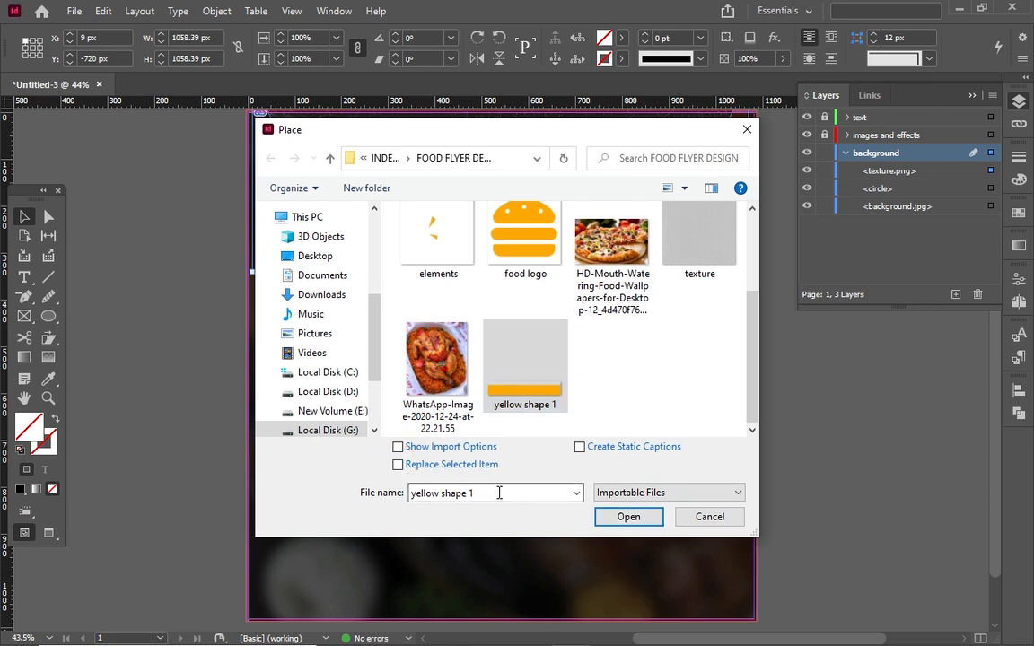
left_click(628, 517)
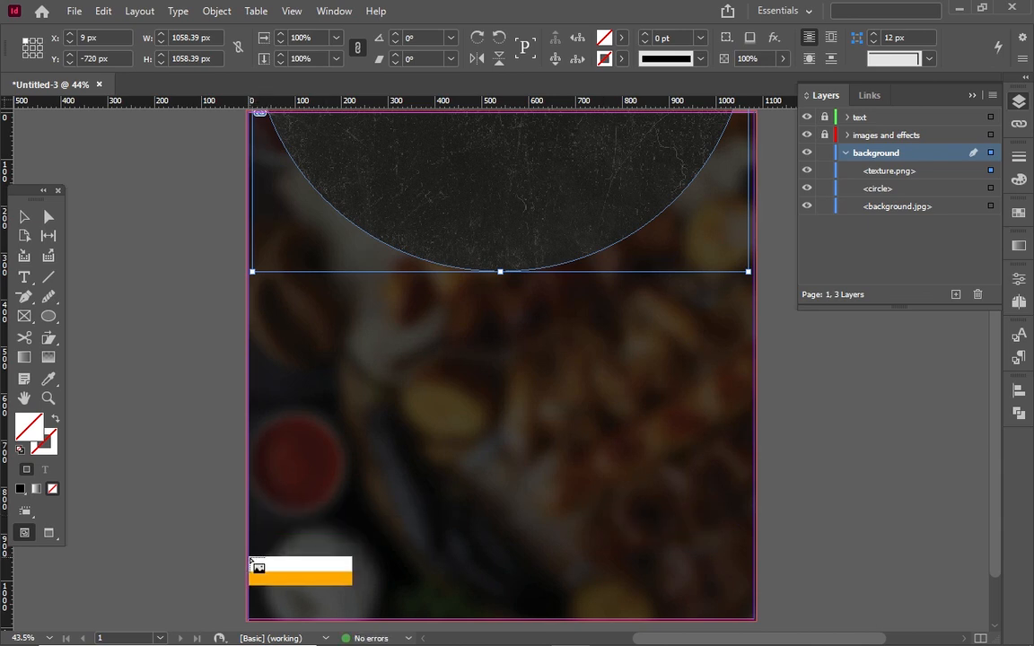
Step: Place the yellow shape at the page's left edge and scale it proportionally to the page width, about 1081 by 200 px
left_click_drag(250, 560, 756, 540)
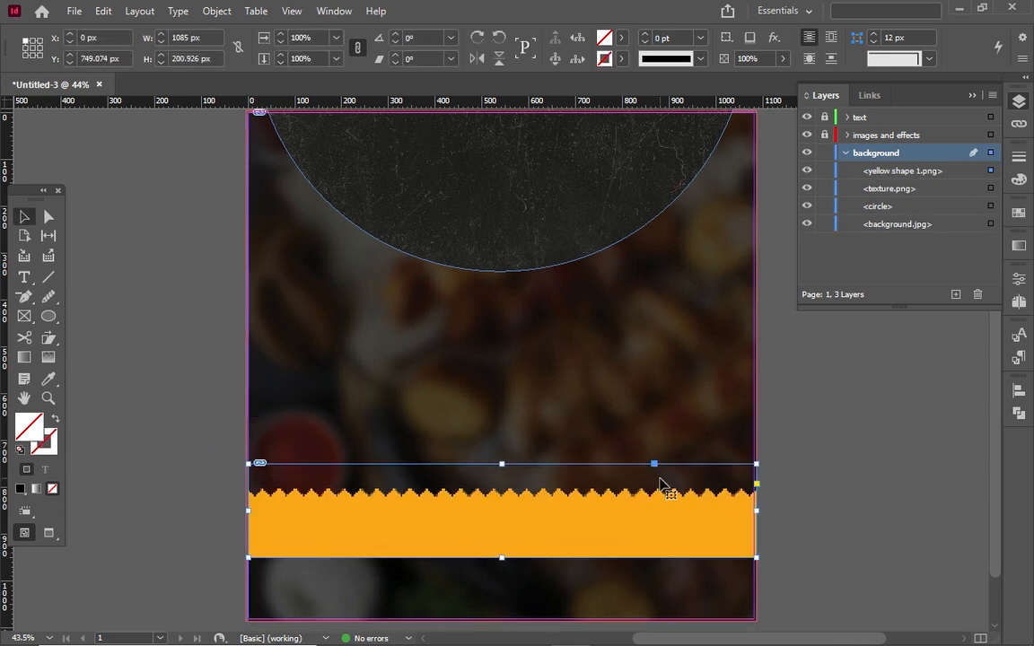
key("ctrl+z")
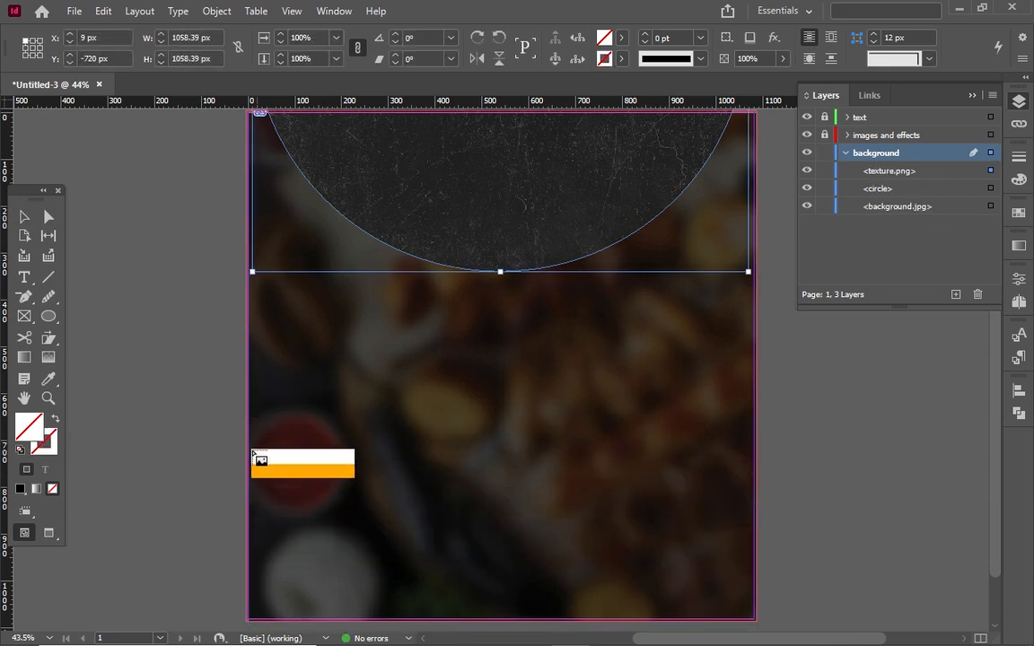
left_click_drag(248, 452, 248, 452)
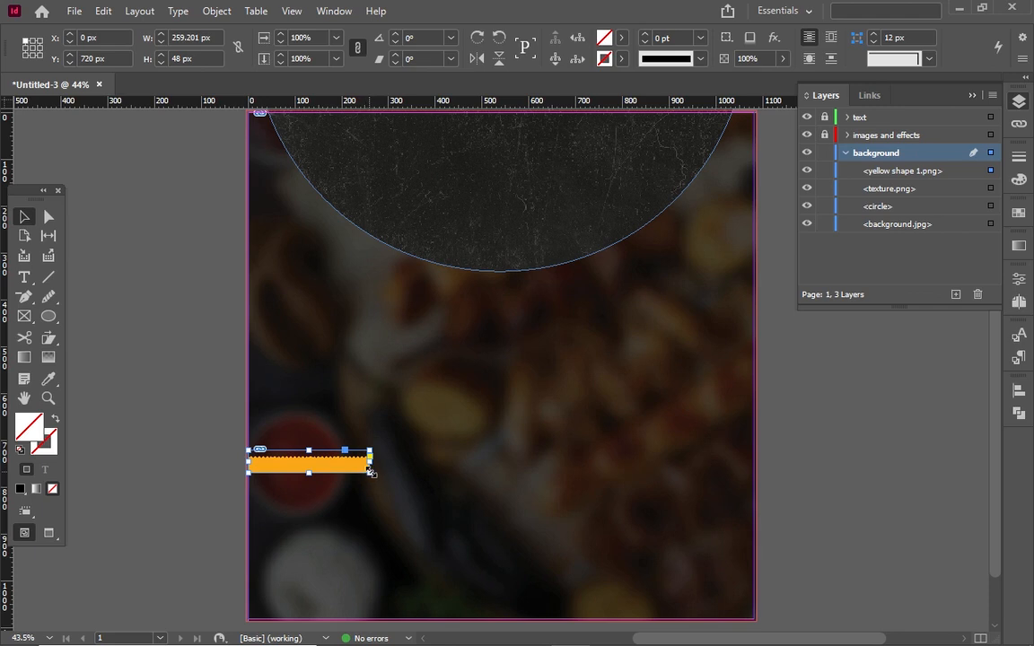
left_click_drag(370, 470, 467, 542)
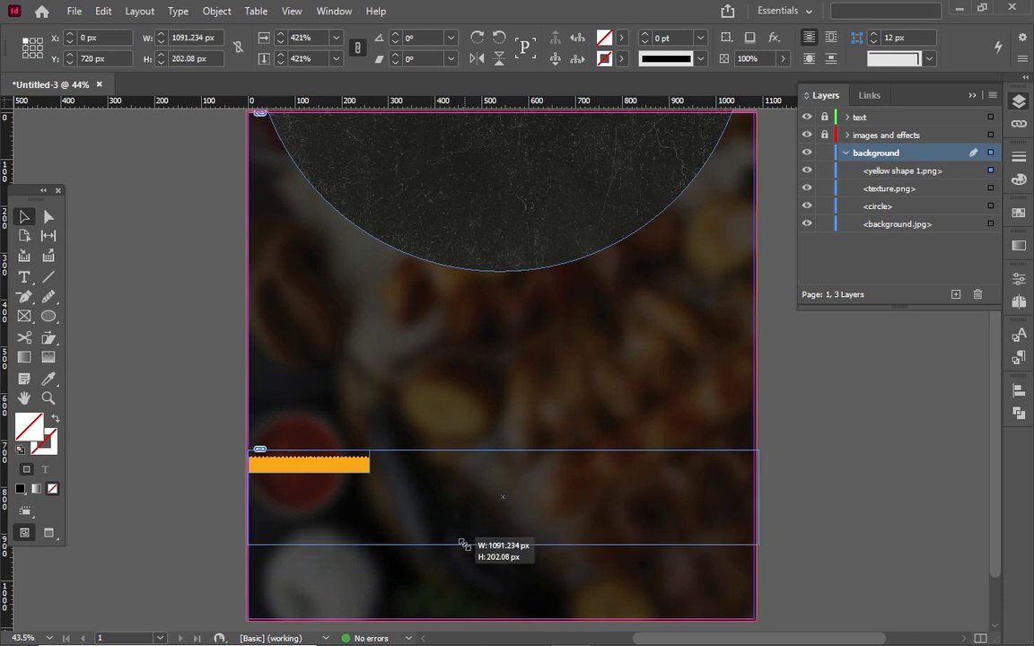
left_click_drag(464, 545, 458, 542)
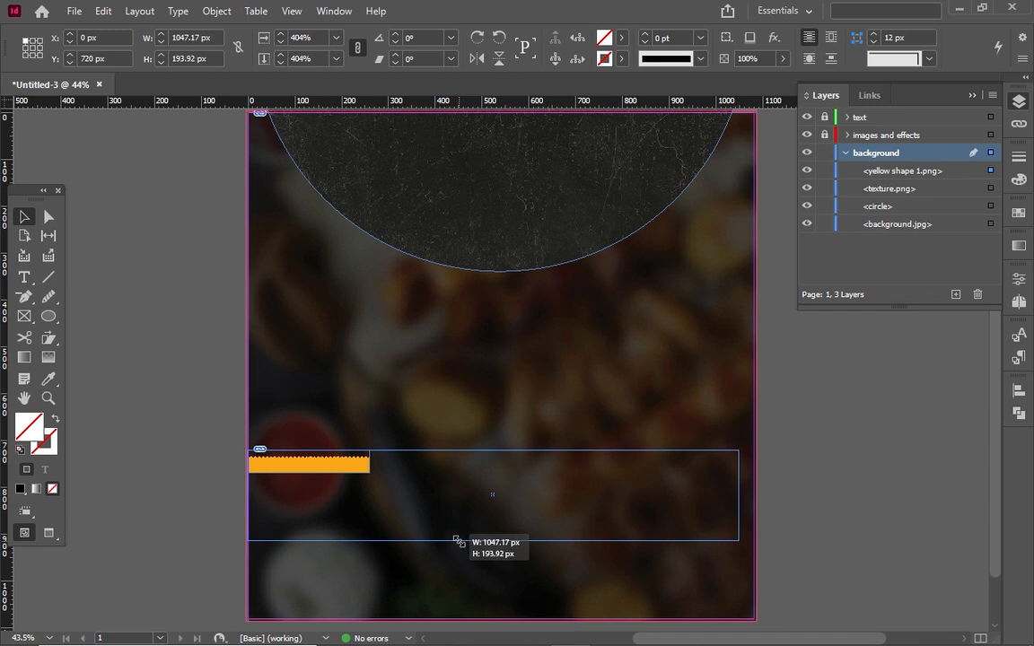
mouse_move(457, 542)
left_mouse_down()
mouse_move(484, 552)
mouse_move(468, 546)
left_mouse_up()
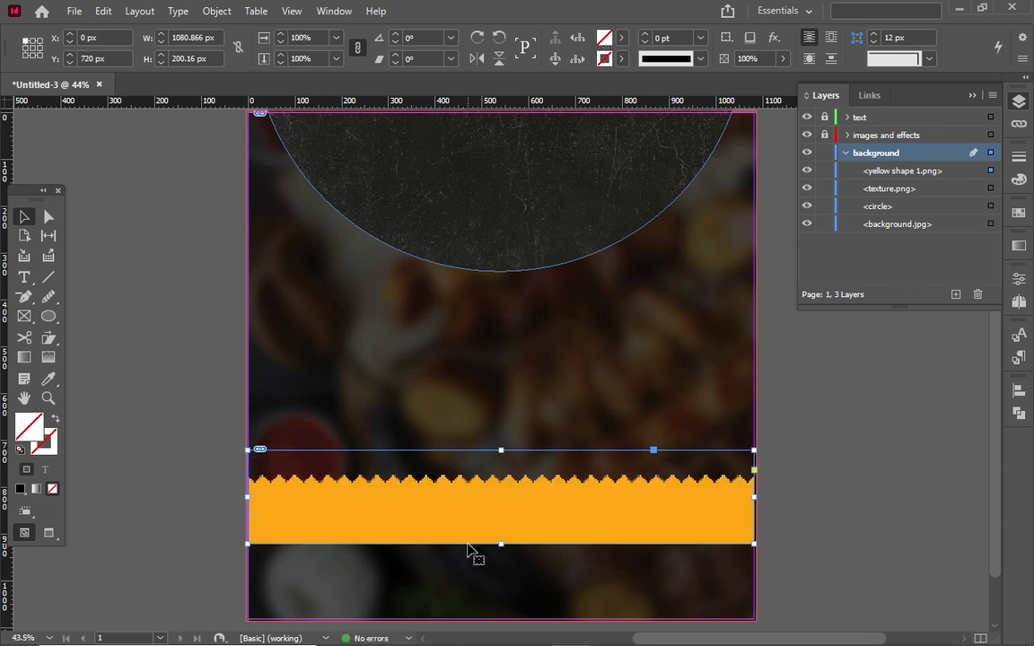
Step: Move the yellow strip down over the page's bottom edge to X 1 px, Y 908 px, and preview the page without guides
key("Down")
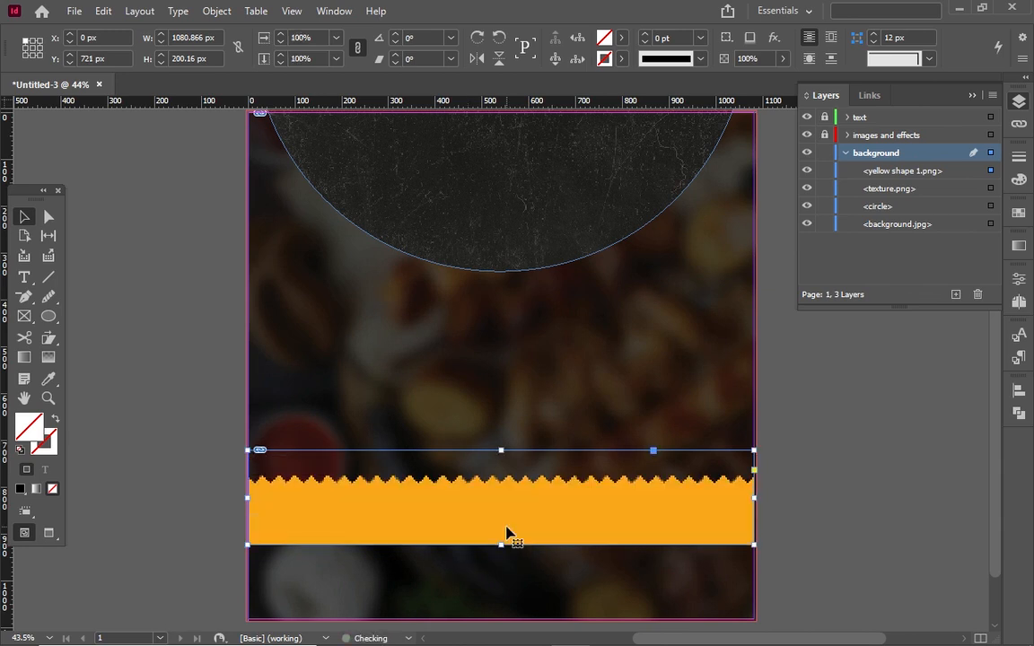
key("Down")
key("Down")
key("Down")
key("Down")
key("Down")
key("Down")
key("Down")
key("Down")
key("Down")
key("Down")
key("Down")
key("Down")
key("Down")
key("Down")
key("Down")
key("Down")
key("Down")
key("Down")
key("Down")
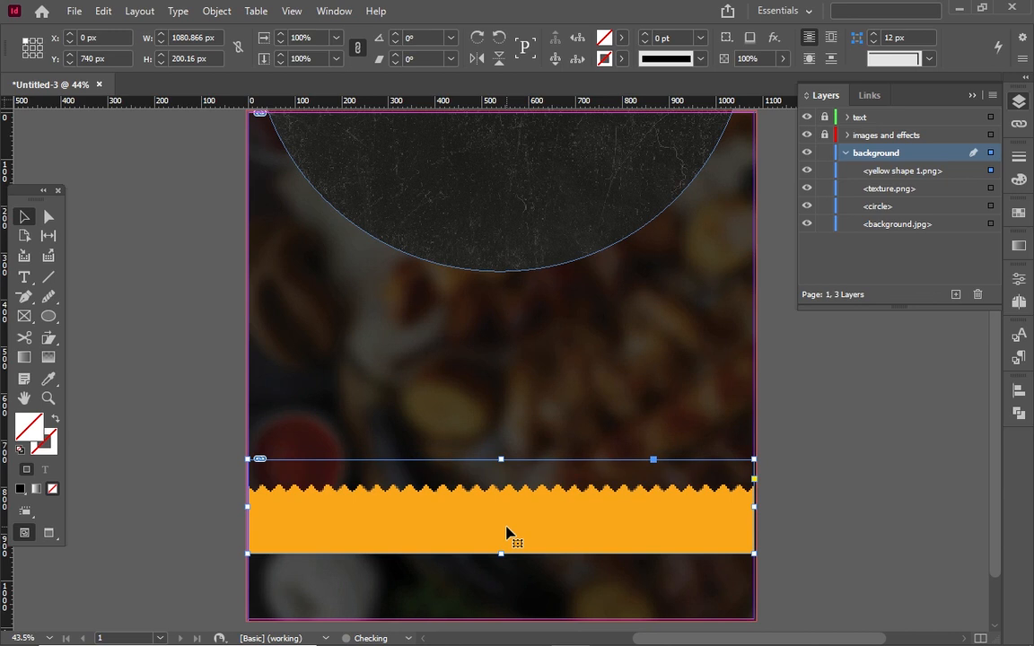
key("Down")
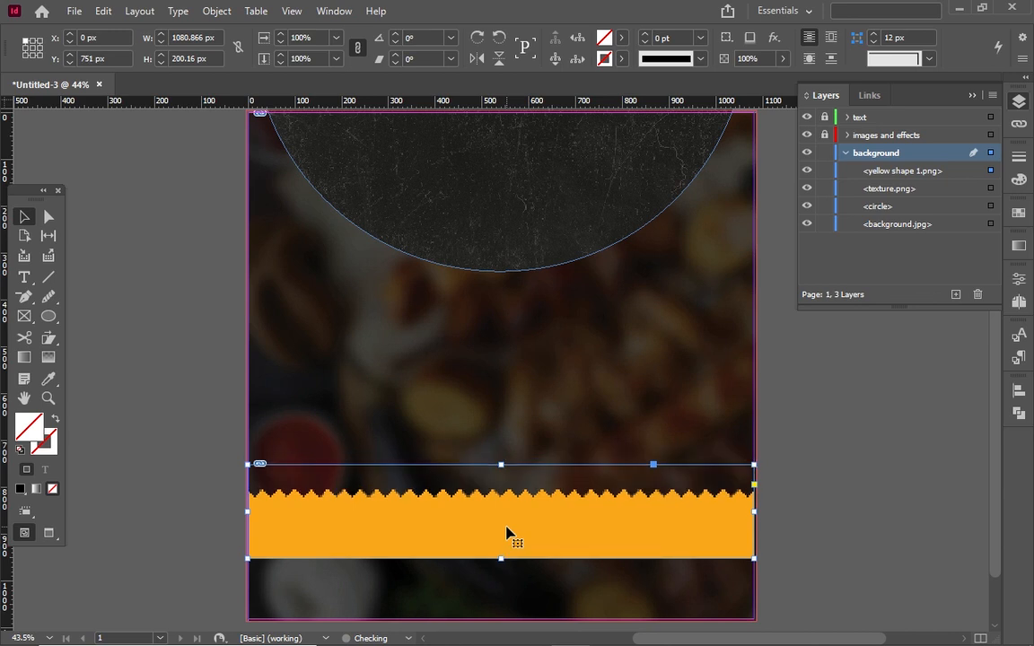
key("Down")
key("Down")
key("Down")
key("Down")
key("Down")
key("Down")
key("Down")
key("Down")
key("Down")
key("Down")
key("Down")
key("Down")
key("Down")
key("Down")
key("Down")
key("Down")
key("Down")
key("Down")
key("Down")
key("Down")
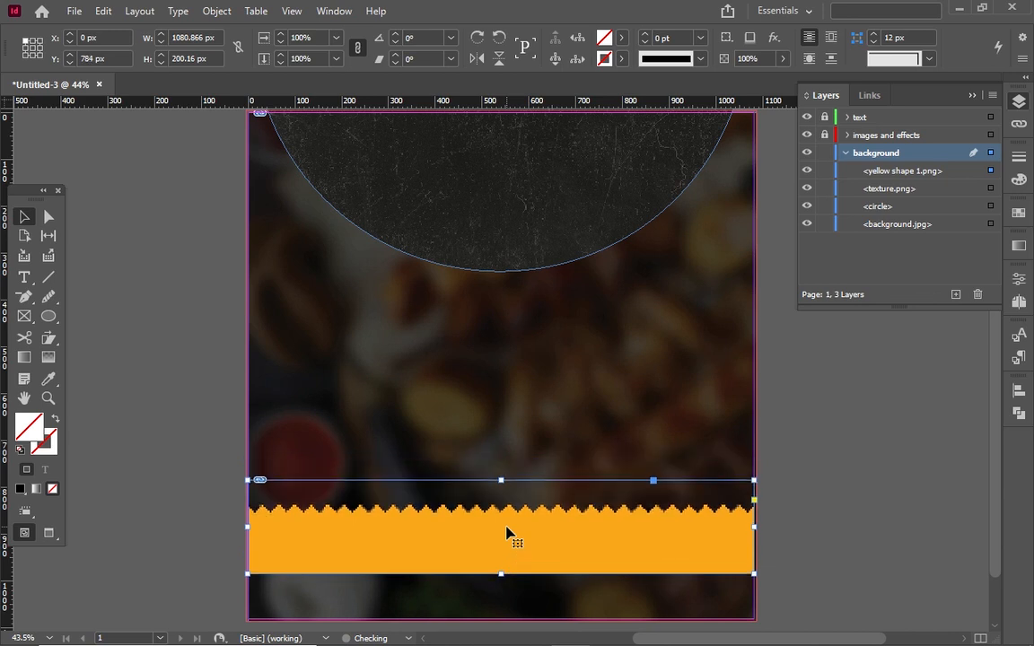
key("Down")
key("Down")
key("Down")
key("Down")
key("Down")
key("Down")
key("Down")
key("Down")
key("Down")
key("Down")
key("Down")
key("Down")
key("Down")
key("Down")
key("Down")
key("Down")
key("Down")
key("Down")
key("Down")
key("Down")
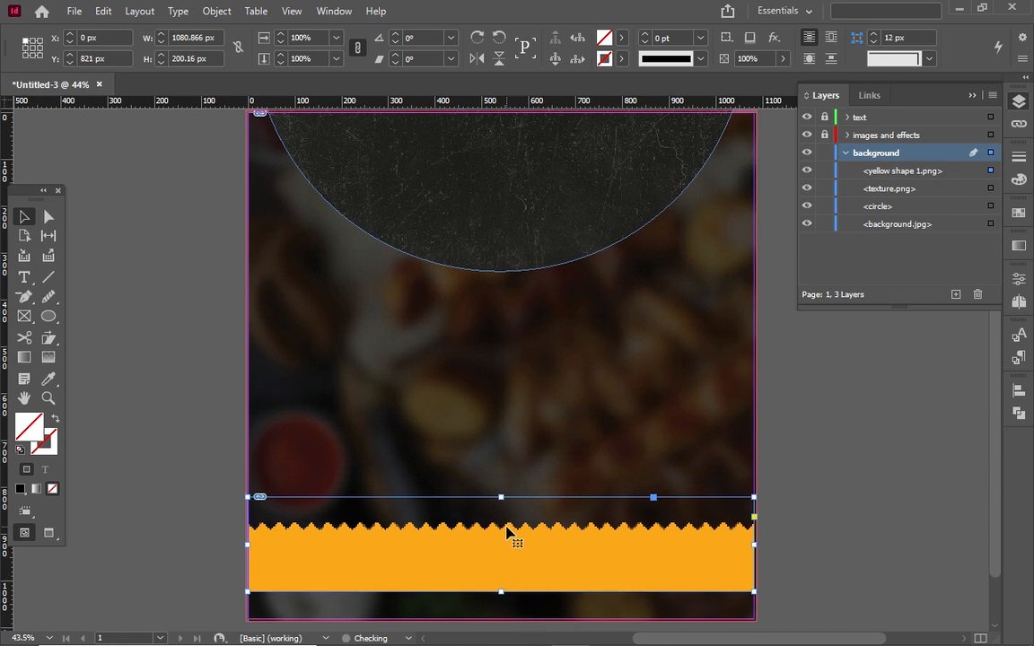
key("Down")
key("Down")
key("Down")
key("Down")
key("Down")
key("Down")
key("Down")
key("Down")
key("Down")
key("Down")
key("Down")
key("Down")
key("Down")
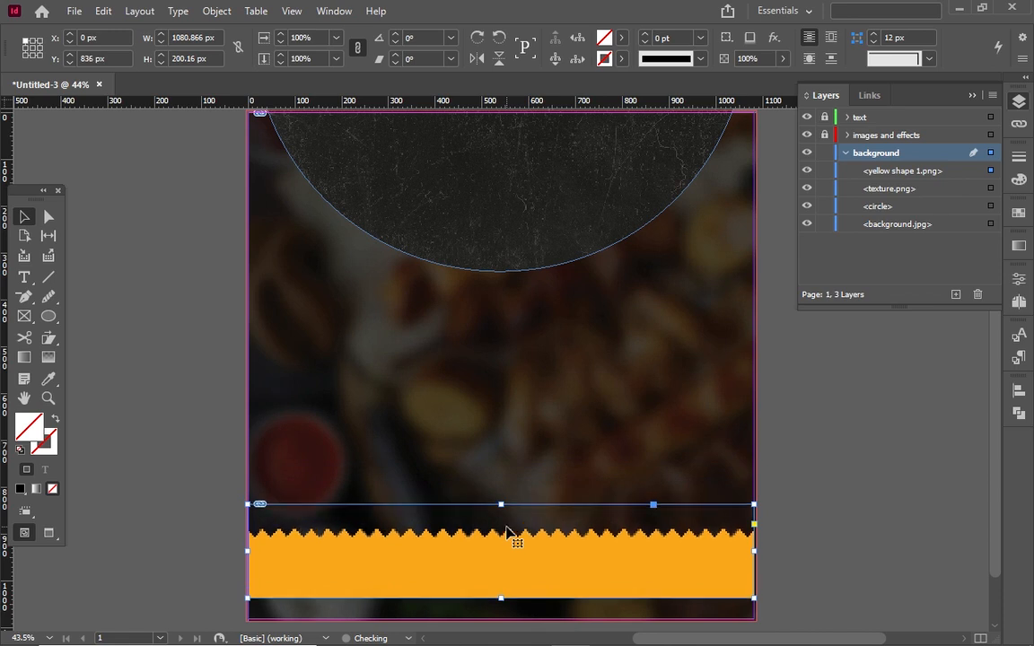
key("Down")
key("Down")
key("Down")
key("Down")
key("Down")
key("Down")
key("Down")
key("Down")
key("Down")
key("Down")
key("Down")
key("Down")
key("Down")
key("Down")
key("Down")
key("Down")
key("Down")
key("Down")
key("Down")
key("Down")
key("Down")
key("Down")
key("Down")
key("Down")
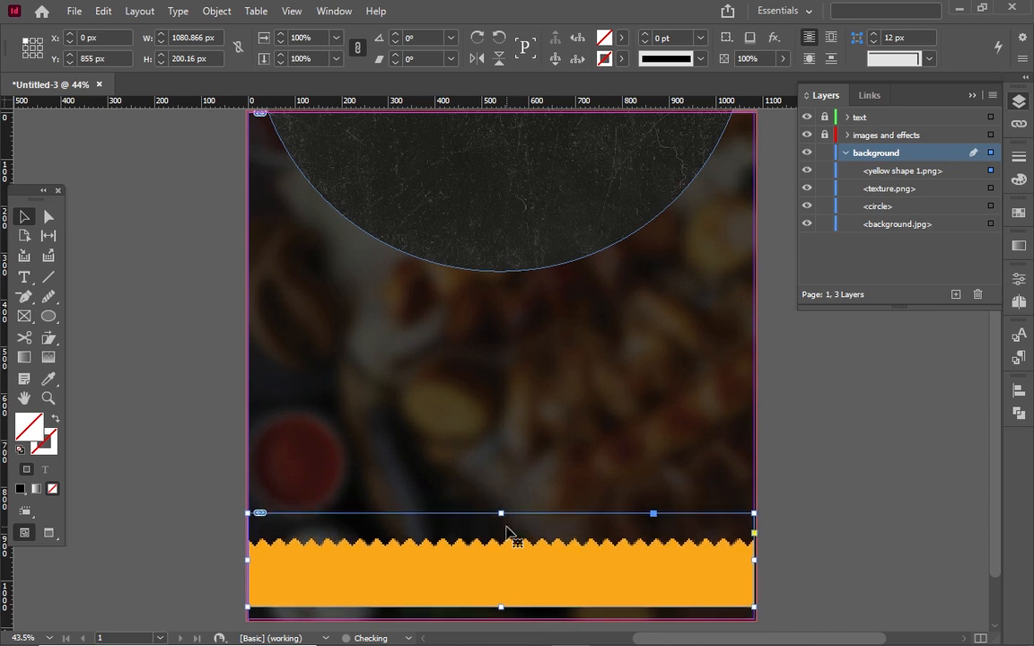
key("Down")
key("Down")
key("Down")
key("Down")
key("Down")
key("Down")
key("Down")
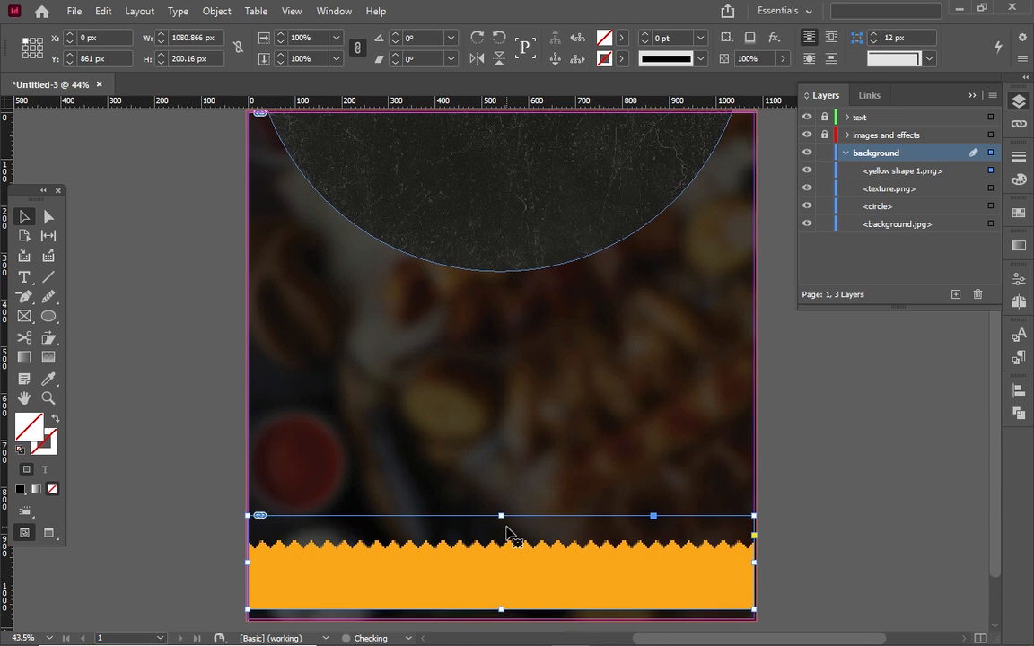
key("Down")
key("Down")
key("Down")
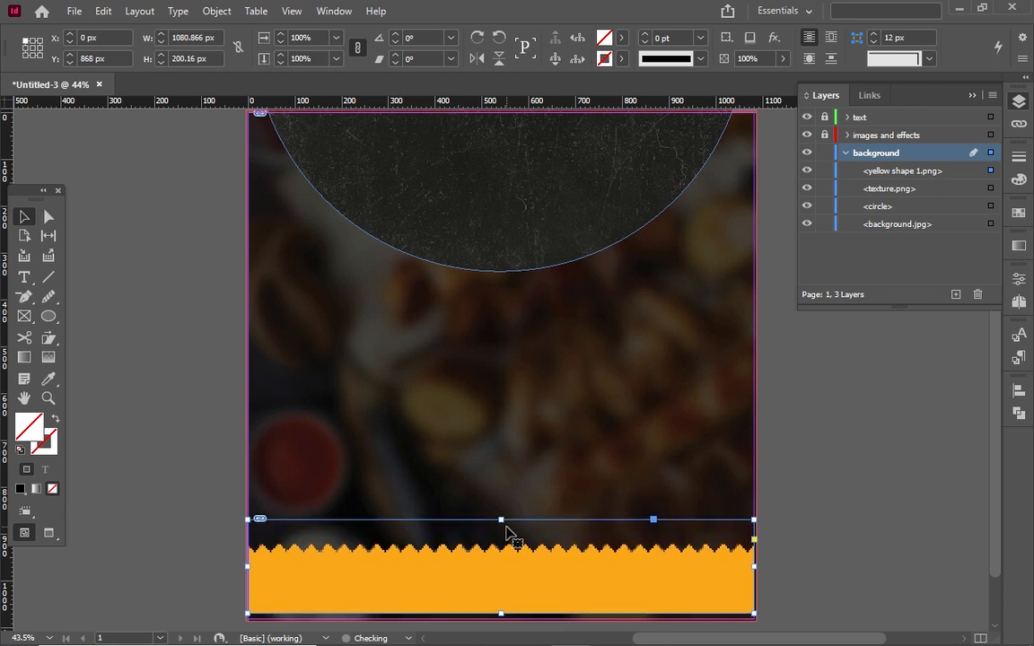
key("Down")
key("Right")
key("Down")
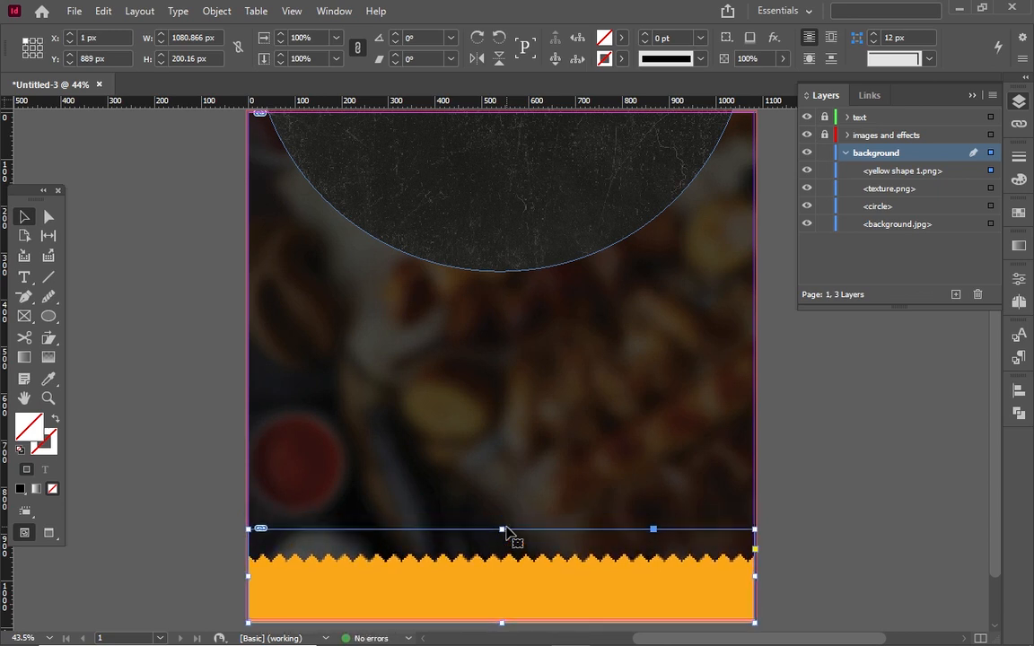
key("Down")
key("Down")
key("Down")
key("Down")
key("Down")
key("Down")
key("Down")
key("Down")
key("Down")
key("Down")
key("Down")
key("Down")
key("Down")
key("Down")
key("Down")
key("Down")
key("Down")
key("Down")
key("Down")
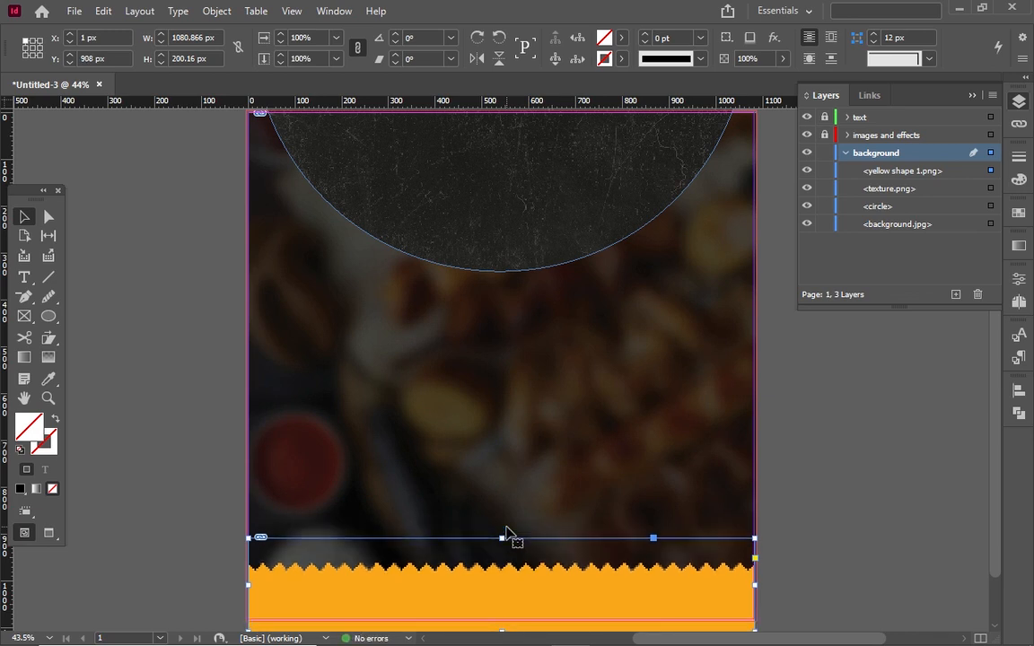
key("w")
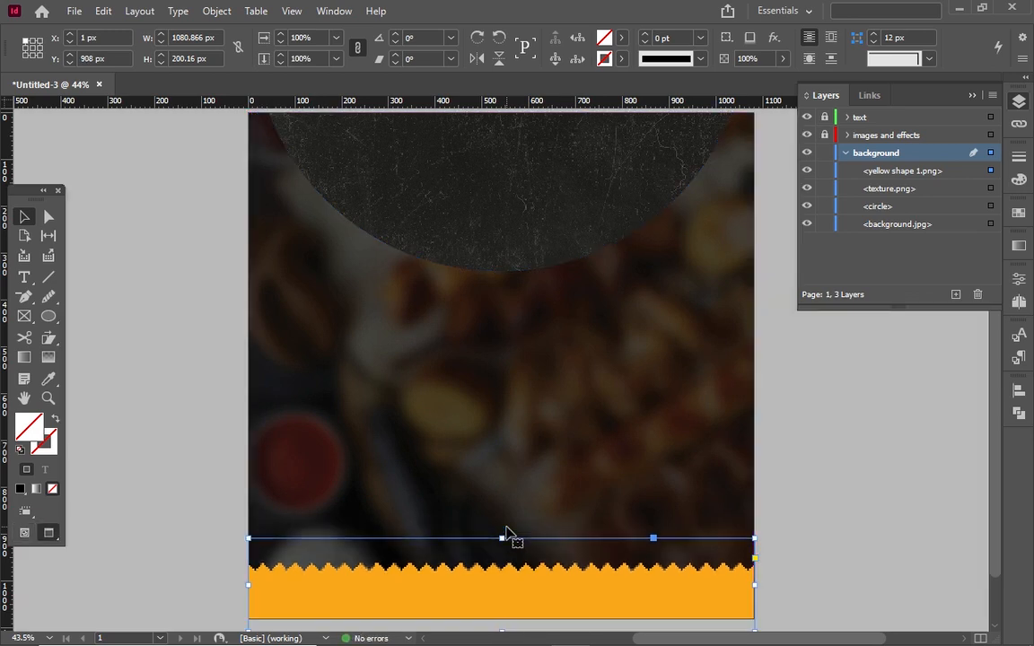
left_click(188, 427)
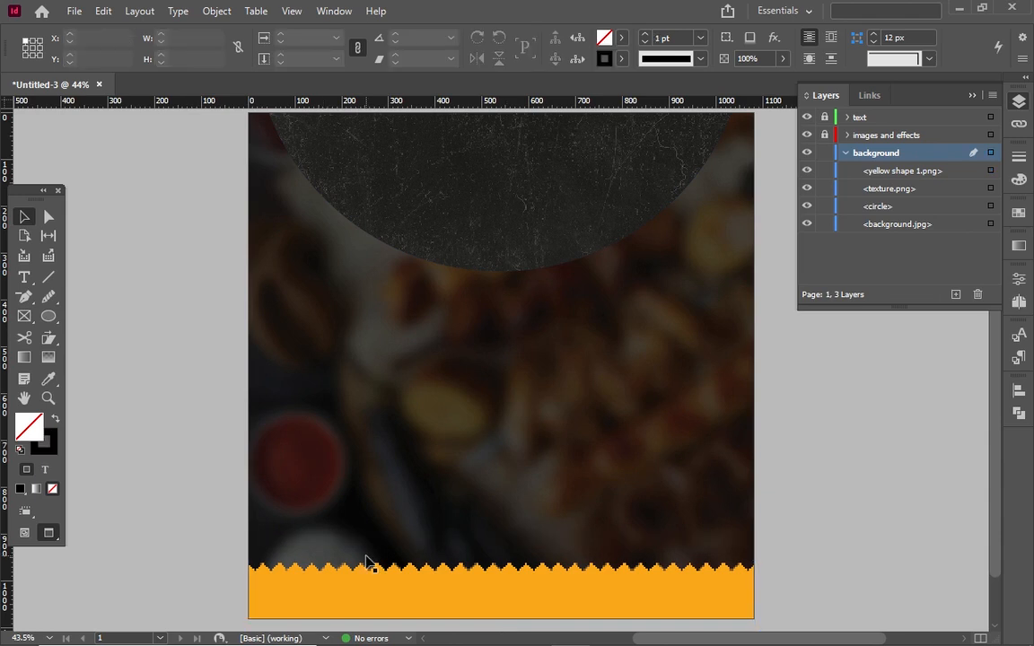
Step: Copy and paste the yellow strip, and rotate the duplicate 180° so its zigzag edge faces down
left_click(402, 611)
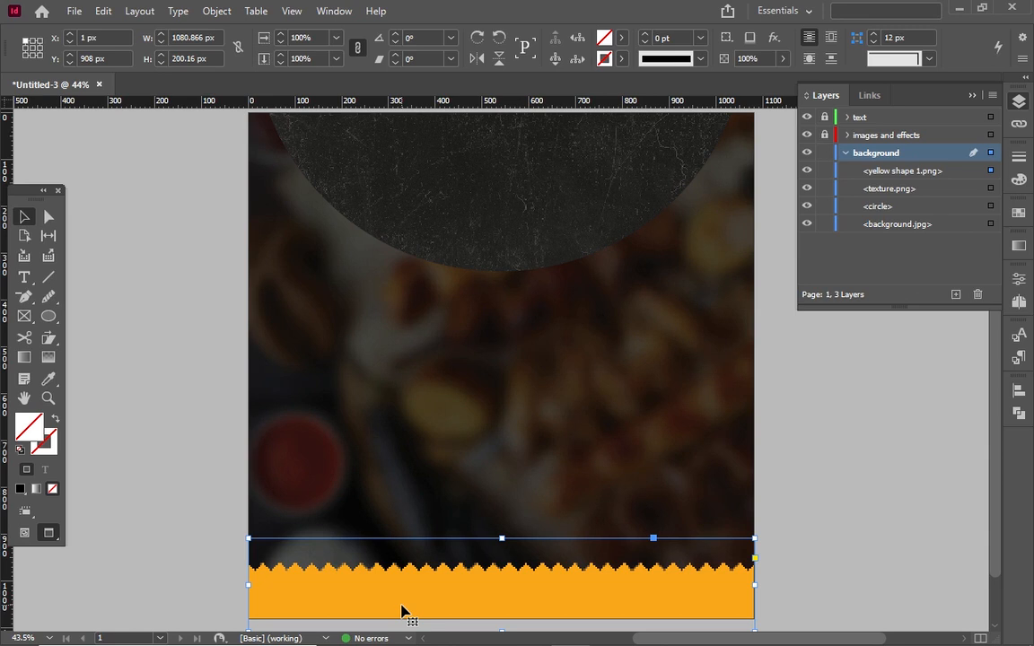
left_click(103, 11)
left_click(179, 57)
left_click(103, 10)
left_click(180, 73)
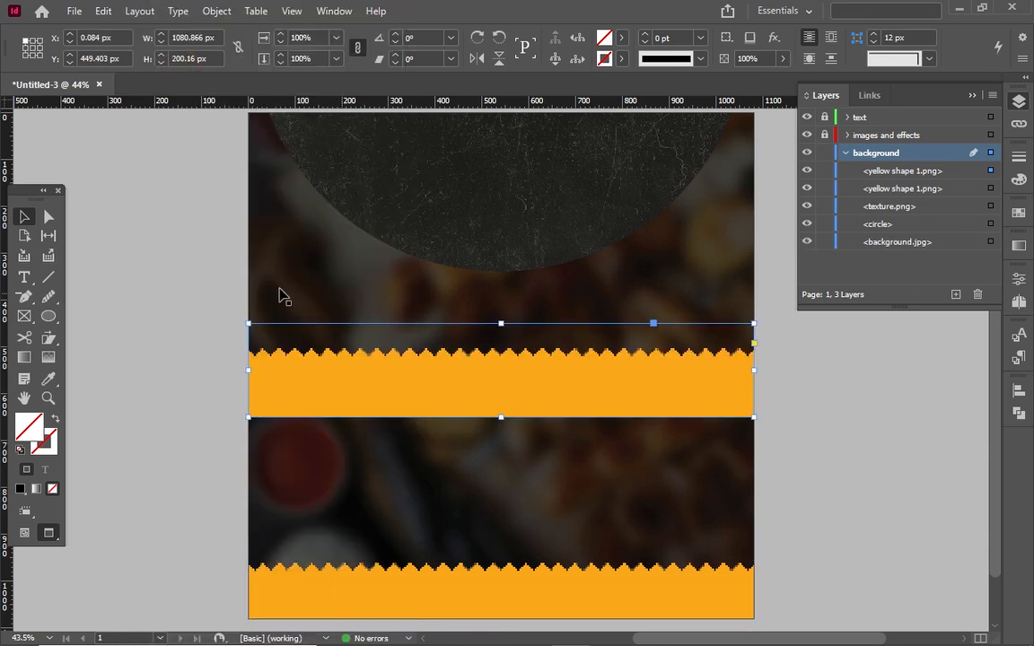
left_click_drag(761, 320, 212, 414)
left_click(103, 11)
mouse_move(216, 11)
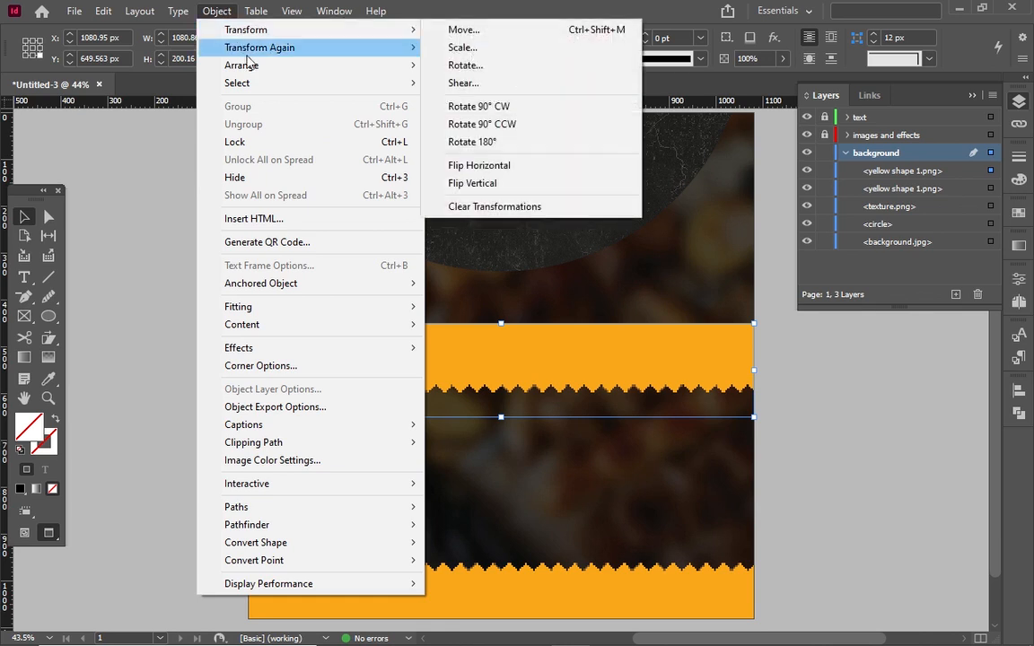
mouse_move(269, 29)
left_click(468, 106)
key("ctrl+z")
Step: Move the rotated strip over the page's top edge to about X 1080 px, Y 78 px, leaving a thin zigzag border on the page
left_click_drag(468, 357, 485, 144)
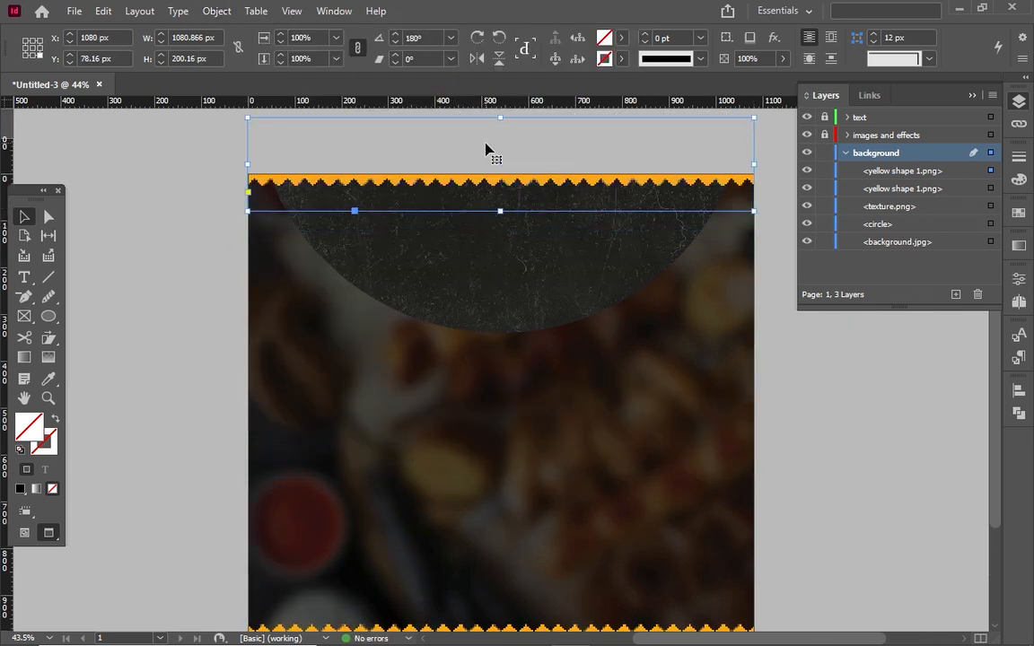
left_click(889, 341)
left_click_drag(994, 382, 996, 413)
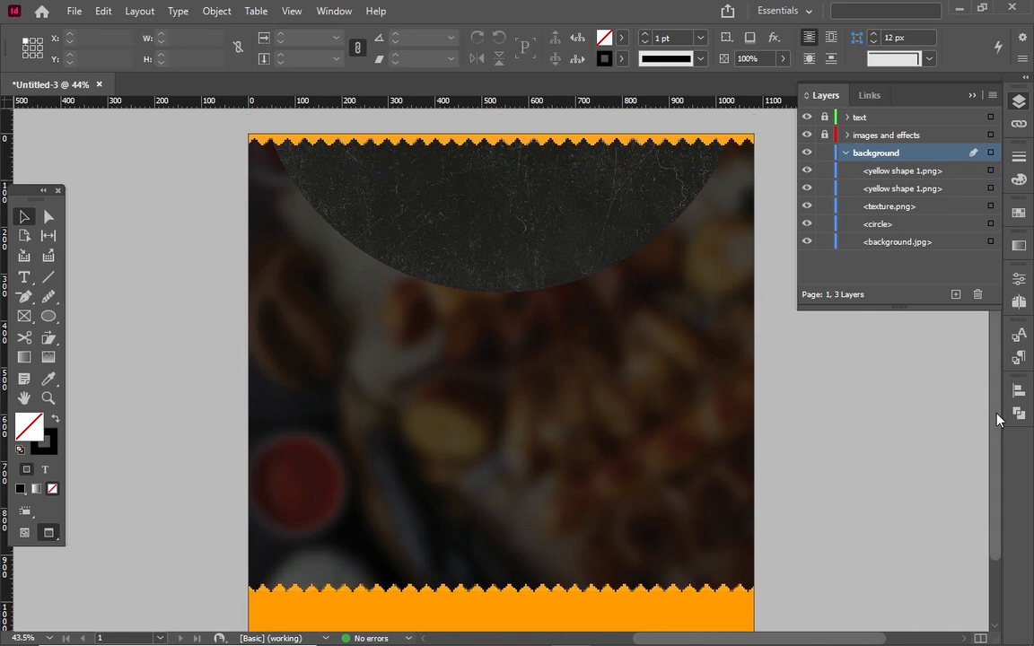
Step: Lock the background layer, and unlock and activate the images and effects layer
left_click(825, 152)
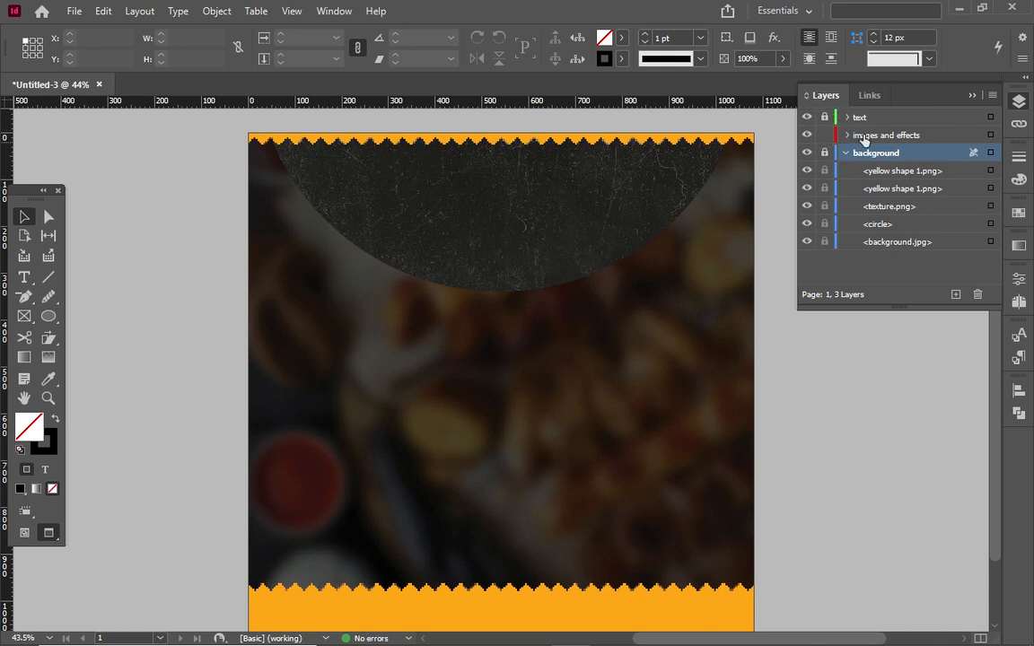
left_click(860, 135)
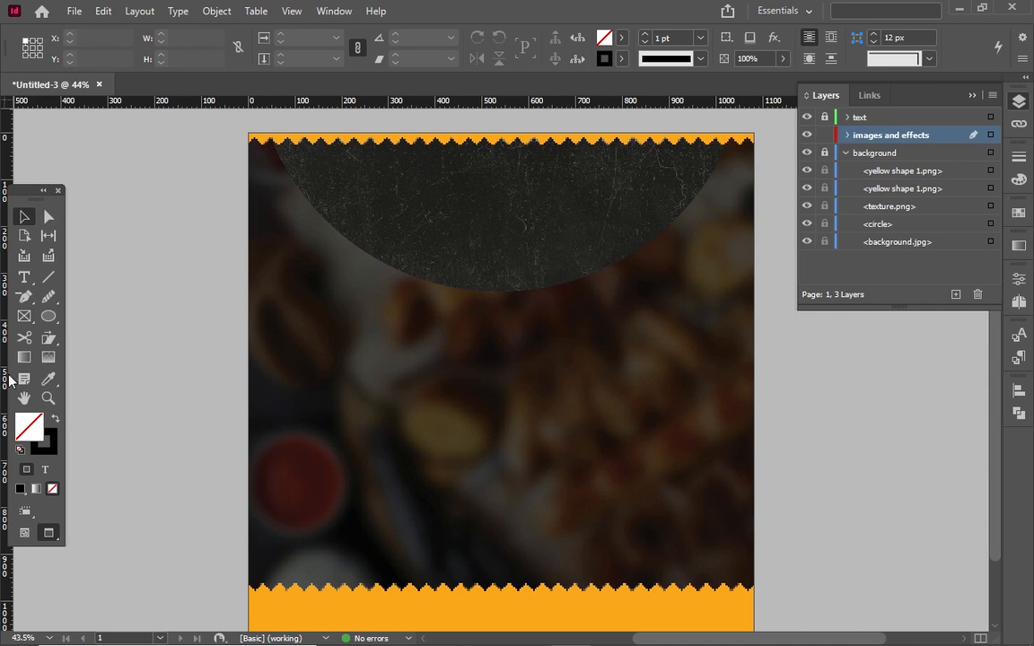
Step: Create a rectangle 474 px wide and 300 px high in the lower half of the page
left_click(59, 323)
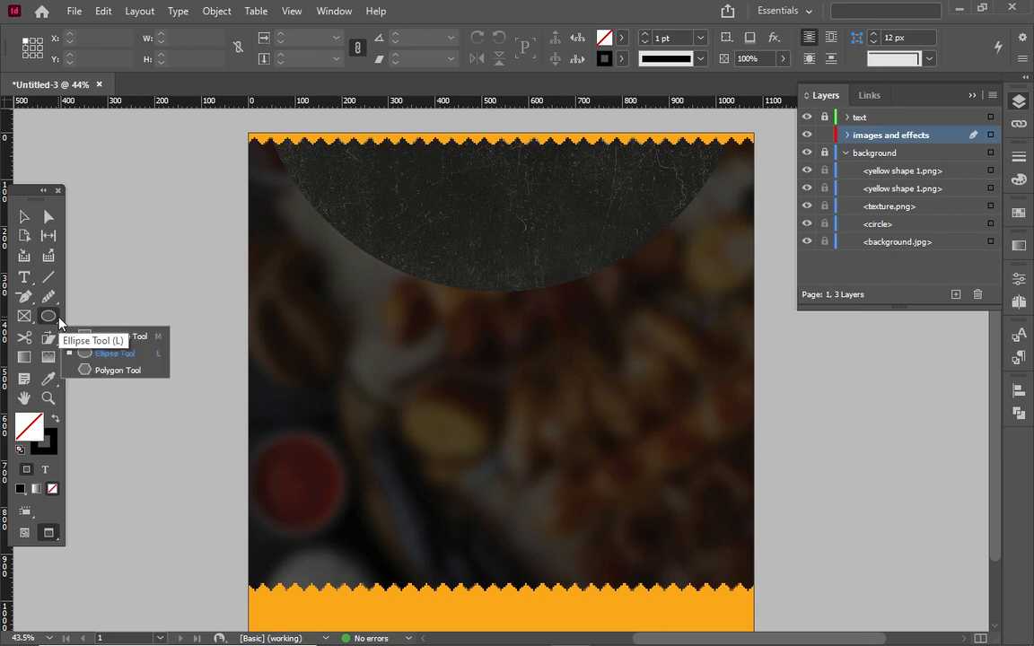
left_click(93, 337)
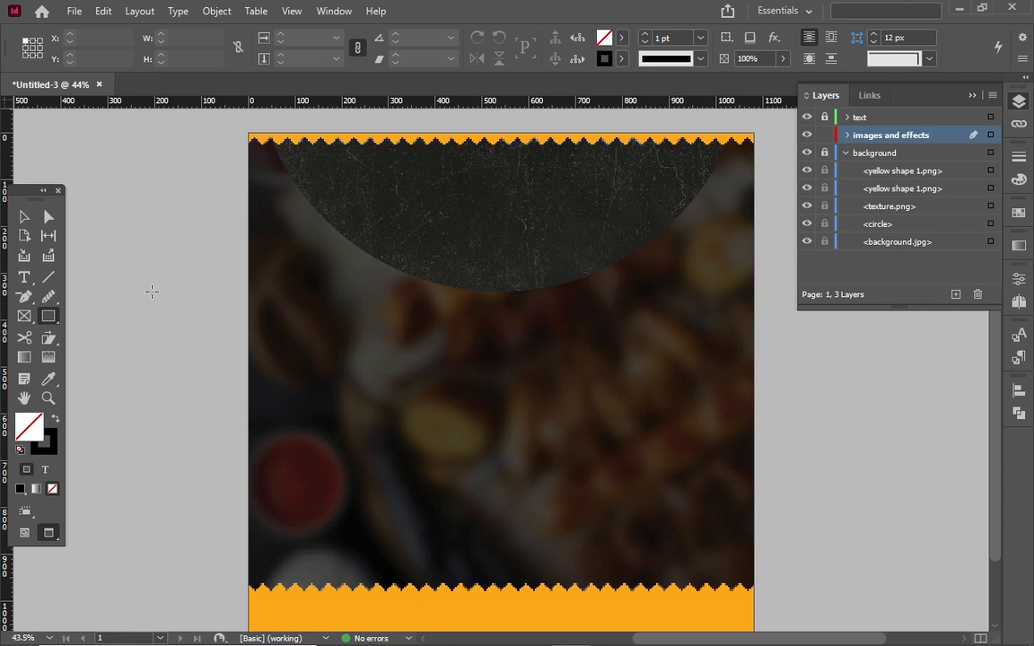
left_click(336, 391)
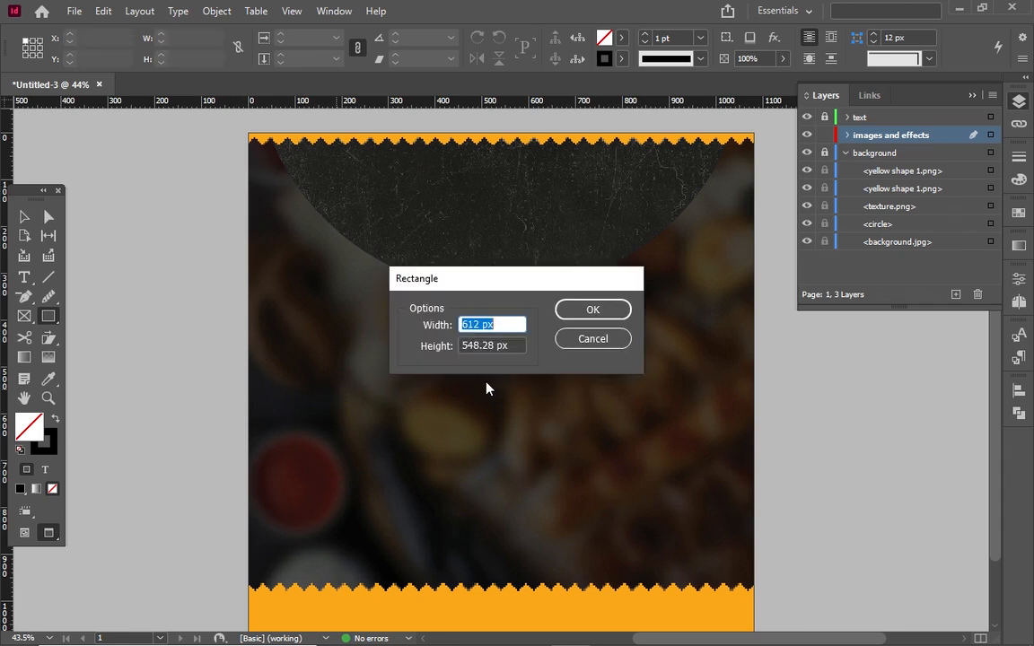
left_click(480, 324)
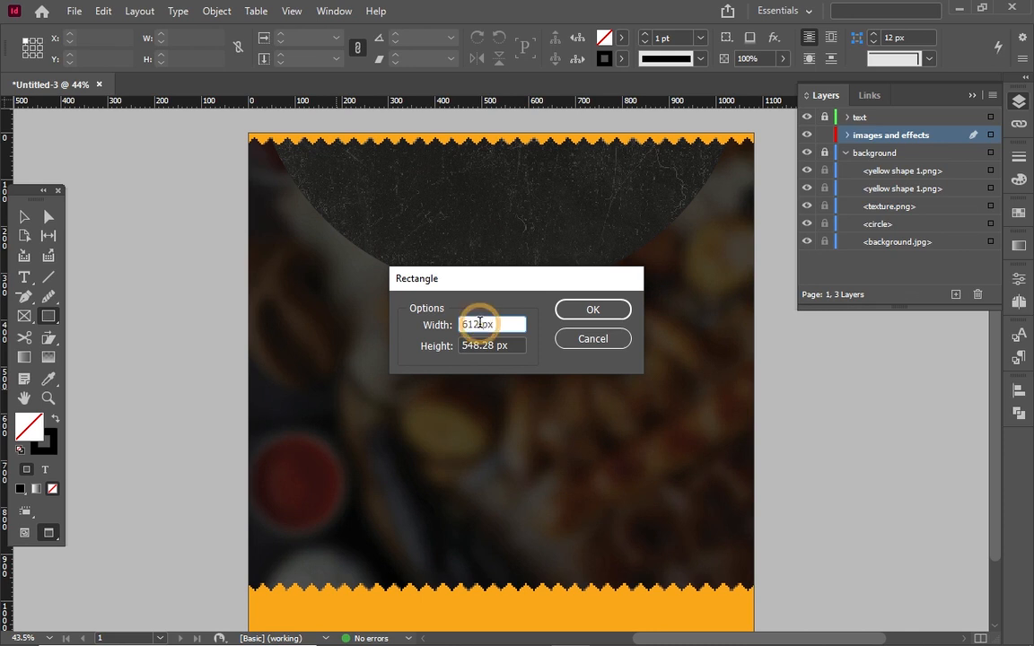
key("BackSpace")
key("BackSpace")
key("BackSpace")
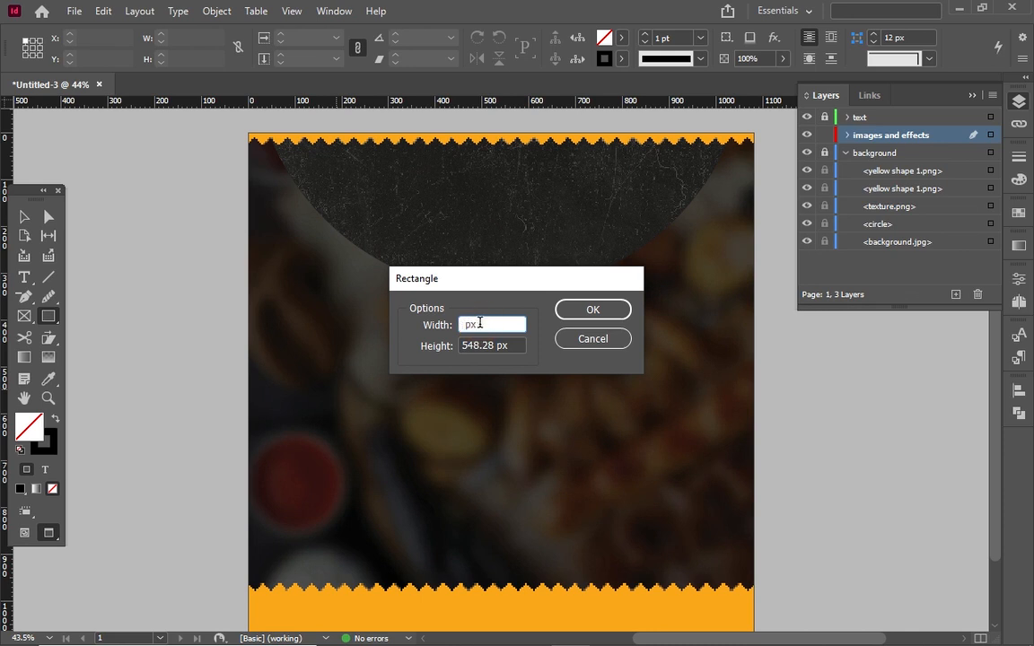
type("474")
left_click(491, 346)
key("BackSpace")
key("BackSpace")
key("BackSpace")
key("BackSpace")
key("BackSpace")
key("BackSpace")
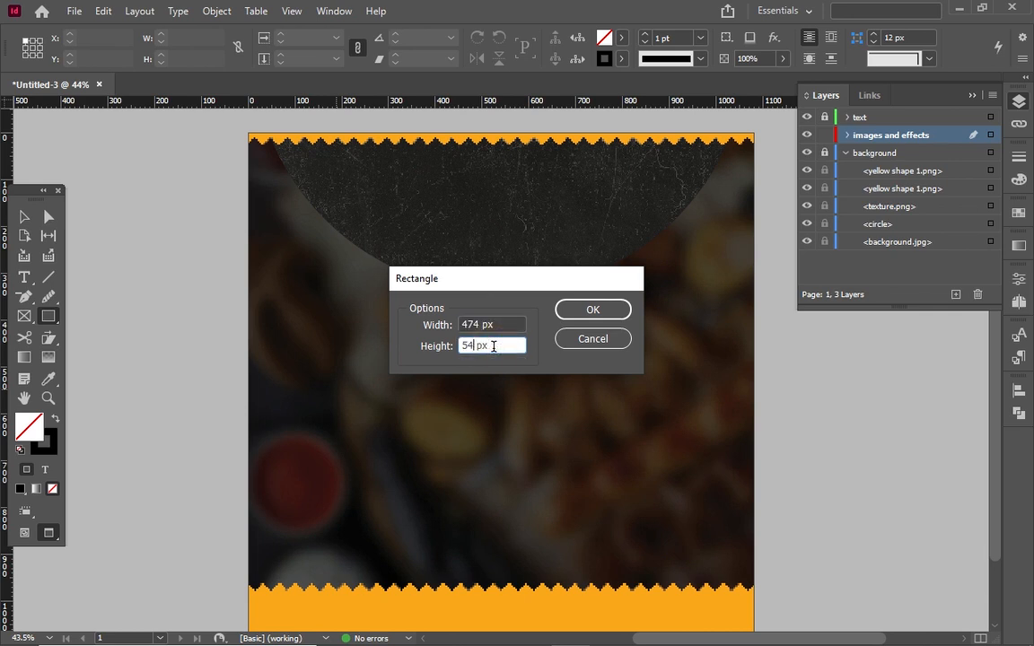
type("300")
left_click(579, 311)
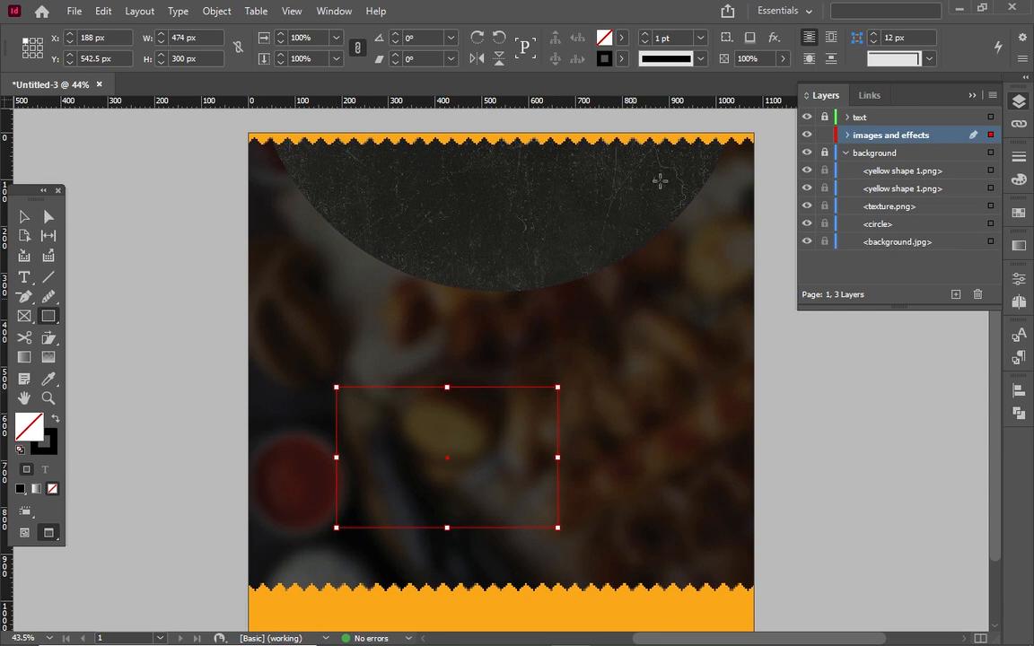
Step: Give the rectangle a [Paper] white stroke with a weight of 10 pt
left_click(621, 59)
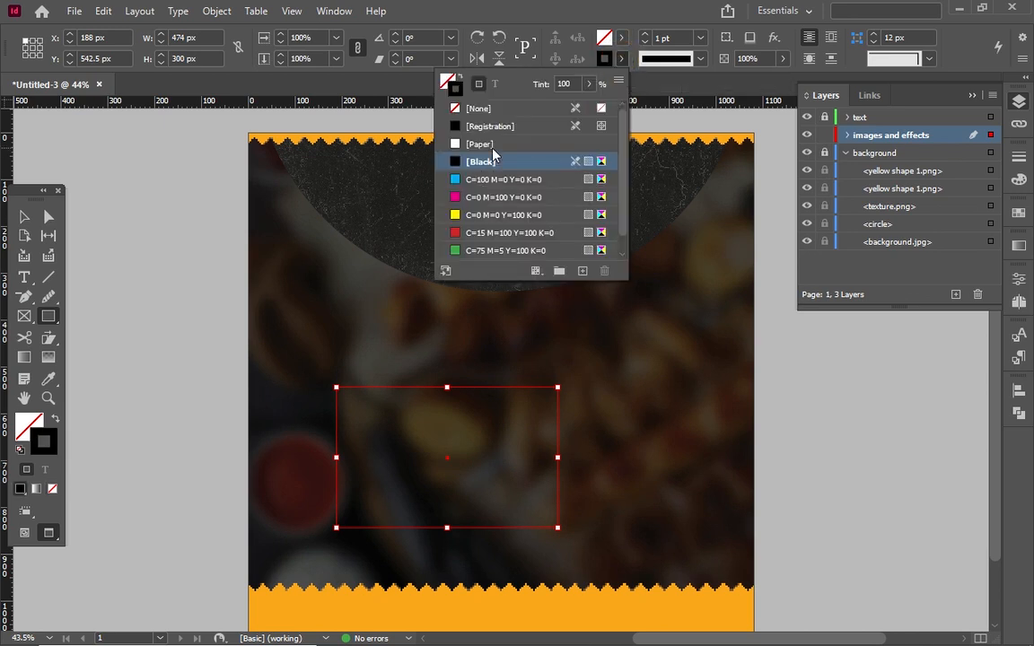
left_click(490, 144)
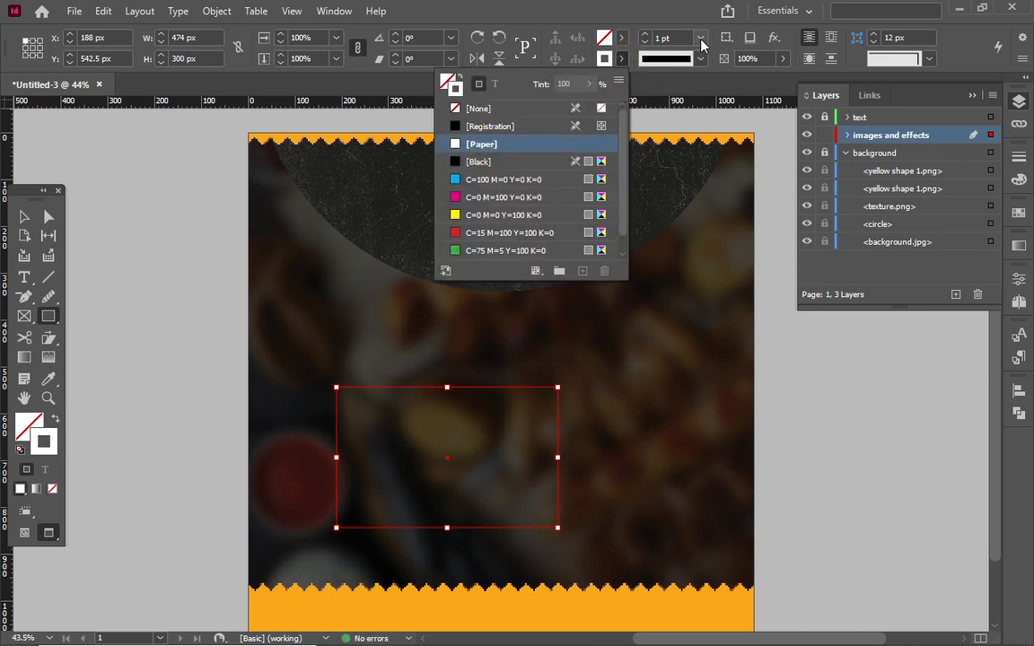
left_click(702, 43)
left_click(702, 40)
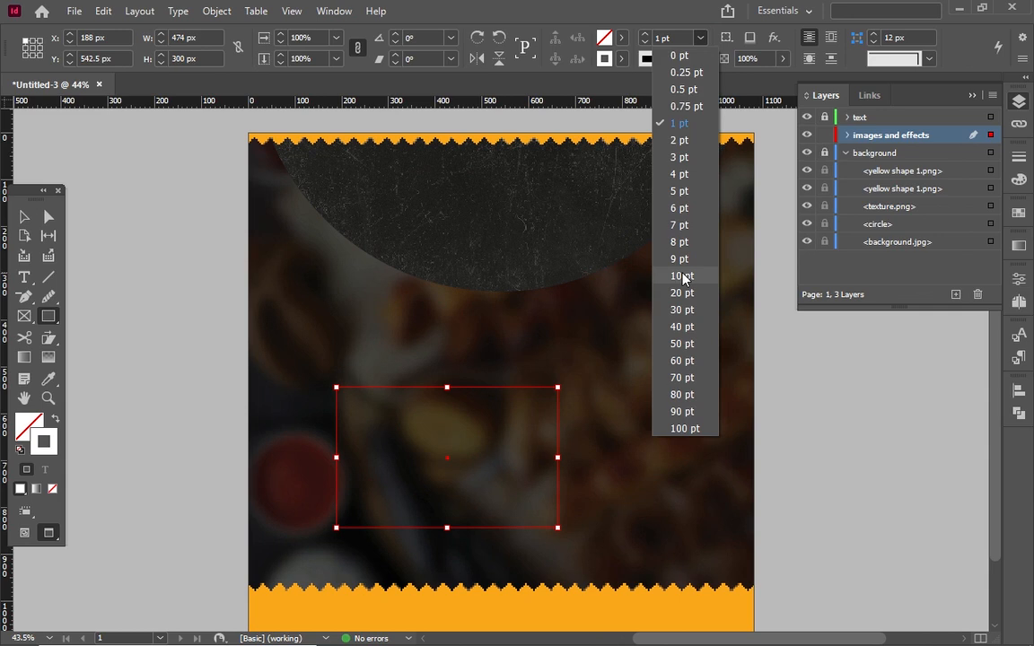
left_click(682, 273)
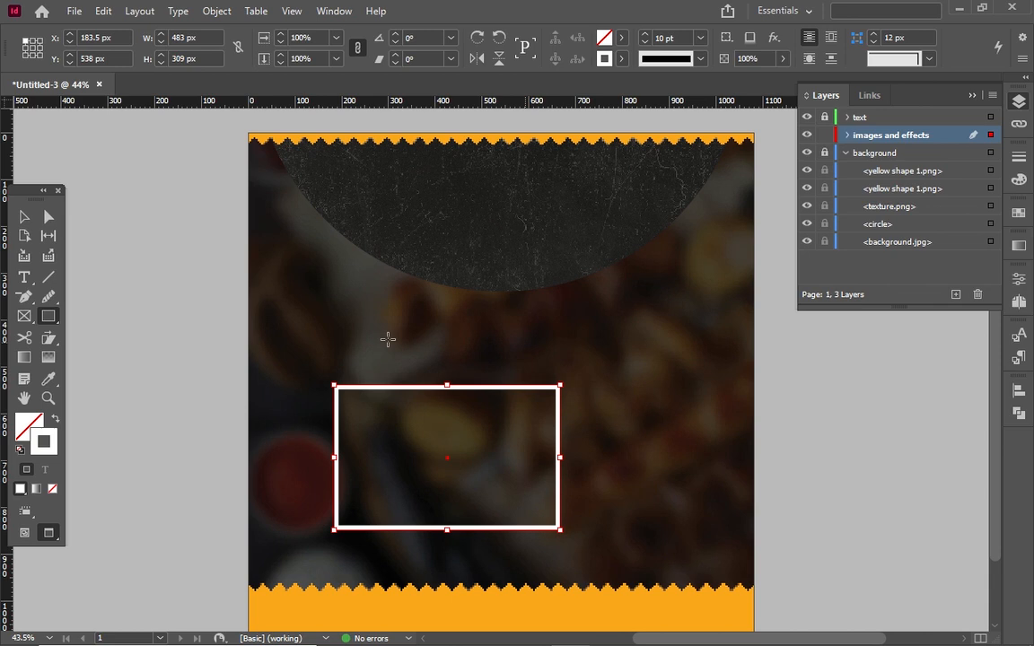
Step: Rotate the rectangle to 12.5° and move it toward the page's lower left, at about X 82 px, Y 628 px
left_click(25, 217)
left_click_drag(565, 392, 552, 352)
left_click_drag(488, 382, 436, 405)
Step: Fill the tilted rectangle with cyan C=100 M=0 Y=0 K=0 and deselect it
left_click(620, 37)
left_click(508, 158)
left_click_drag(997, 323, 998, 345)
left_click(364, 194)
Step: Copy and paste the blue rectangle, and move the duplicate toward the page's upper right, to X 522 px, Y 314.54 px
left_click(421, 375)
left_click(105, 11)
left_click(175, 56)
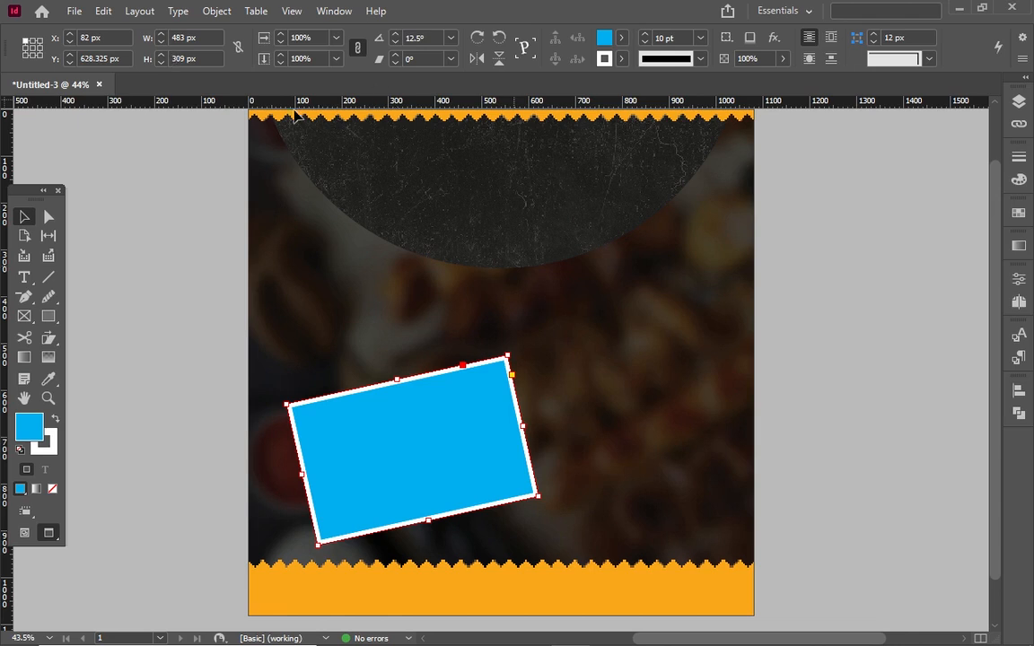
left_click(104, 11)
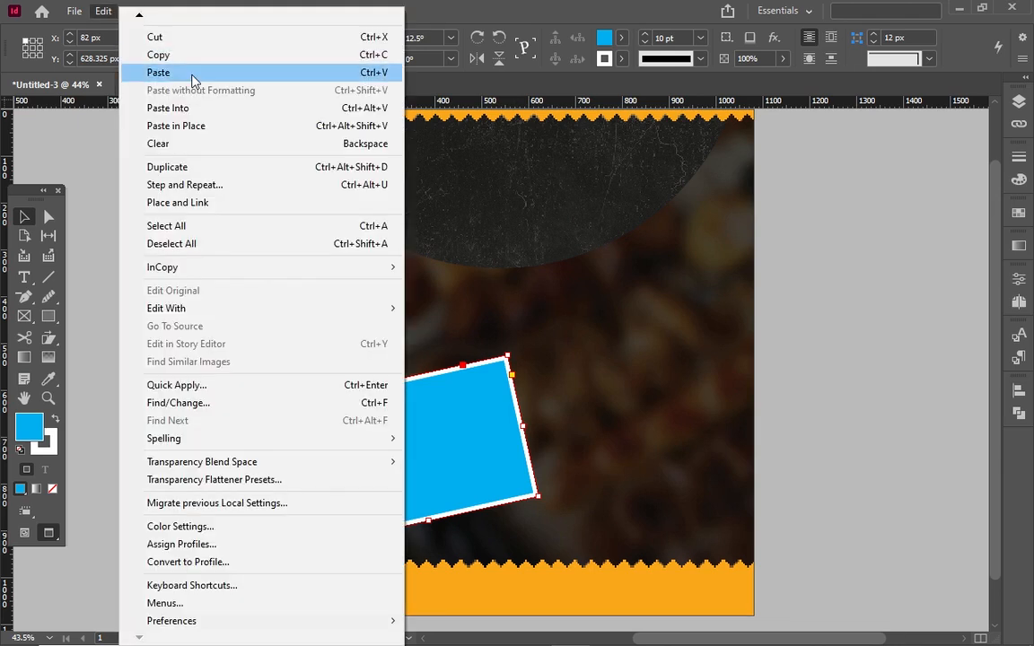
left_click(192, 79)
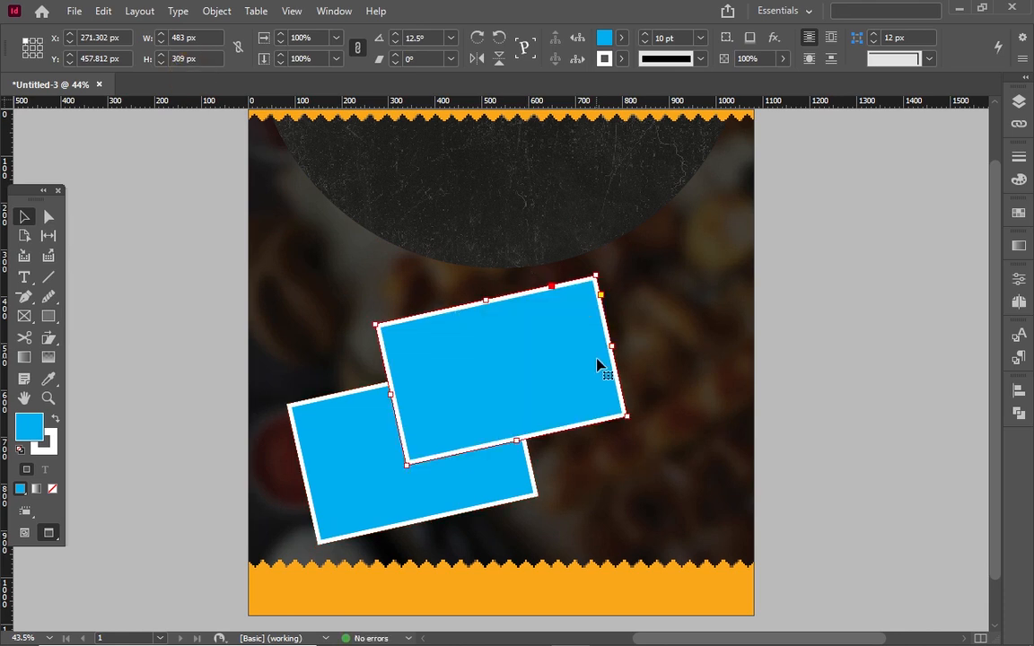
left_click(531, 290)
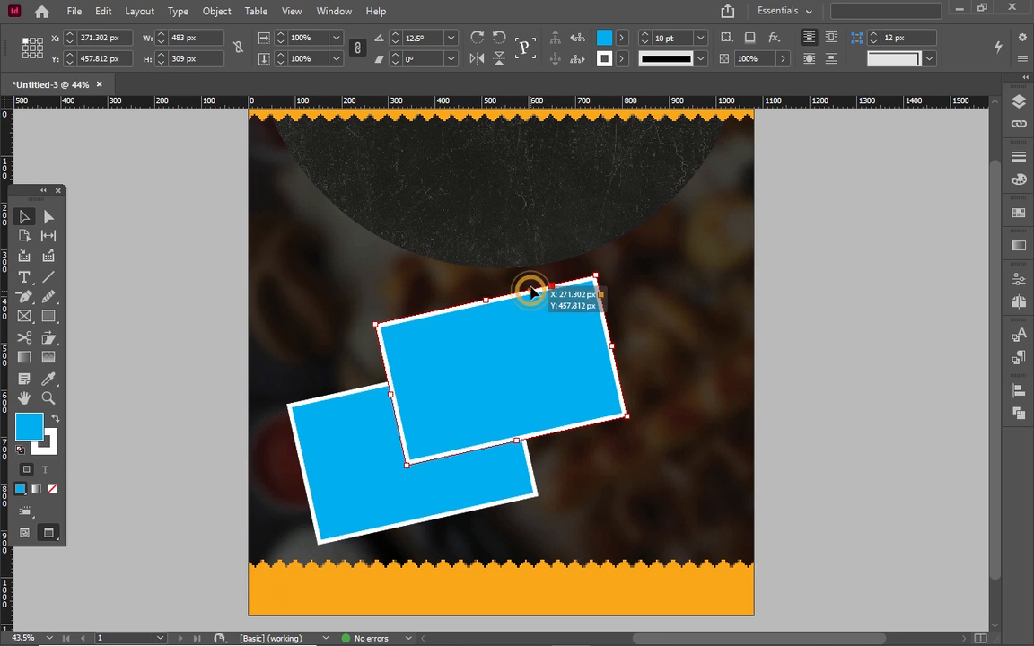
left_click_drag(531, 290, 630, 229)
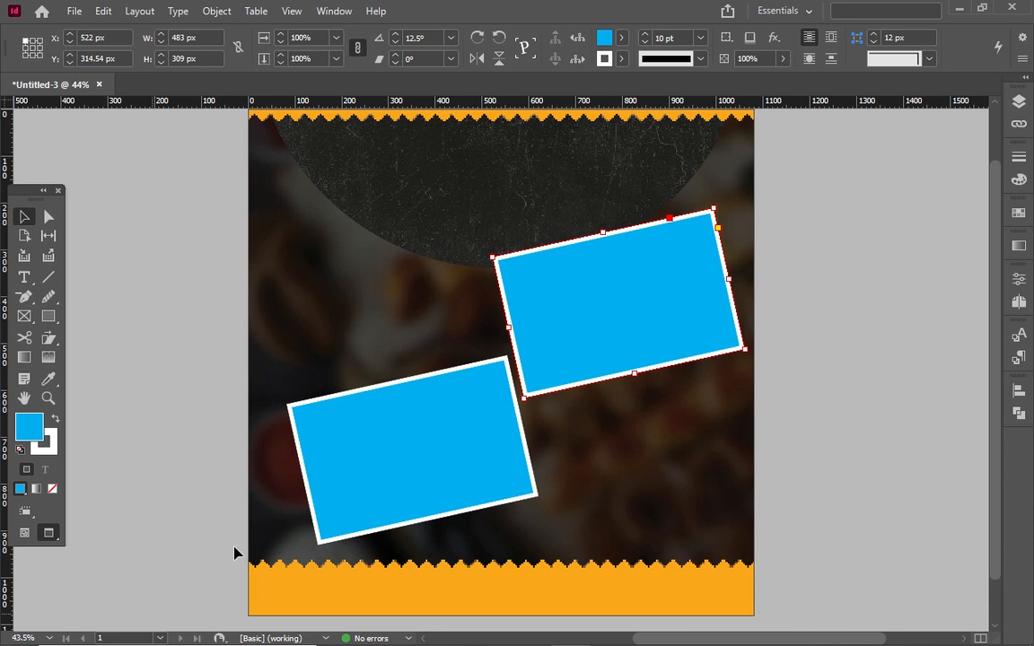
Step: Paste another copy behind the upper rectangle, rotate it to -2.5° and place it below at about X 552 px, Y 540 px
left_click(107, 10)
left_click(197, 75)
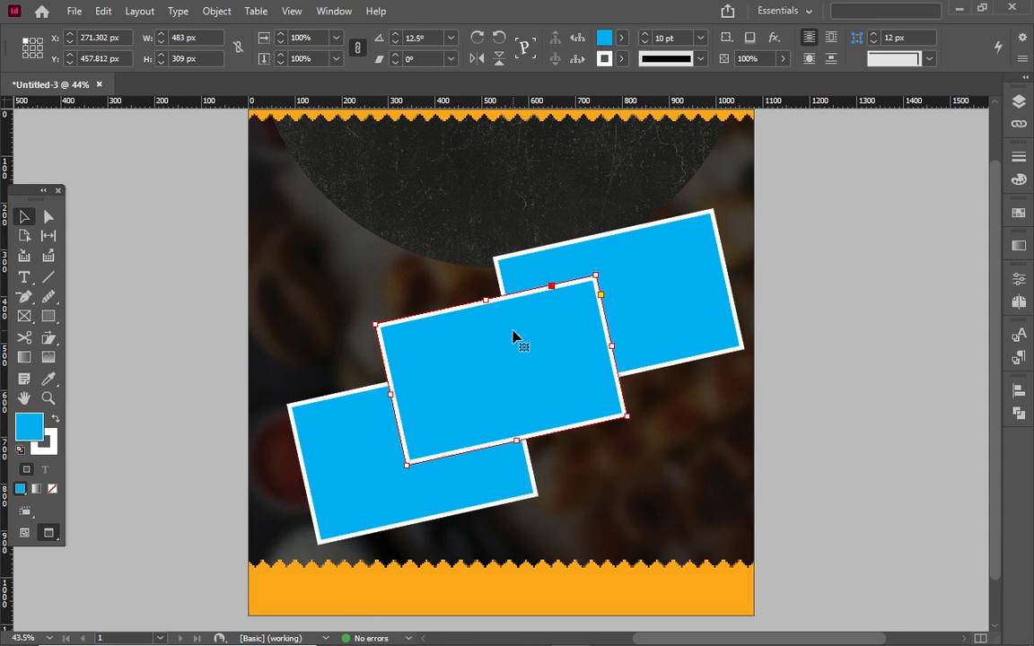
right_click(513, 336)
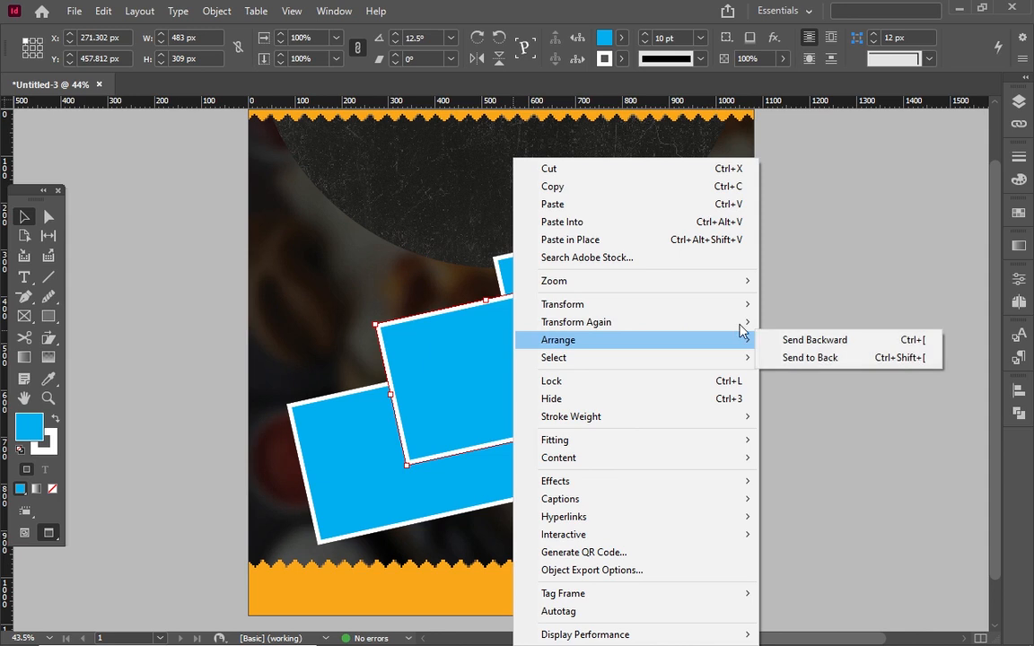
left_click(789, 342)
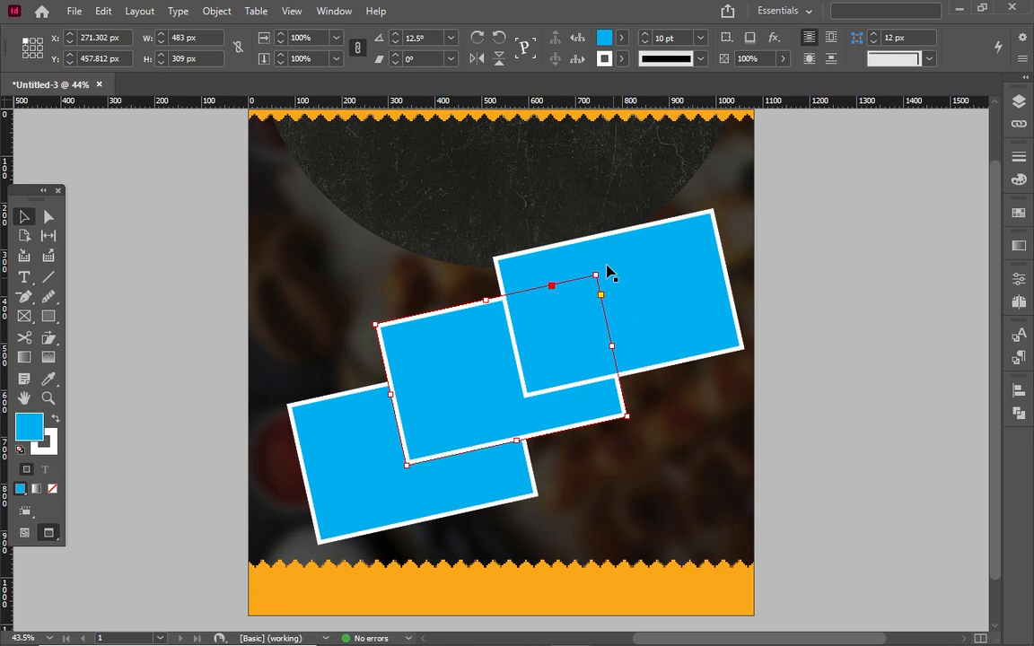
left_click_drag(603, 270, 669, 319)
left_click_drag(508, 364, 569, 451)
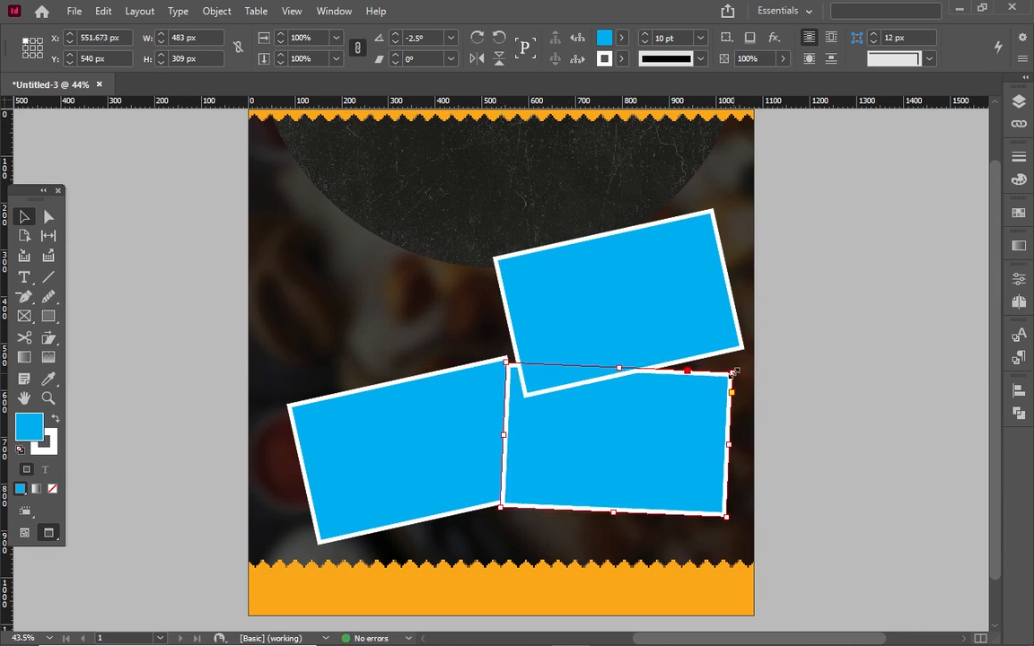
Step: Scale the lower-right rectangle proportionally to about 440 by 281 px and the upper one to about 418 by 275 px
left_click_drag(732, 372, 709, 385)
key("ctrl+z")
left_click(696, 269)
left_click_drag(714, 210, 687, 231)
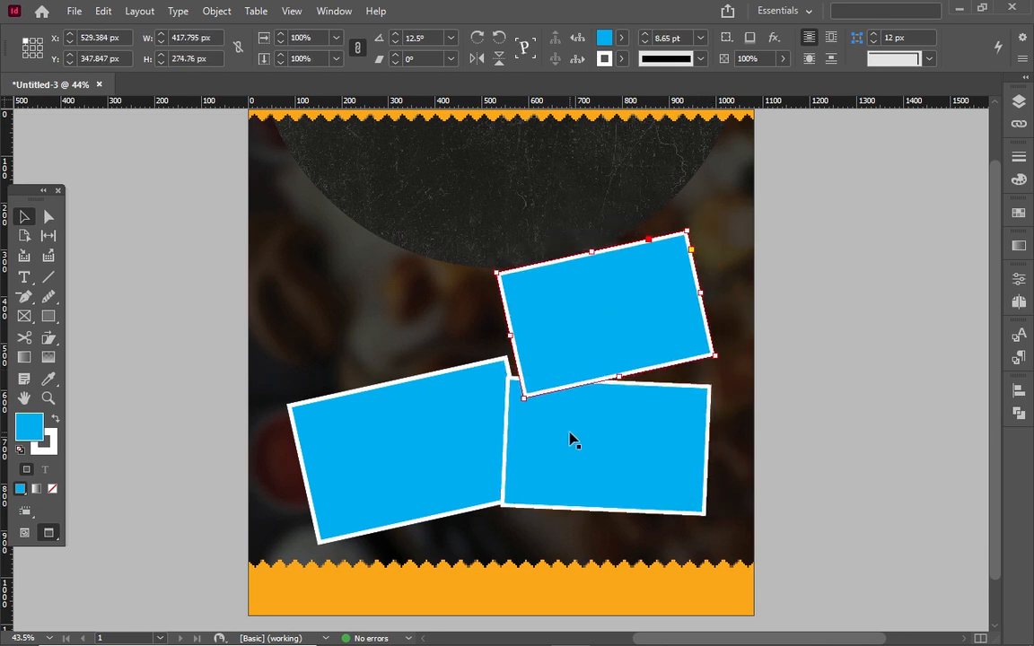
Step: Arrange the three rectangles in a tighter cluster, with the left one scaled down slightly and the lower-right one rotated to -3.5°
left_click_drag(572, 440, 582, 442)
left_click_drag(439, 429, 426, 417)
left_click_drag(273, 393, 287, 398)
left_click_drag(518, 339, 509, 334)
left_click(660, 404)
left_click_drag(724, 381, 729, 391)
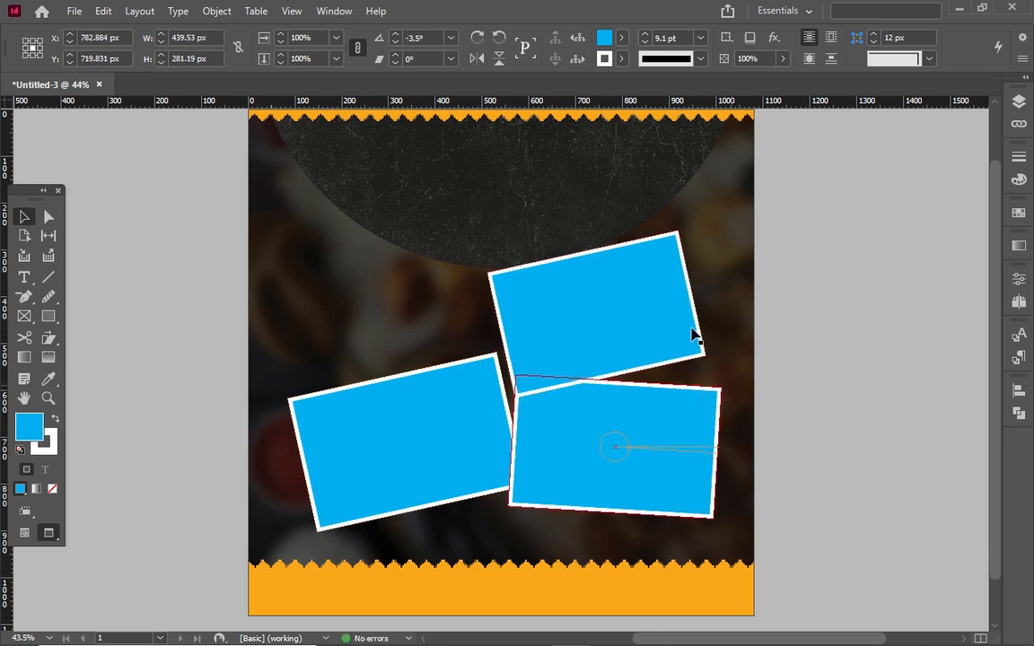
Step: Add a Drop Shadow effect to the upper rectangle, keeping its settings open beside the shape for previewing
left_click(682, 319)
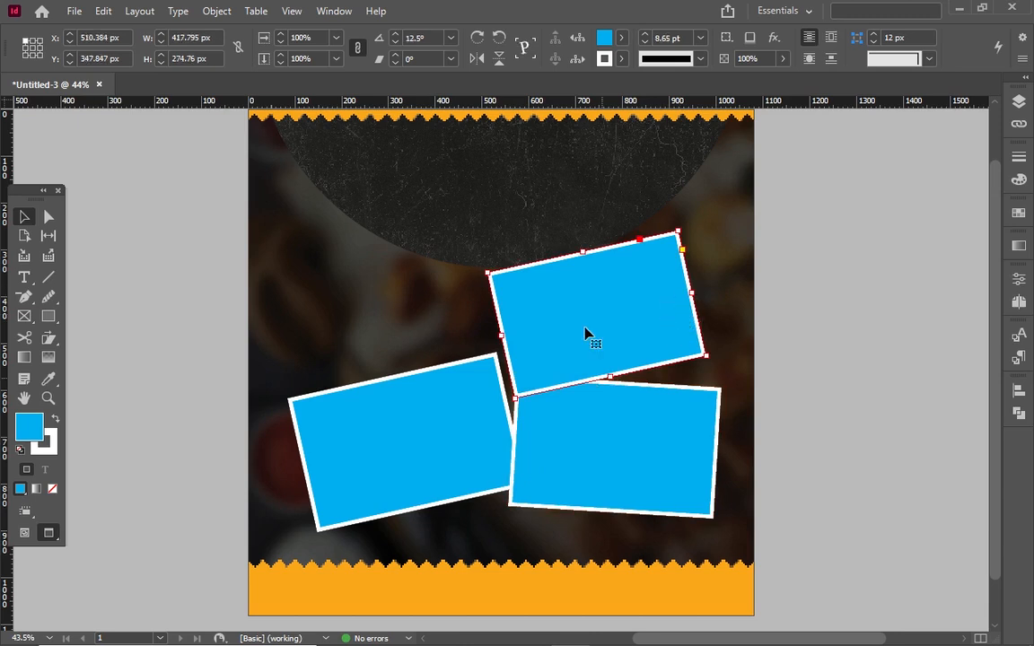
left_click(773, 37)
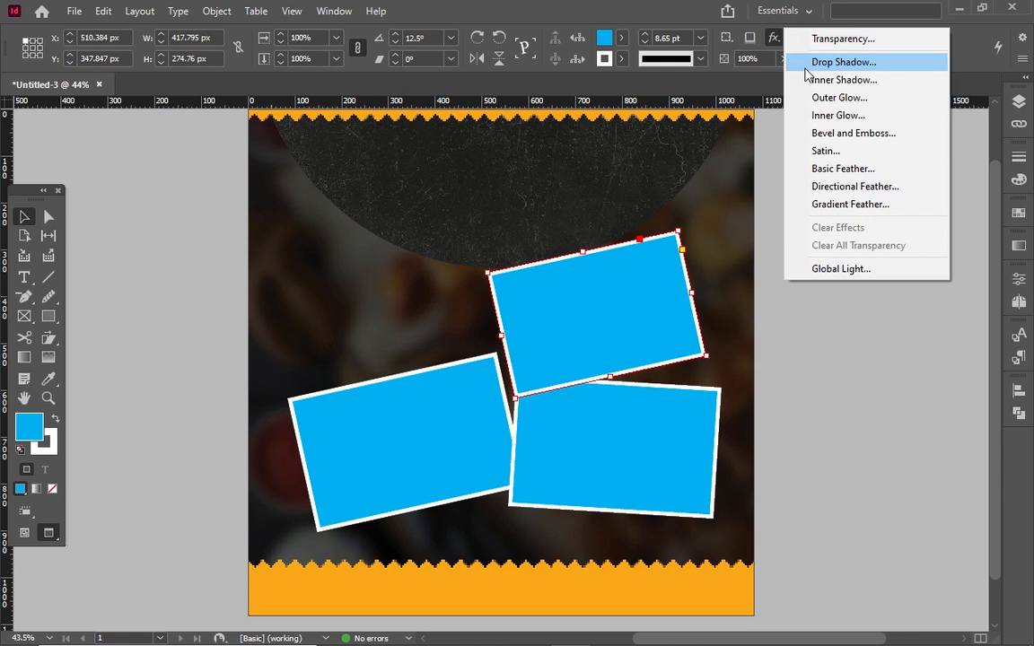
left_click(808, 63)
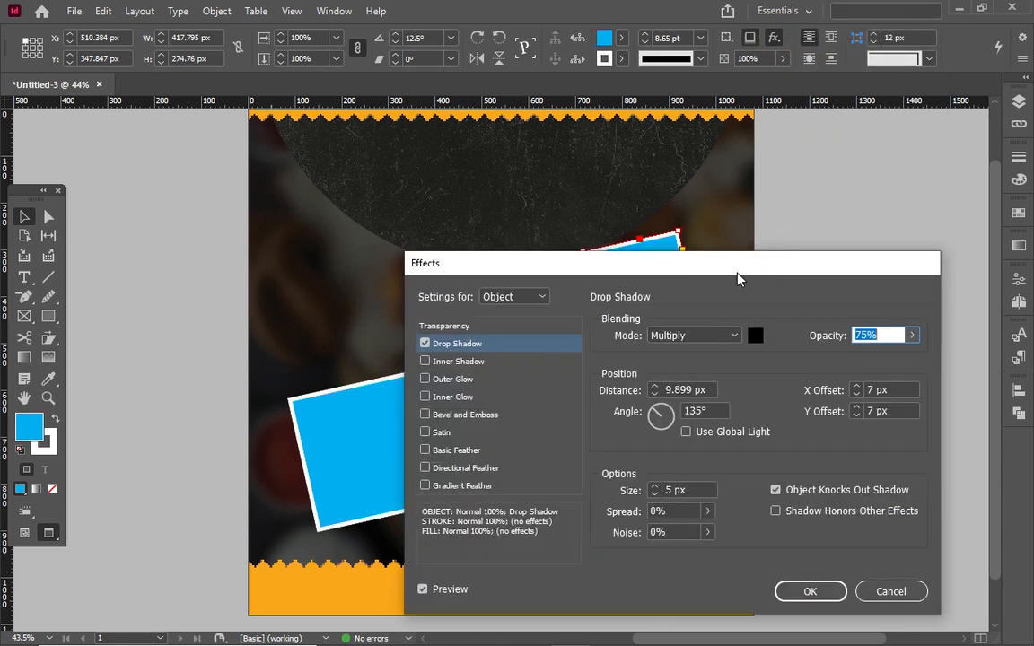
left_click_drag(738, 270, 734, 258)
left_click_drag(730, 250, 249, 135)
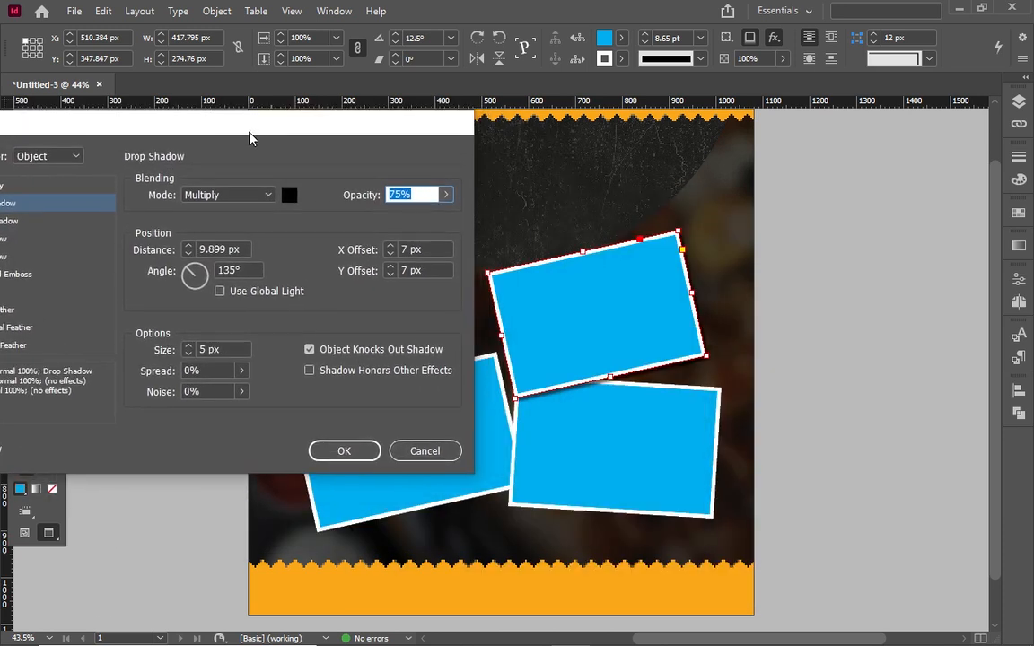
Step: Set the drop shadow's distance to 18 px and its light angle to 128°
left_click(185, 263)
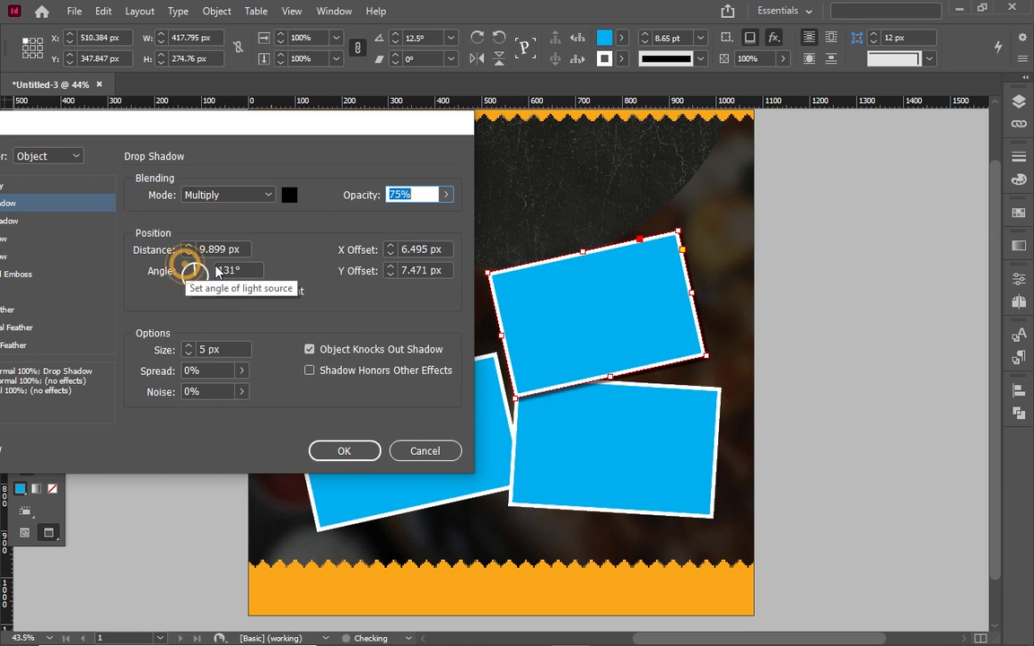
left_click(215, 269)
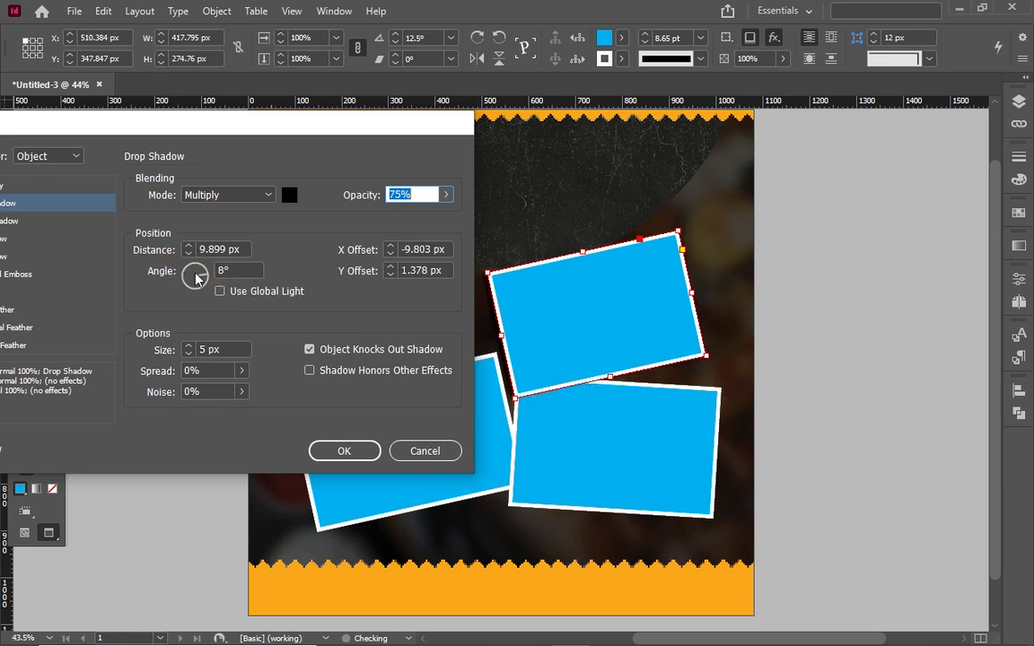
left_click(195, 271)
mouse_move(179, 260)
left_mouse_down()
mouse_move(174, 290)
mouse_move(191, 255)
left_mouse_up()
left_click(187, 253)
left_click(186, 254)
left_click(187, 254)
left_click(187, 254)
left_click(186, 254)
left_click(186, 243)
left_click_drag(193, 268, 190, 269)
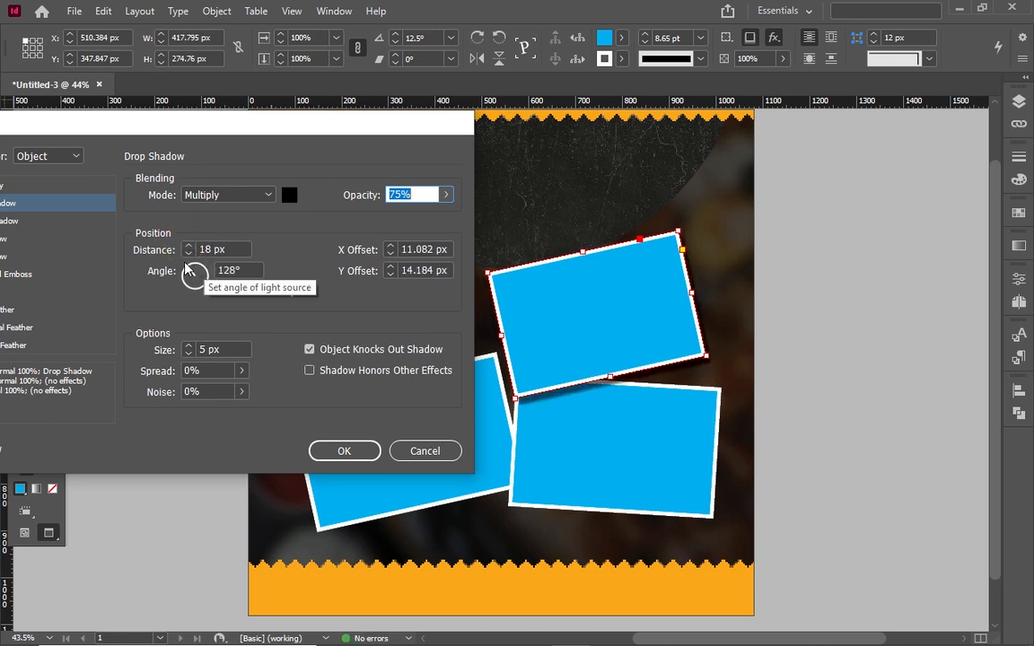
Step: Try a drop shadow X offset of 20 px
left_click(391, 247)
left_click(390, 247)
left_click(390, 247)
left_click(390, 246)
left_click(390, 247)
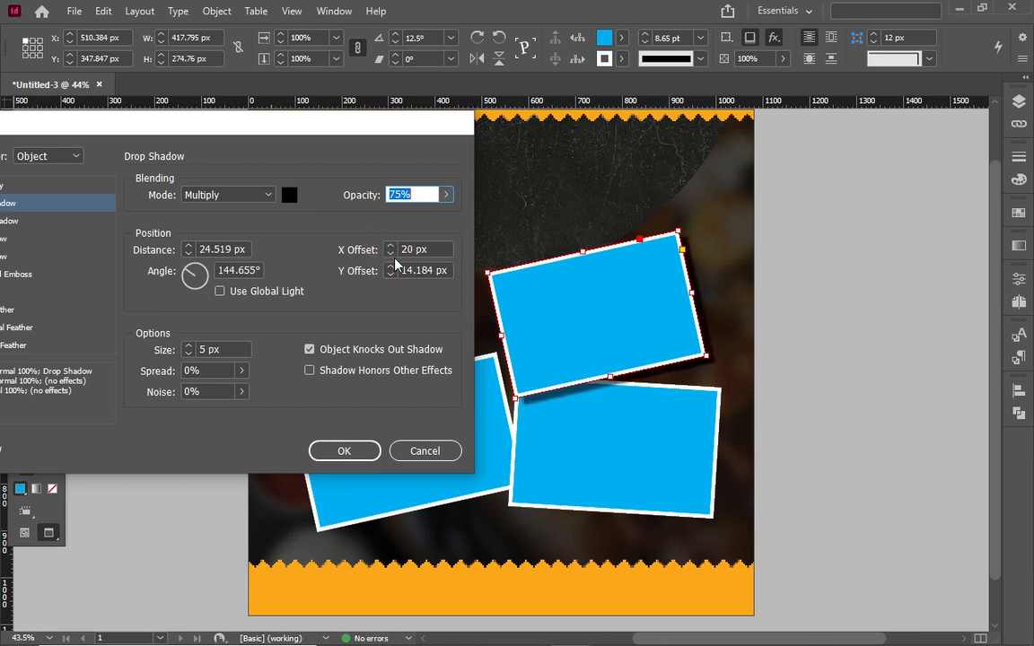
Step: Lower the shadow's X offset to -1 px, turn its angle to 95°, and apply the effect
left_click(391, 253)
left_click(389, 254)
left_click(390, 254)
left_click(389, 254)
left_click(389, 254)
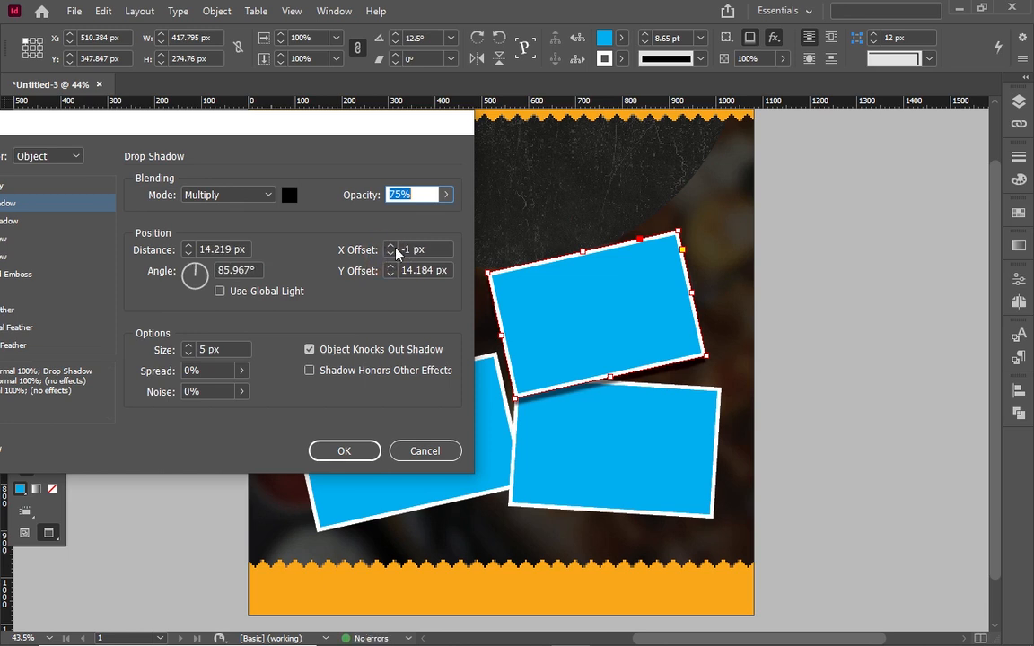
left_click_drag(208, 267, 189, 236)
left_click(343, 450)
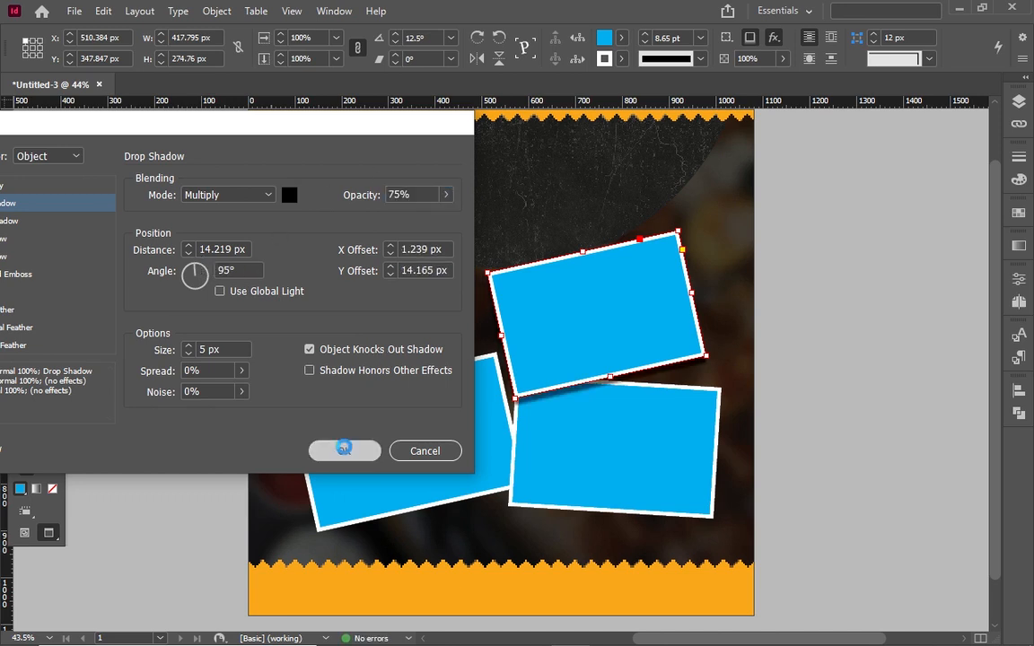
Step: Add a Drop Shadow effect to the lower-right rectangle with an angle of -17° and an opacity of 57%
left_click(529, 440)
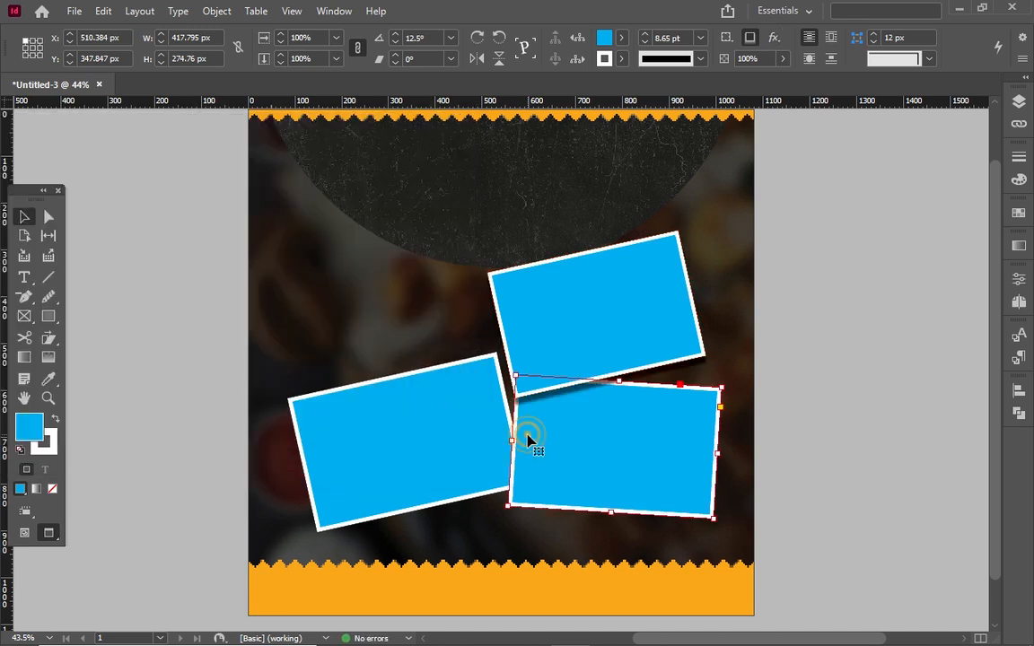
left_click(774, 39)
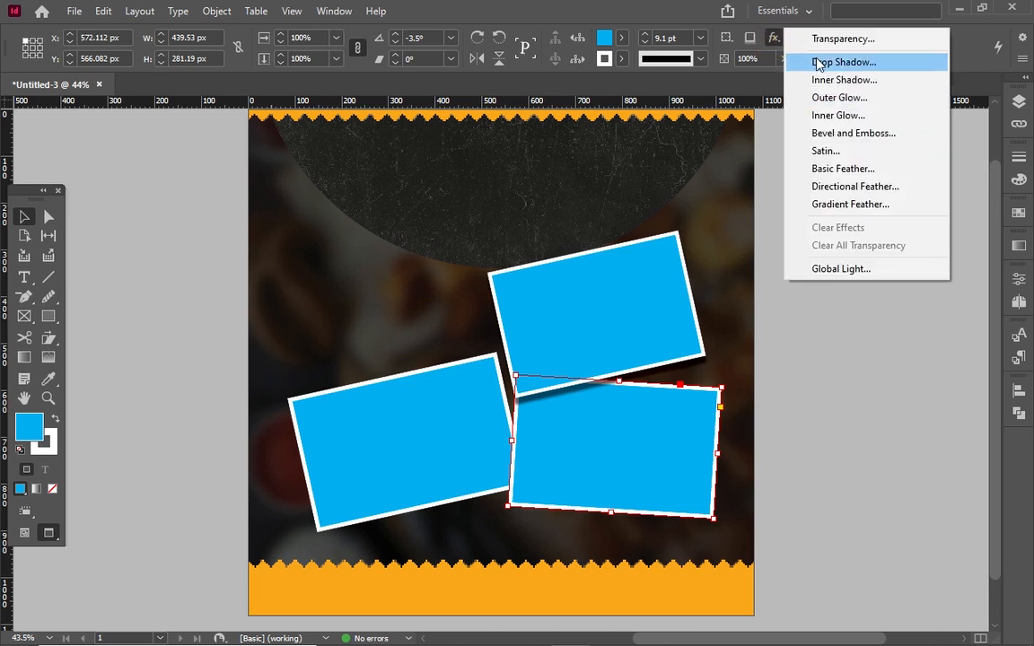
left_click(819, 62)
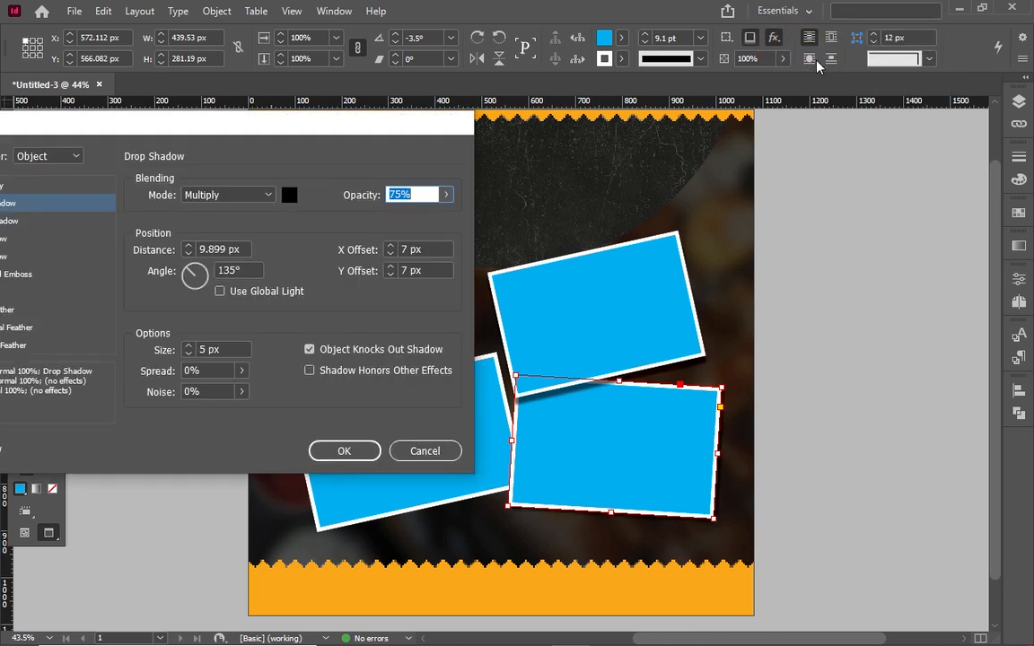
left_click_drag(189, 270, 230, 263)
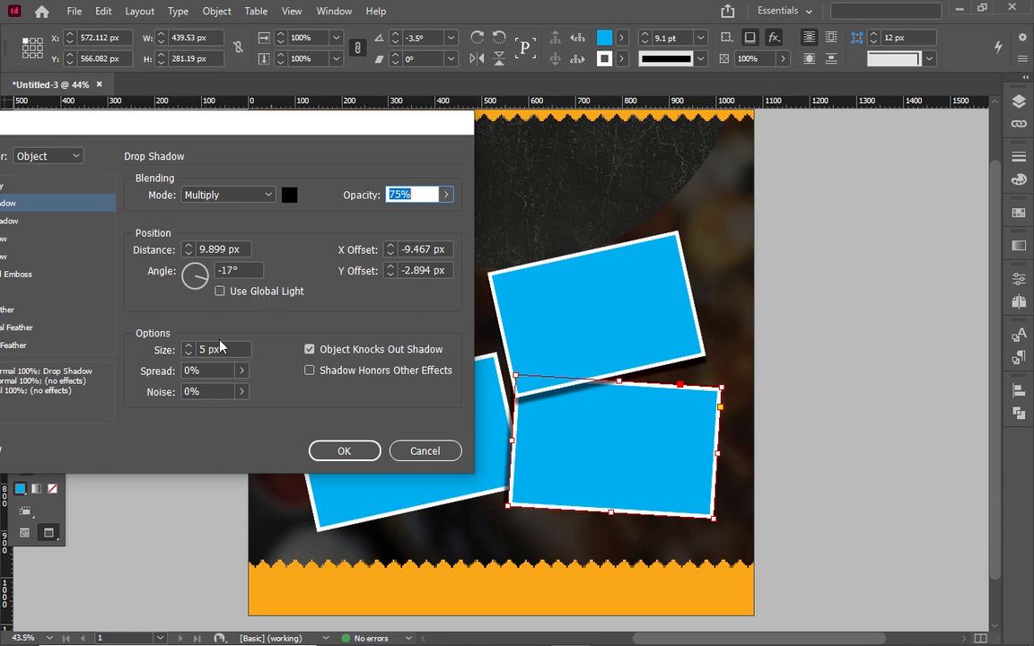
left_click(446, 195)
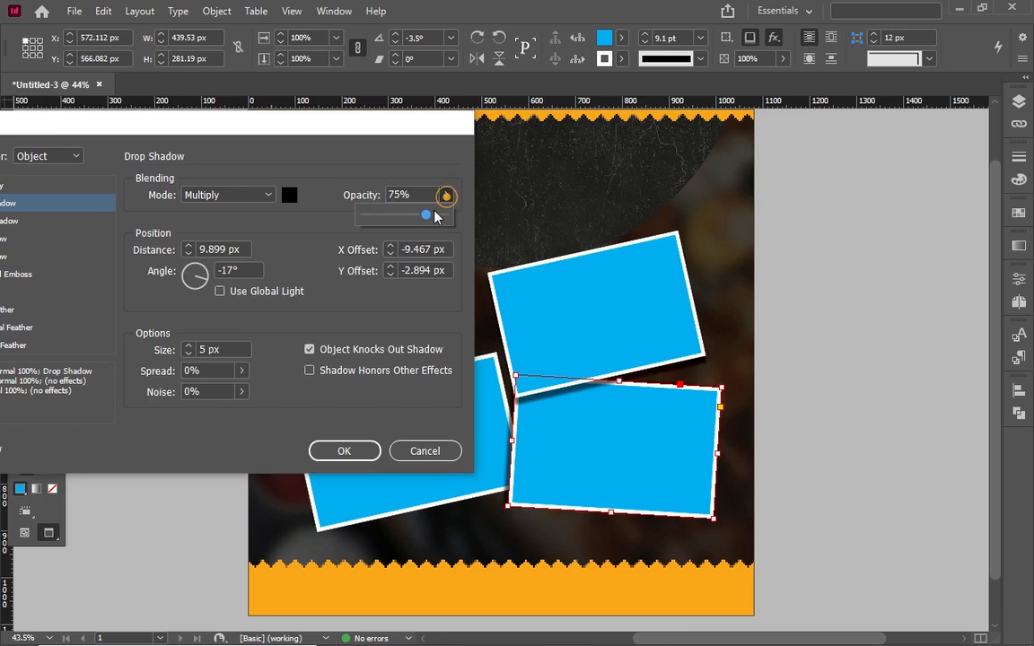
left_click_drag(426, 215, 410, 214)
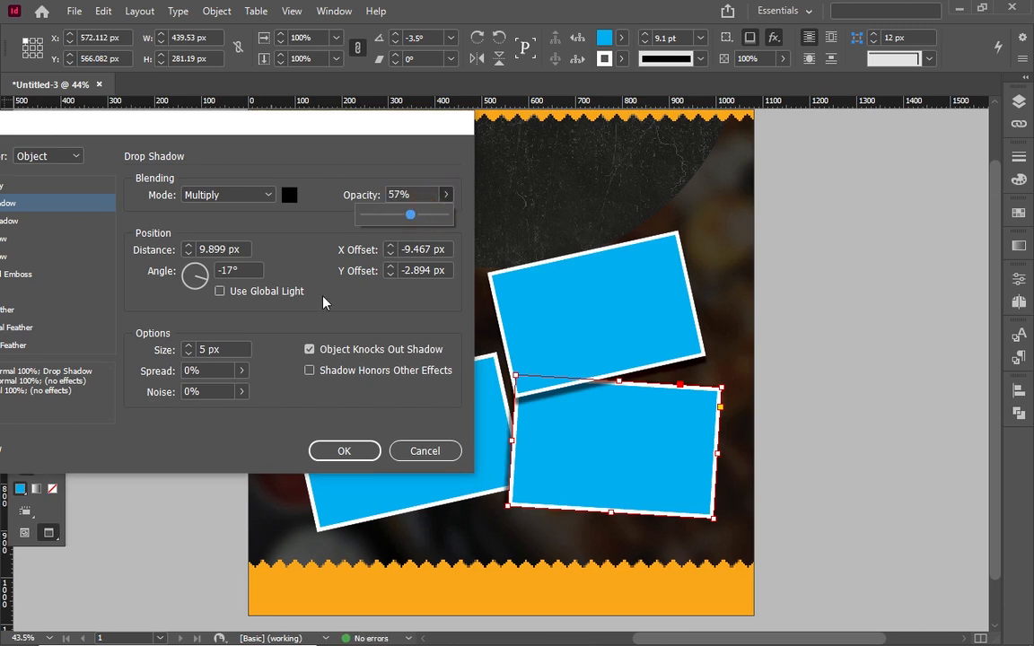
Step: Set the drop shadow's size to 15 px and its spread to 69%
left_click(188, 346)
left_click(188, 347)
left_click(187, 346)
left_click(187, 346)
left_click(188, 346)
left_click(187, 347)
left_click(188, 346)
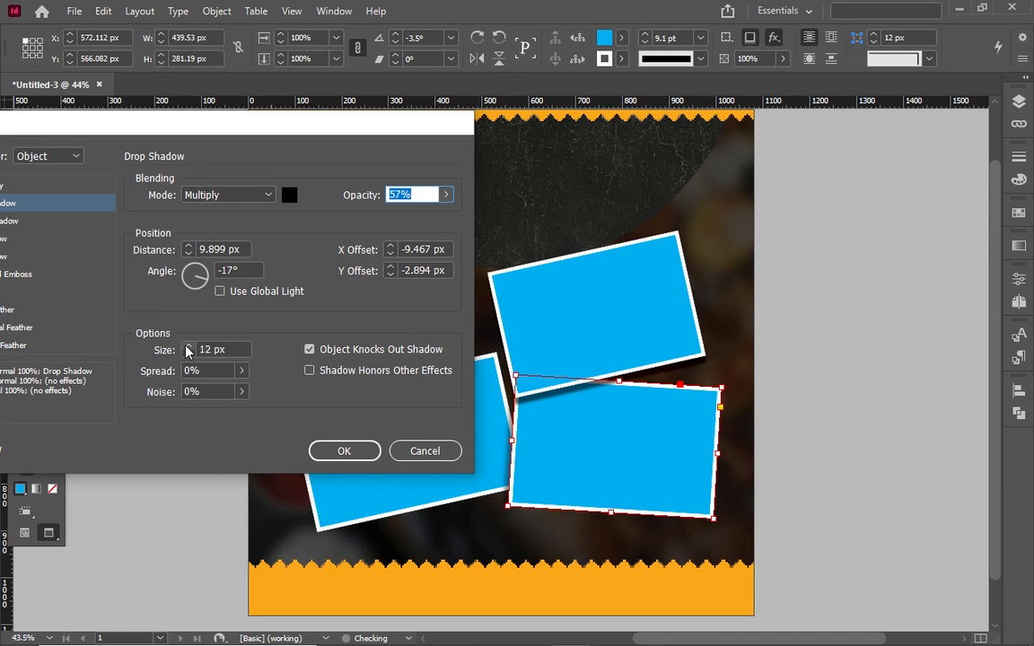
left_click(188, 346)
left_click(187, 347)
left_click(240, 370)
left_click_drag(157, 392, 215, 392)
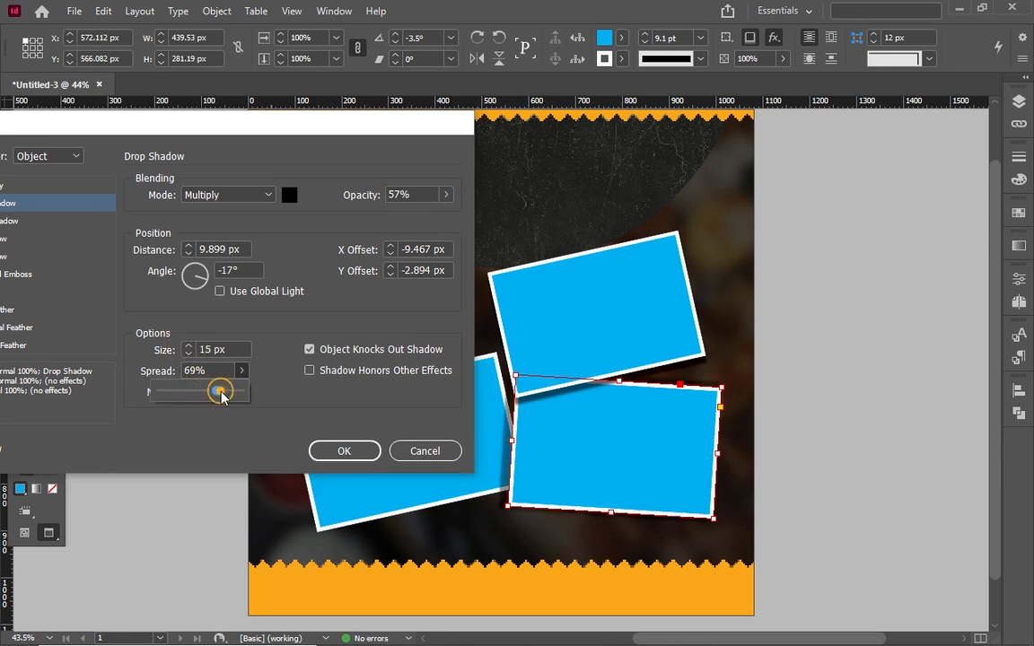
Step: Raise the drop shadow's opacity and apply the effect to the lower-right rectangle
left_click(446, 194)
left_click_drag(410, 215, 435, 214)
left_click(528, 249)
left_click(562, 271)
left_click(342, 452)
Step: Edit the upper rectangle's drop shadow to use a 33% spread and apply it
left_click(623, 299)
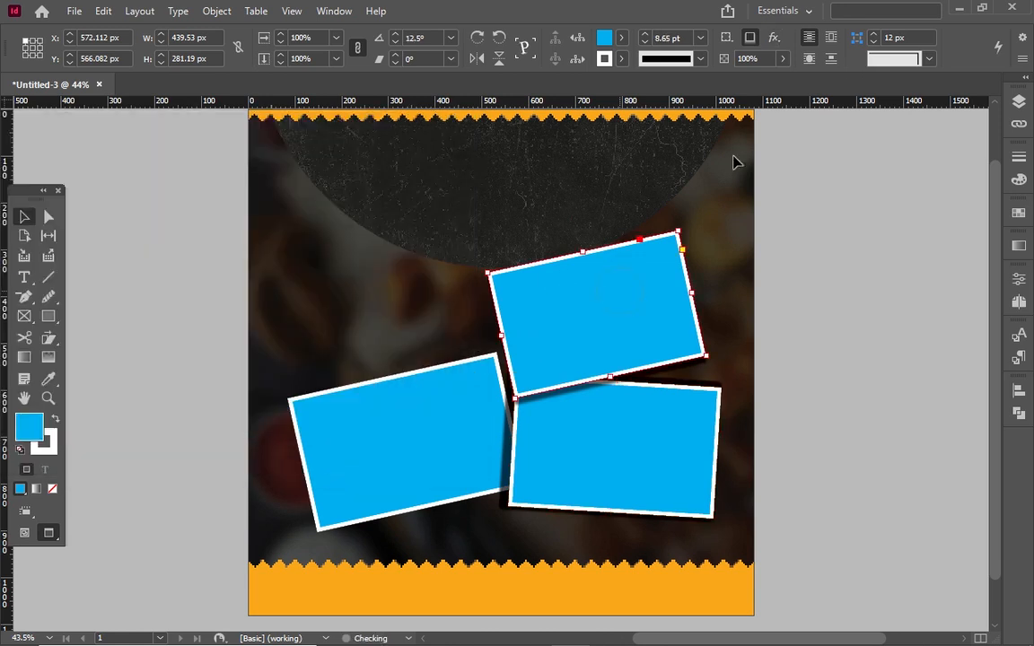
left_click(772, 39)
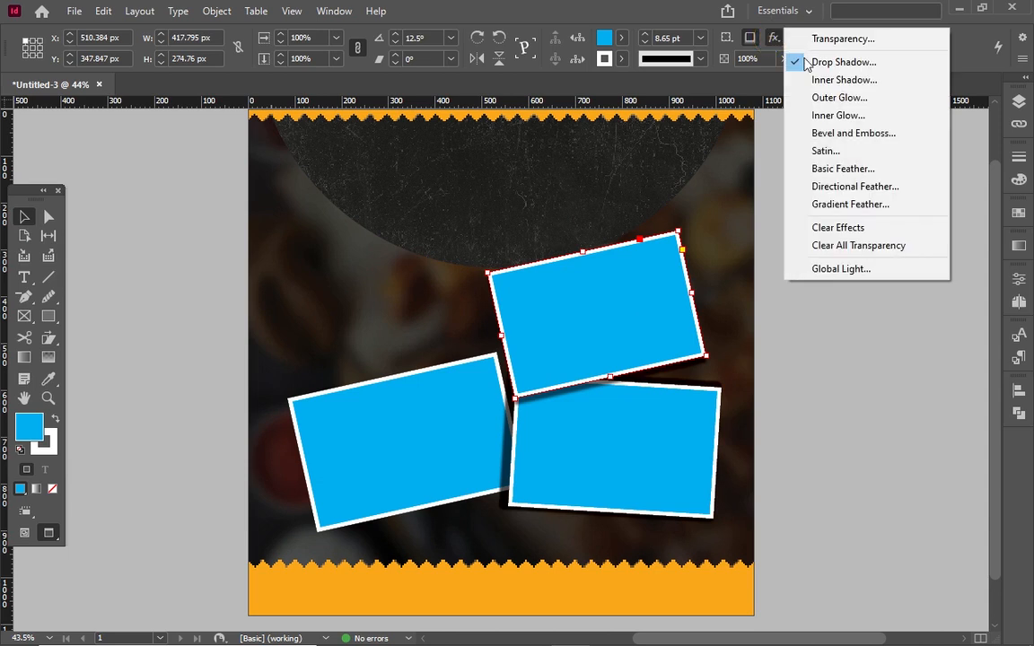
left_click(805, 63)
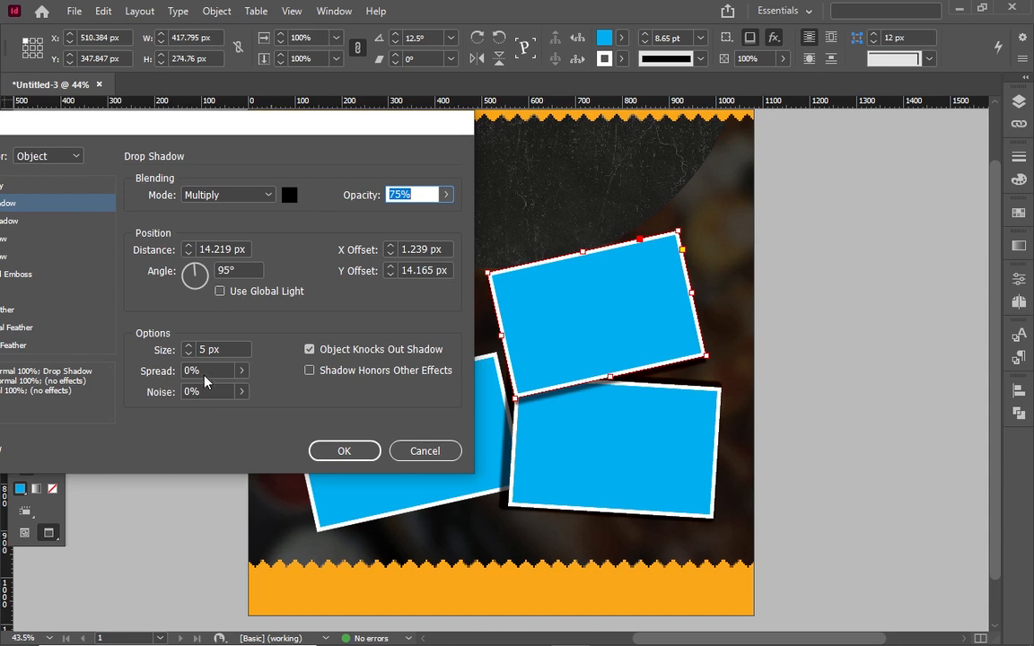
left_click(240, 370)
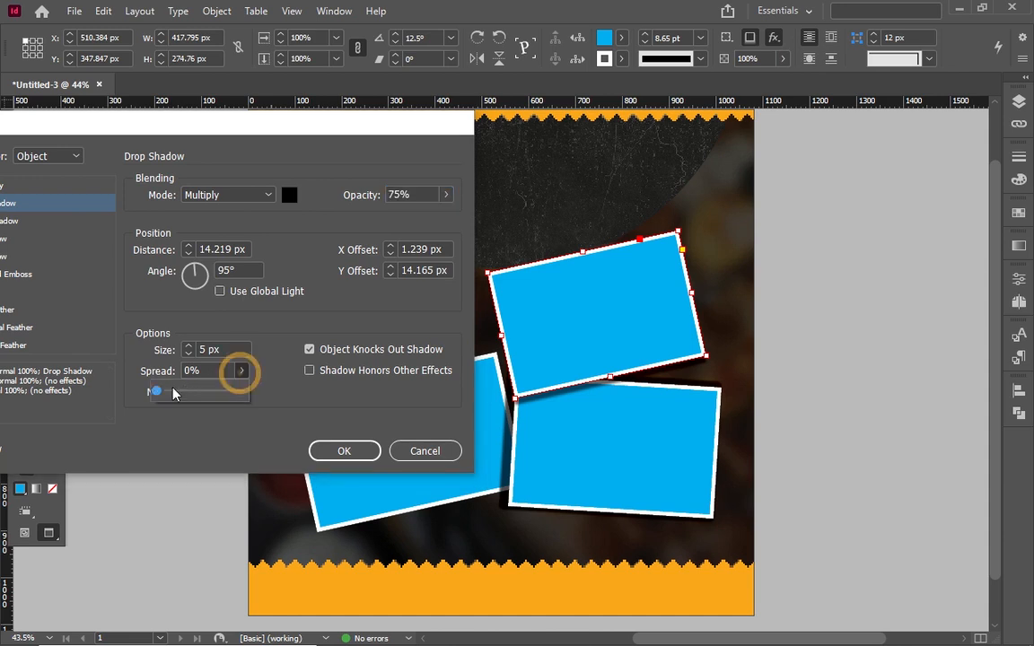
left_click_drag(158, 391, 184, 392)
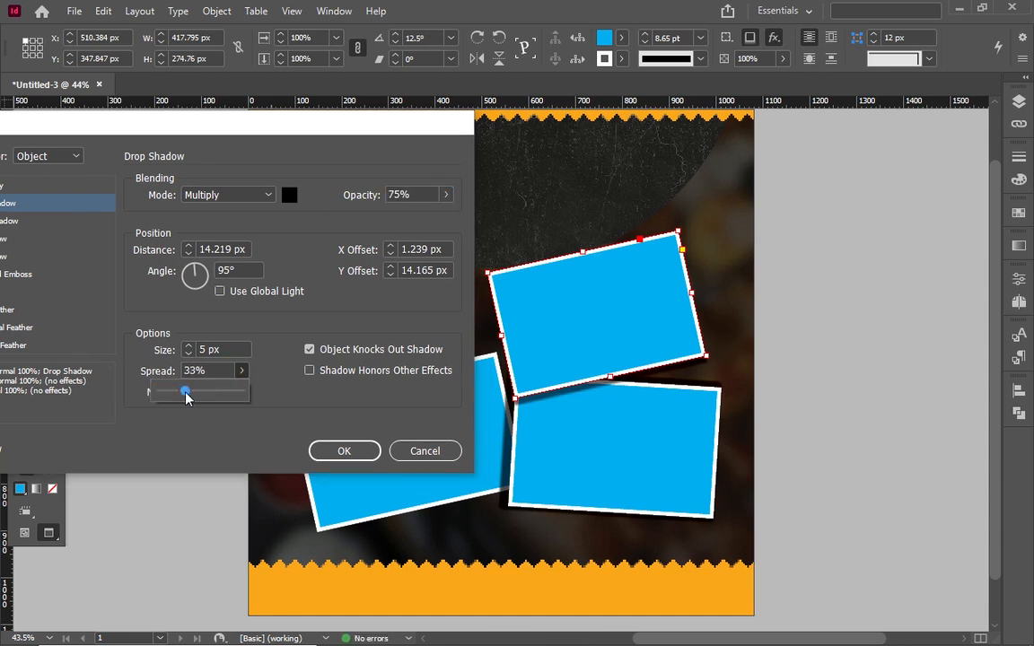
left_click(350, 453)
Step: Place the 715490 image in the lower-left rectangle and fill the frame proportionally
left_click(439, 420)
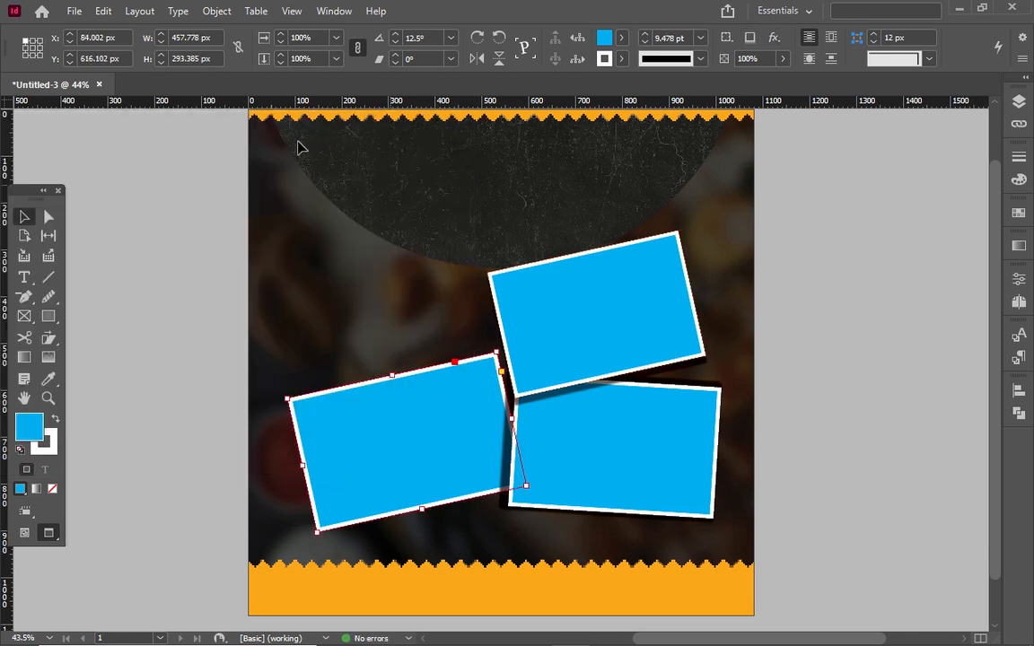
left_click(101, 11)
mouse_move(76, 13)
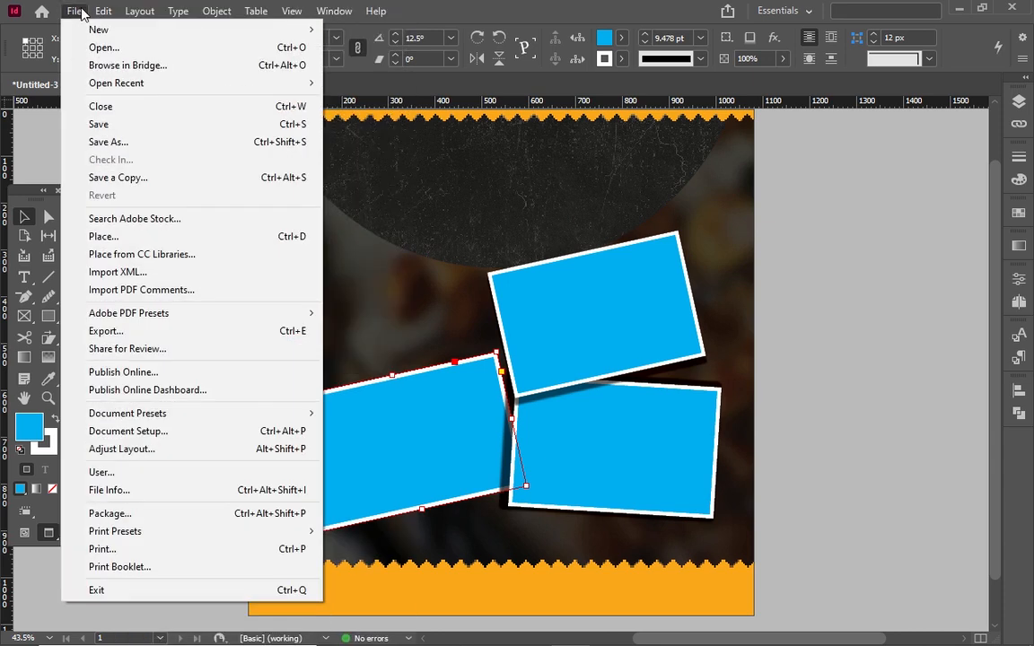
left_click(135, 237)
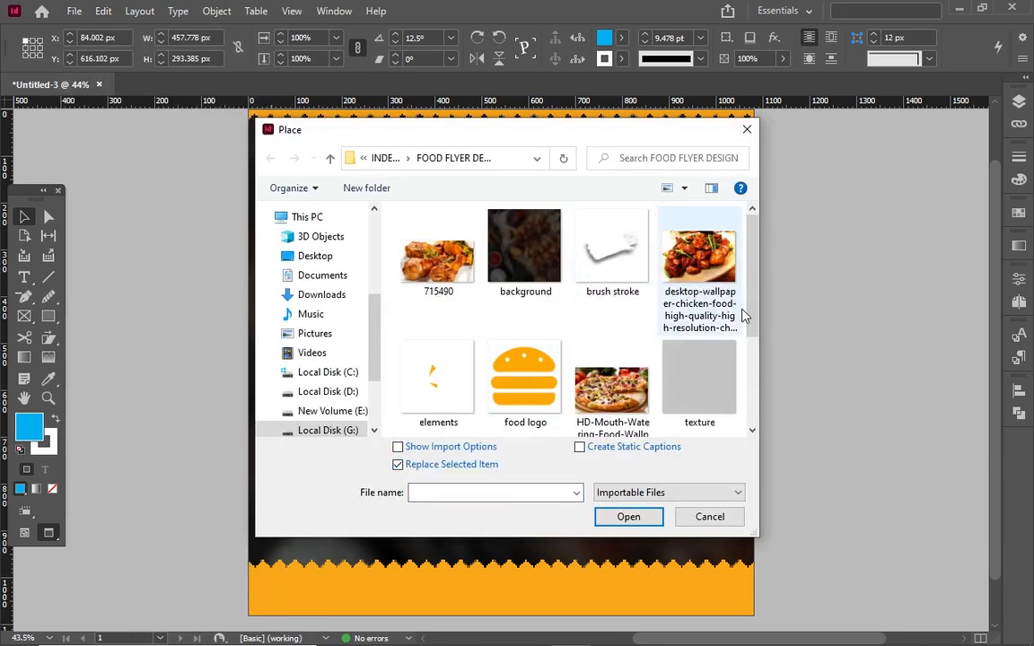
left_click(438, 260)
left_click(628, 517)
right_click(445, 433)
mouse_move(556, 380)
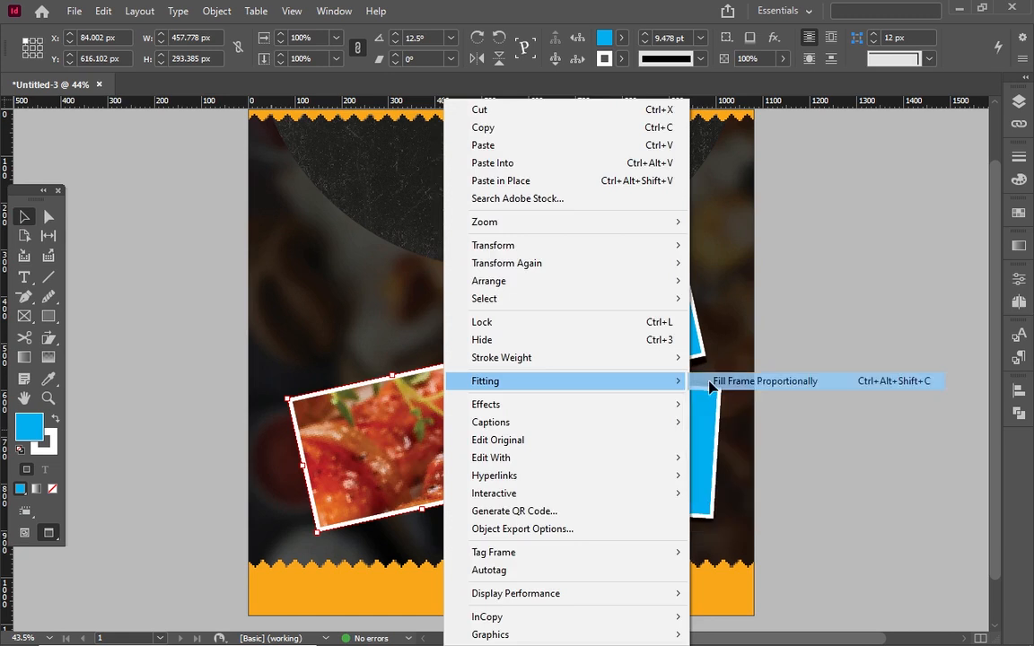
left_click(709, 382)
Step: Place the WhatsApp-Image-2020-12-24-at-22.21.55 photo in the upper rectangle and fill the frame proportionally
left_click(572, 331)
key("ctrl+d")
scroll(676, 264, "down", 2)
left_click(437, 358)
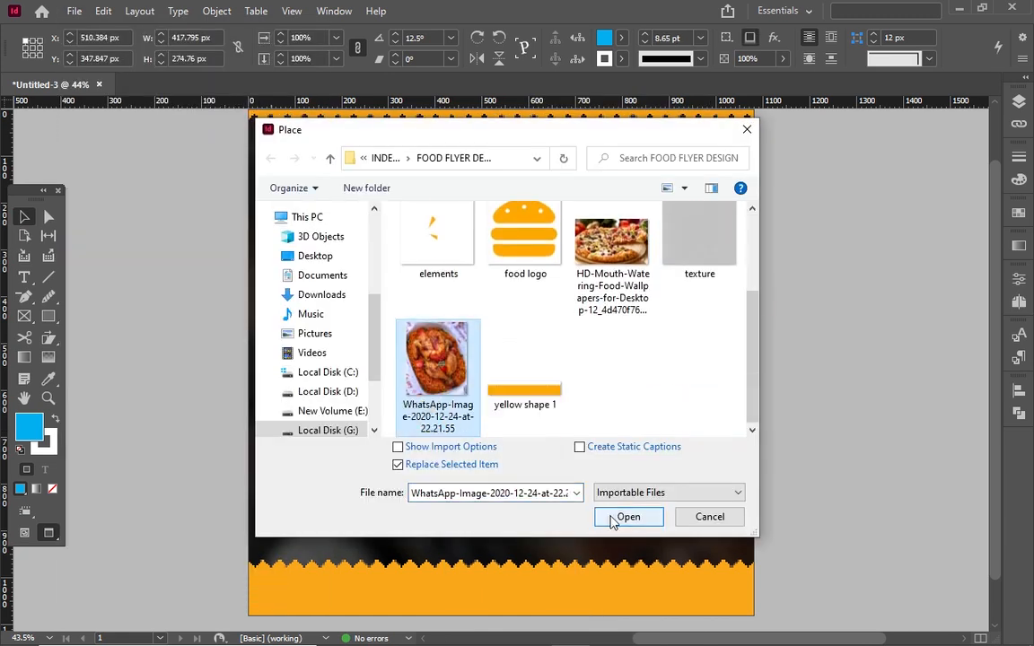
left_click(611, 517)
right_click(590, 316)
mouse_move(603, 380)
left_click(513, 382)
Step: Place the HD-Mouth-Watering-Food-Wallpapers pizza photo in the lower-right rectangle and fill the frame proportionally
left_click(541, 445)
key("ctrl+d")
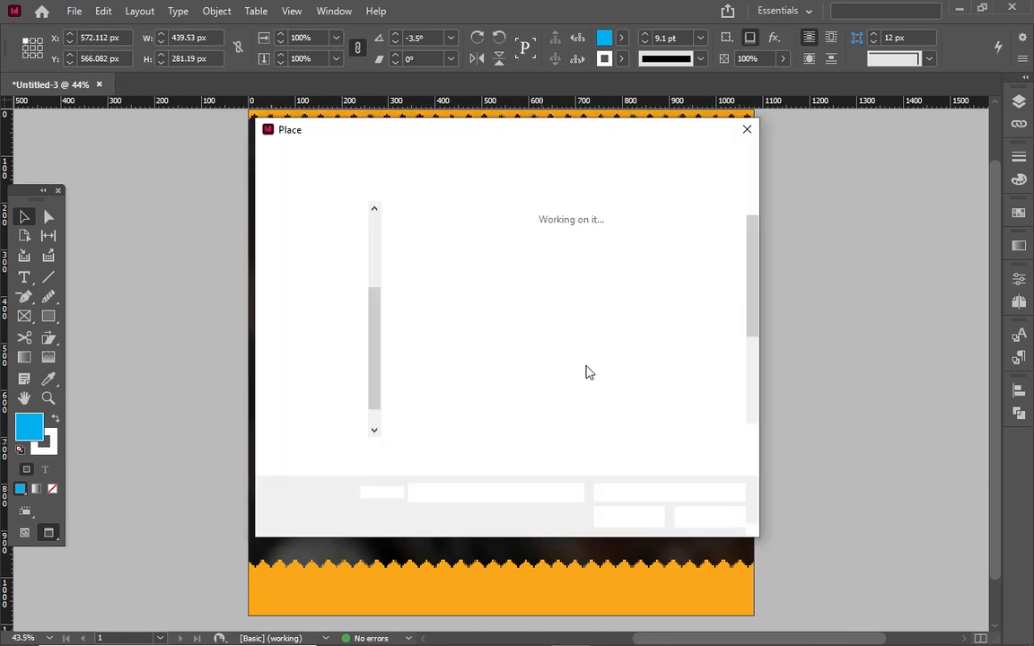
left_click(590, 372)
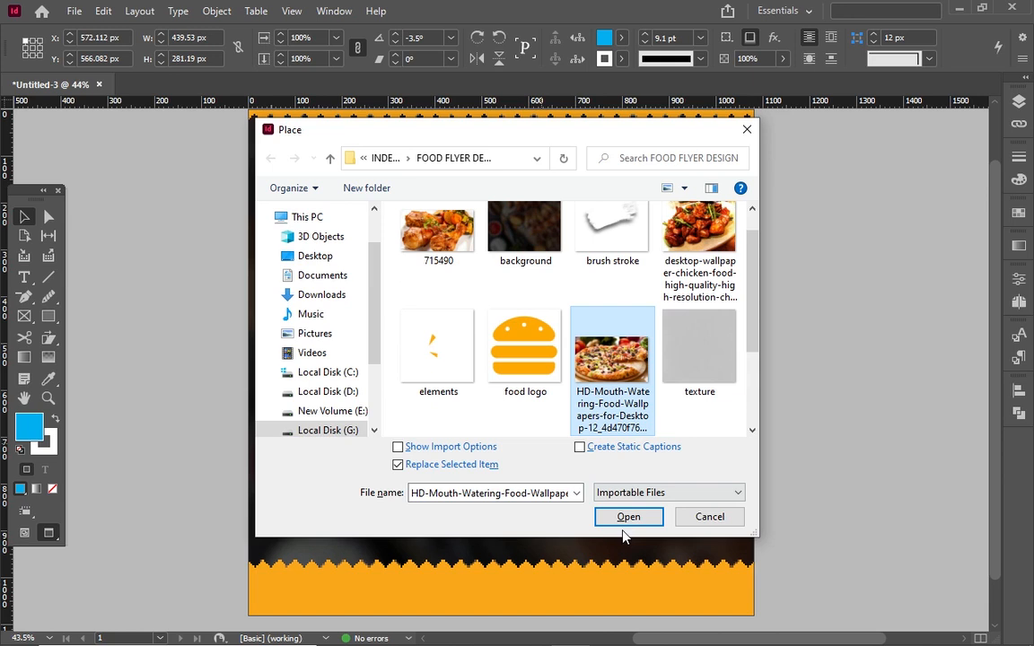
left_click(622, 518)
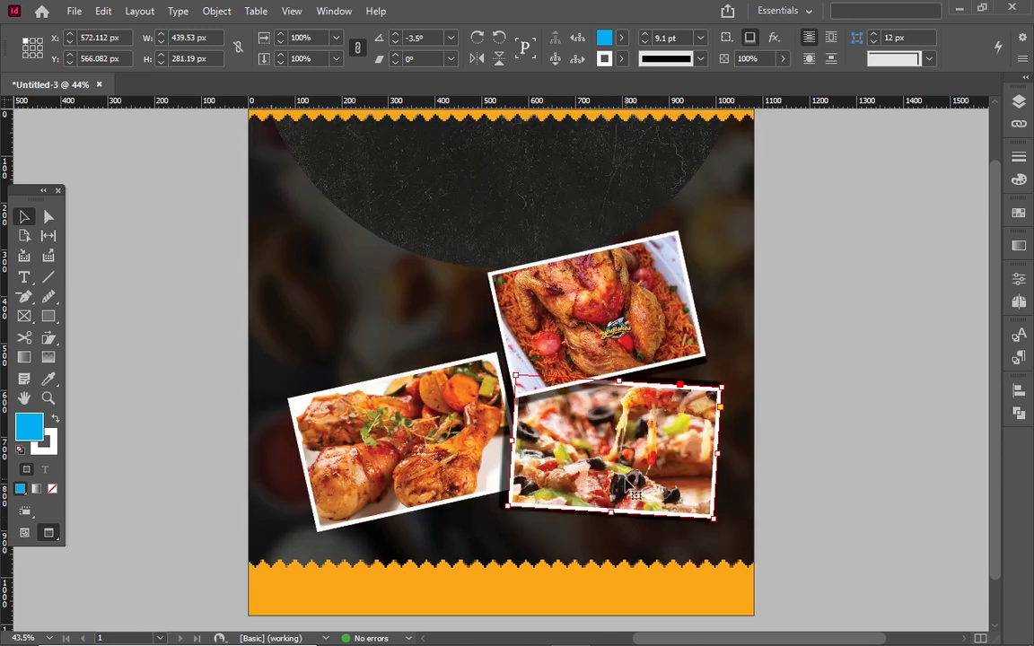
right_click(626, 482)
mouse_move(692, 384)
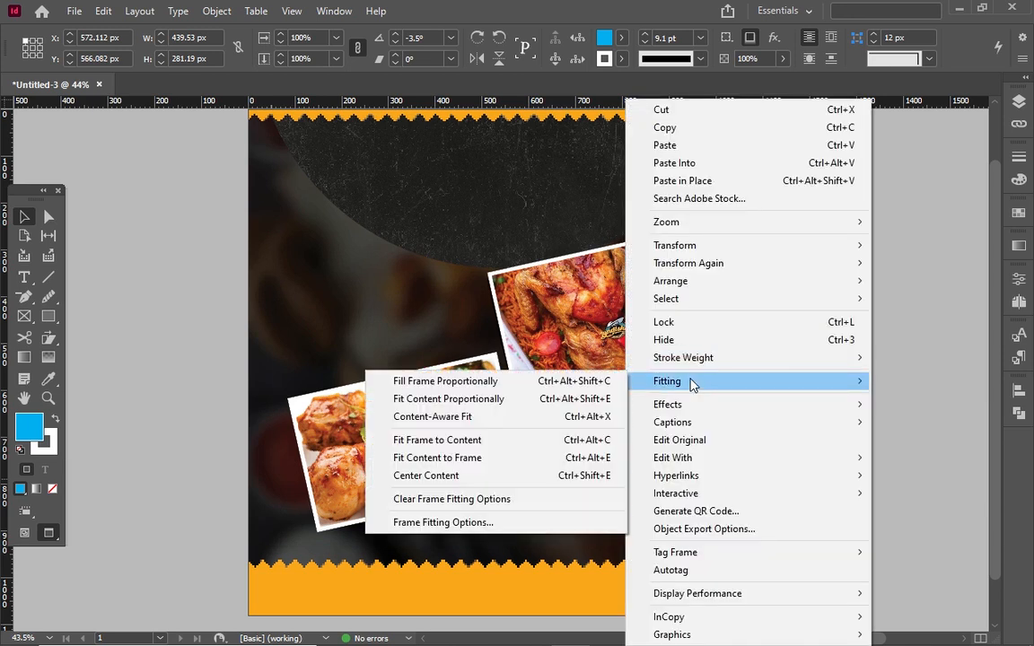
left_click(621, 381)
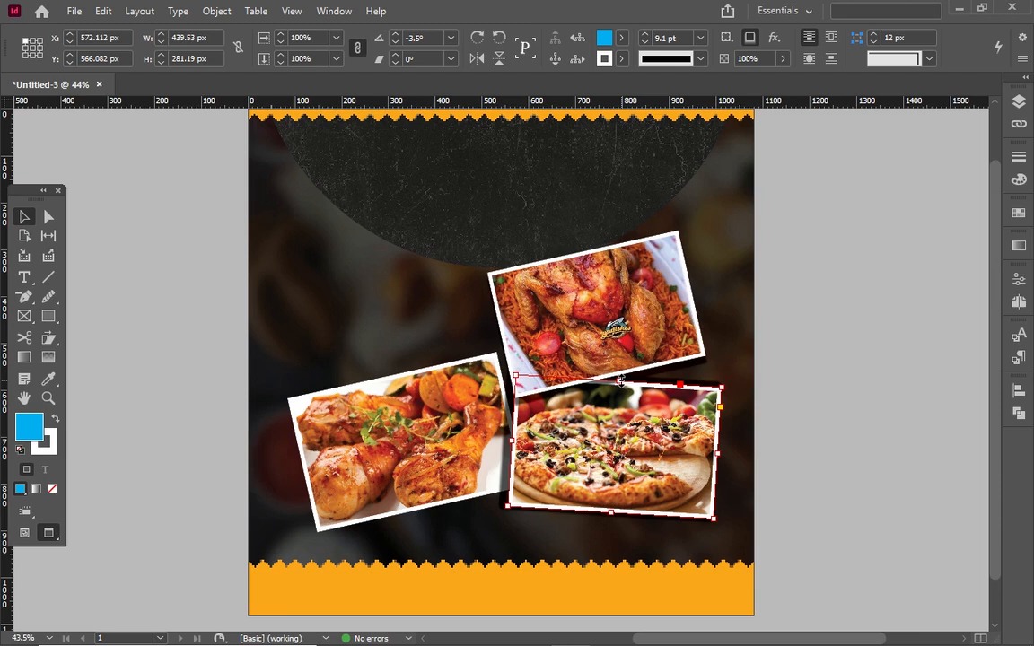
Step: Deselect everything, preview the fitted page with all panels hidden, and restore the Control panel
left_click(428, 288)
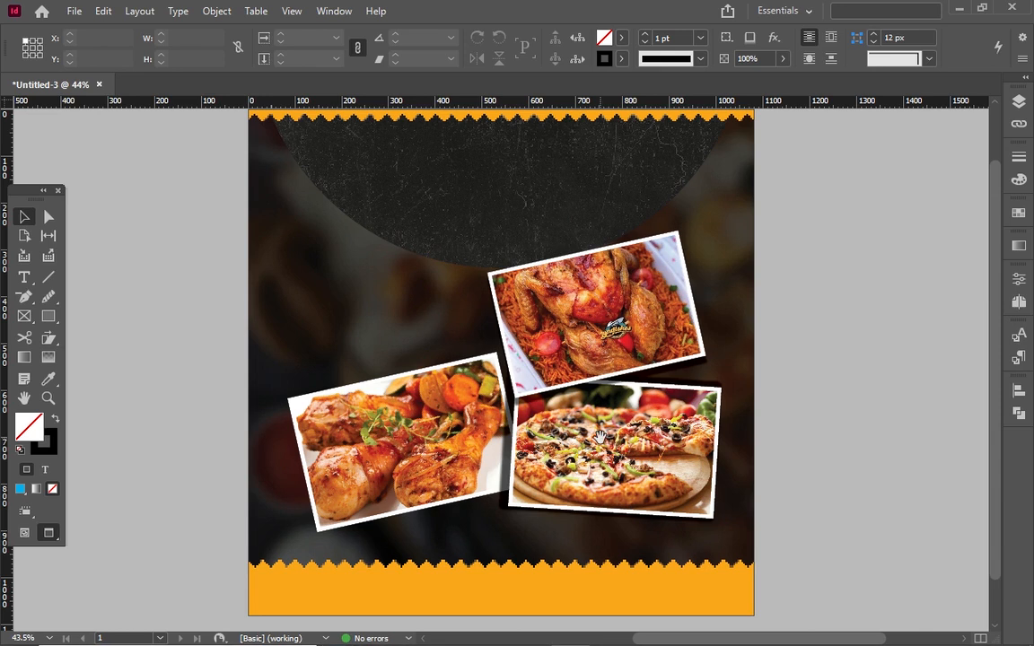
key("Tab")
key("ctrl+0")
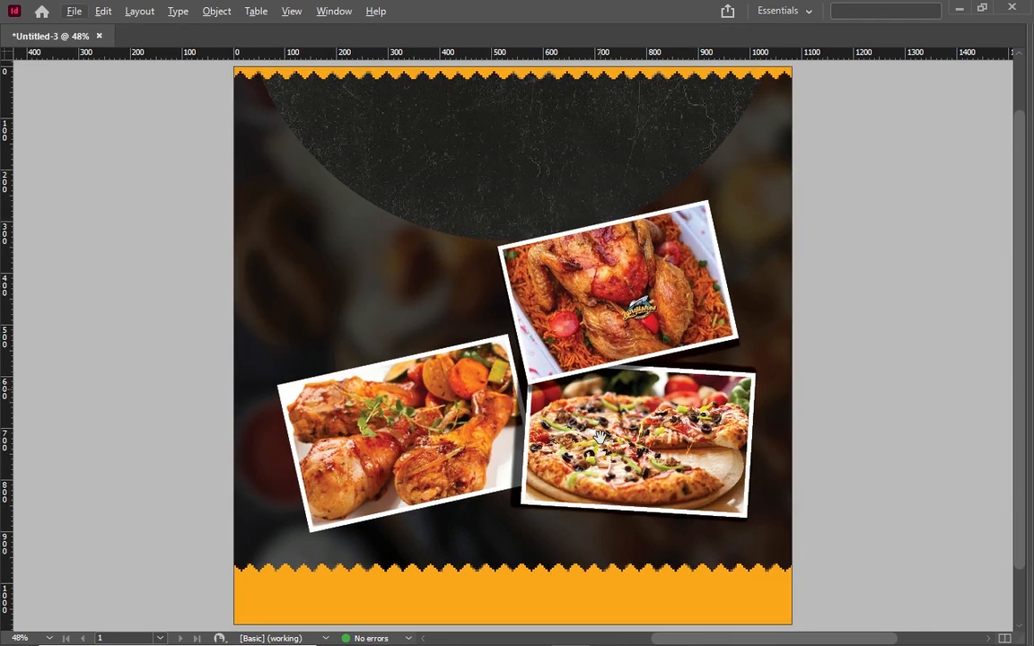
left_click(334, 11)
left_click(346, 159)
type("W")
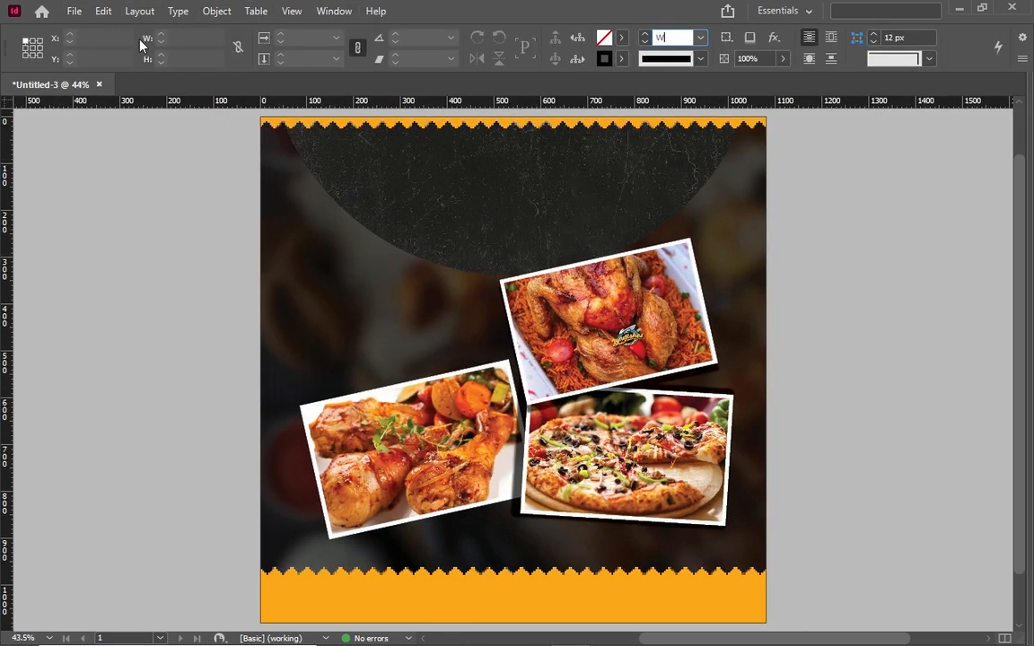
Step: Place the food logo image near the page's upper-right corner at about 184 px square
left_click(74, 10)
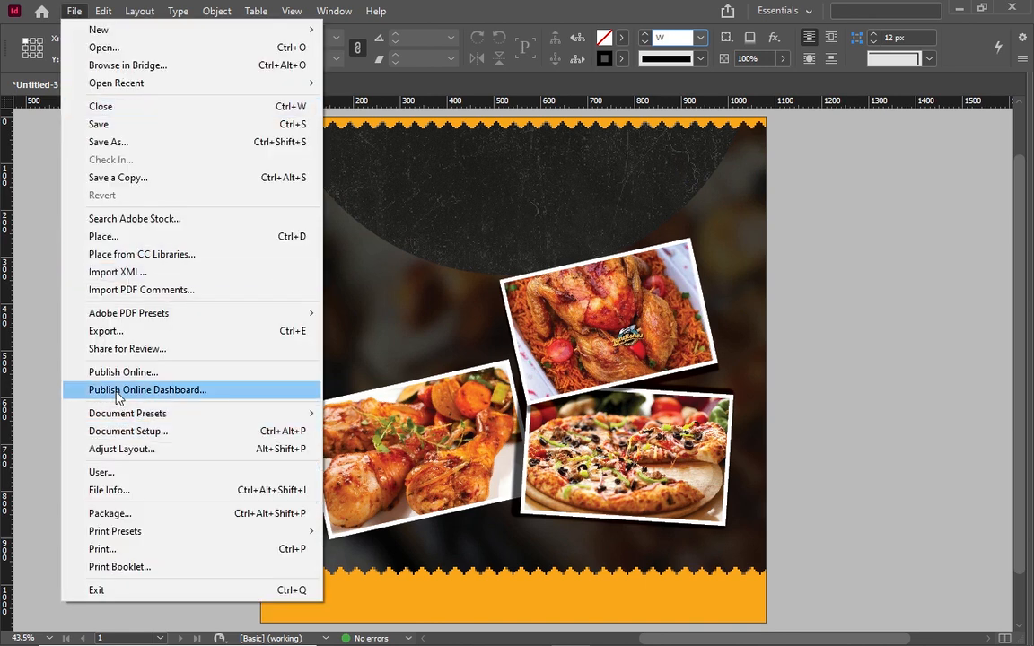
left_click(156, 235)
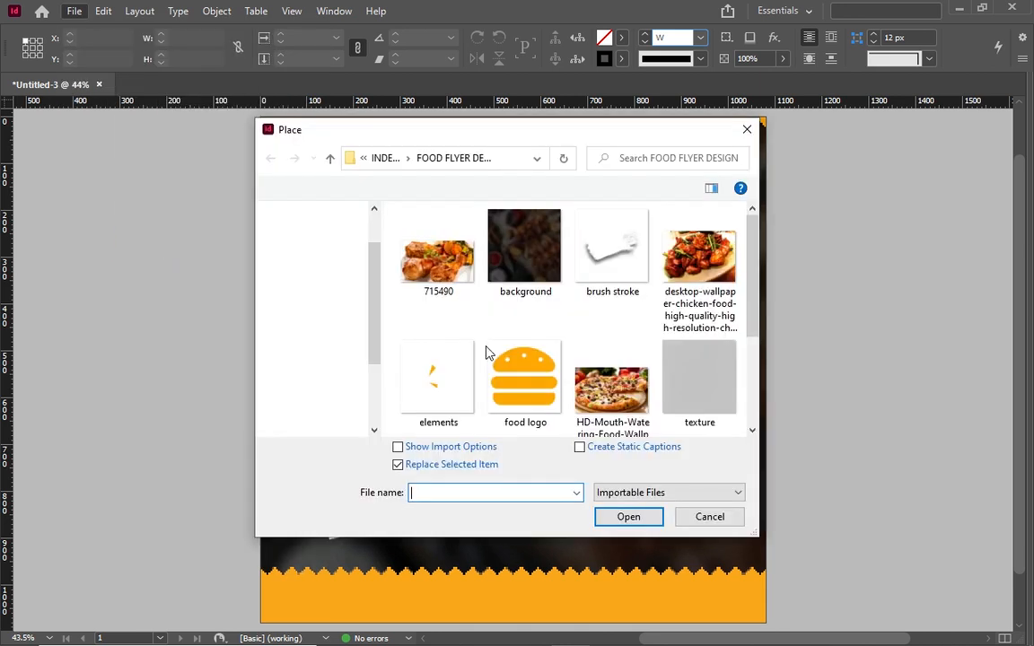
left_click(543, 378)
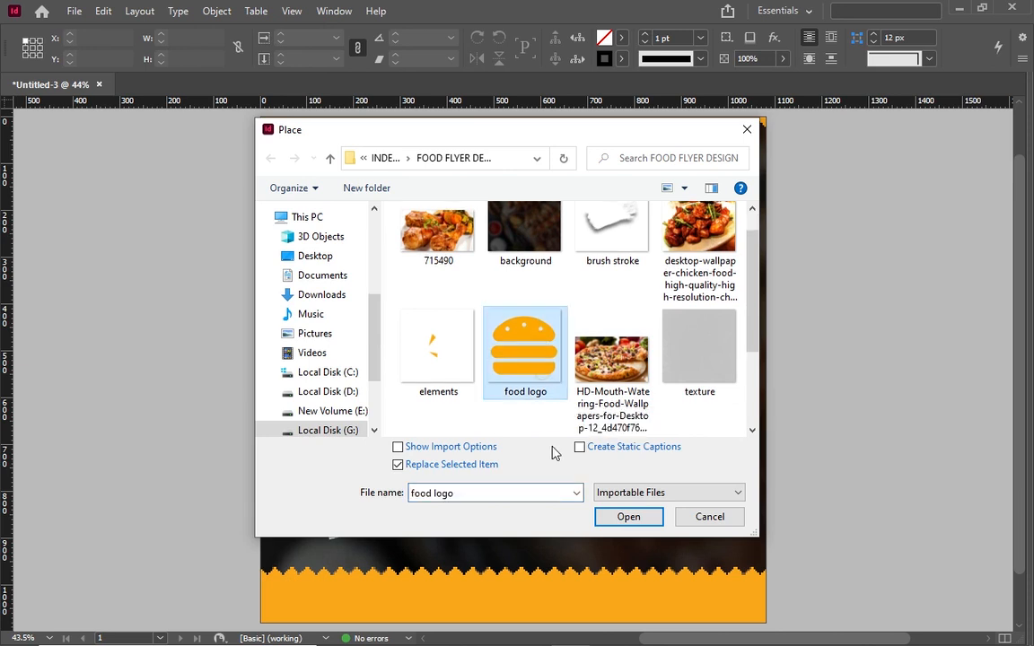
left_click(625, 517)
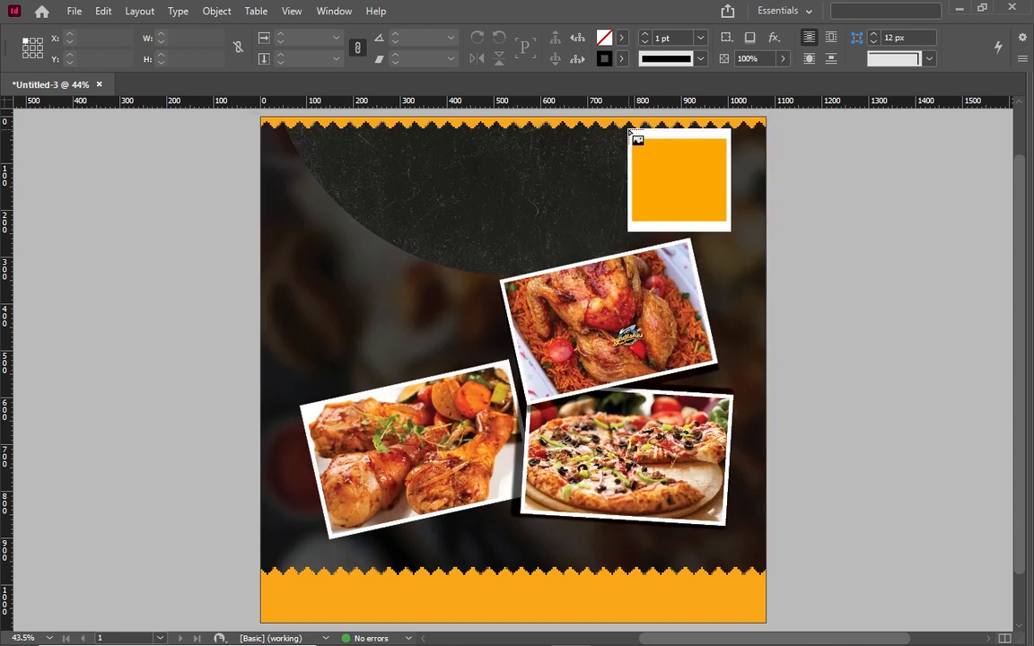
left_click_drag(631, 132, 710, 216)
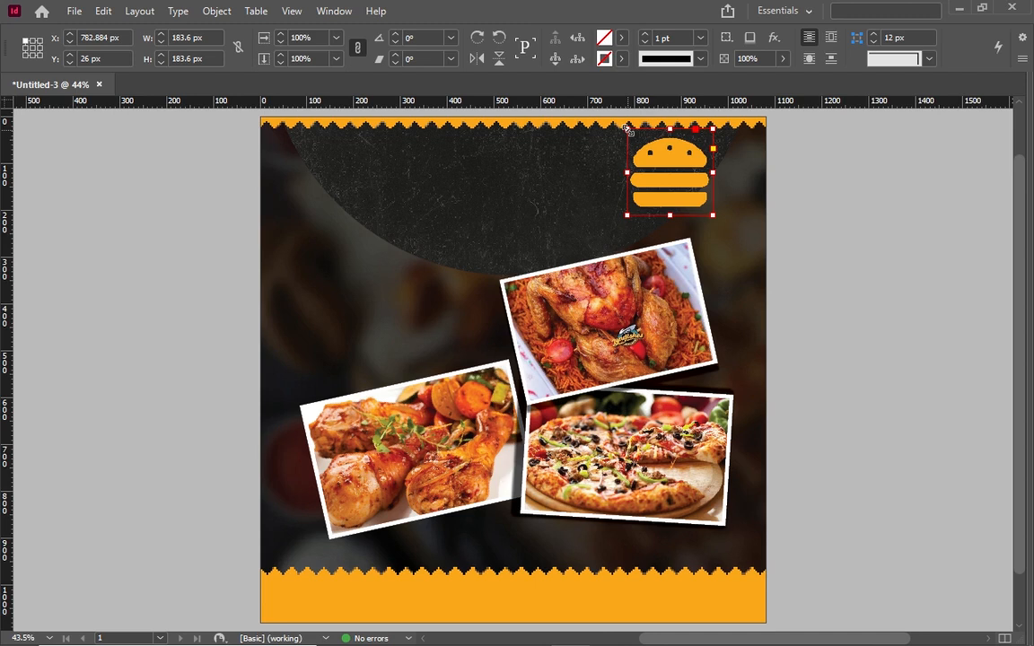
Step: Shrink the burger logo to about 64 px square, move it up near the flyer's top edge, and deselect it
left_click_drag(626, 128, 682, 184)
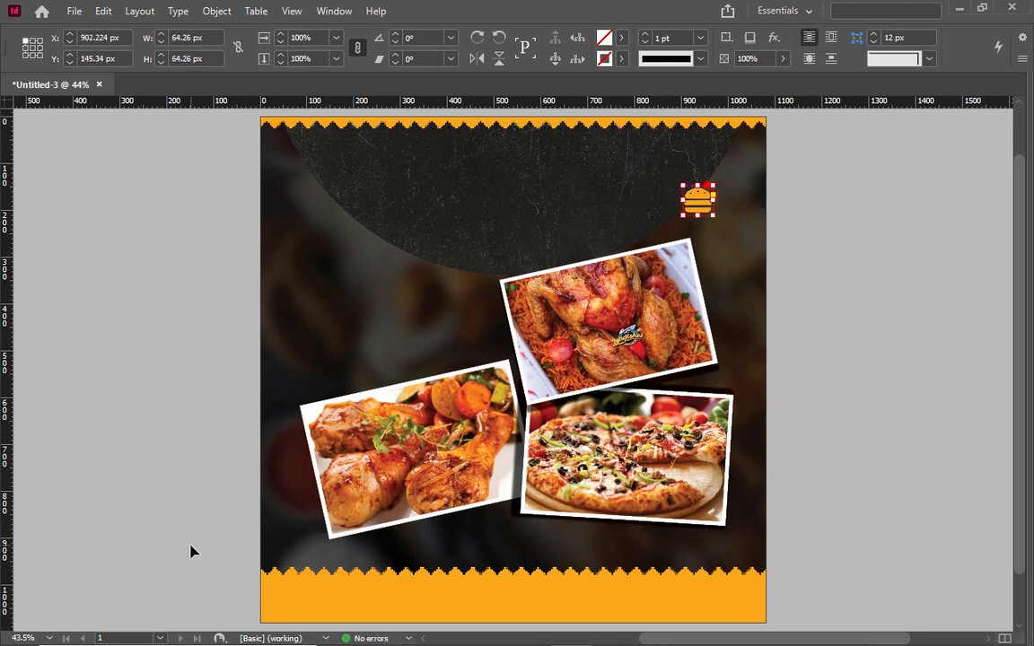
left_click_drag(702, 199, 708, 158)
left_click(600, 166)
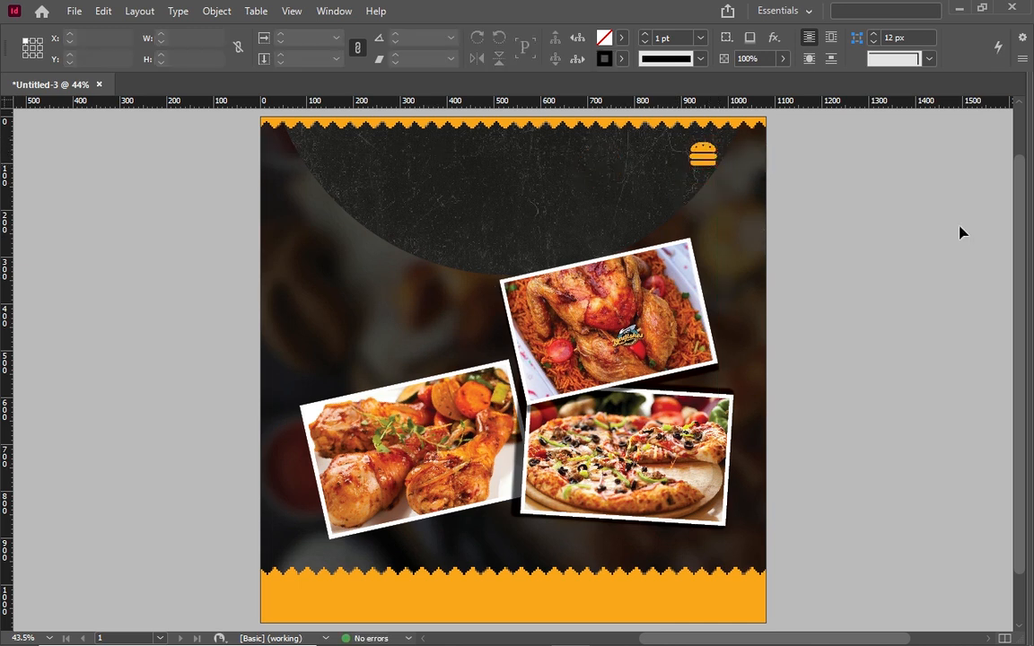
Step: Show the layers list, lock the images and effects layer, and make the unlocked text layer active
left_click(332, 12)
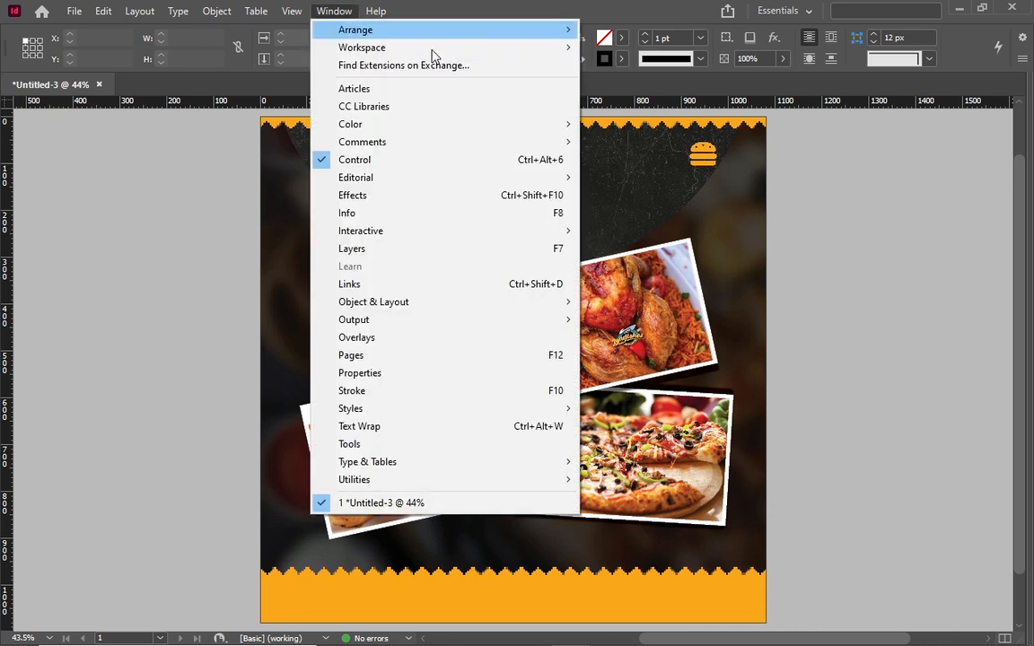
left_click(376, 256)
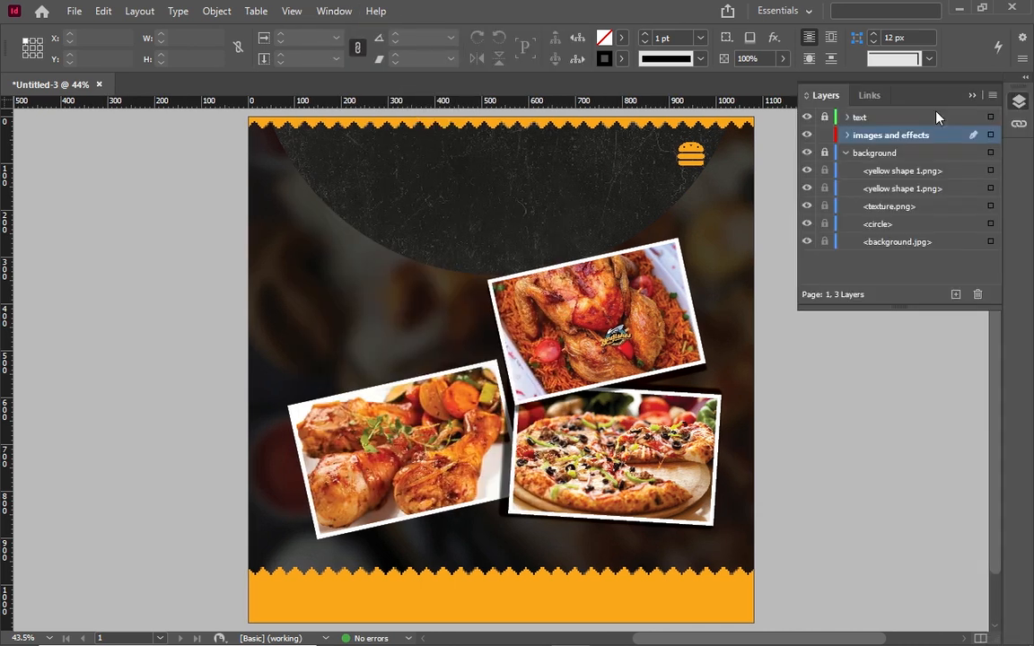
left_click(825, 134)
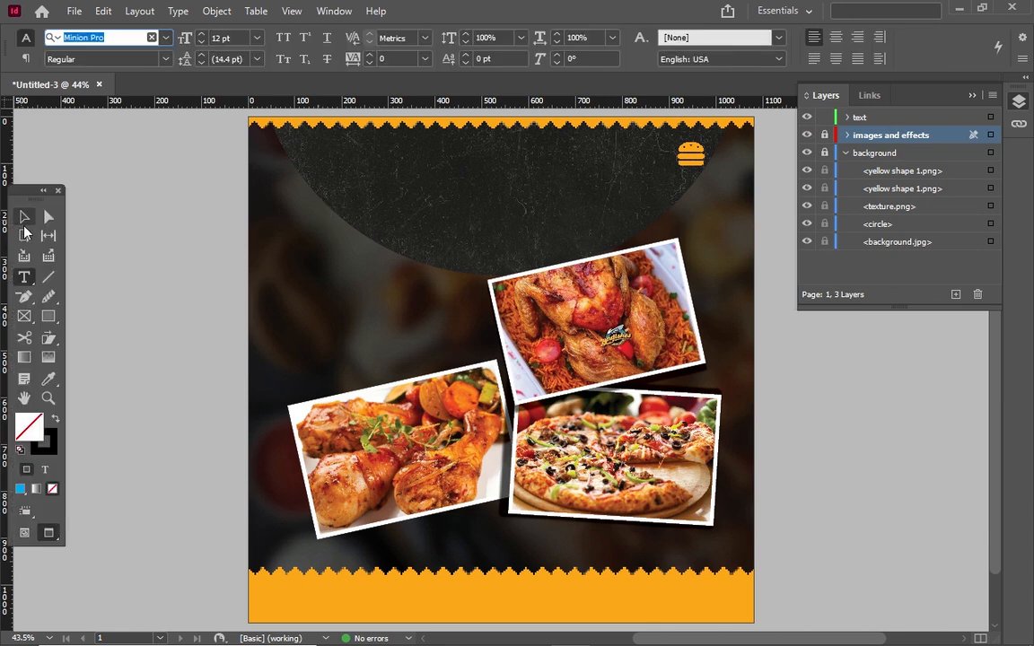
left_click(24, 218)
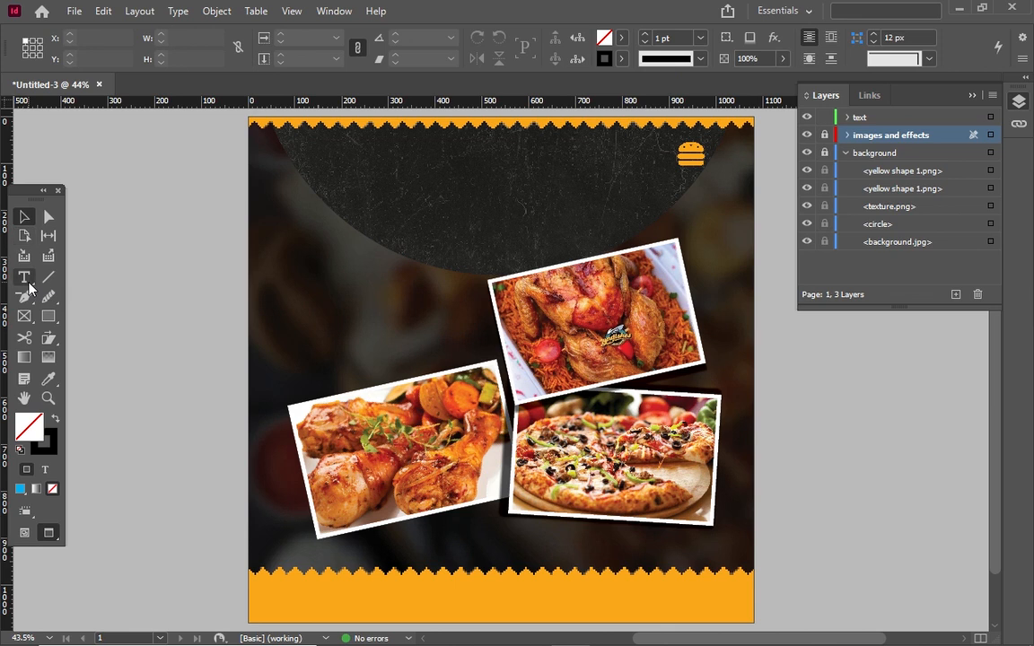
left_click(25, 279)
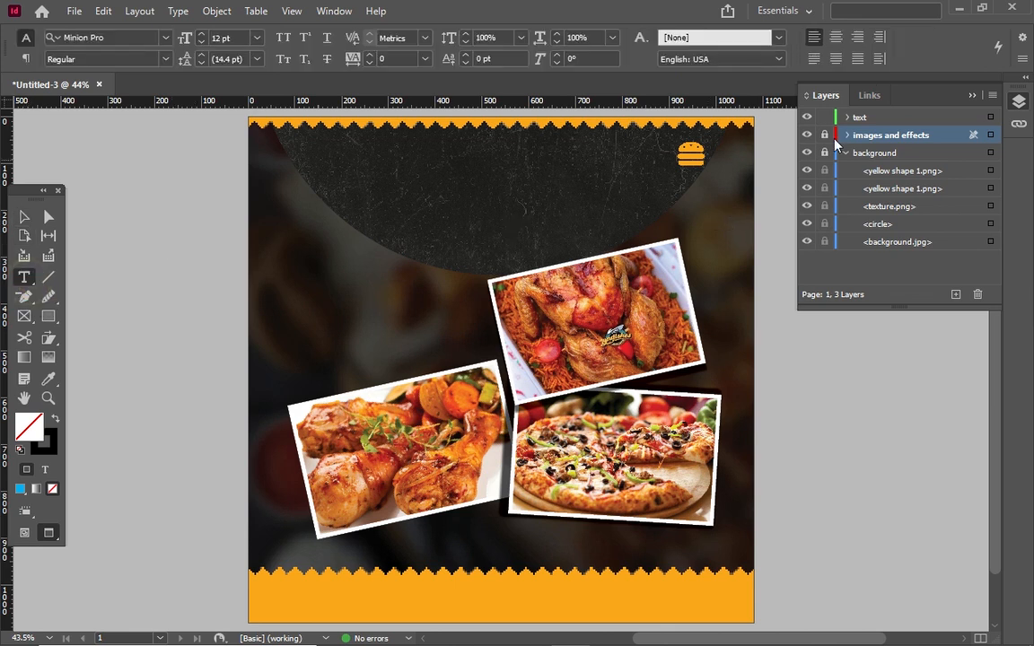
left_click(859, 118)
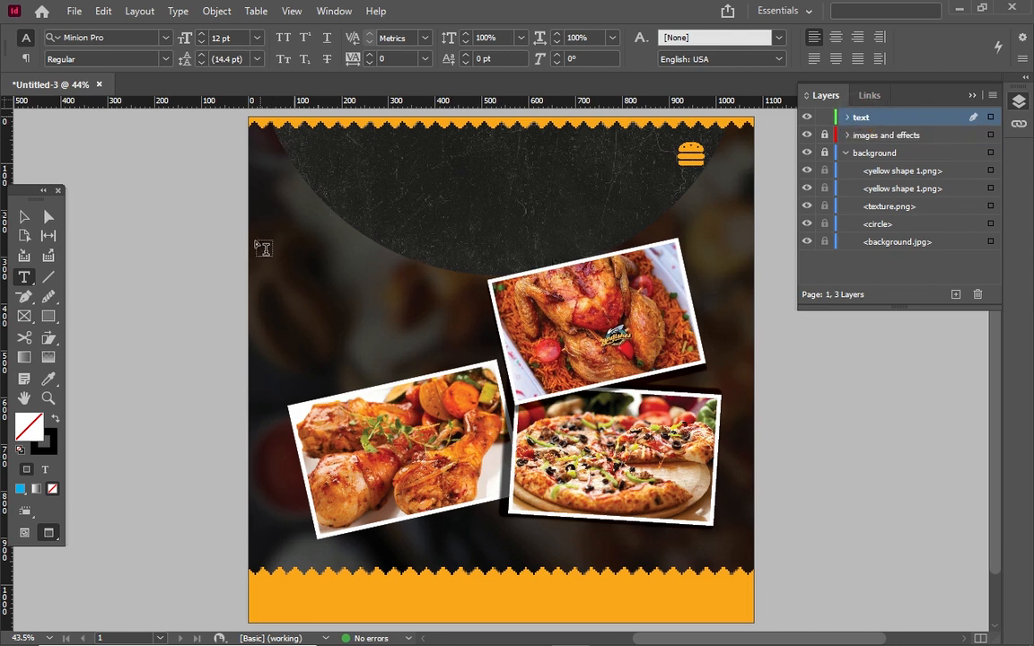
Step: Draw a text frame about 550 by 171 px beside the chicken and rice photo, containing the word "super" at 86 pt
mouse_move(262, 240)
left_mouse_down()
mouse_move(406, 332)
mouse_move(518, 321)
left_mouse_up()
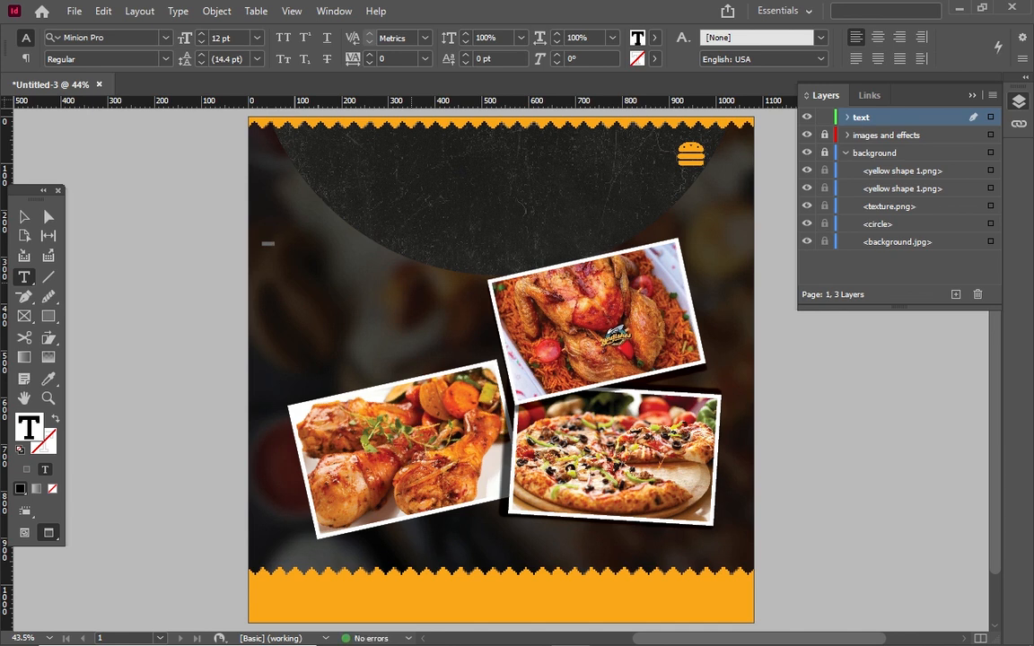
key("ctrl+a")
left_click(220, 38)
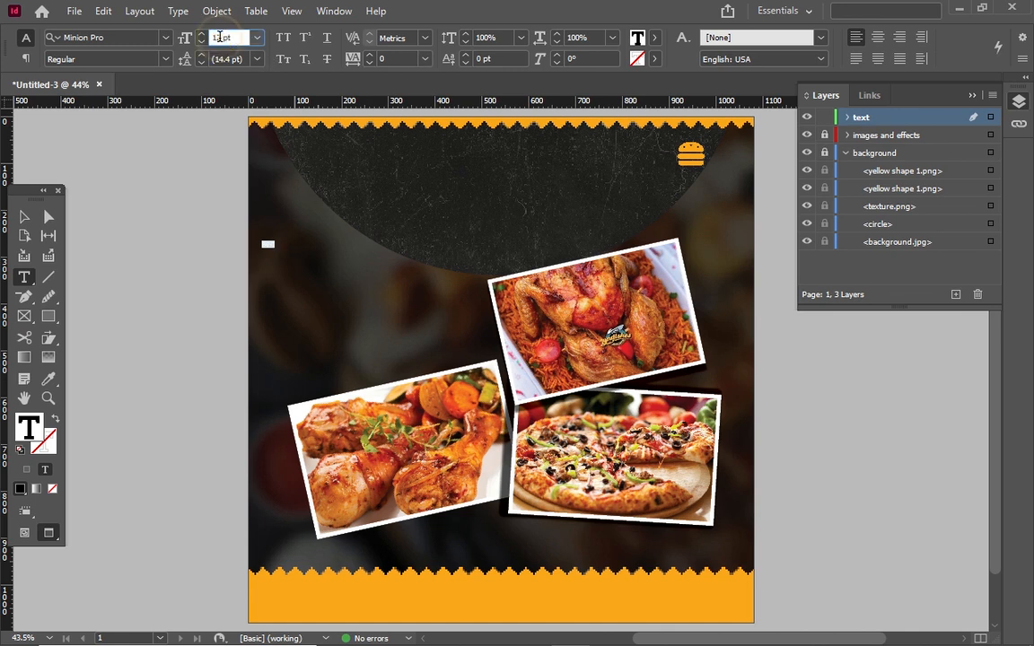
type("86")
Step: Set the fill colour of the word "super" to the [Paper] swatch
left_click(652, 41)
left_click(652, 41)
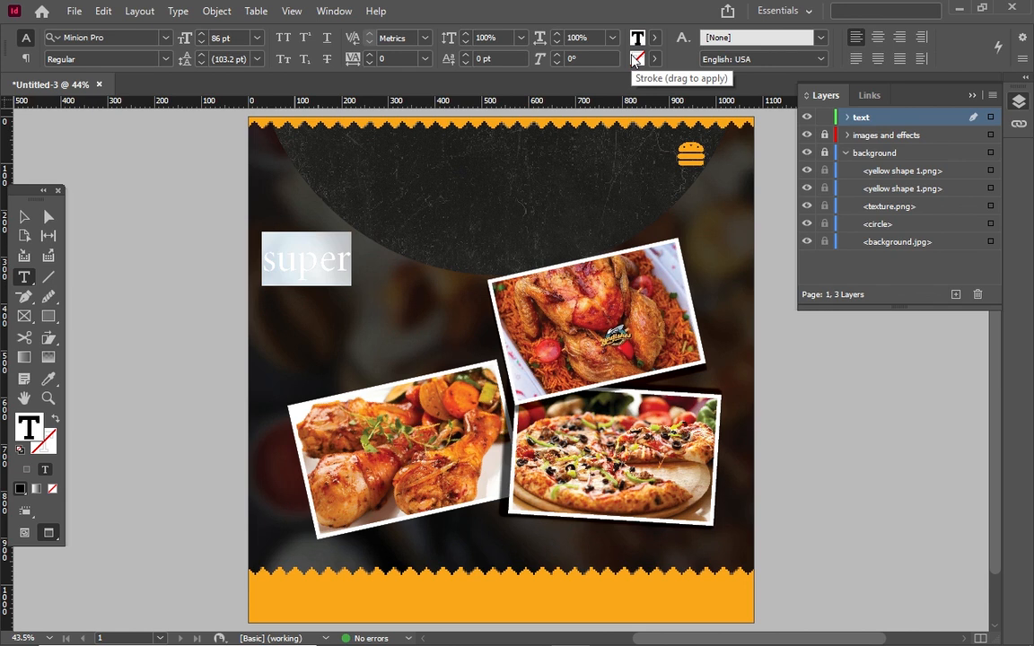
left_click_drag(639, 39, 526, 93)
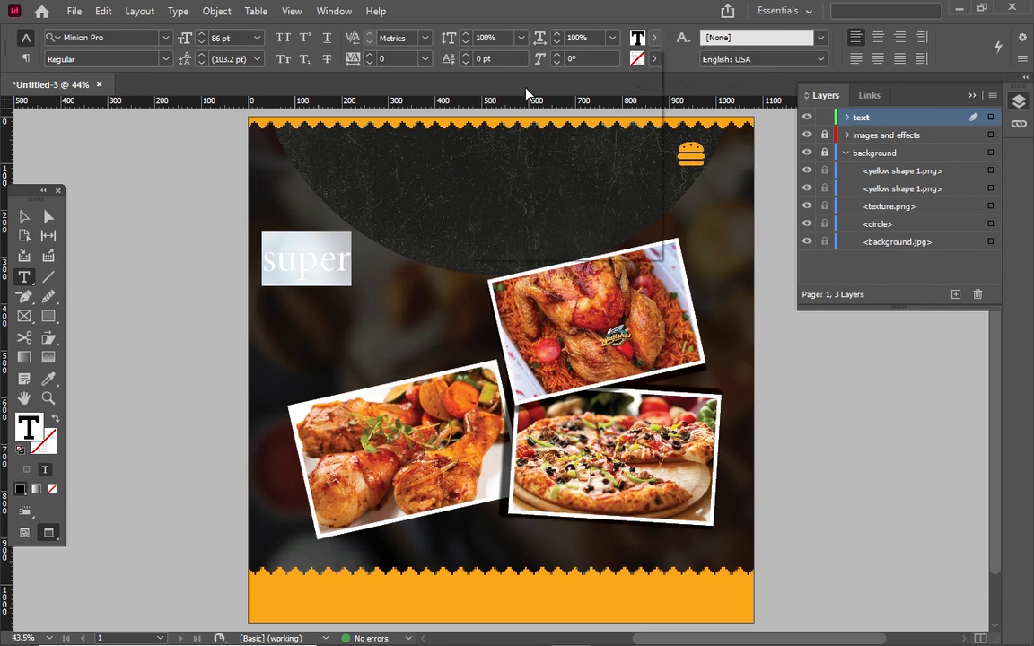
left_click(496, 122)
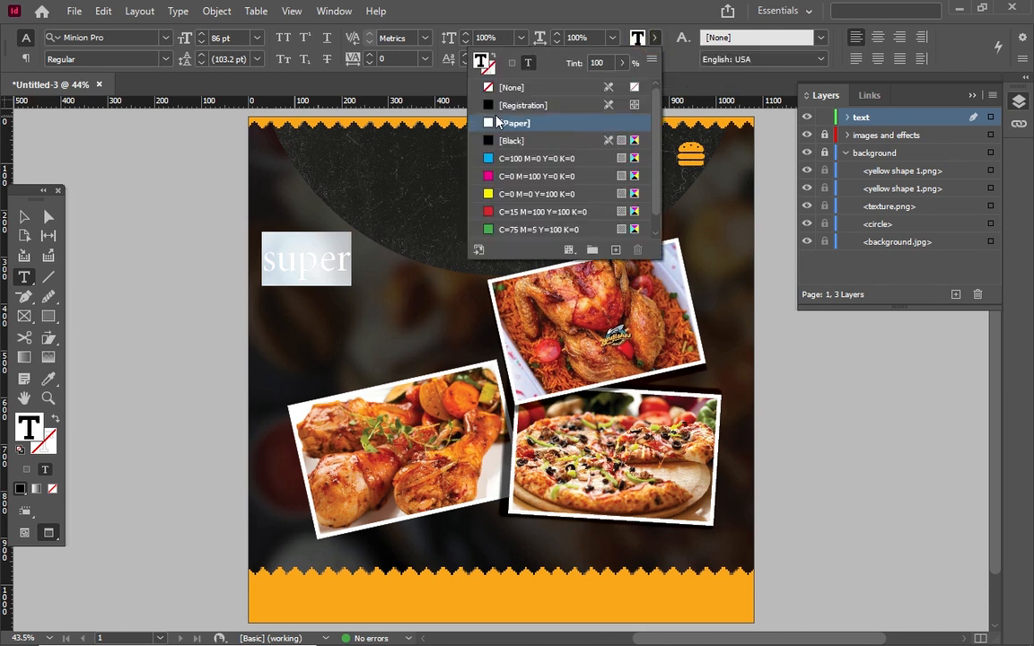
Step: Change the font of the word "super" to Prequel Demo
left_click(160, 37)
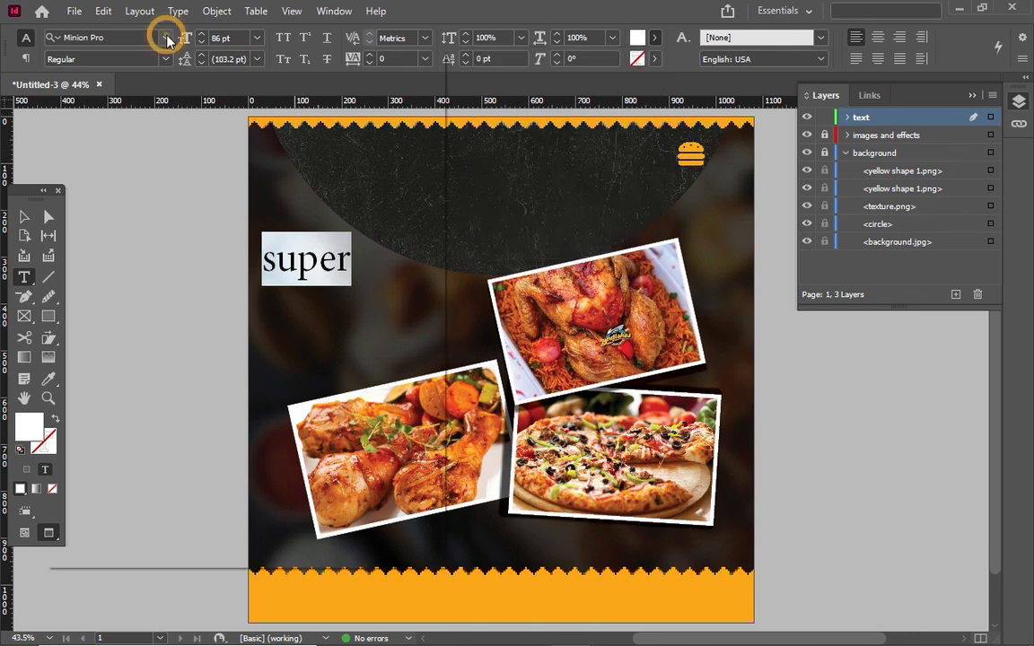
type("p")
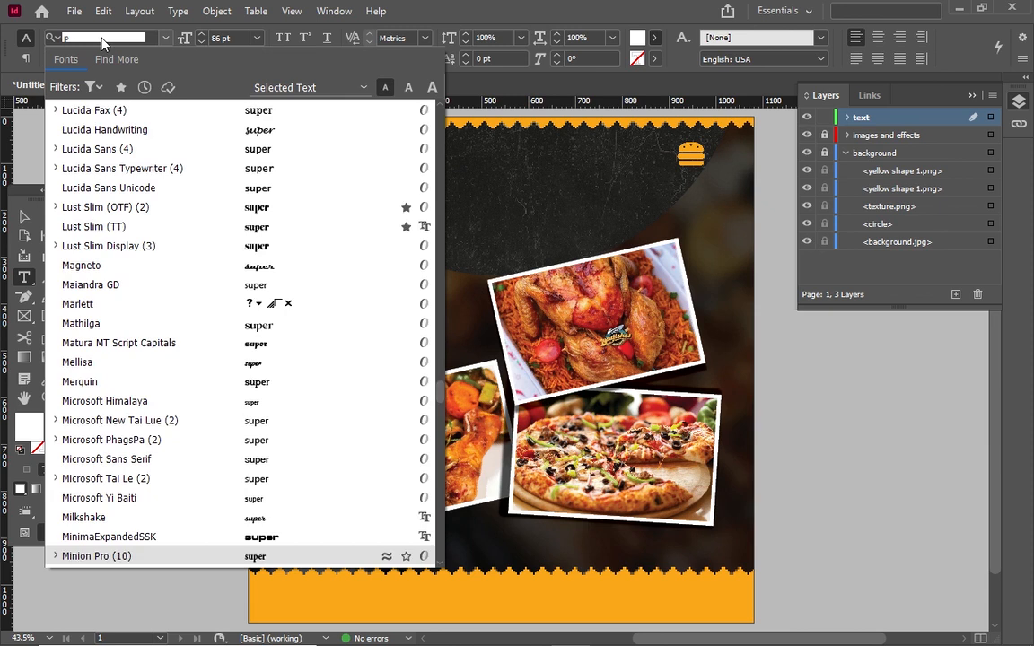
type("r")
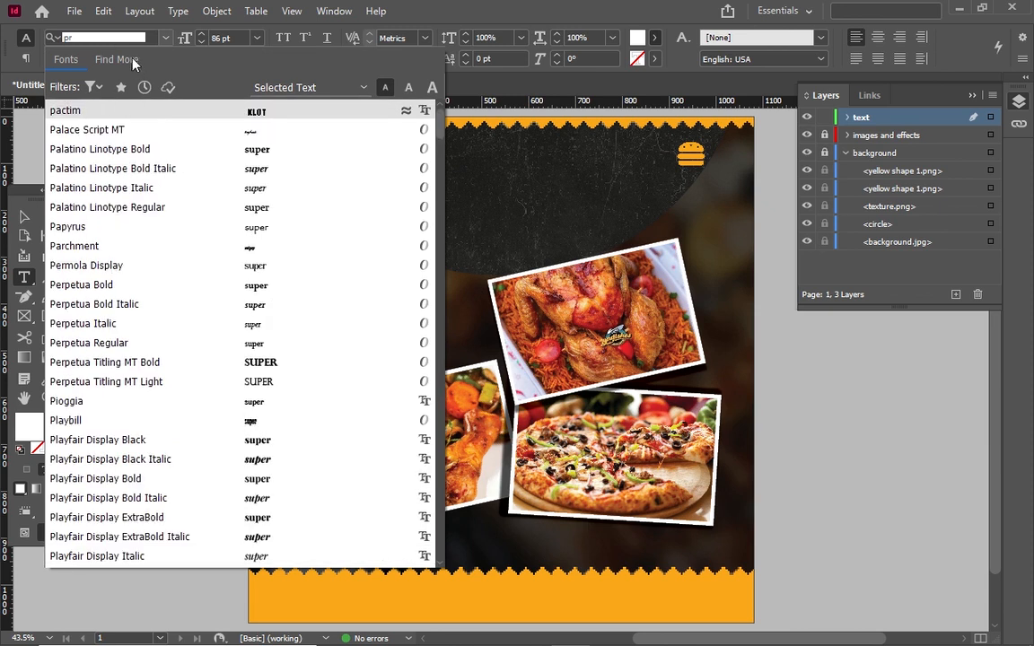
left_click(112, 38)
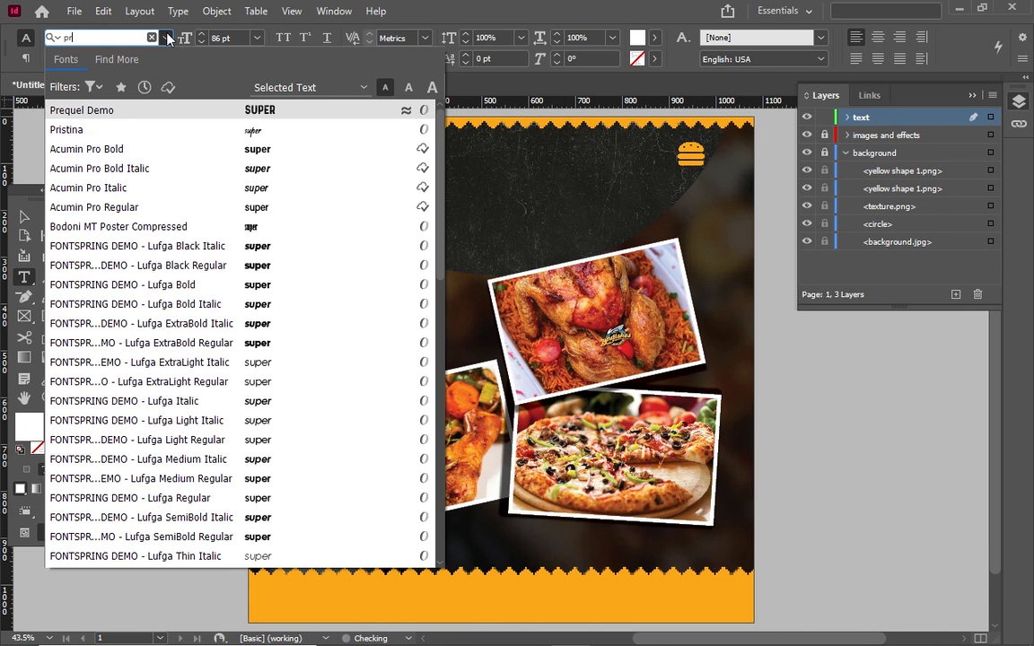
left_click(116, 111)
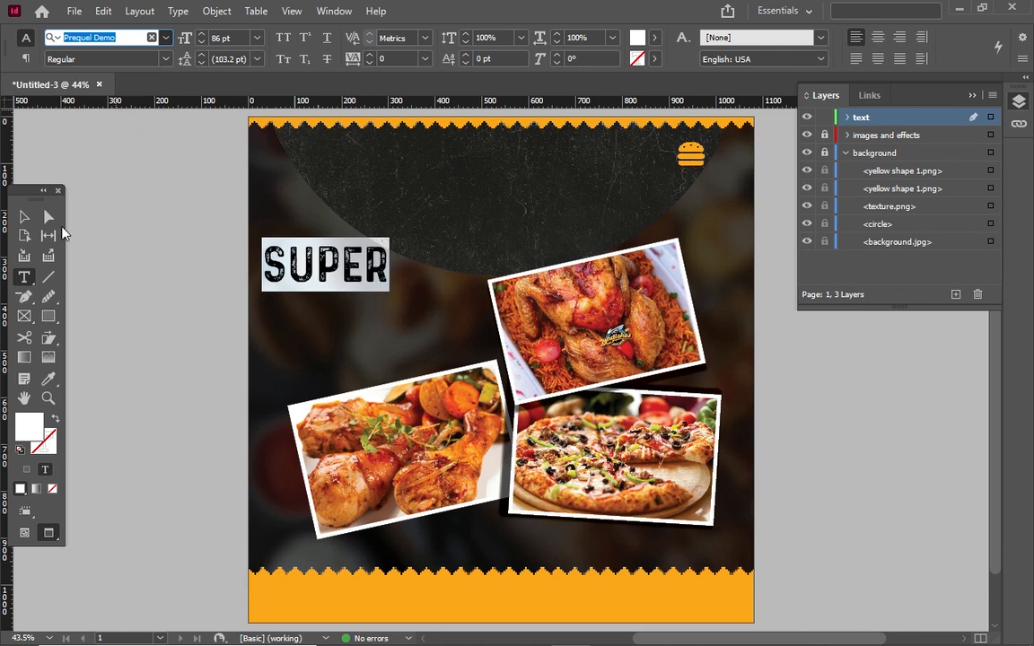
Step: Extend the headline's text frame downward to a height of about 324 px
left_click(25, 218)
left_click(25, 218)
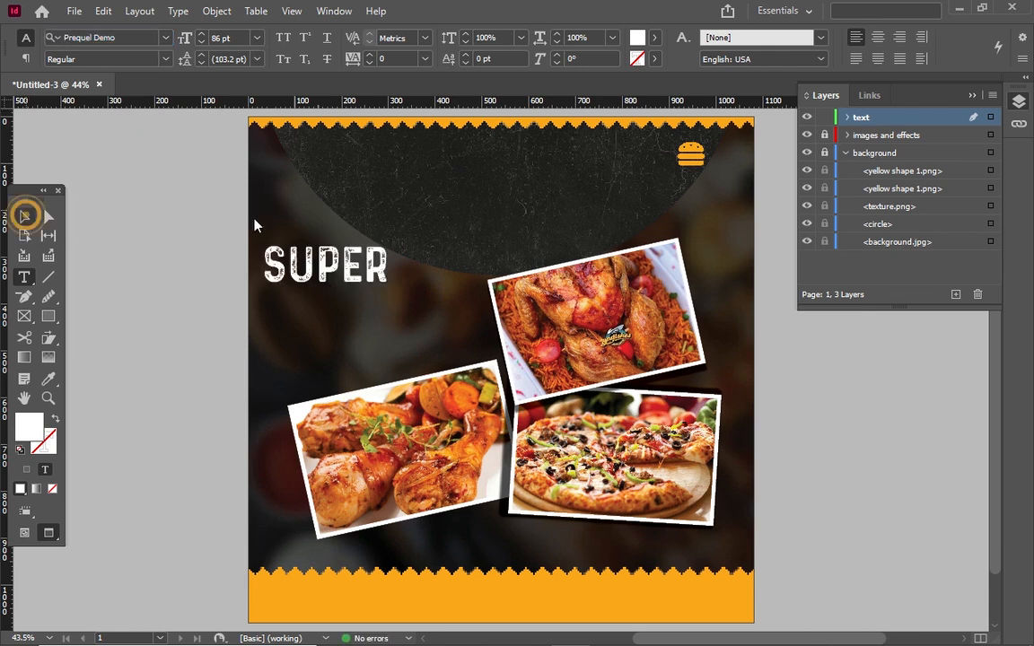
left_click(344, 274)
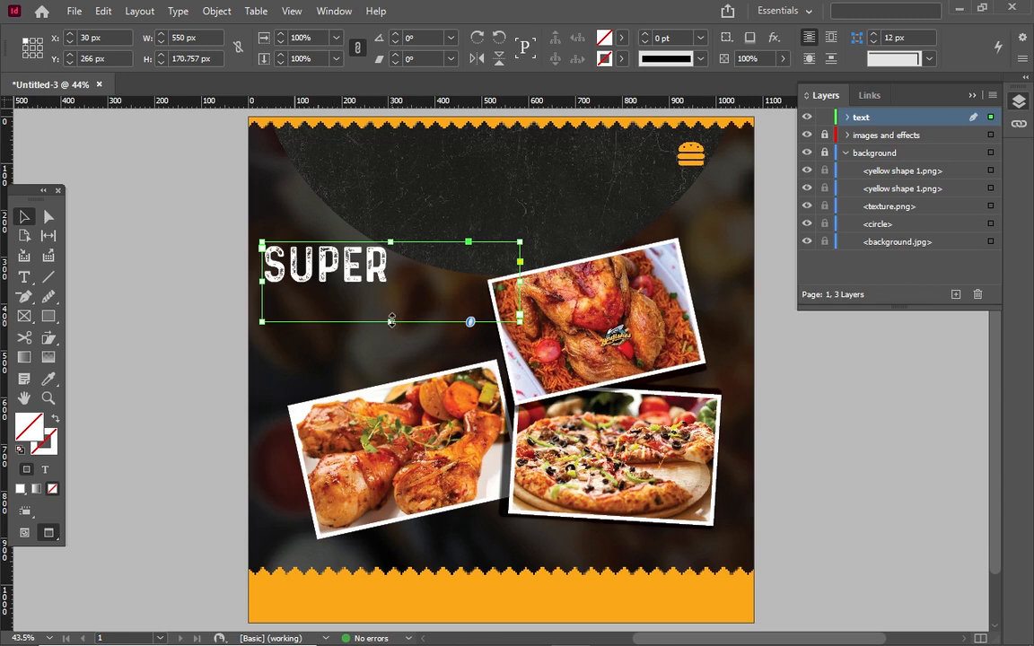
left_click_drag(390, 320, 419, 385)
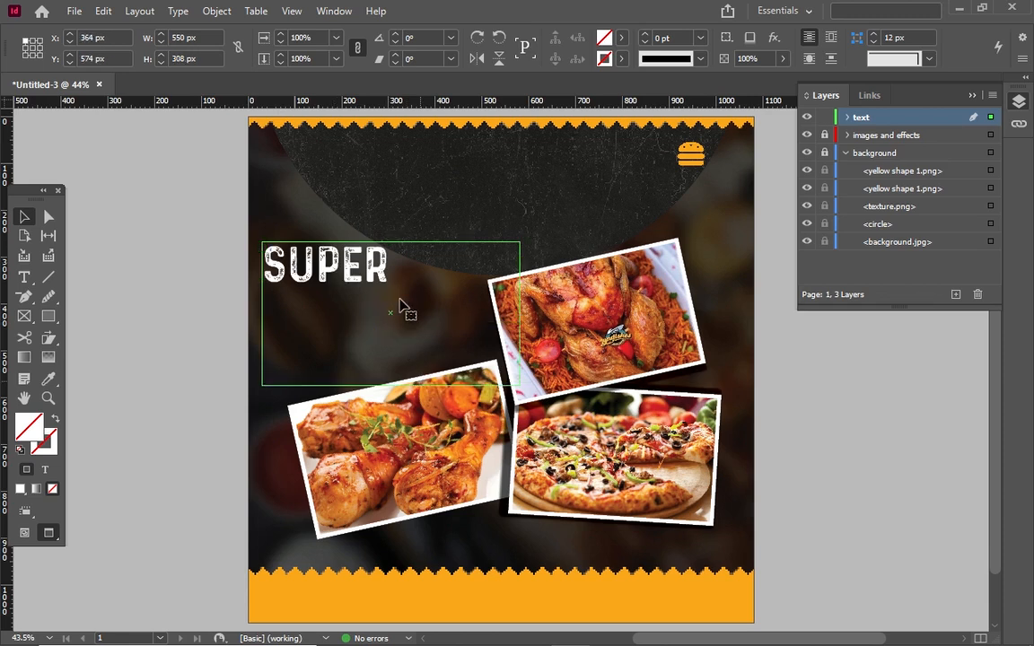
Step: Add the words "DELICIOUS" and "FOOD" on two separate lines below "SUPER" in the headline
left_click(396, 279)
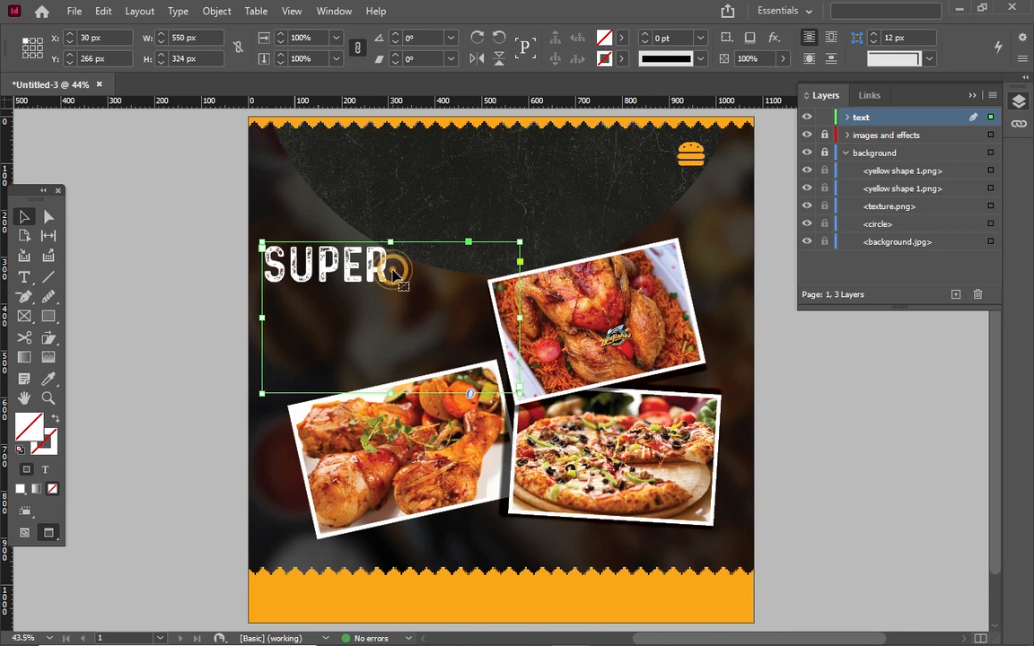
double_click(392, 268)
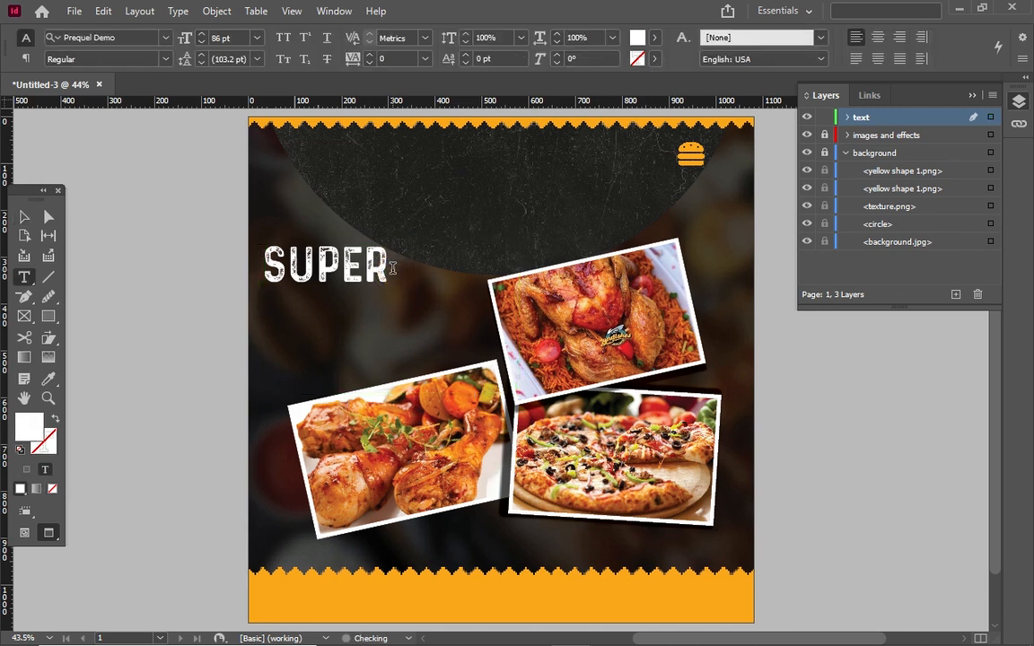
key("Return")
type("DELICIOUS")
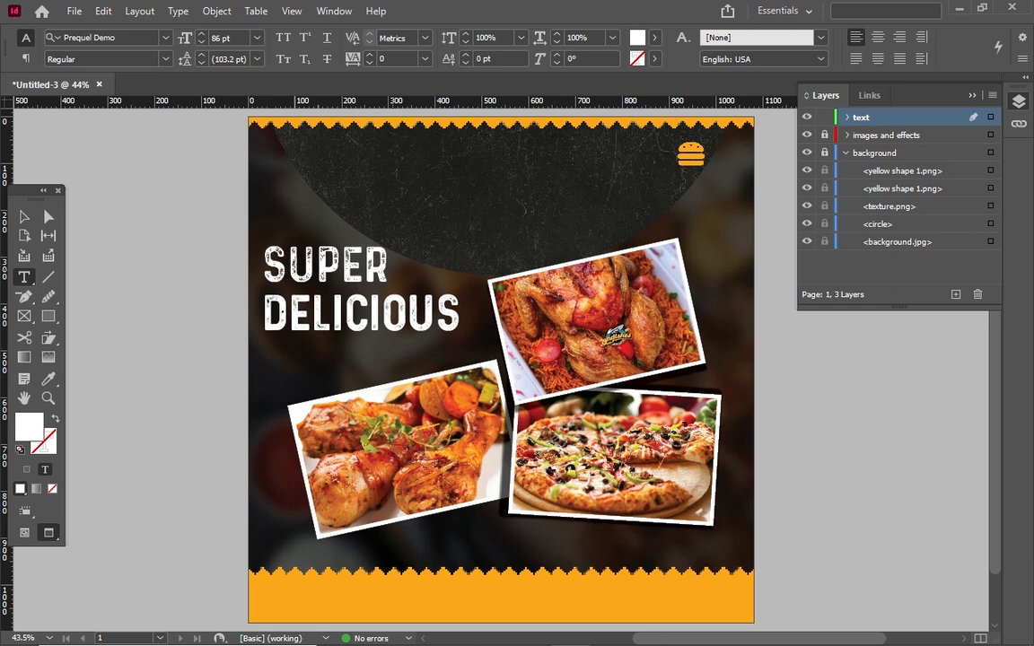
key("Return")
type("FOOD")
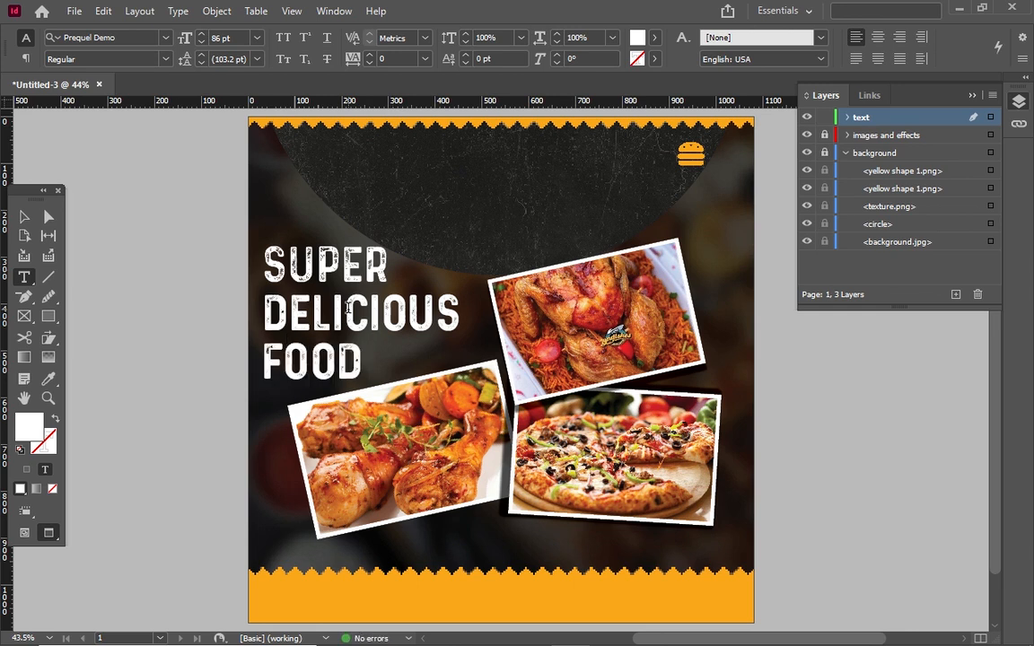
Step: Select the headline's text frame as an object and display the colour swatches
double_click(277, 367)
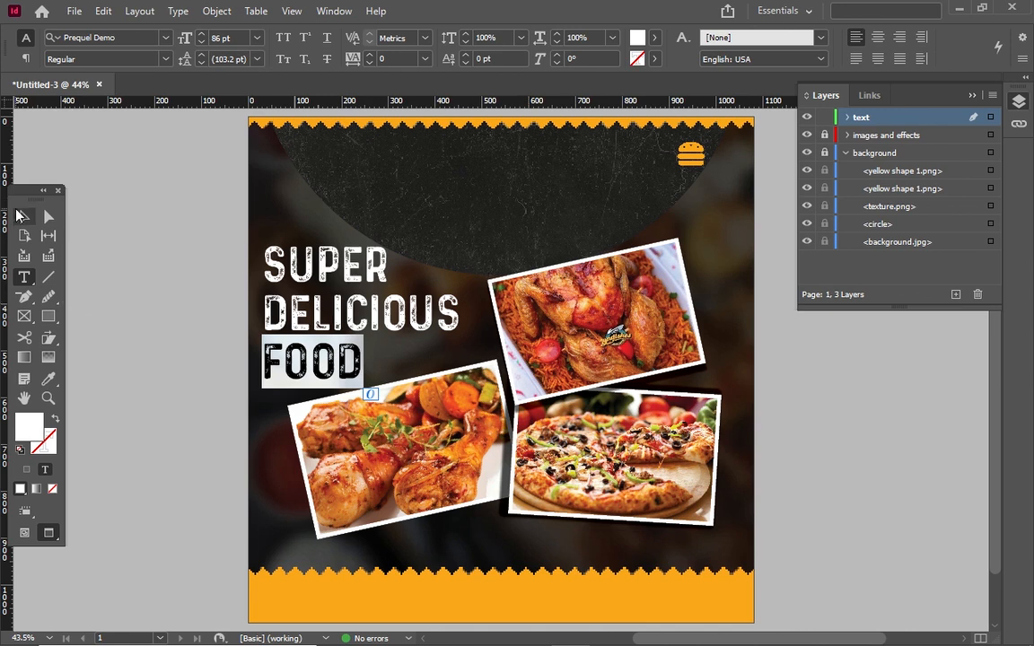
left_click(22, 216)
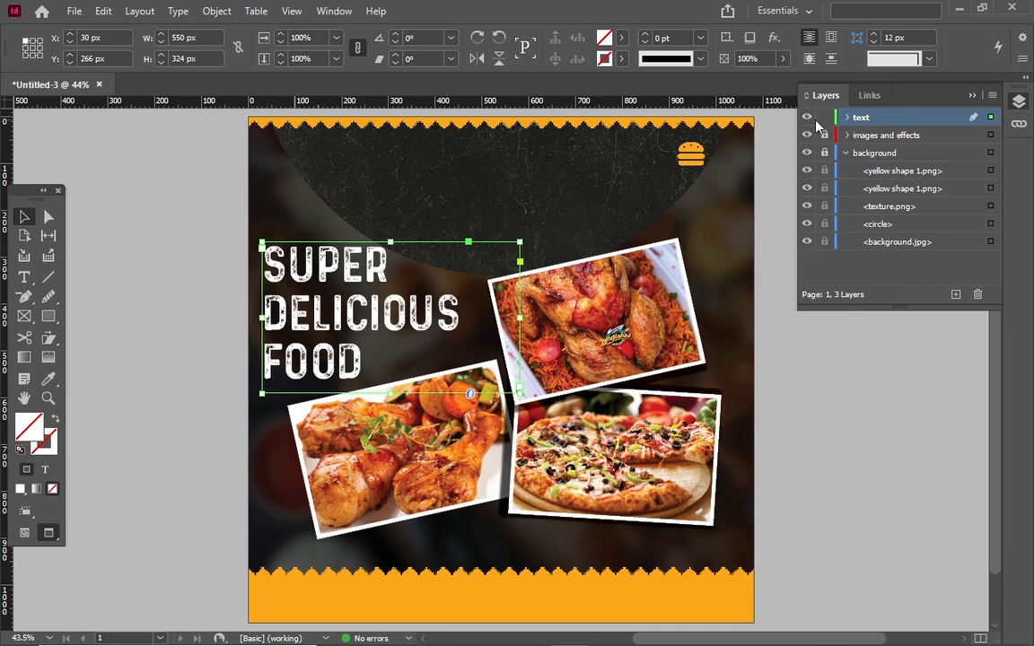
left_click(330, 12)
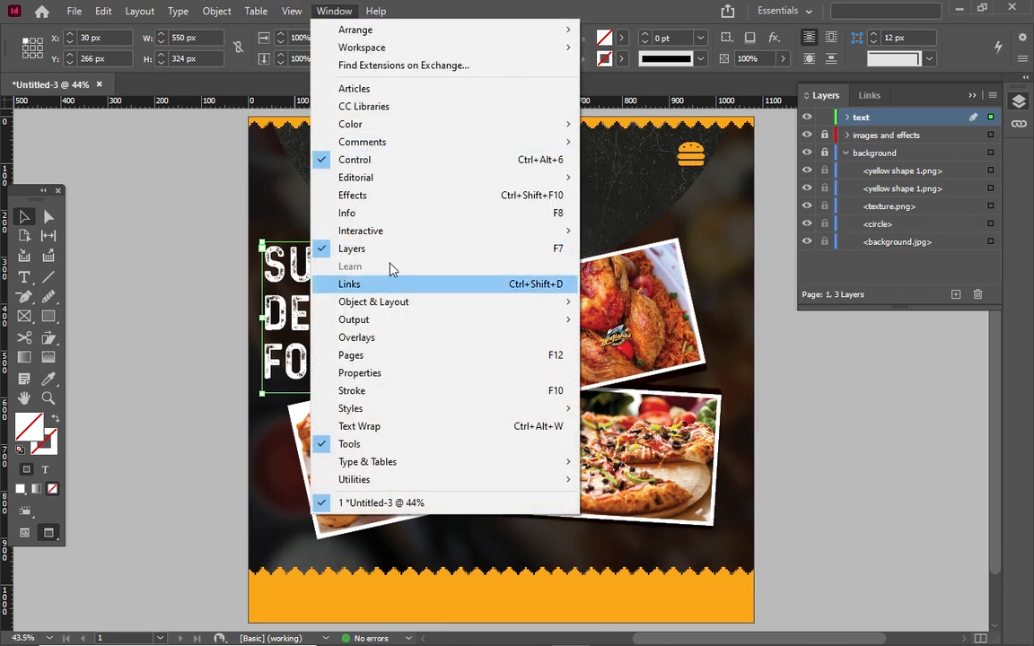
mouse_move(464, 127)
left_click(608, 177)
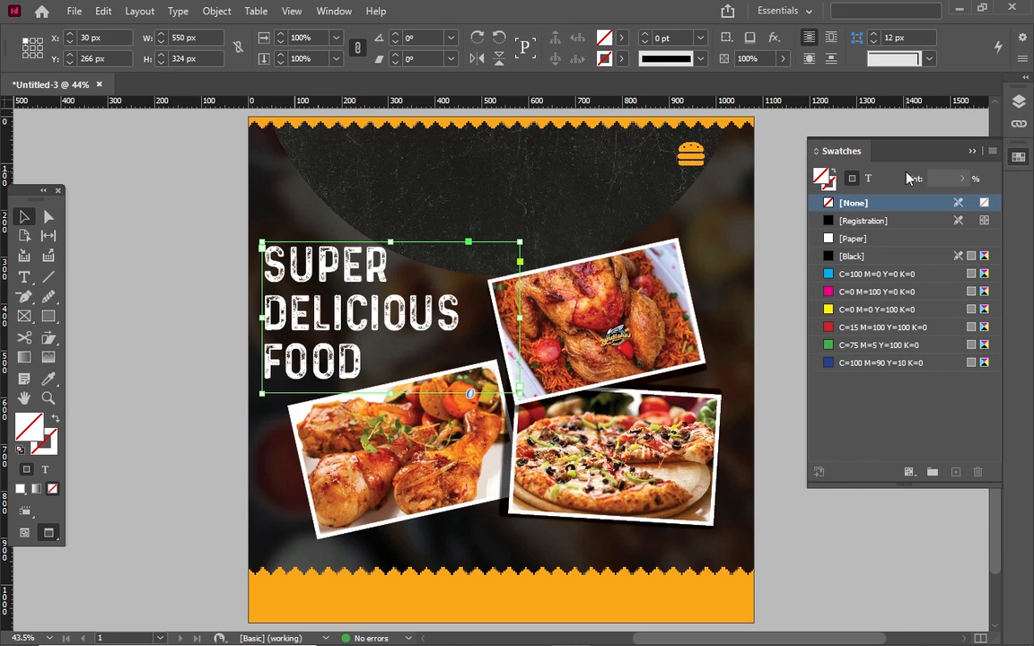
Step: Try adding a CMYK process swatch of C=0 M=39 Y=100 K=0 with the headline frame selected, and undo it
left_click(990, 151)
left_click(905, 163)
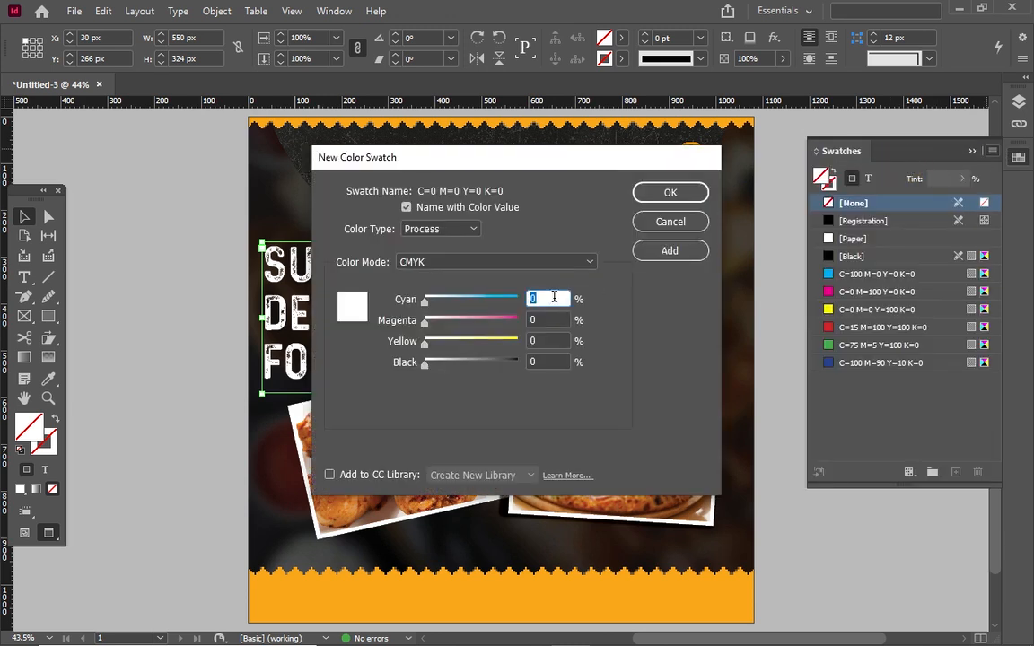
type("0")
left_click(546, 316)
type("39")
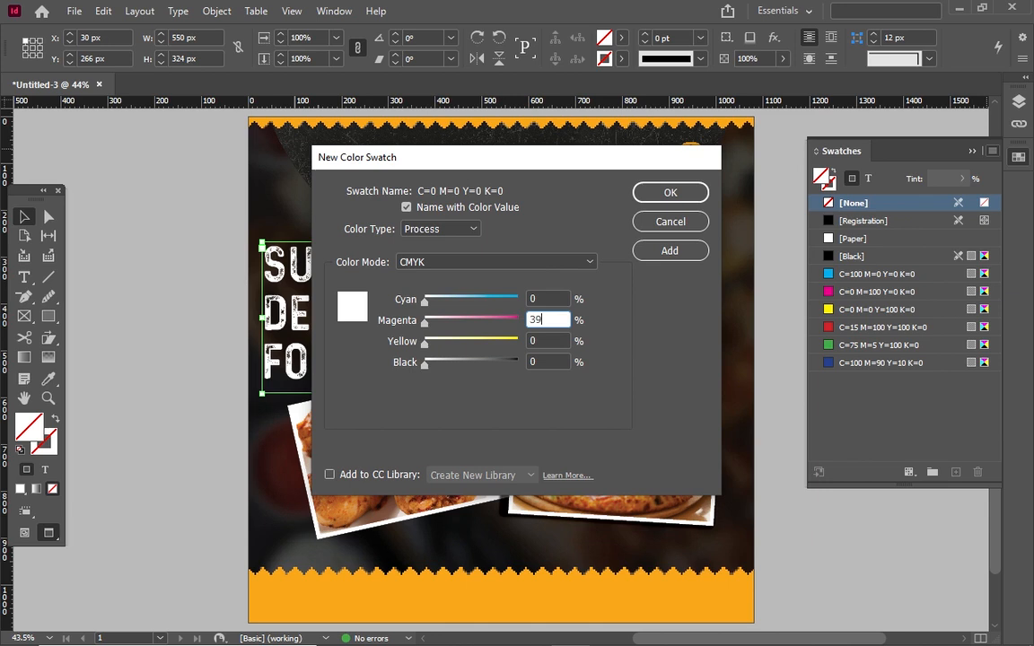
left_click(538, 341)
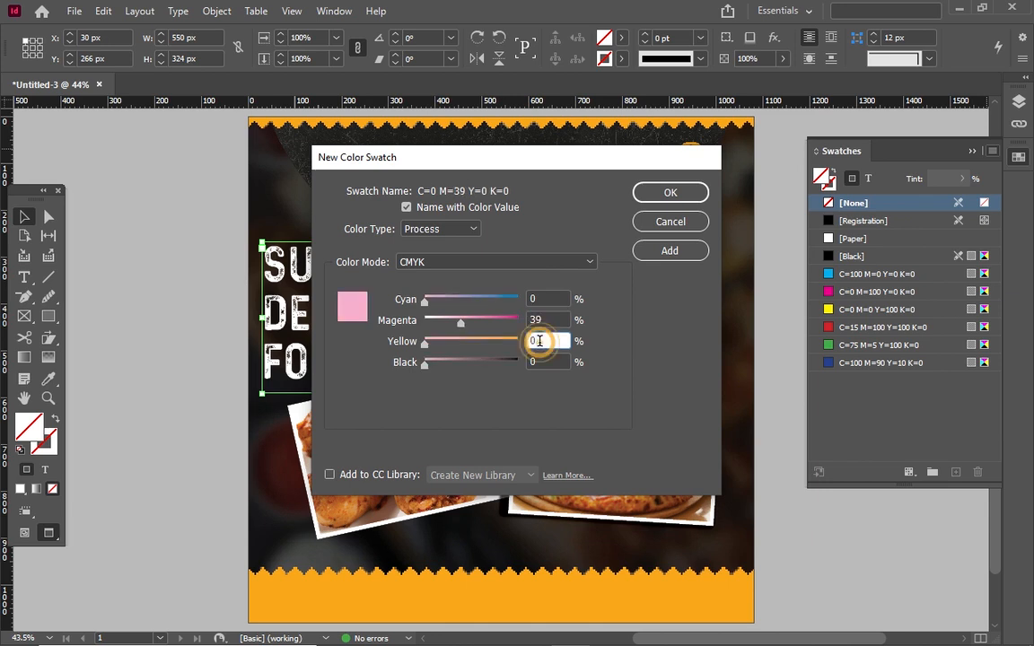
type("100")
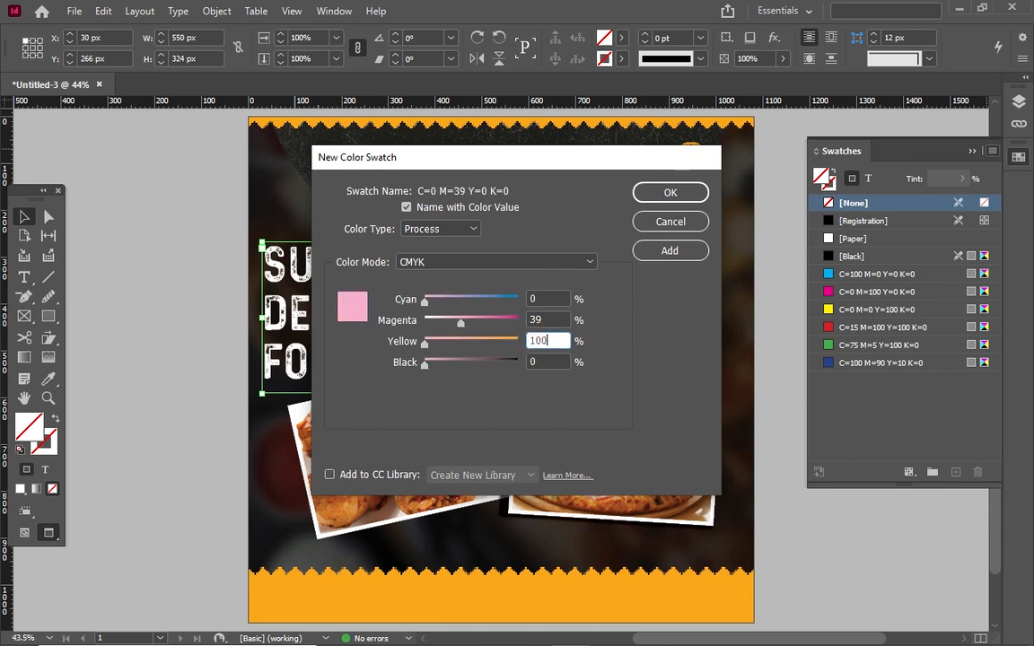
key("Tab")
left_click(549, 361)
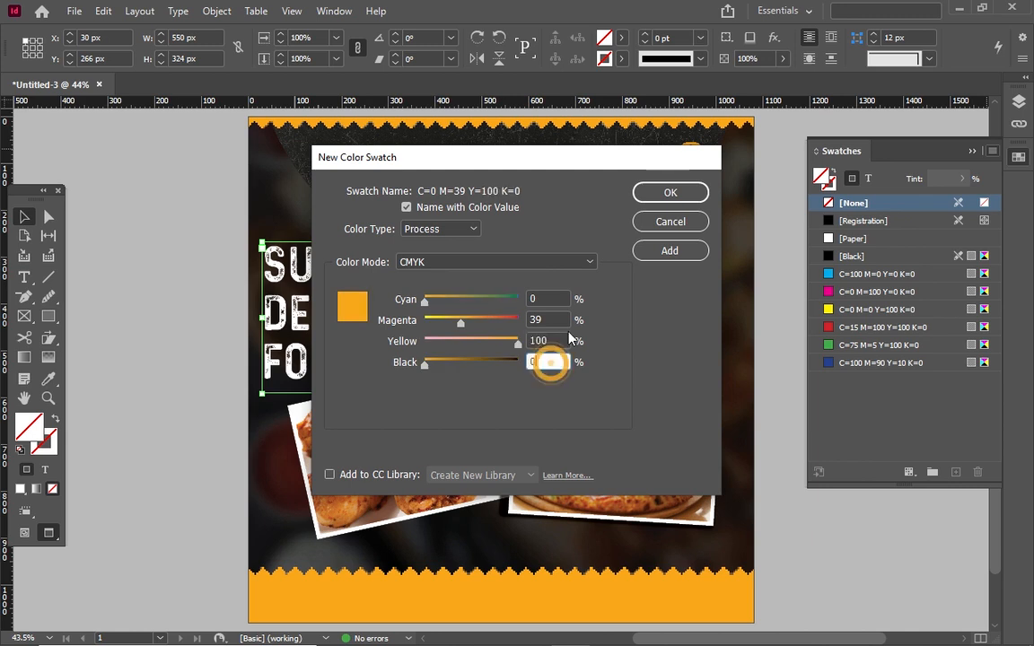
left_click(669, 194)
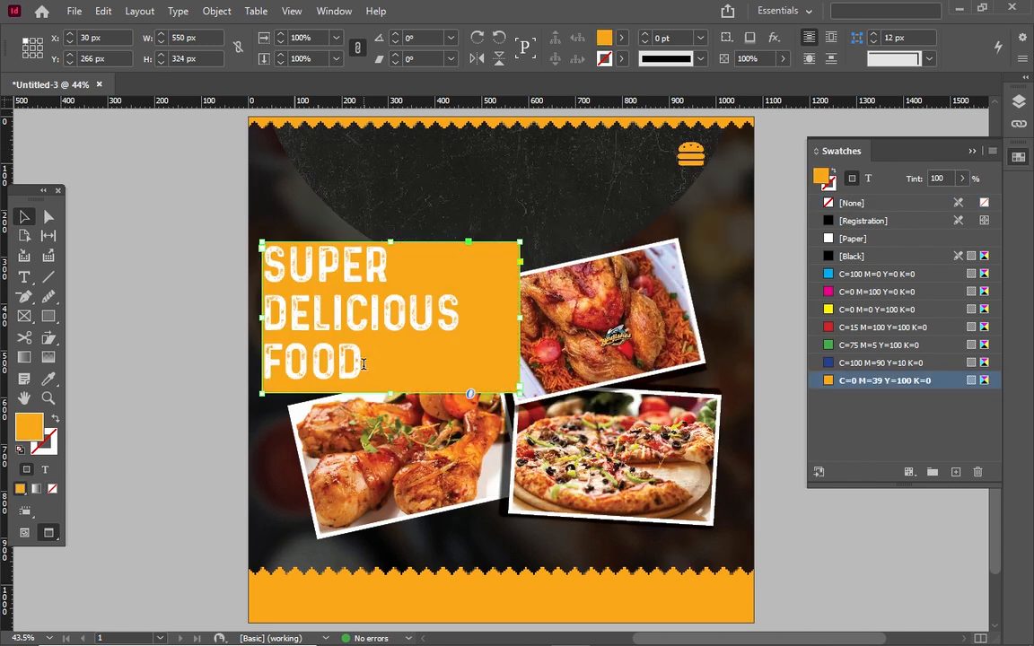
double_click(363, 363)
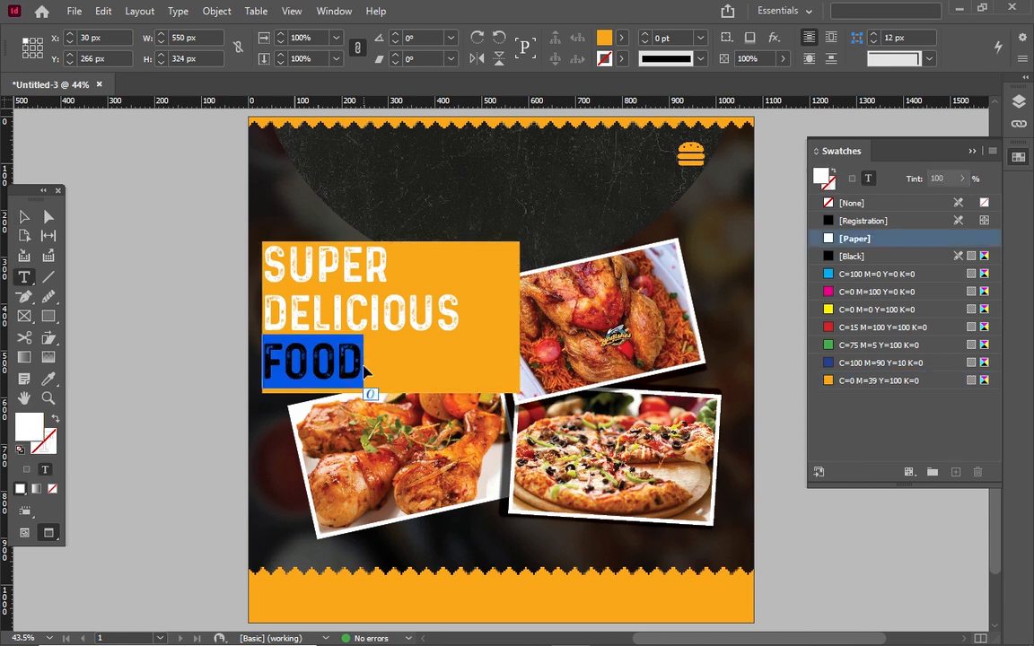
key("ctrl+z")
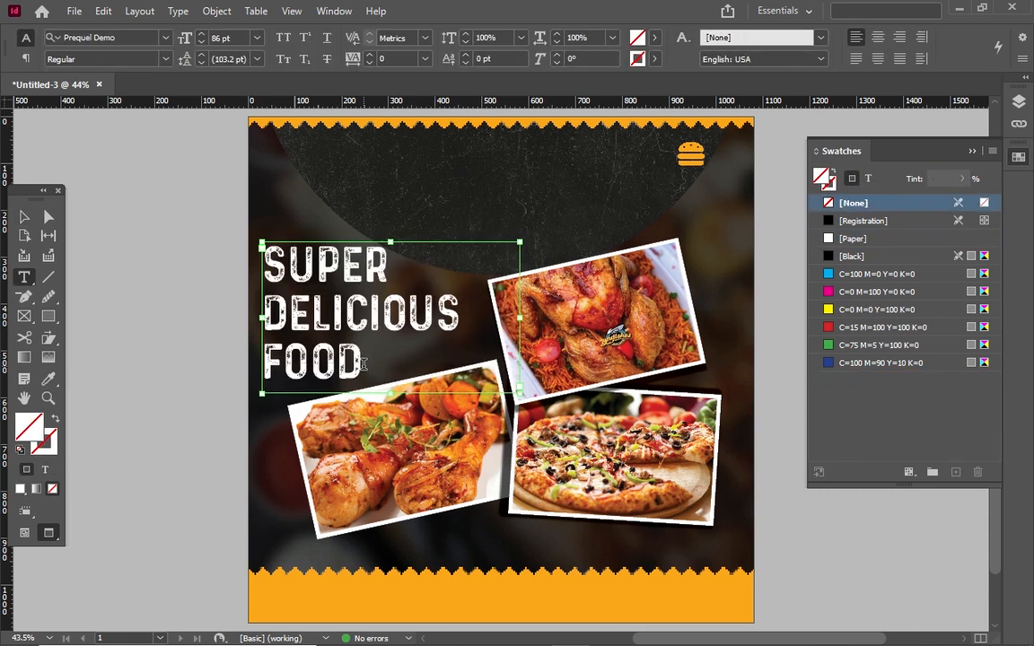
Step: Colour the headline word "FOOD" yellow with the C=0 M=0 Y=100 K=0 swatch
left_click_drag(364, 362, 256, 363)
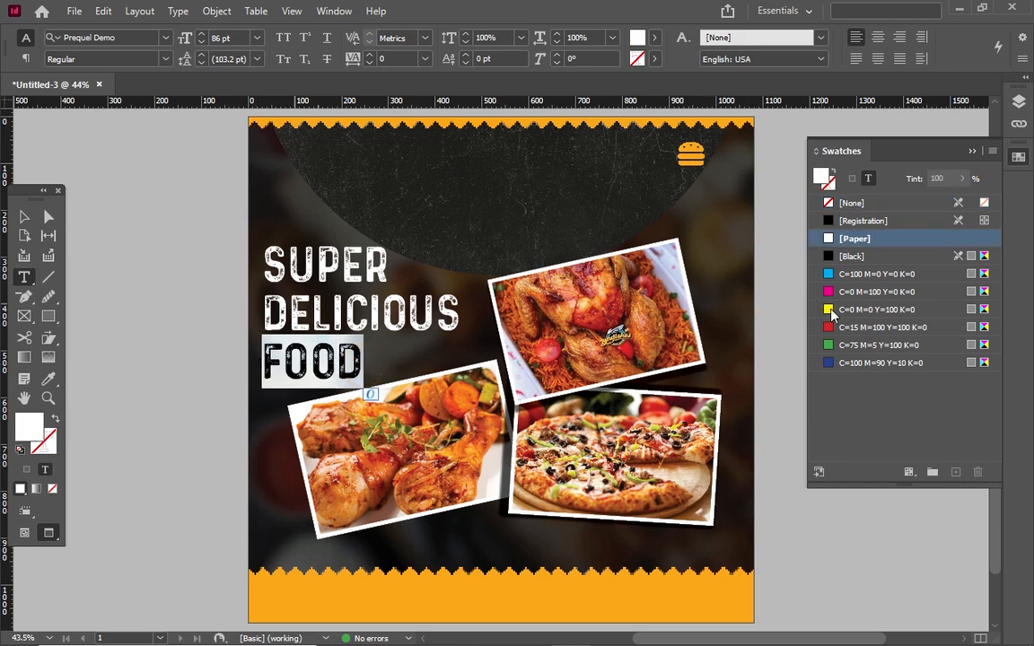
left_click(829, 310)
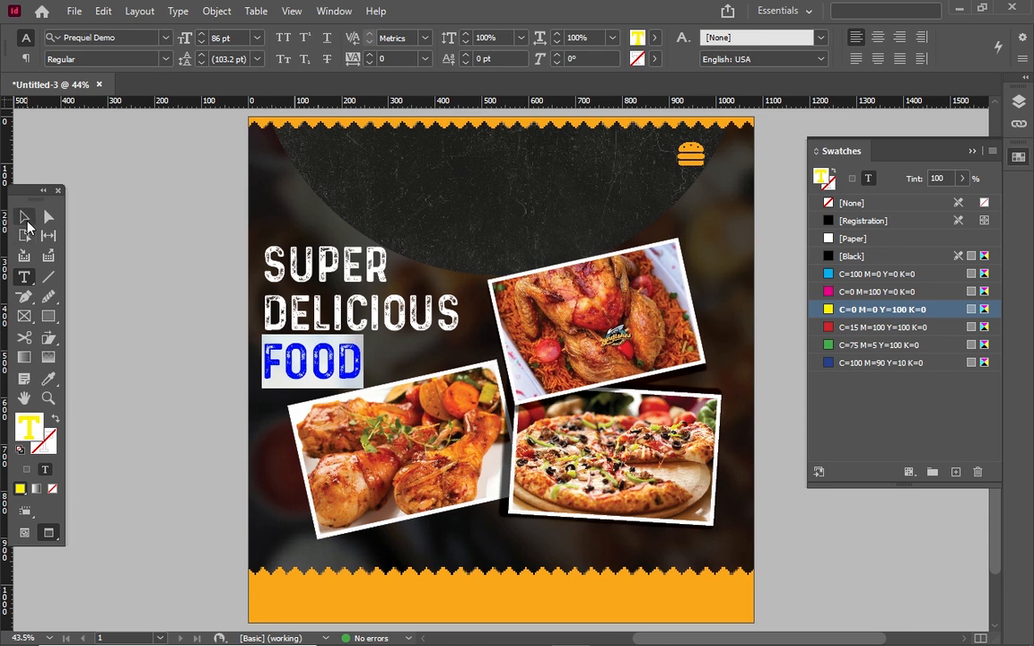
left_click(24, 216)
left_click(287, 273)
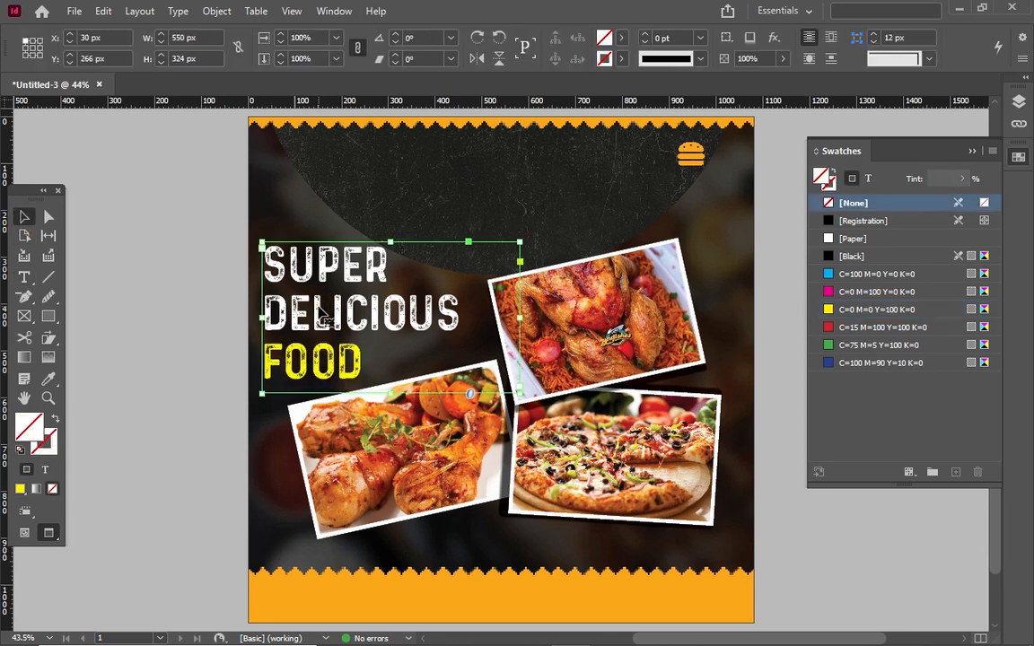
Step: Tighten the leading of the entire three-line headline to 86 pt
left_click(319, 310)
double_click(320, 311)
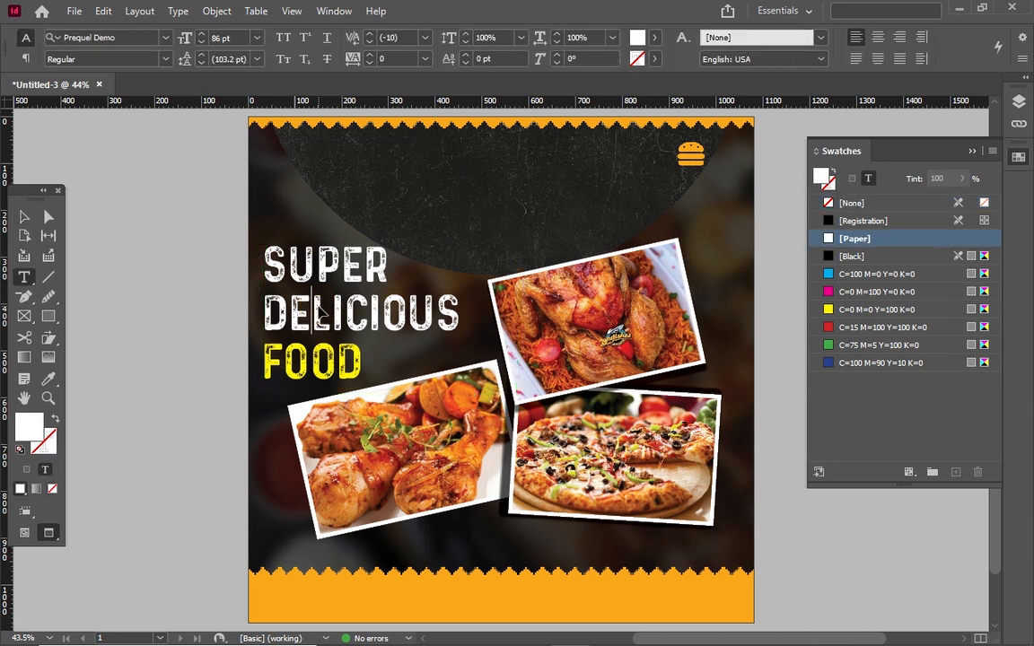
key("ctrl+a")
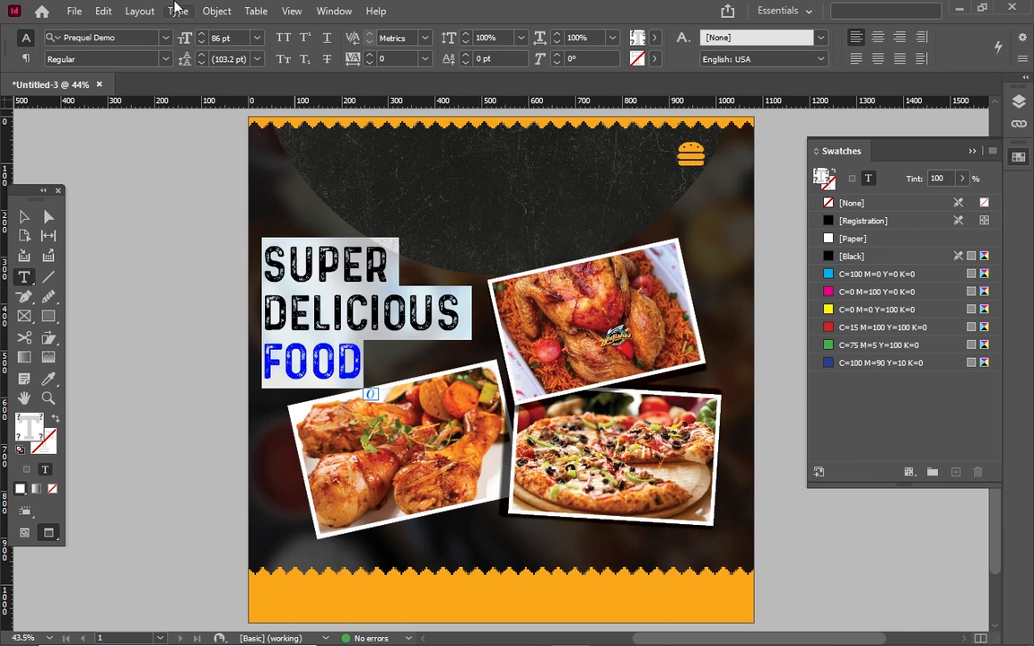
left_click(202, 54)
left_click(203, 61)
left_click(203, 61)
left_click(203, 61)
left_click(202, 61)
left_click(202, 61)
left_click(203, 61)
left_click(202, 61)
left_click(203, 61)
left_click(202, 61)
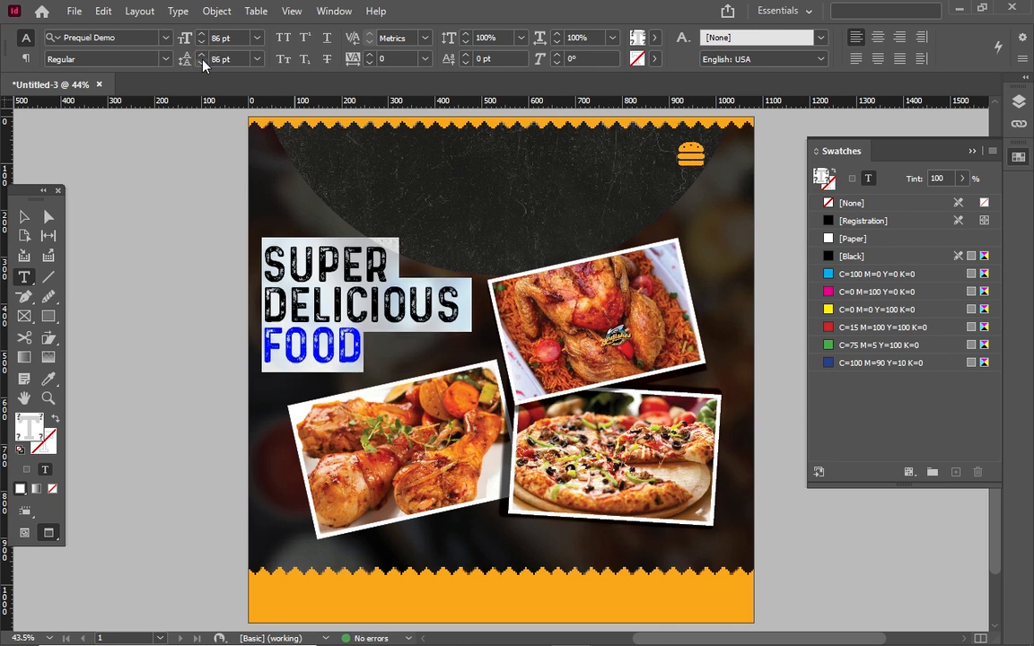
left_click(357, 344)
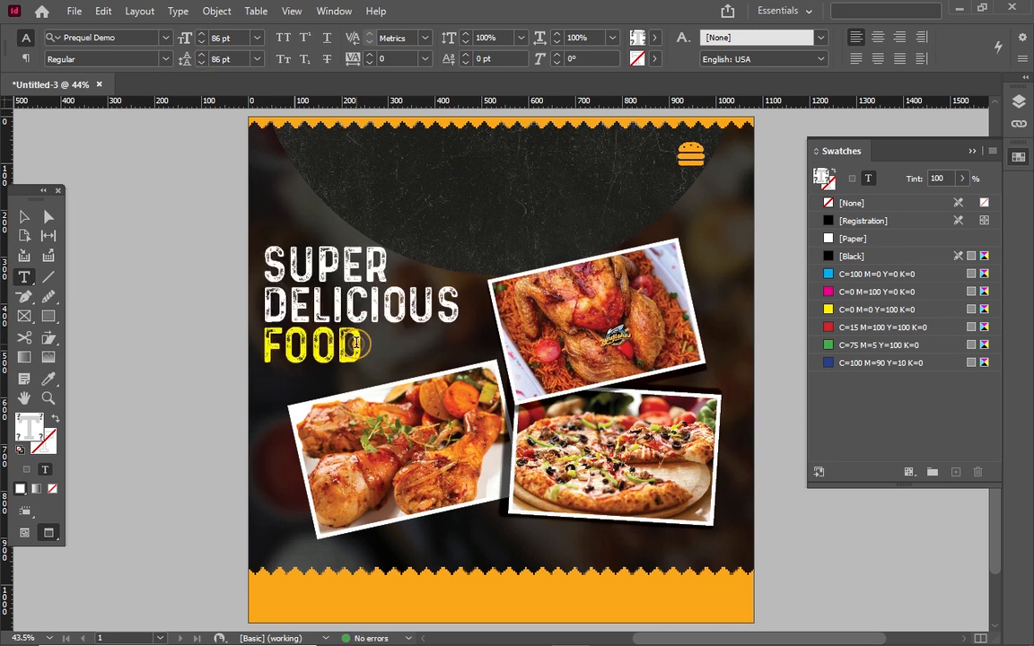
Step: Try enlarging the word "FOOD" and changing the leading of the whole headline, and undo both
left_click_drag(356, 344, 249, 357)
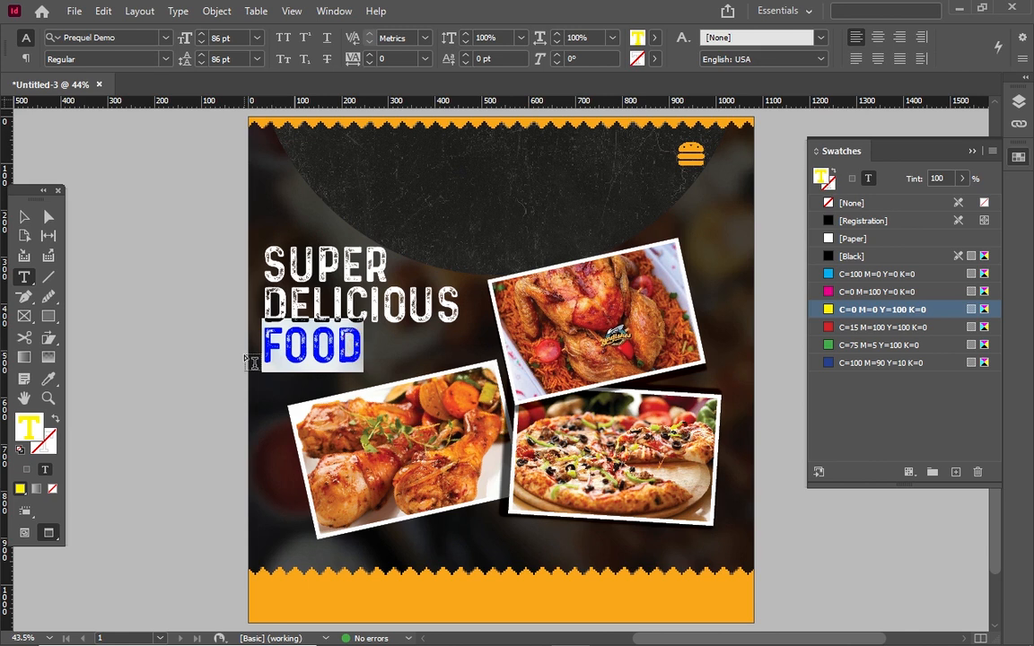
double_click(217, 40)
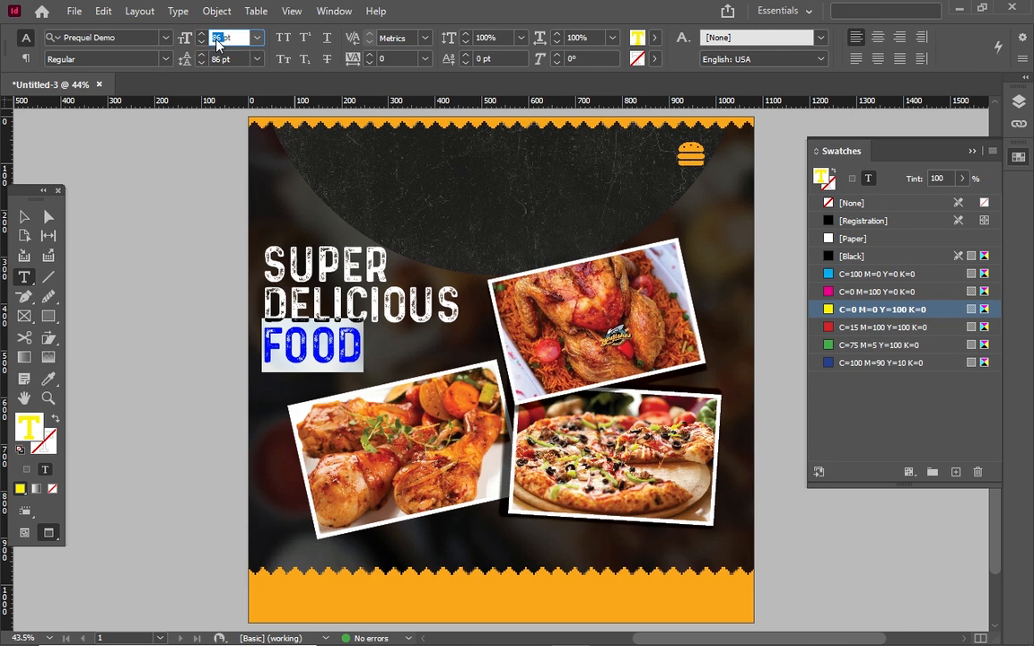
type("100")
key("Return")
left_click(24, 216)
double_click(398, 359)
left_click_drag(399, 360, 208, 101)
left_click(204, 56)
left_click(205, 56)
left_click(204, 55)
left_click(204, 56)
left_click(203, 62)
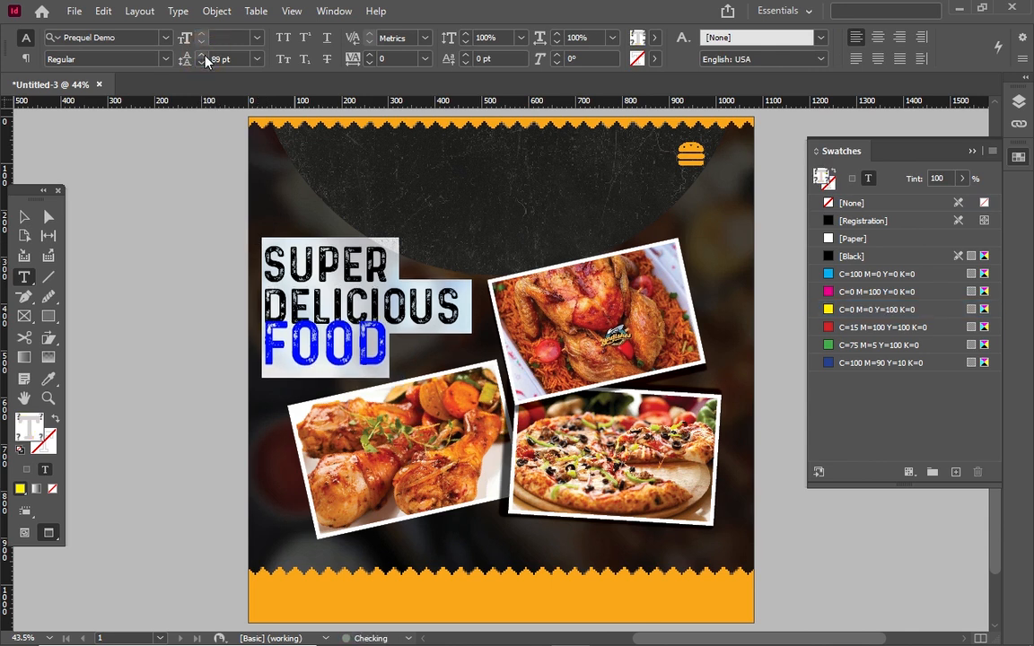
left_click(202, 62)
left_click(203, 62)
key("ctrl+z")
key("ctrl+z")
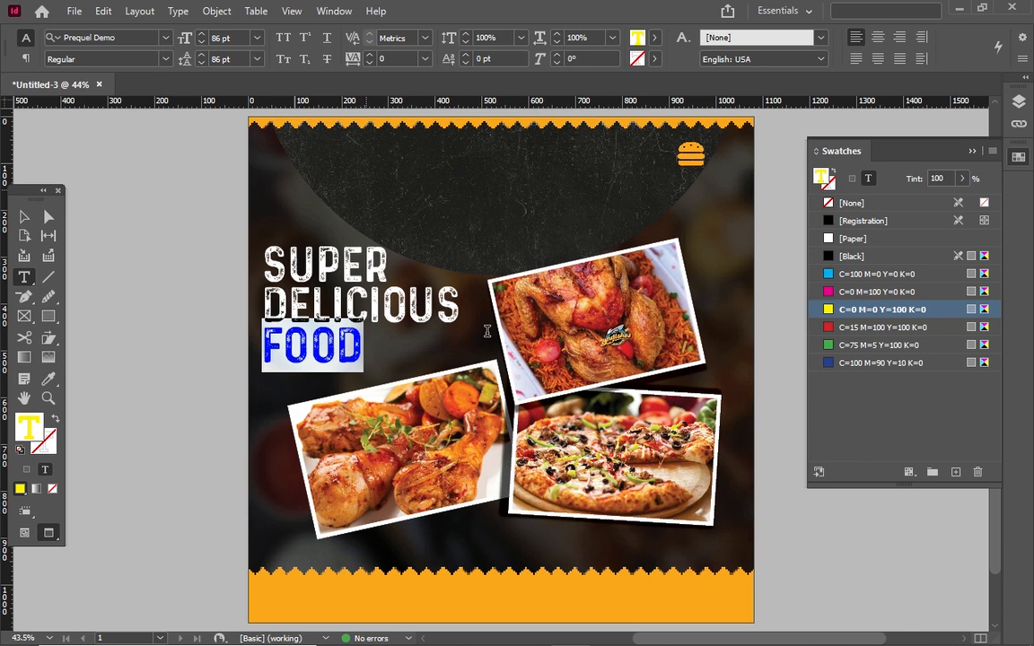
Step: Raise the leading of the word "FOOD" to 100 pt
left_click(200, 55)
left_click(201, 55)
left_click(200, 55)
left_click(200, 55)
left_click(200, 55)
left_click(200, 55)
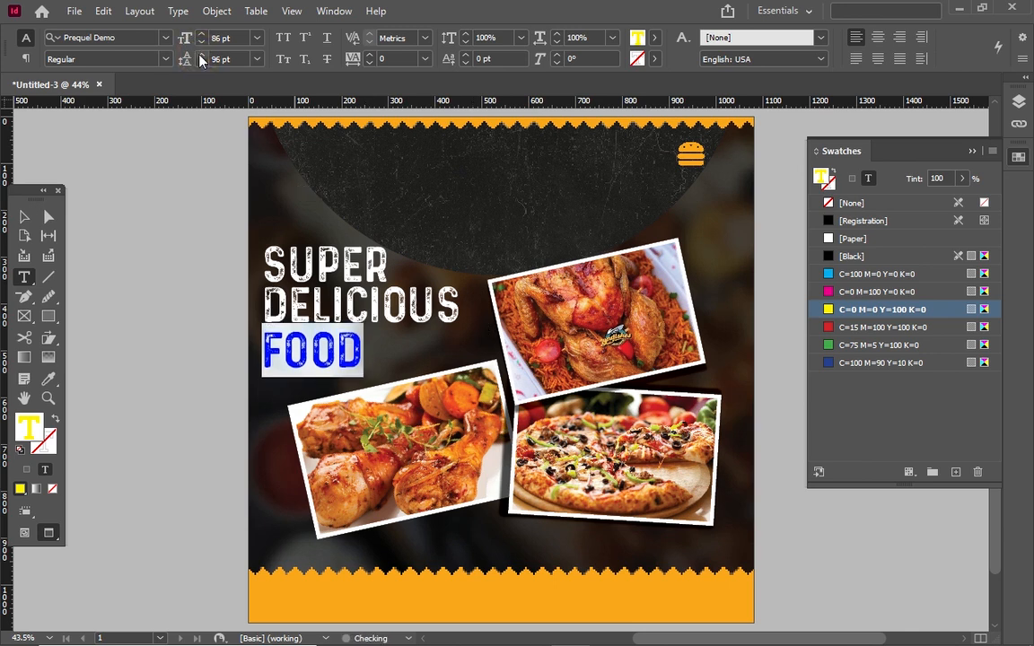
left_click(200, 54)
left_click(201, 55)
left_click(200, 55)
left_click(200, 55)
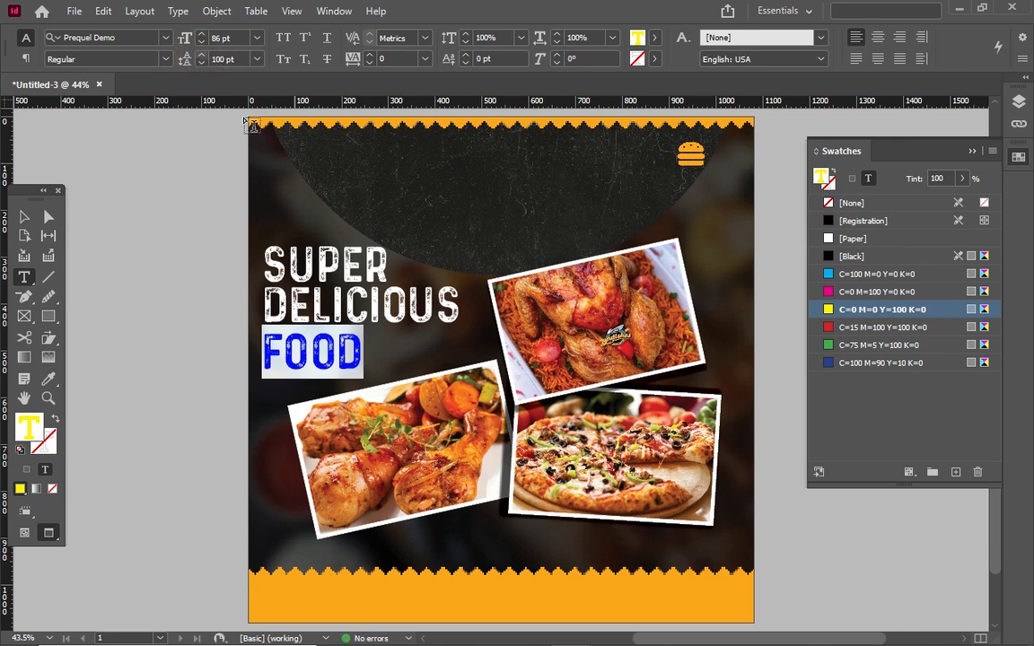
Step: Enlarge the word "FOOD" to a font size of 108 pt
left_click(216, 37)
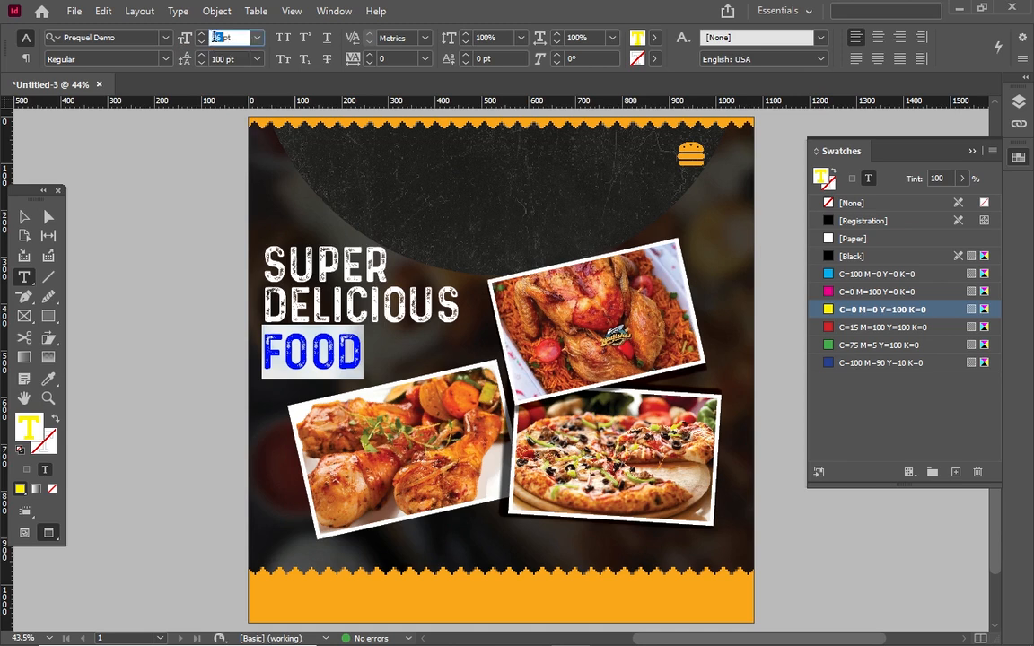
type("10pt")
type("8")
key("Return")
left_click(231, 67)
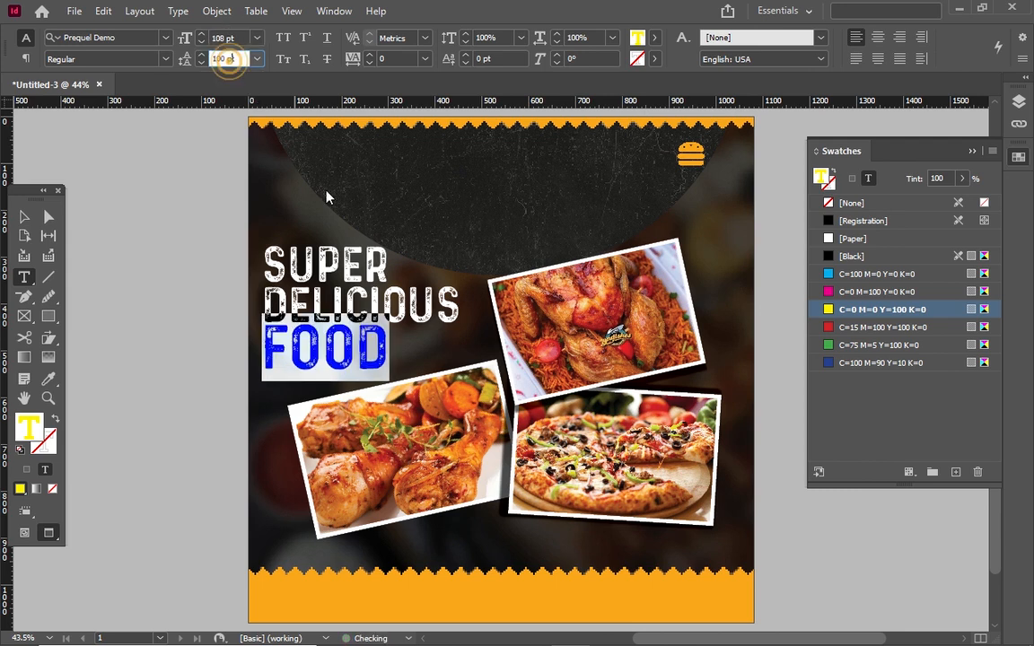
left_click(24, 218)
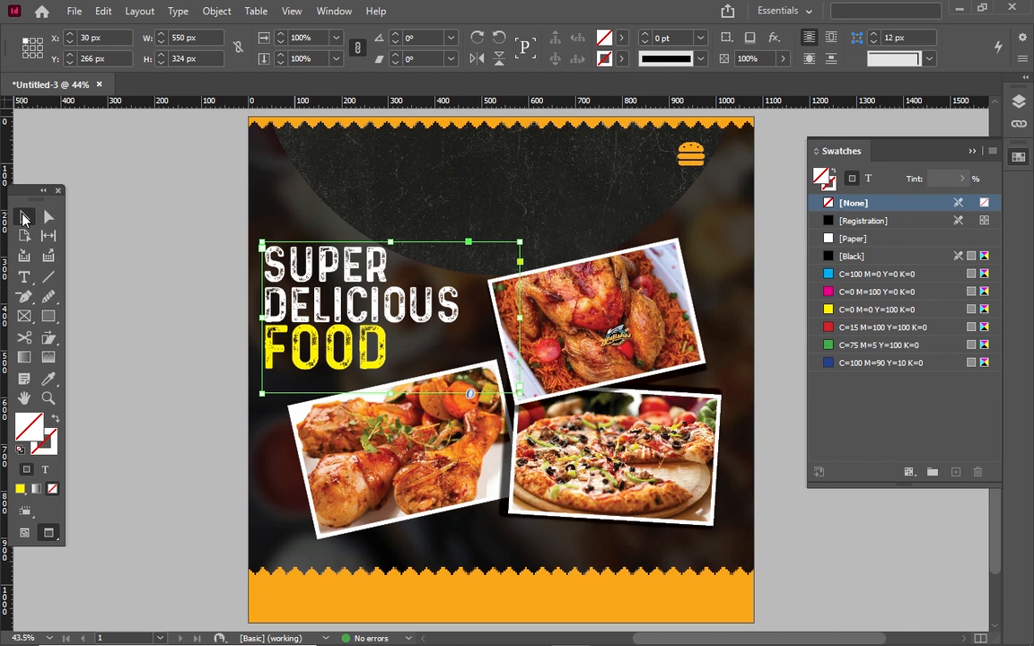
Step: Increase the leading of the word "FOOD" to 103 pt
double_click(376, 343)
left_click_drag(396, 354, 259, 337)
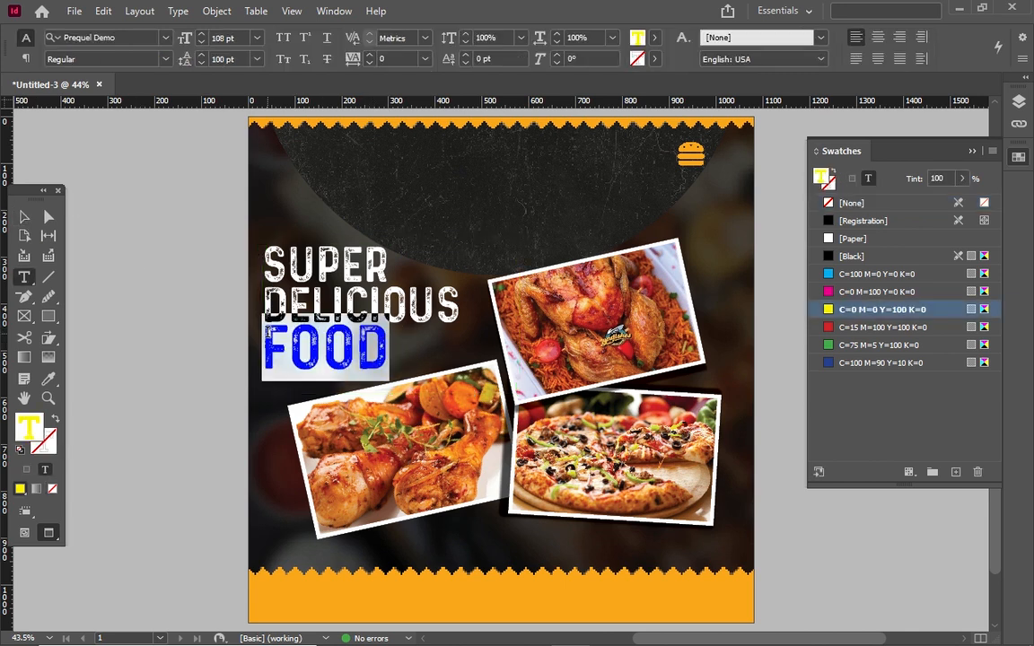
left_click(199, 55)
left_click(199, 54)
left_click(199, 54)
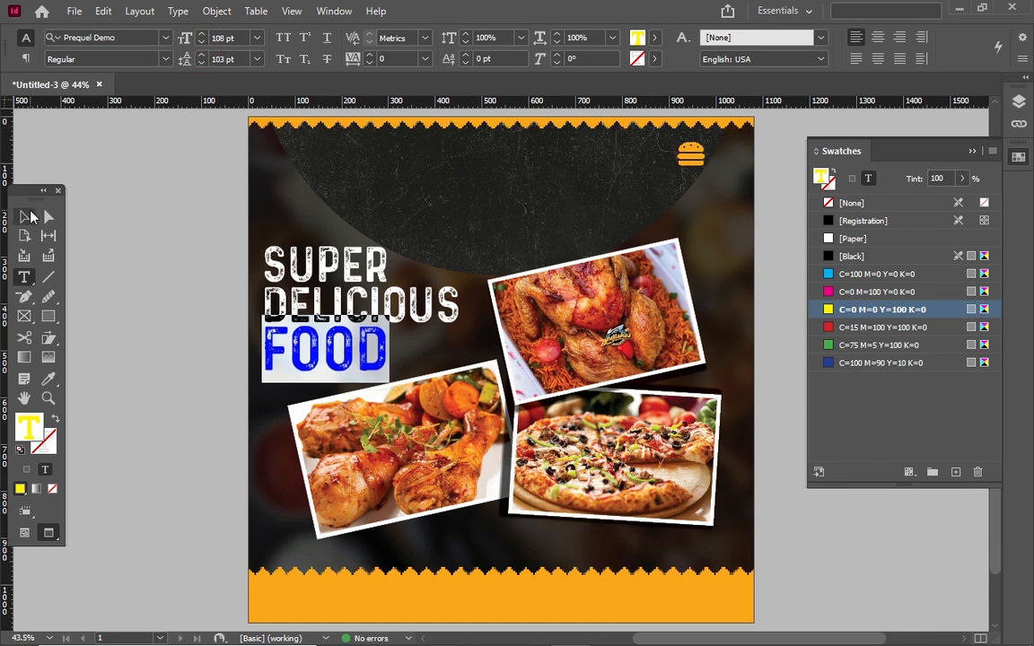
Step: Rotate the headline frame to about 8.5° and move it up and right to about X 124 px, Y 211 px
left_click(26, 214)
left_click(406, 365)
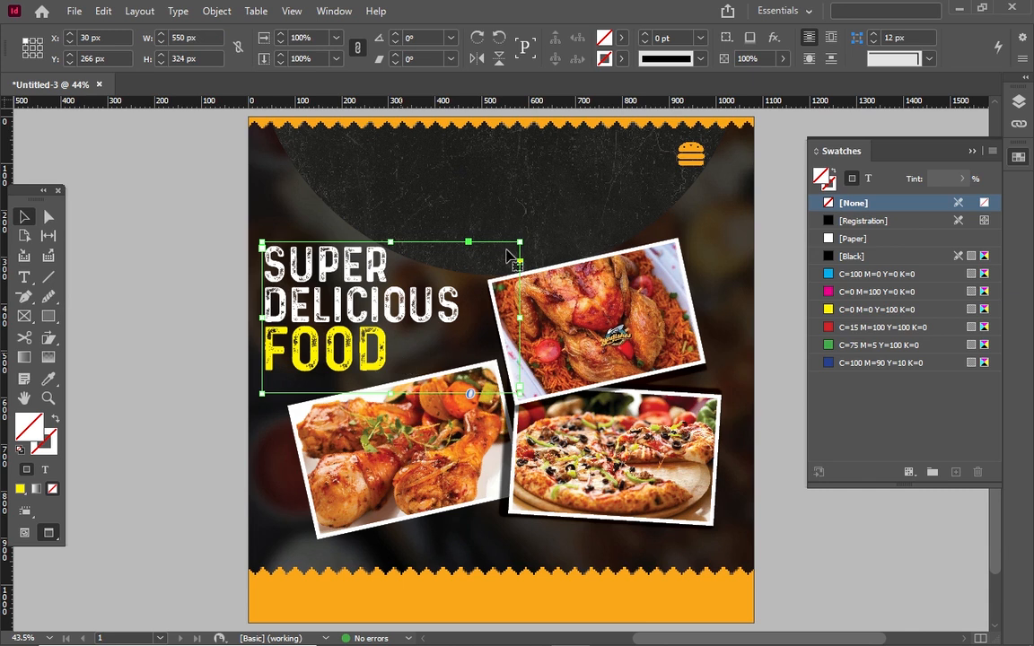
left_click_drag(524, 234, 523, 211)
left_click_drag(357, 319, 435, 265)
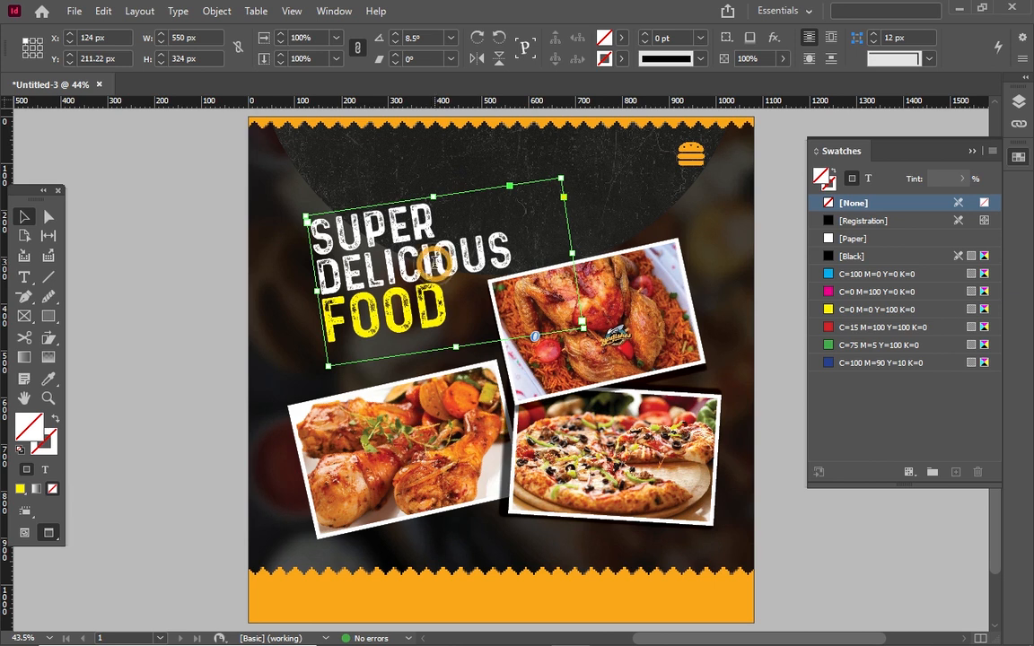
double_click(440, 269)
key("ctrl+a")
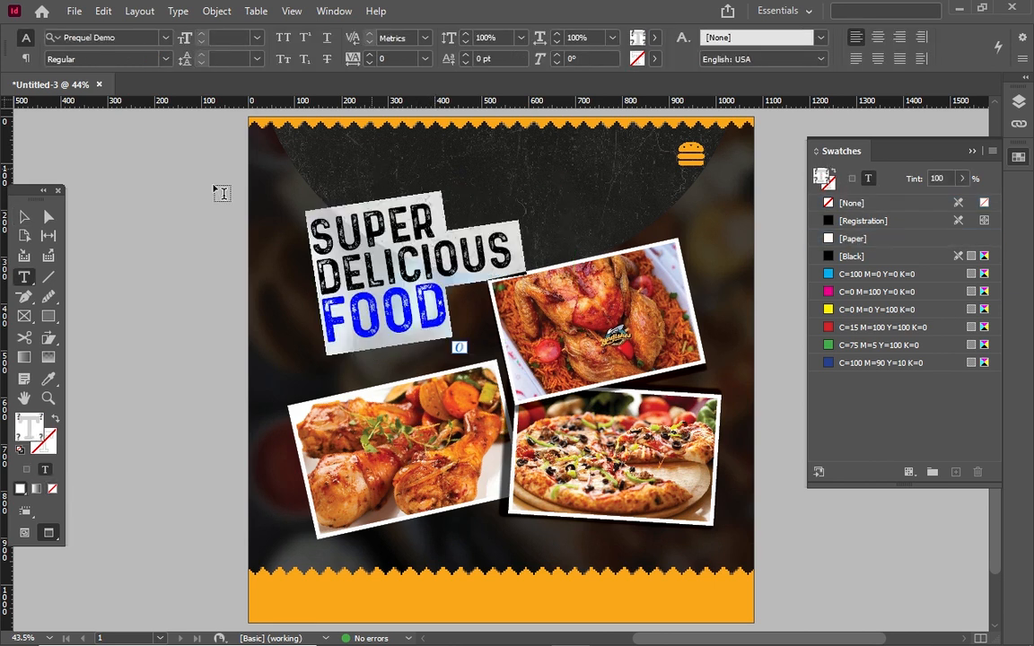
left_click(20, 218)
left_click(340, 230)
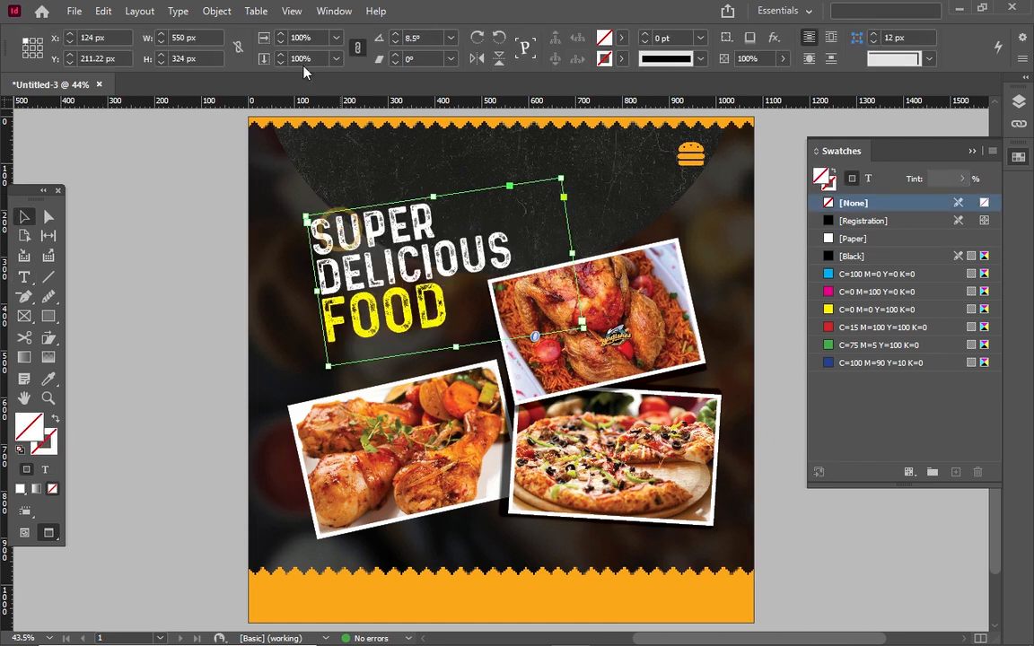
left_click(218, 11)
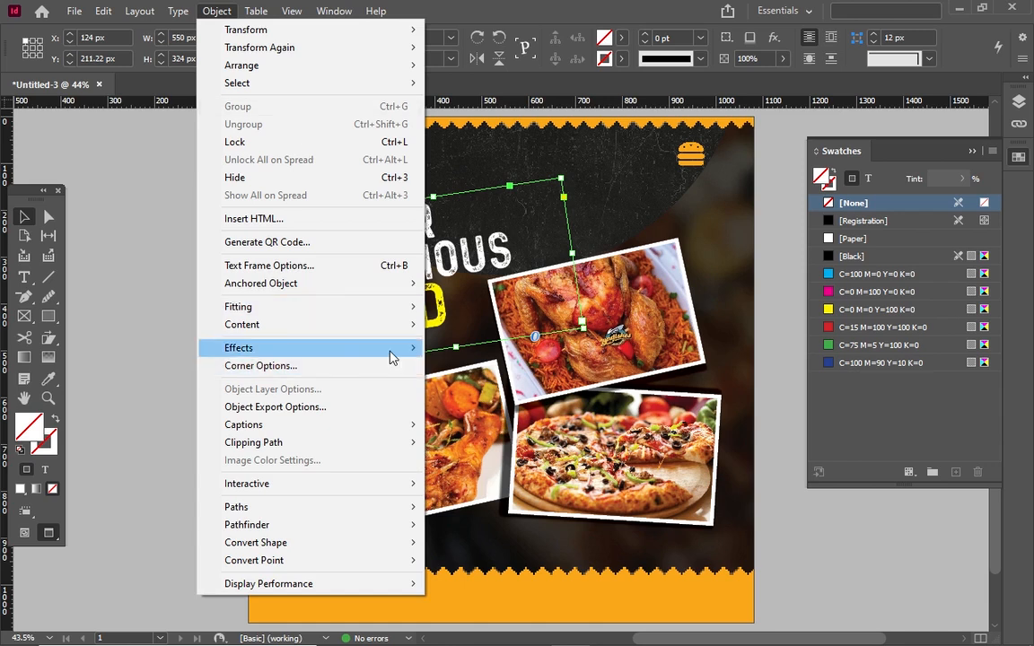
mouse_move(391, 357)
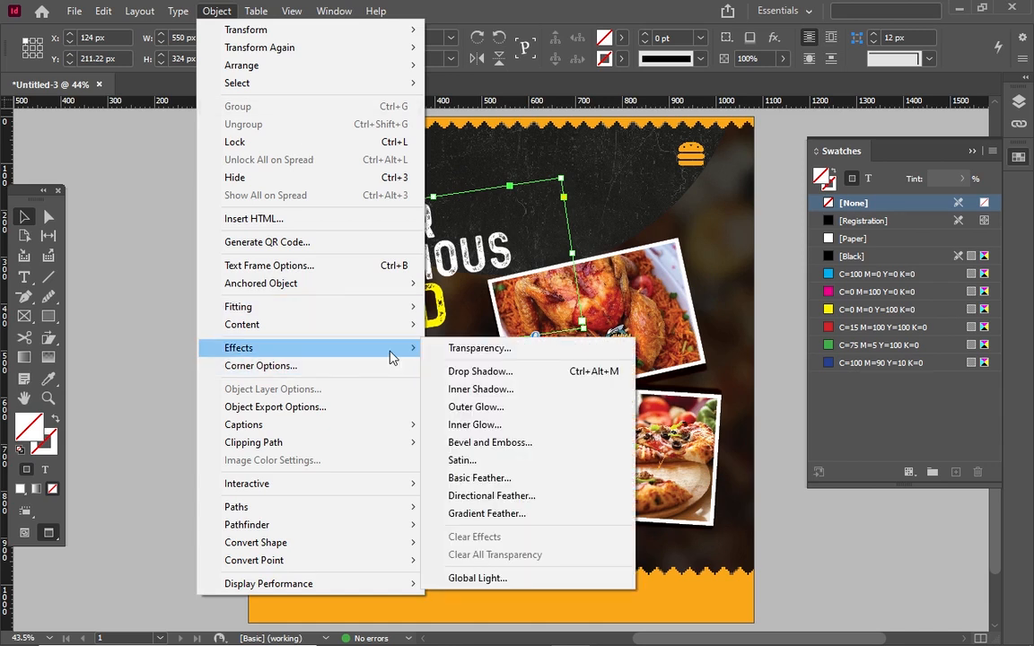
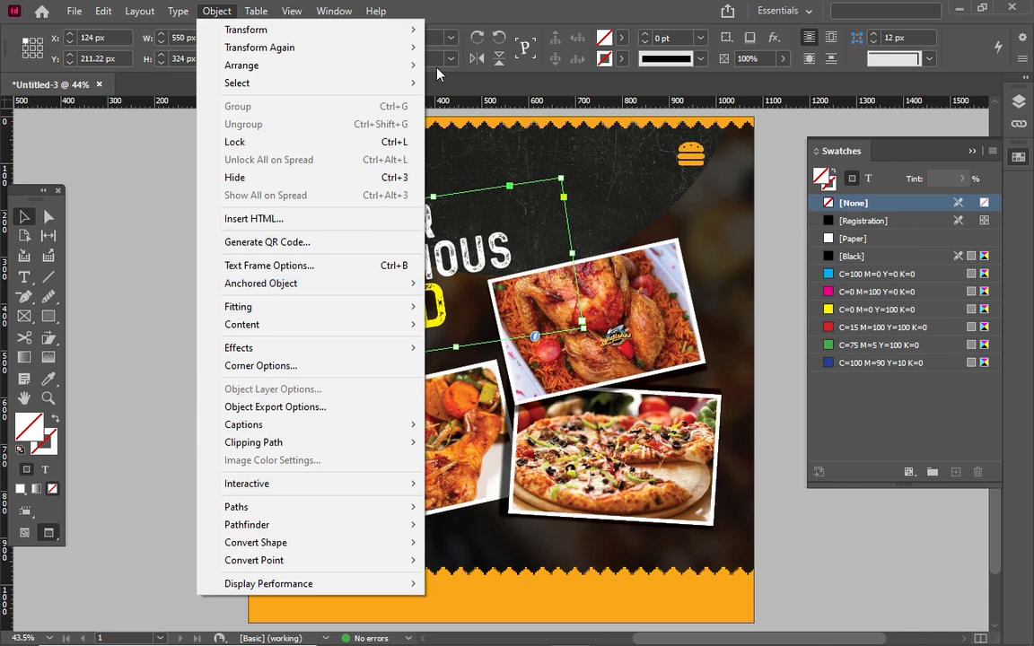
left_click(447, 11)
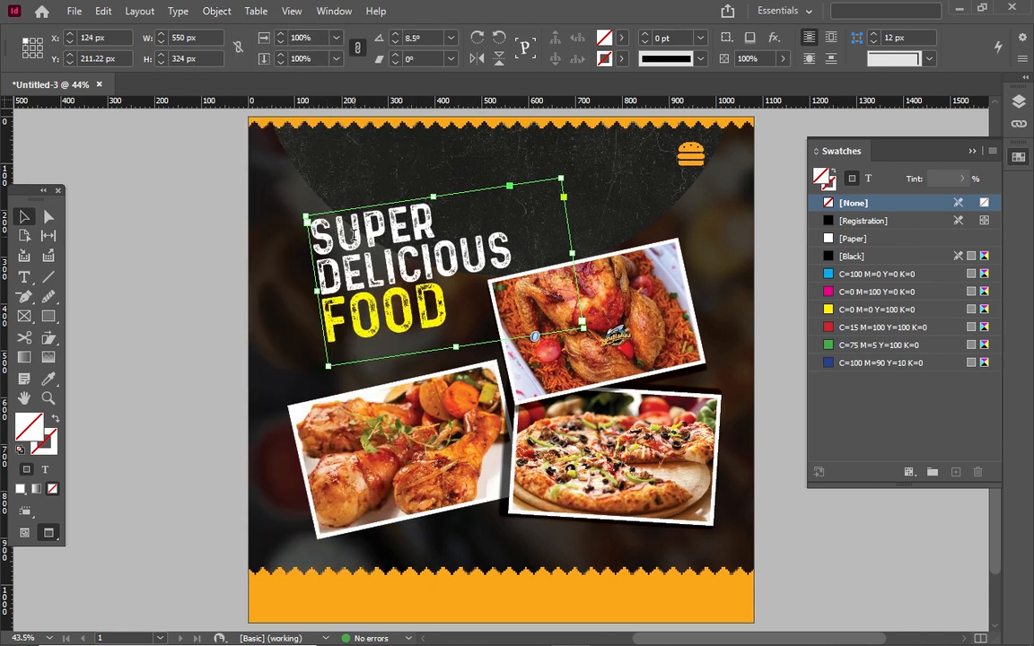
Step: Skew all of the headline's text by 8° and deselect its frame
double_click(355, 235)
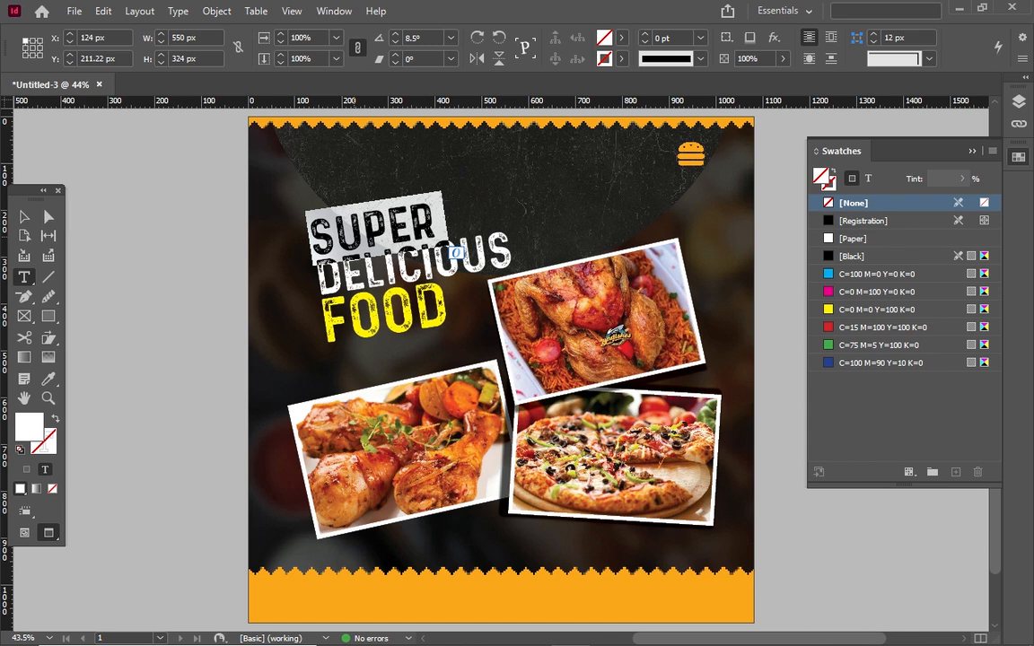
key("ctrl+a")
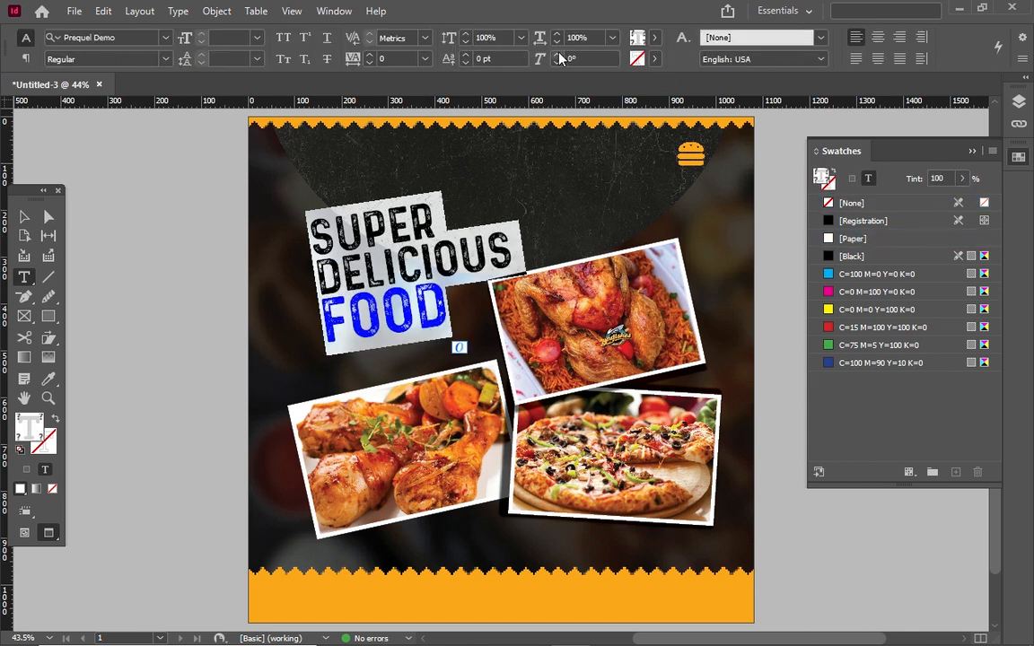
left_click(558, 54)
left_click(558, 54)
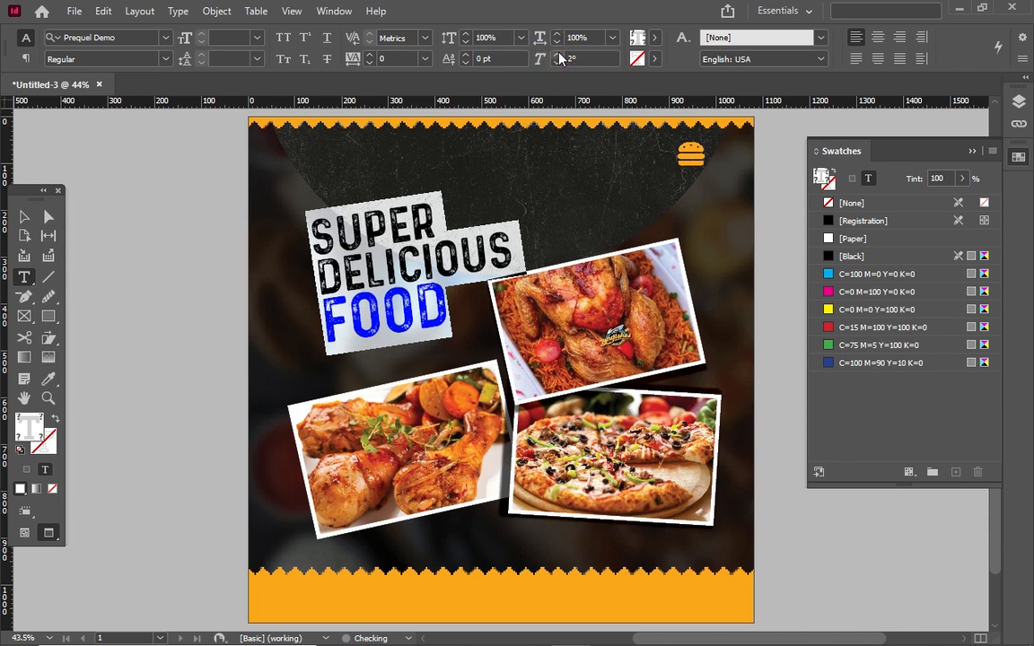
left_click(558, 55)
left_click(558, 55)
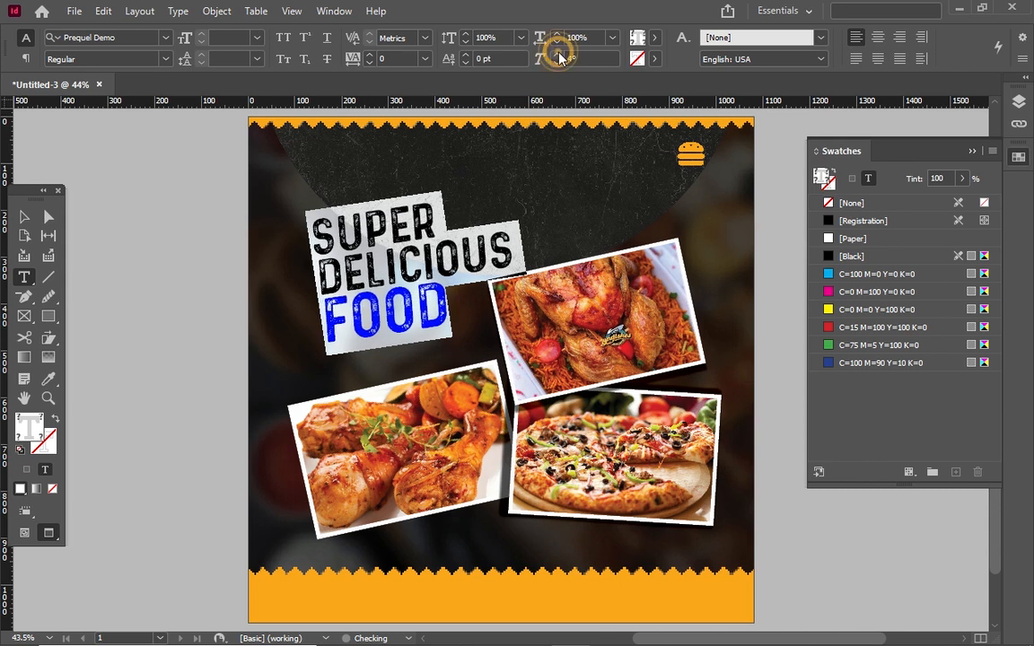
left_click(558, 54)
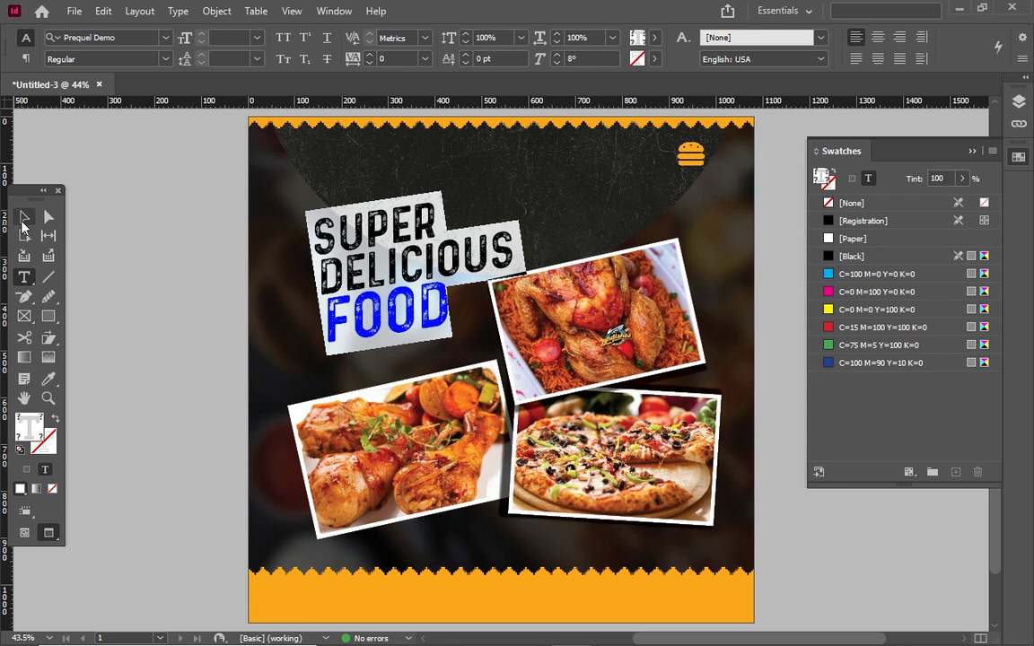
left_click(23, 219)
left_click(309, 271)
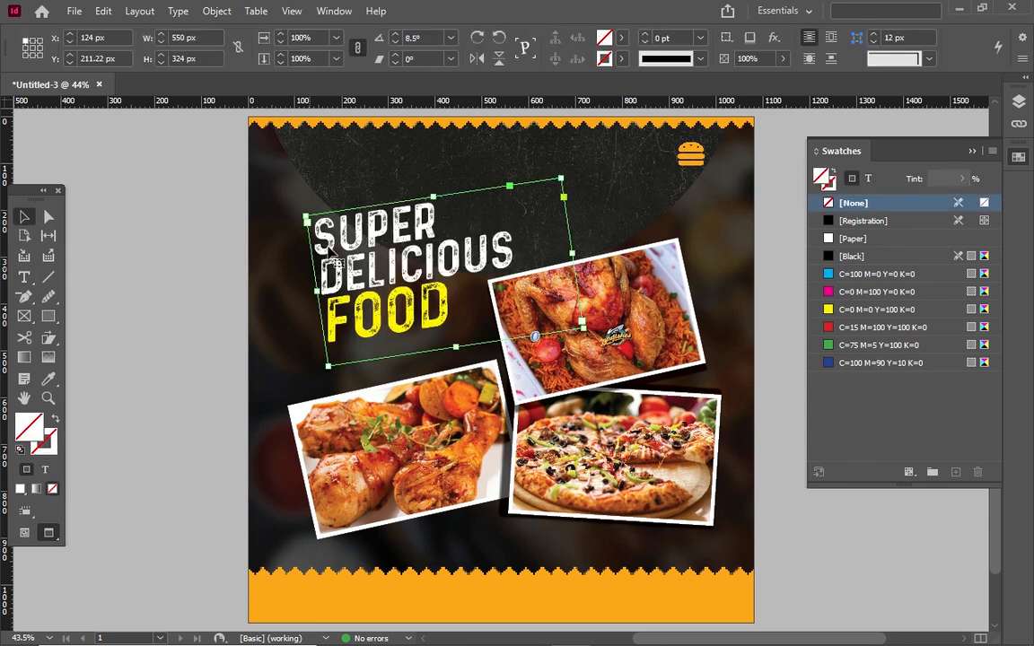
left_click(267, 197)
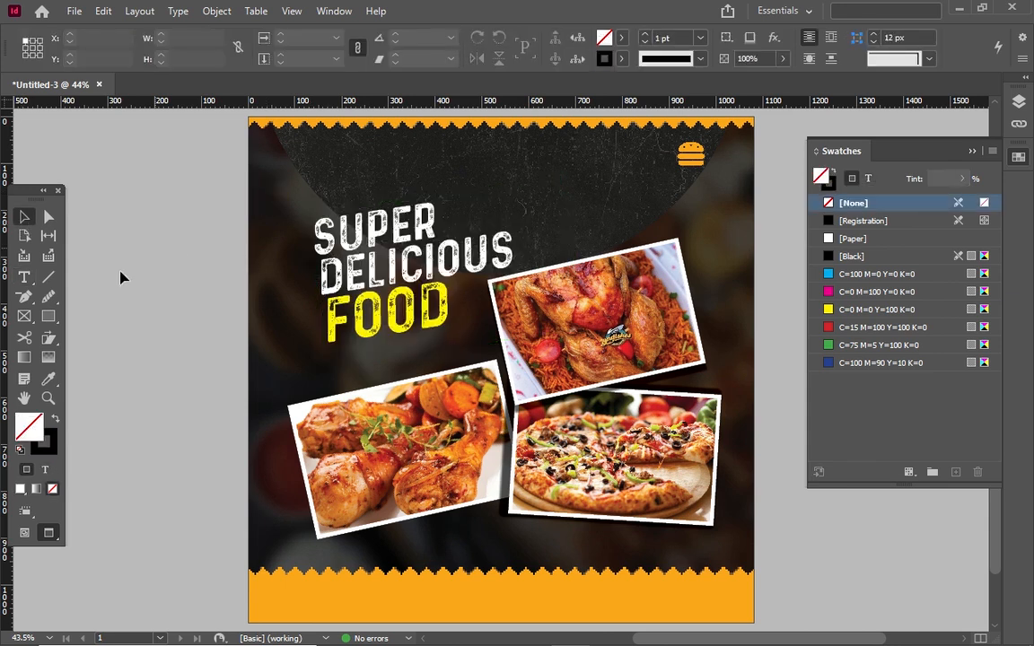
Step: Create a three-sided polygon of 100 by 100 px below the headline and swap its fill and stroke, giving a black fill
left_click(50, 317)
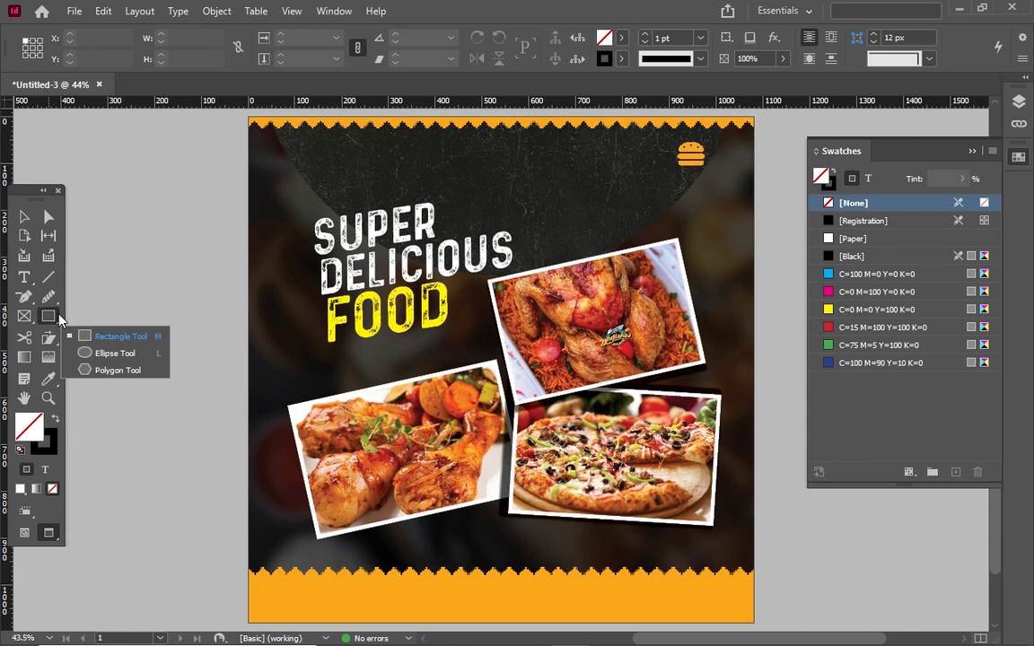
left_click(102, 370)
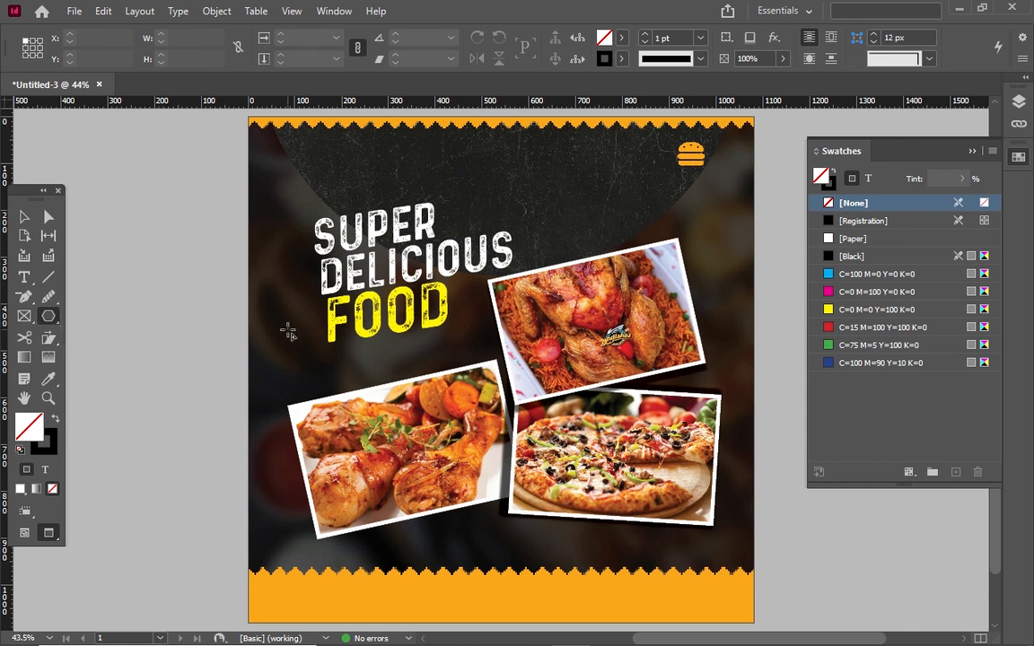
left_click(467, 300)
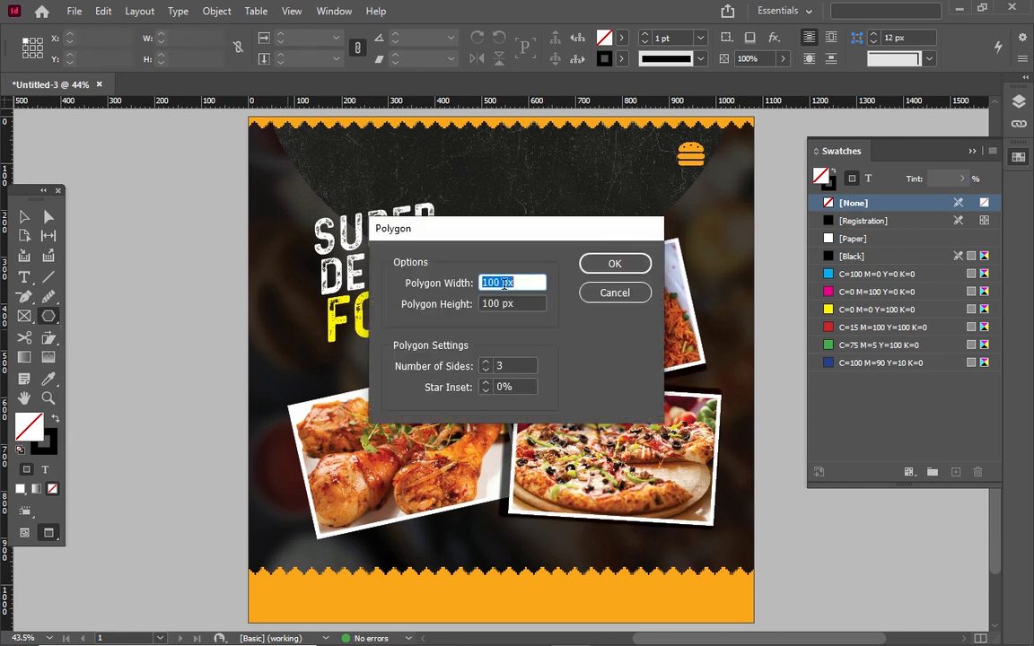
left_click(614, 265)
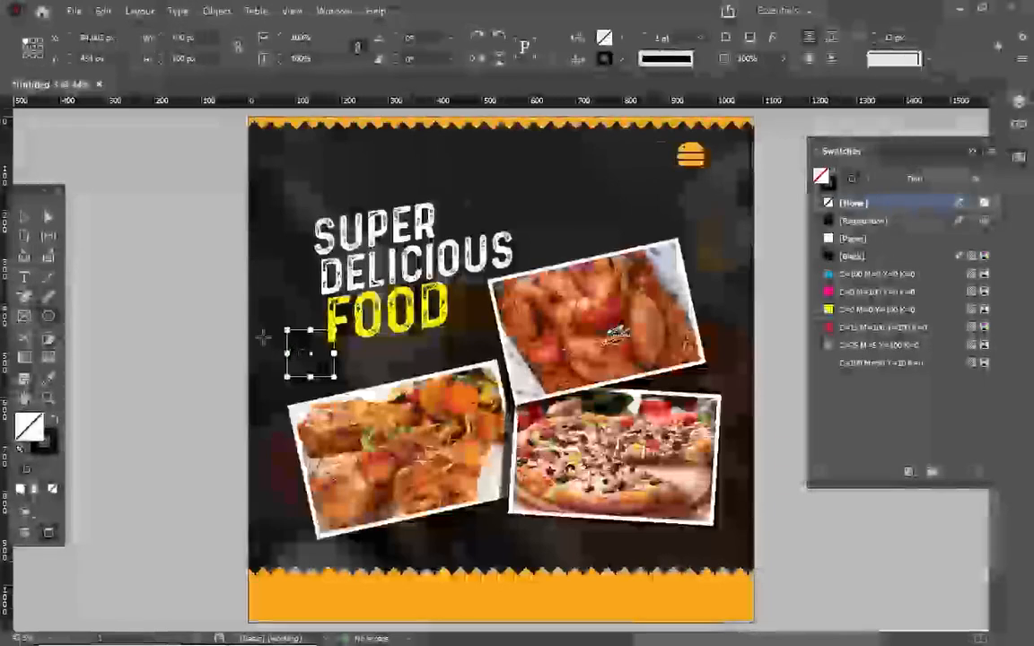
key("shift+x")
Step: Shrink the triangle to about 30 by 50 px, rotate it to -140° beside "SUPER", and fill it with yellow C=0 M=0 Y=100 K=0
key("v")
left_click_drag(277, 323, 318, 363)
left_click_drag(279, 322, 285, 240)
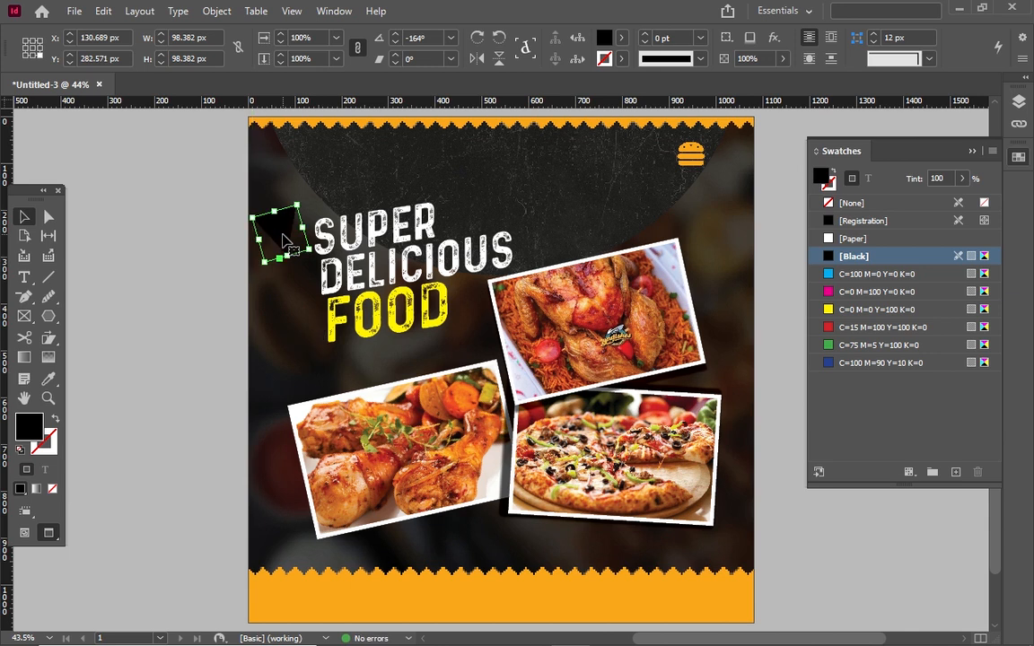
left_click_drag(286, 240, 278, 215)
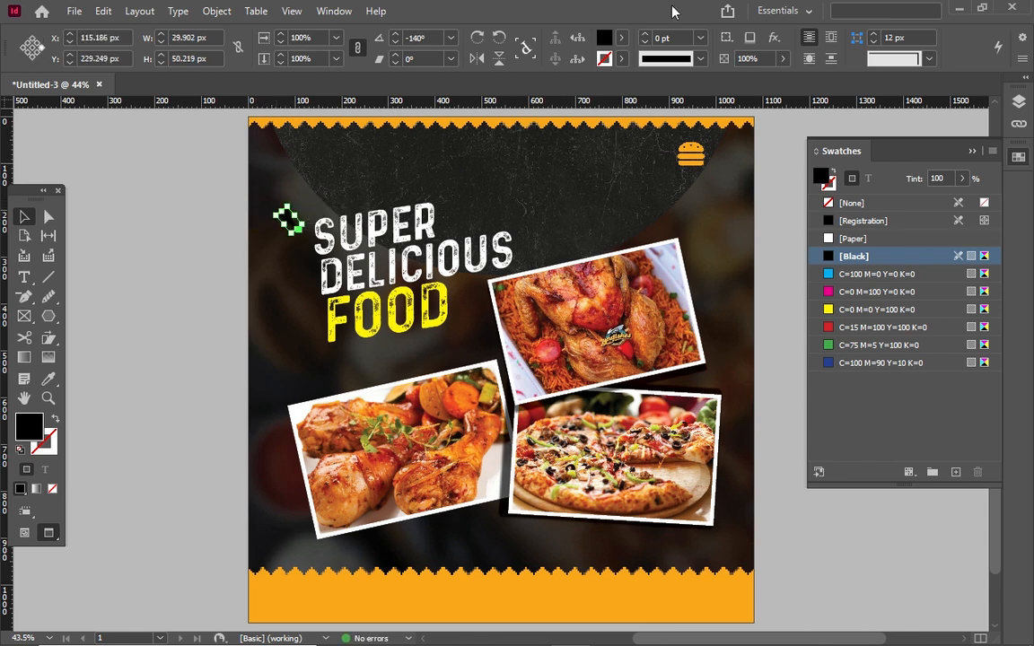
left_click(879, 308)
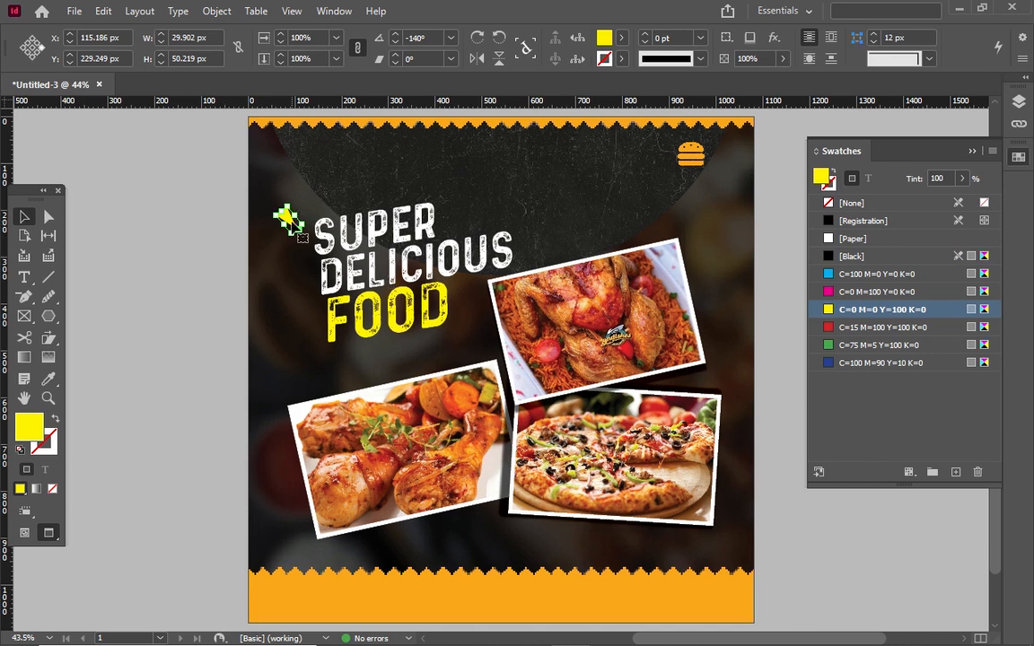
Step: Add a smaller copy of about 15 by 31 px below the yellow triangle, rotated to -87° and filled with [Paper]
left_click_drag(296, 229, 265, 238)
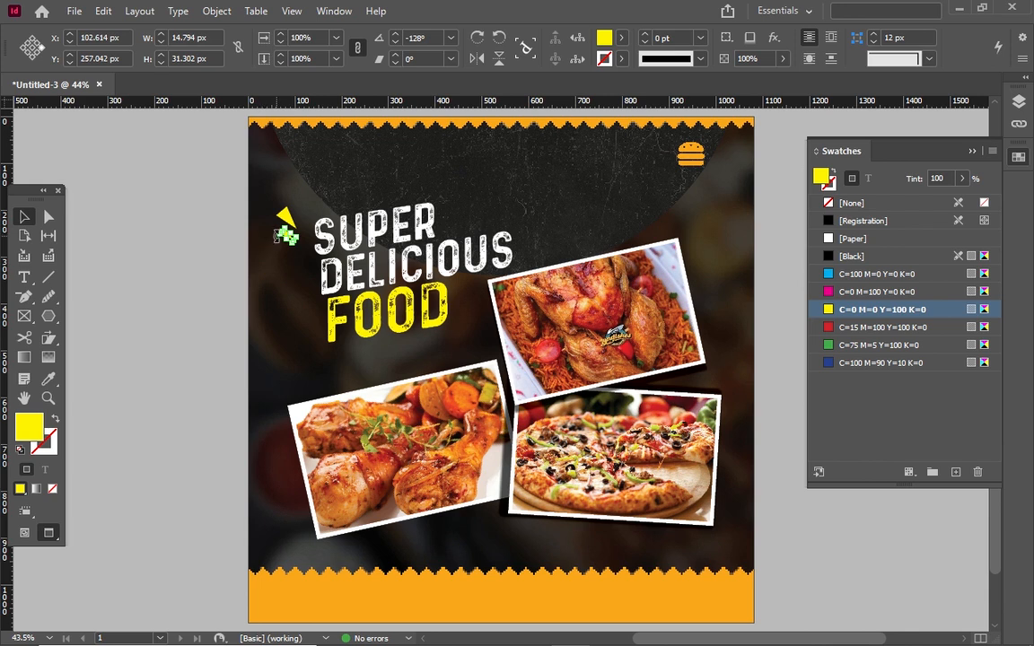
left_click_drag(276, 232, 272, 248)
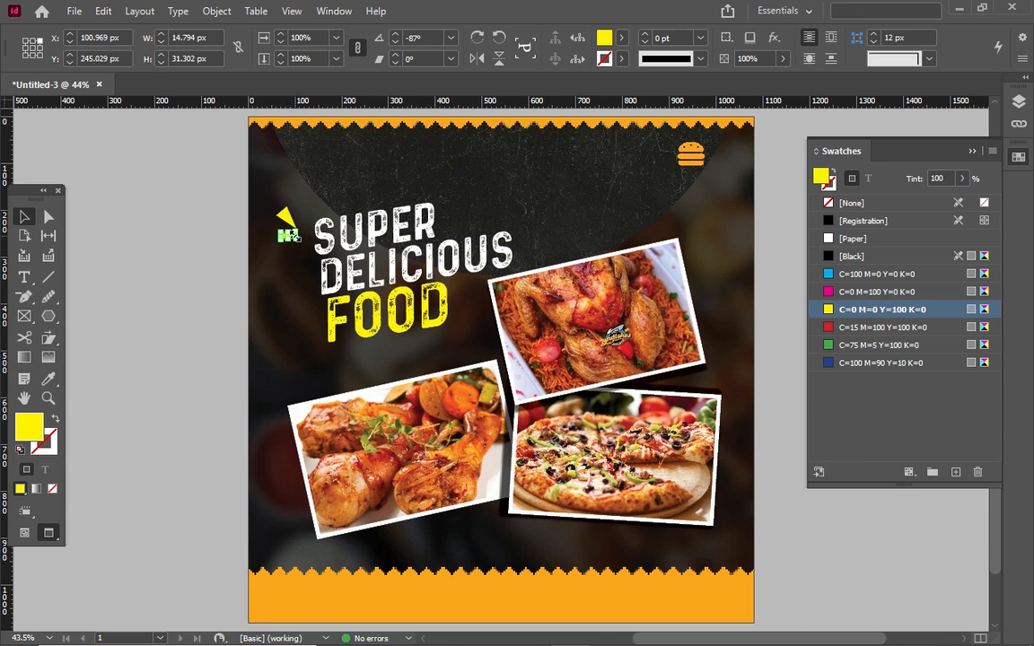
left_click_drag(287, 235, 283, 231)
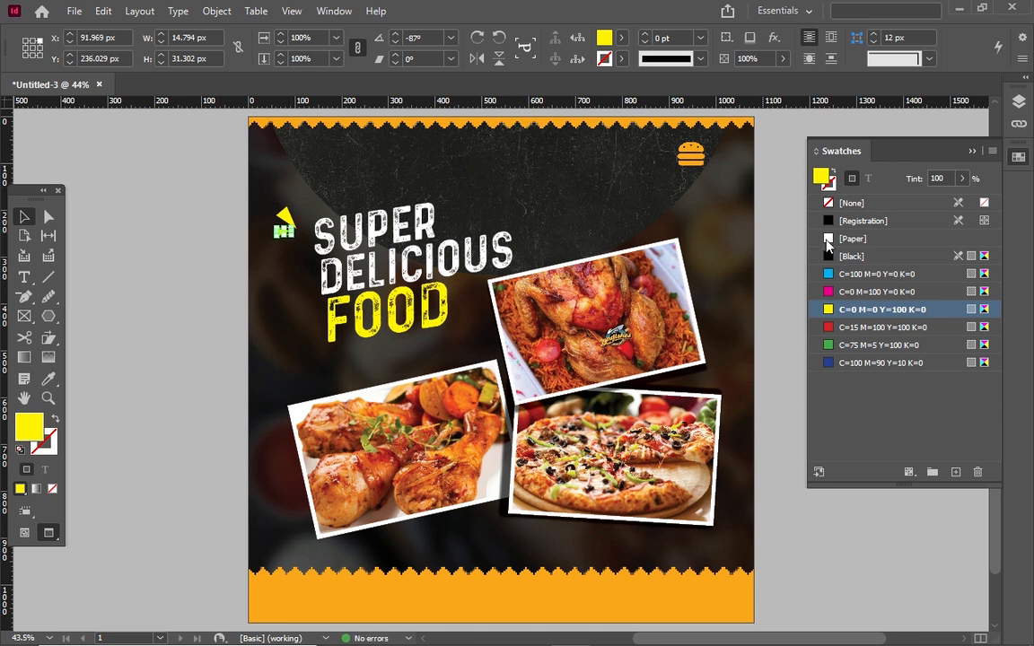
left_click(844, 240)
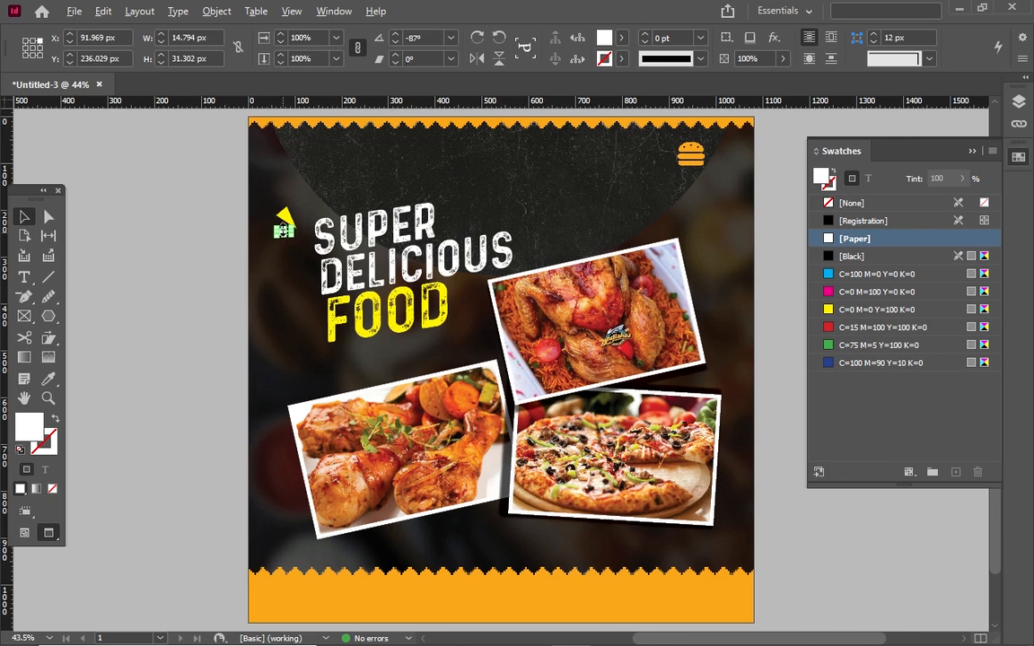
left_click(277, 264)
Step: Duplicate the small white triangle, rotate the copy to 180°, place it between the yellow triangle and "SUPER", and deselect it
left_click(281, 231)
key("ctrl+1")
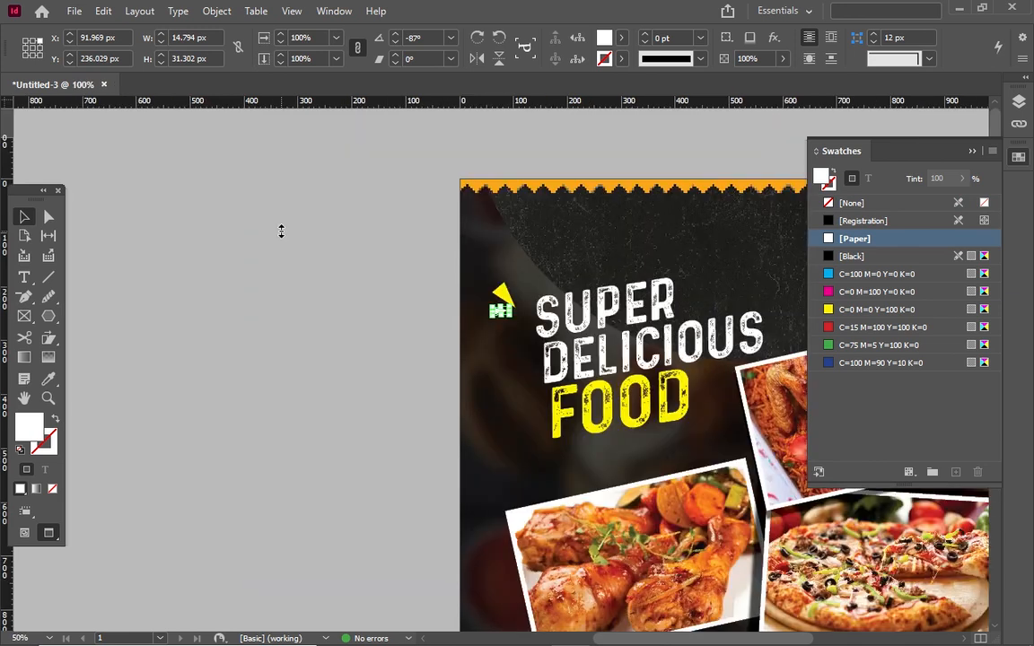
key("ctrl+equal")
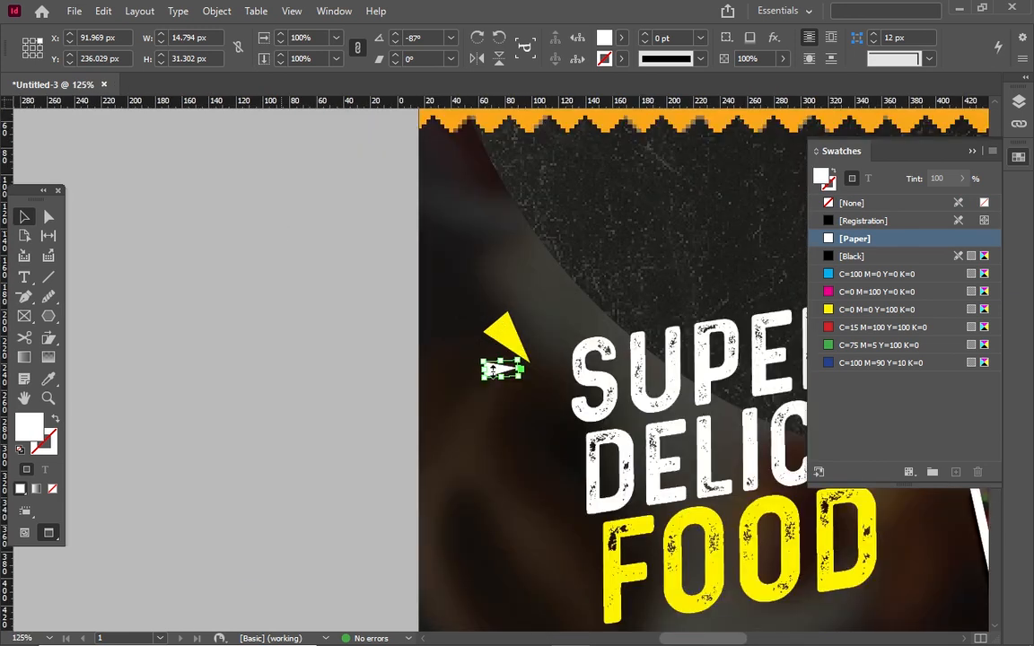
left_click_drag(499, 371, 532, 308)
left_click_drag(531, 308, 542, 273)
left_click(529, 275)
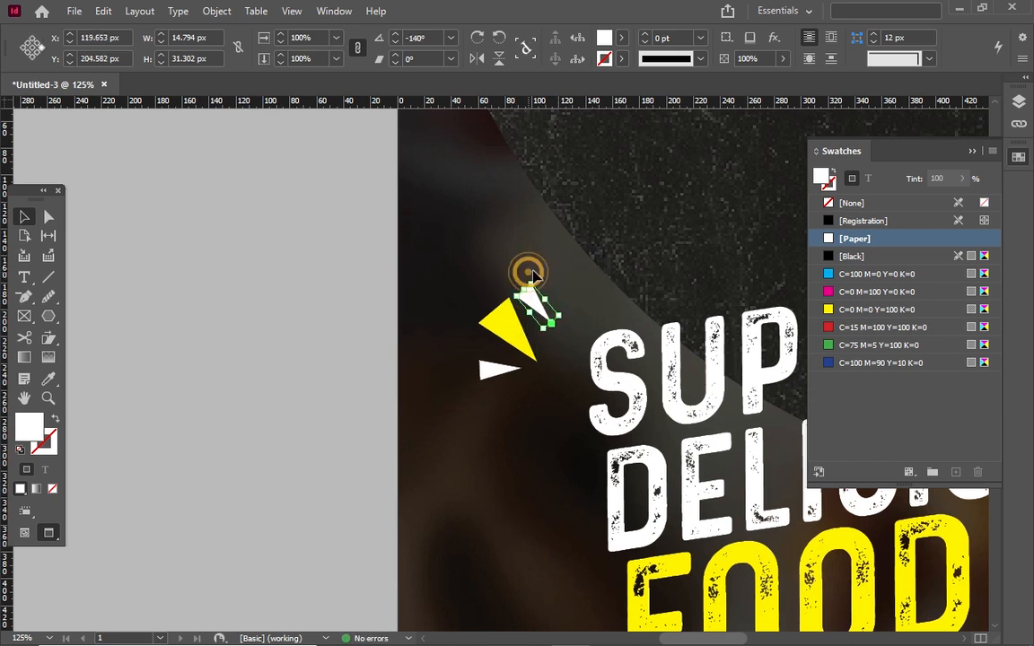
left_click(530, 296)
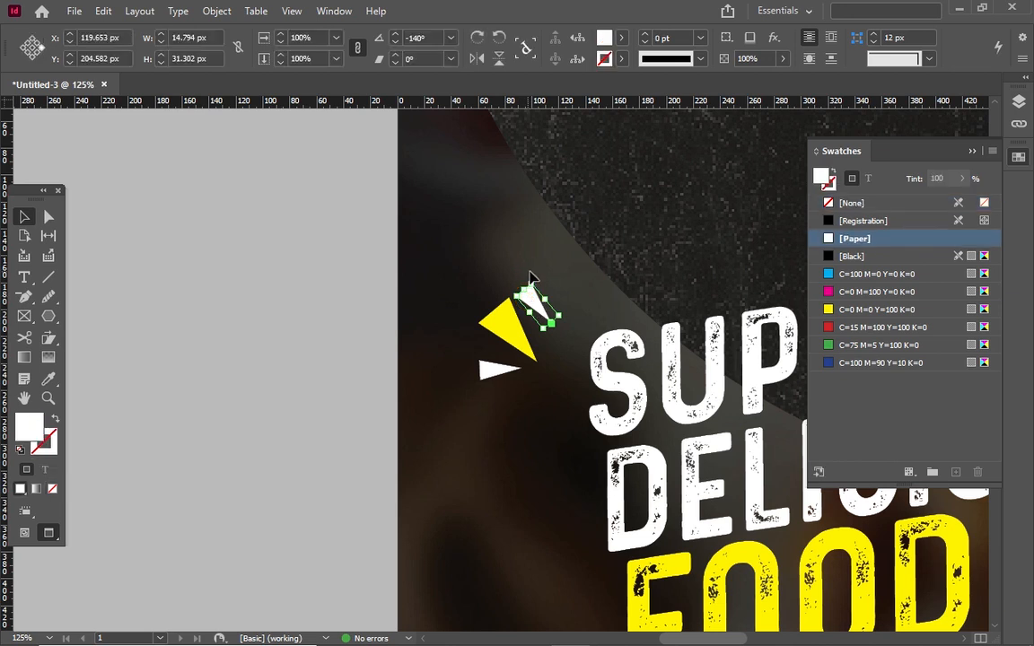
left_click_drag(535, 276, 551, 319)
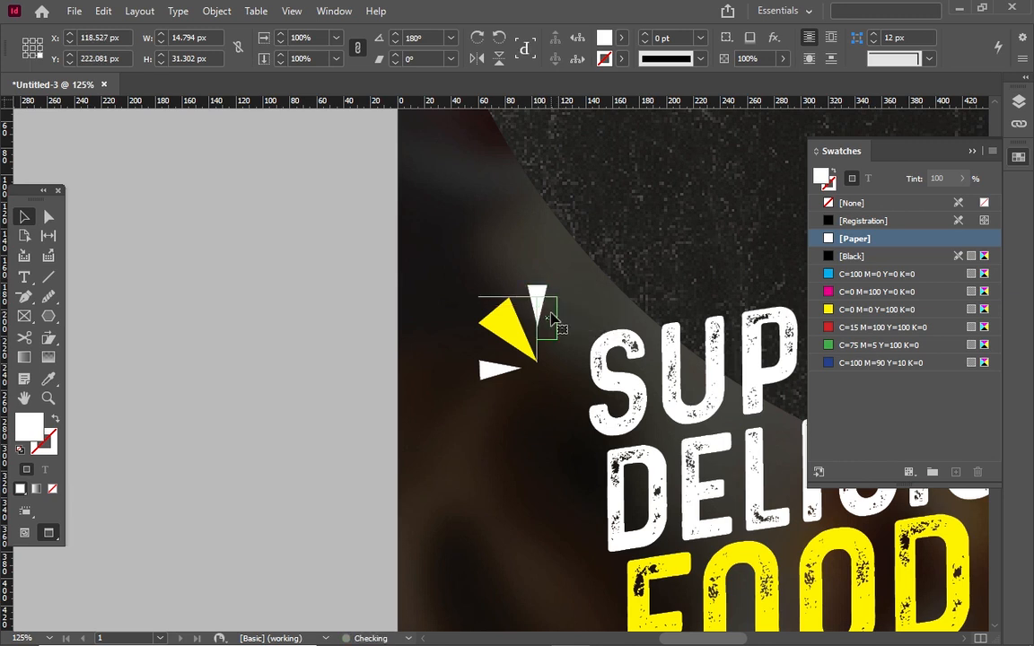
left_click_drag(545, 313, 541, 323)
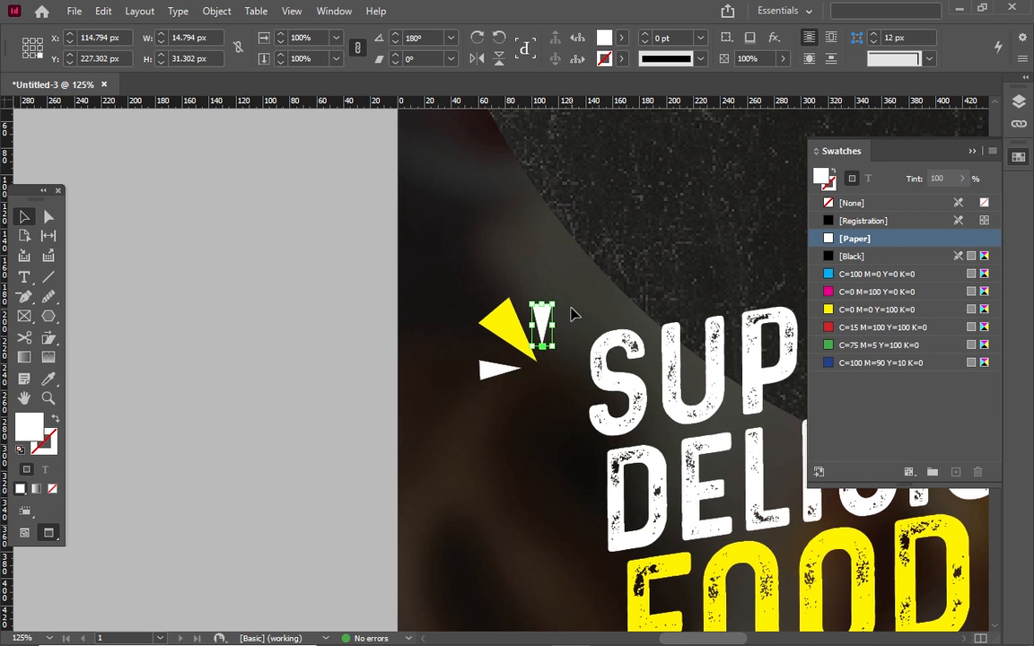
left_click(571, 310)
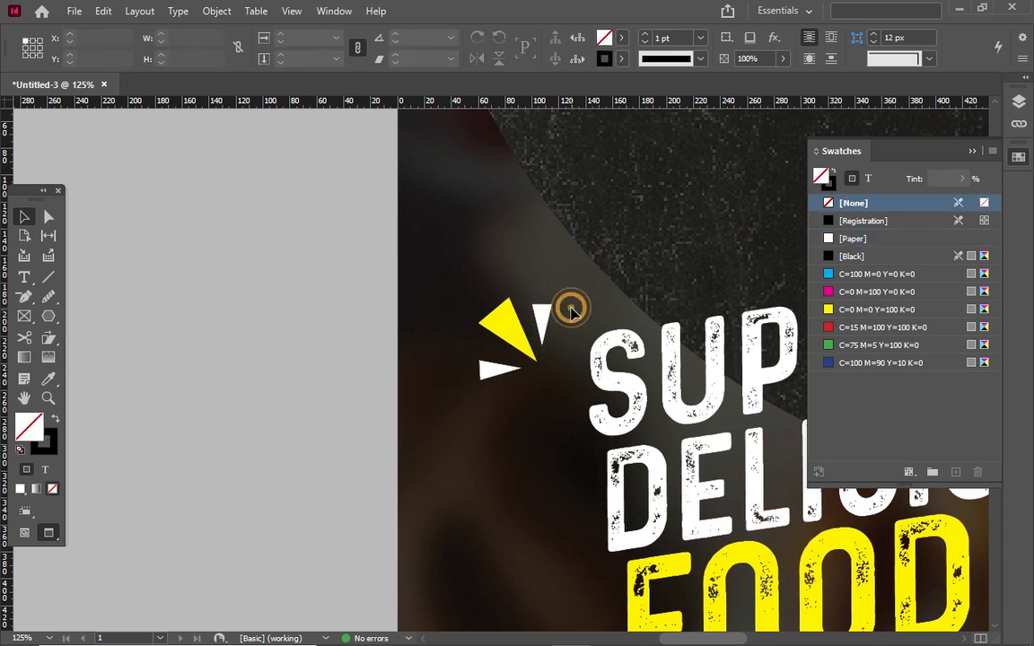
key("ctrl+1")
key("ctrl+minus")
key("ctrl+minus")
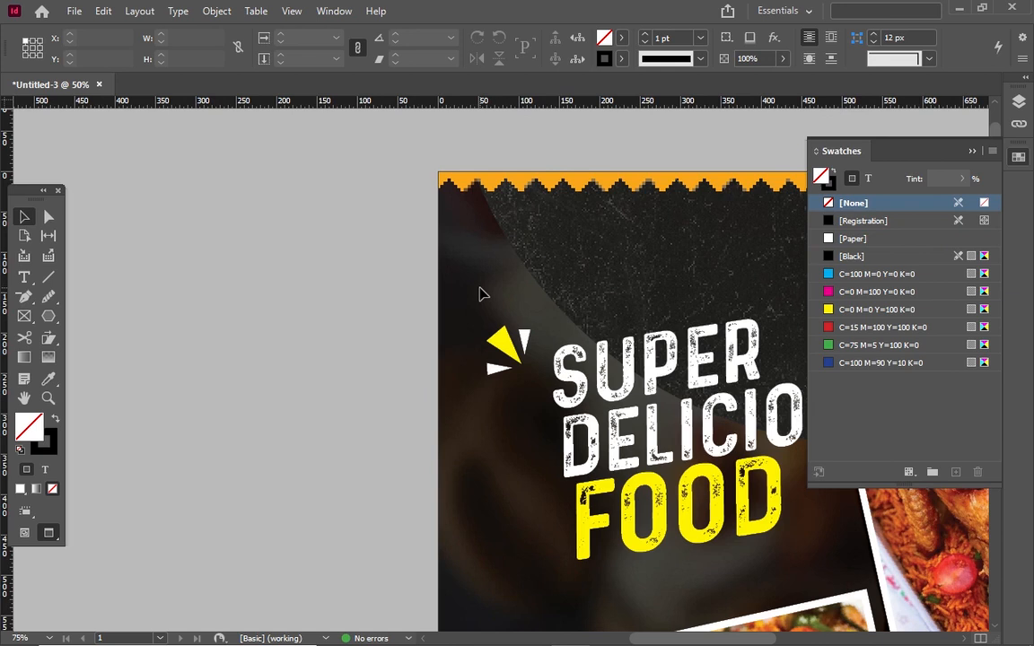
key("ctrl+minus")
key("ctrl+minus")
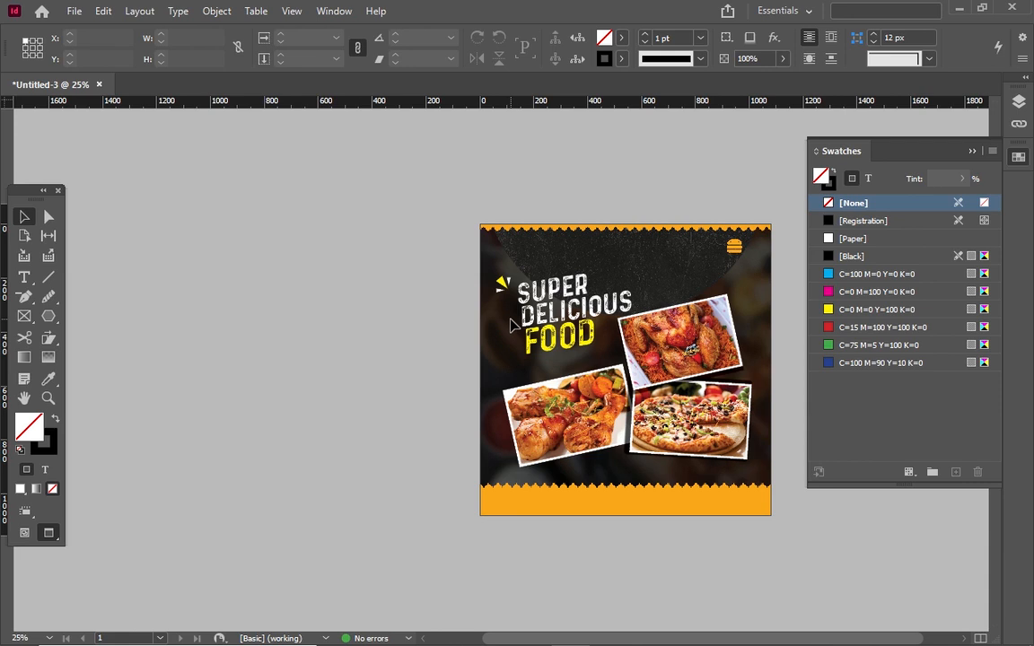
left_click(492, 266)
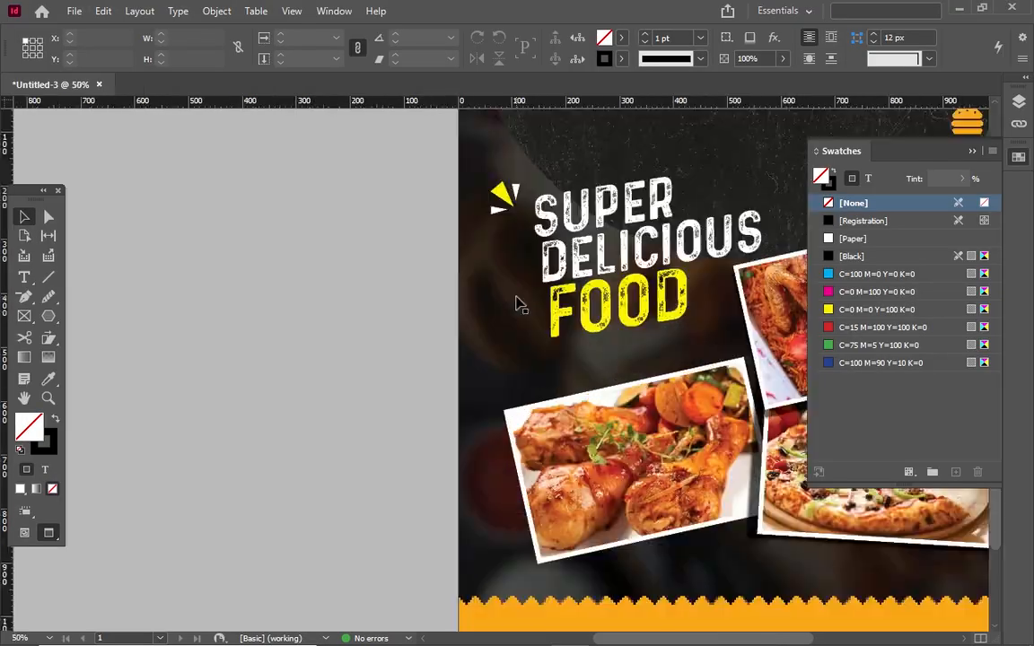
key("ctrl+=")
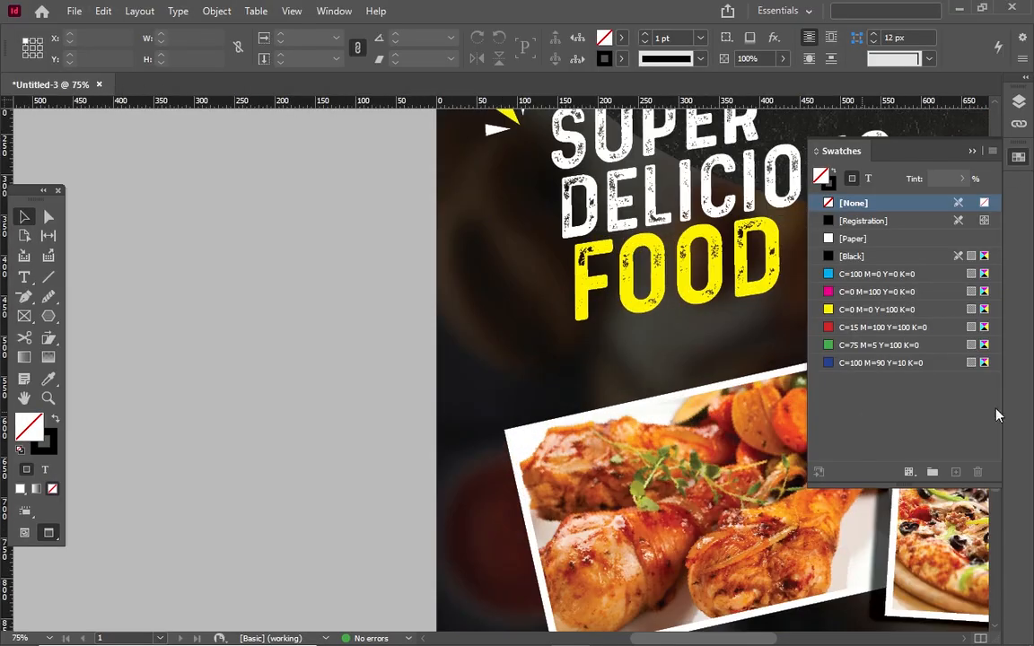
Step: Undo the latest edits to the small upper white accent triangle beside SUPER
left_click(974, 150)
left_click_drag(997, 306, 993, 238)
key("ctrl+z")
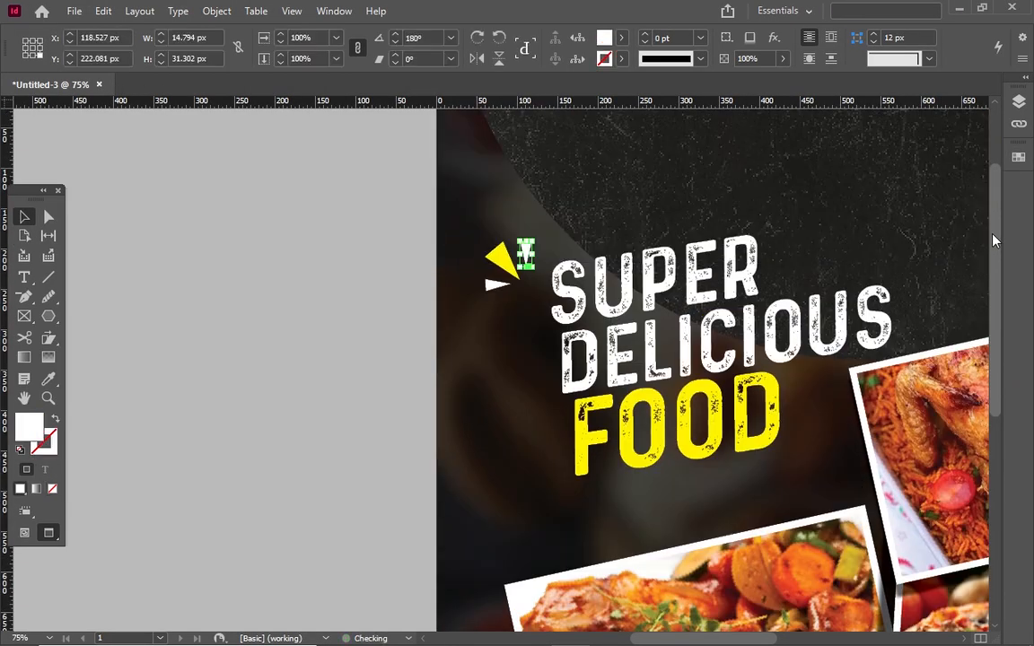
key("ctrl+z")
Step: Select all three accent triangles beside SUPER and copy them
left_click(491, 237)
left_click_drag(470, 230, 531, 310)
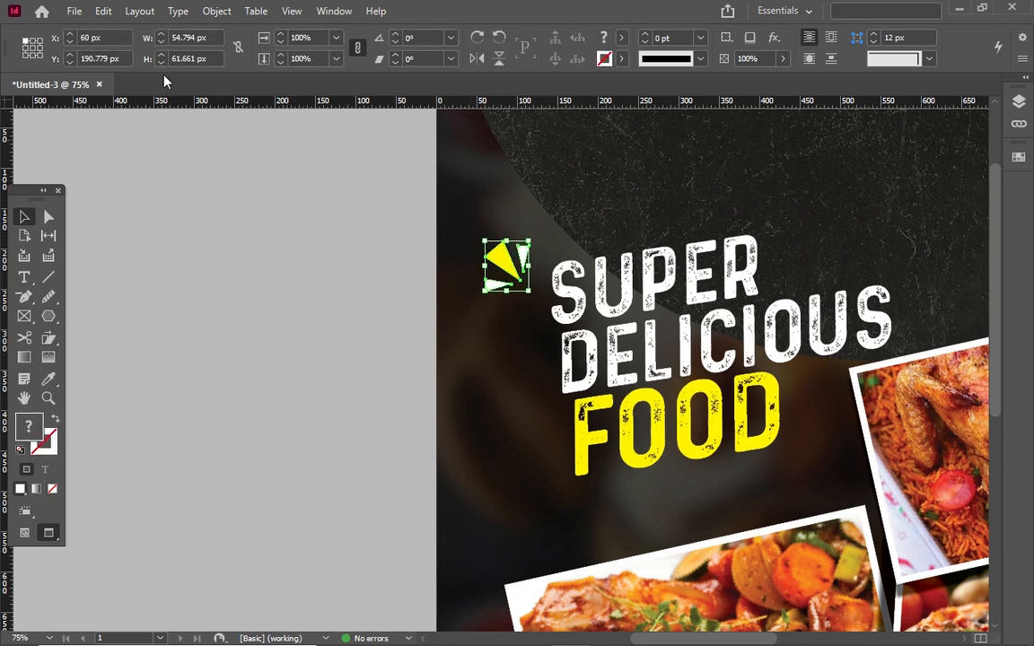
left_click(104, 12)
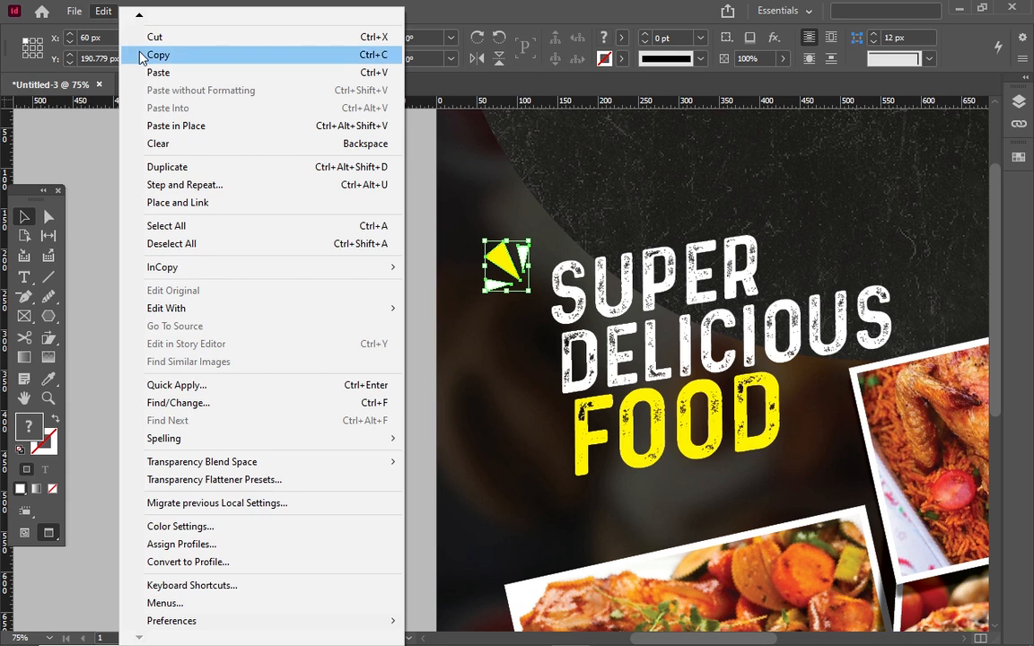
left_click(152, 54)
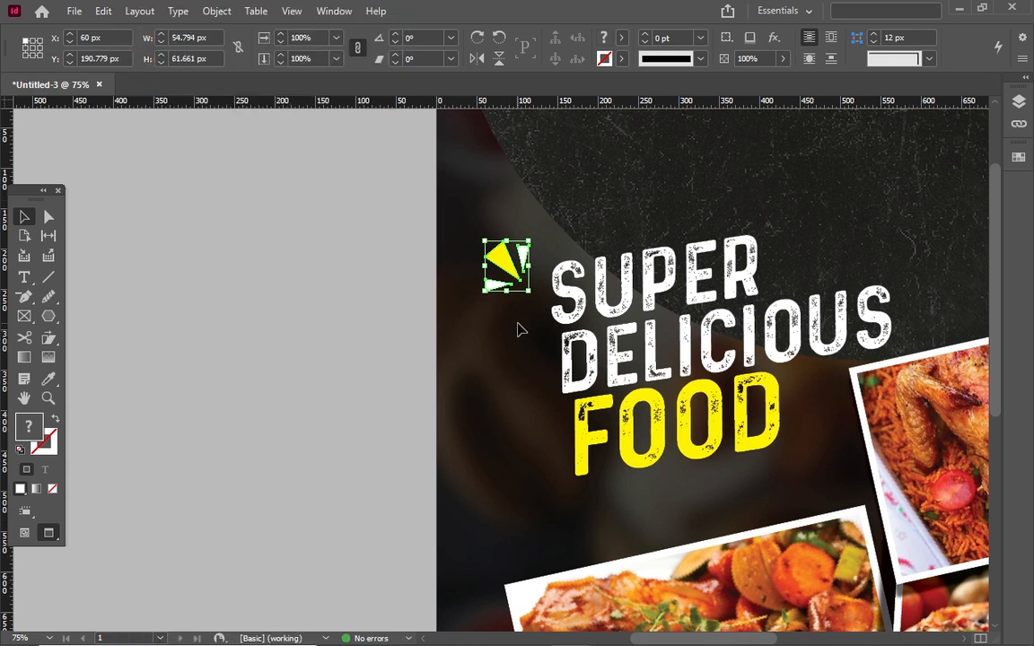
Step: Nudge the three accent triangles closer to SUPER, to X 74 px and about Y 203 px
key("Right")
key("Right")
key("Right")
key("Right")
key("Right")
key("Right")
key("Right")
key("Right")
key("Right")
key("Right")
key("Right")
key("Right")
key("Right")
key("Down")
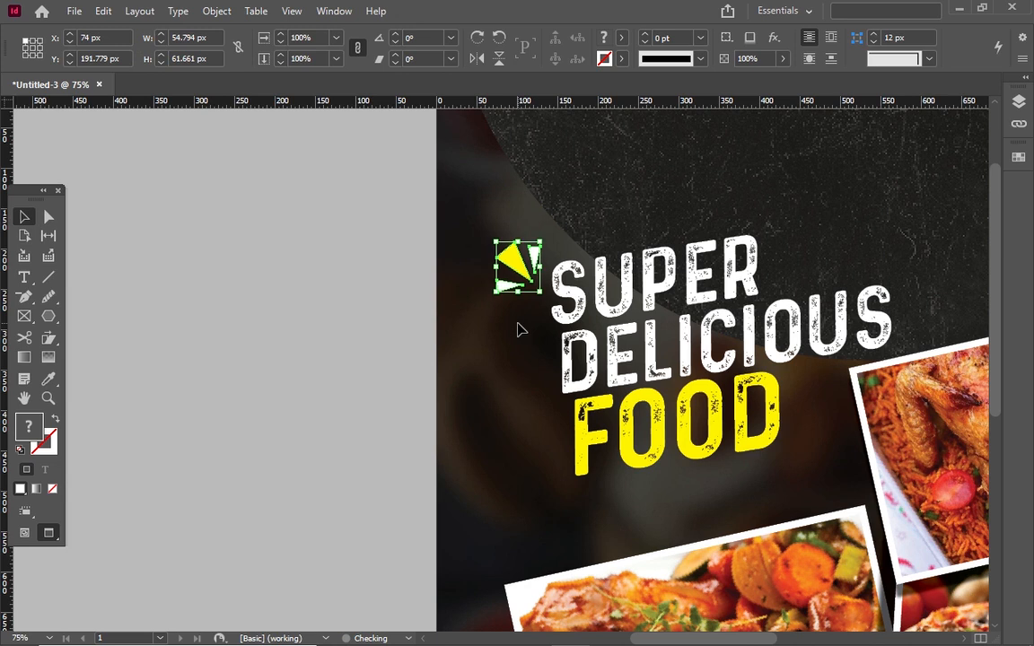
key("Down")
key("Down")
key("Down")
key("Down")
key("Down")
key("Down")
key("Down")
key("Down")
key("Down")
key("Down")
key("Down")
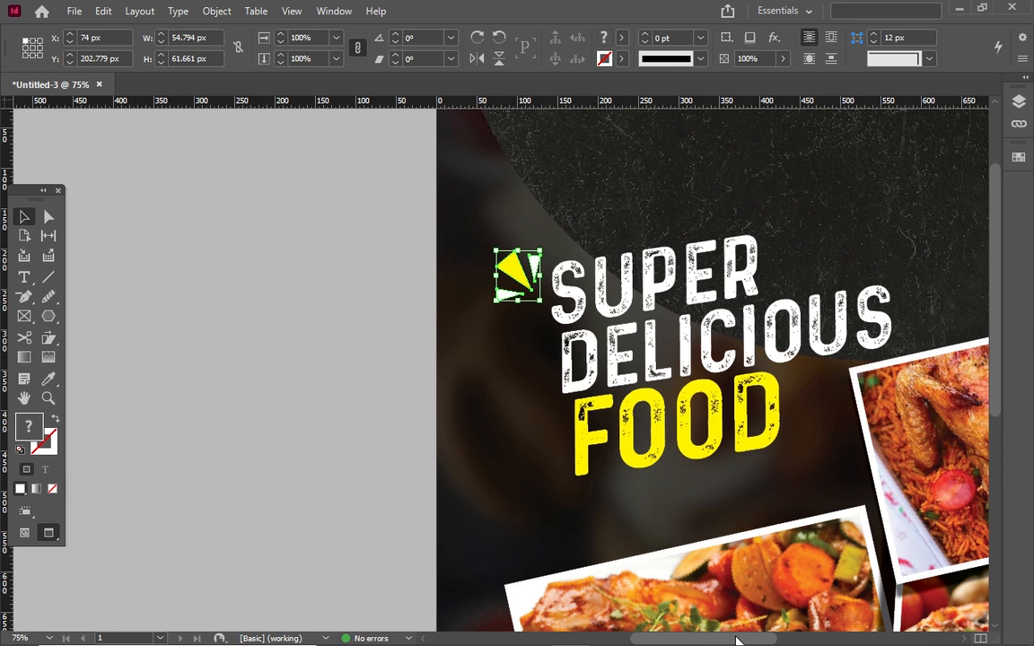
Step: Duplicate the accent triangles and move the copy next to the final D of FOOD, at about X 425 px, Y 362 px
left_click_drag(736, 637, 770, 637)
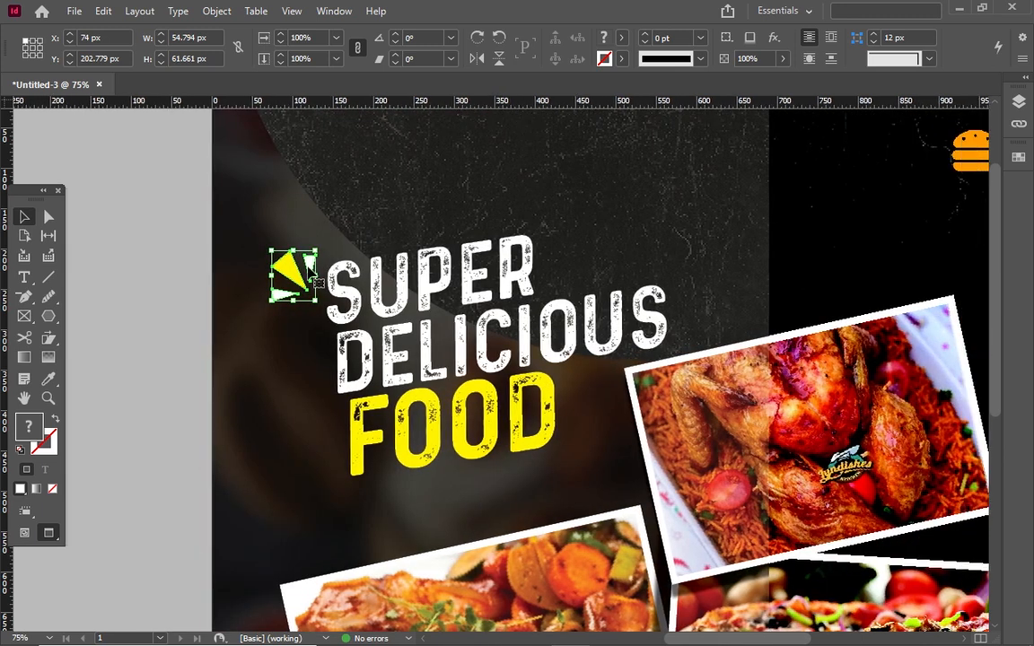
left_click(104, 10)
left_click(157, 69)
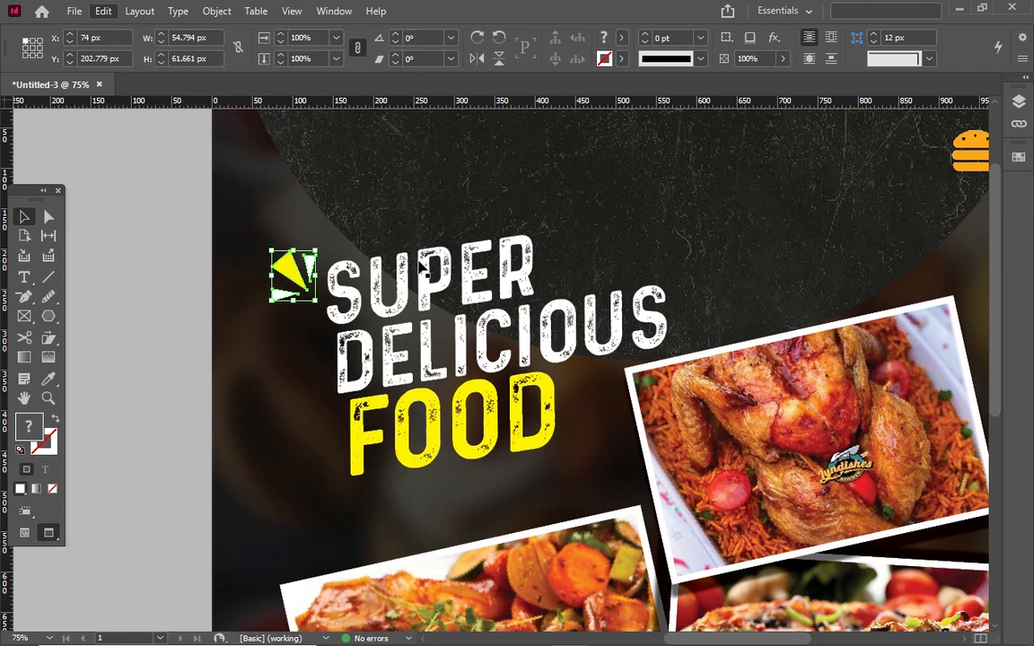
left_click_drag(292, 274, 503, 366)
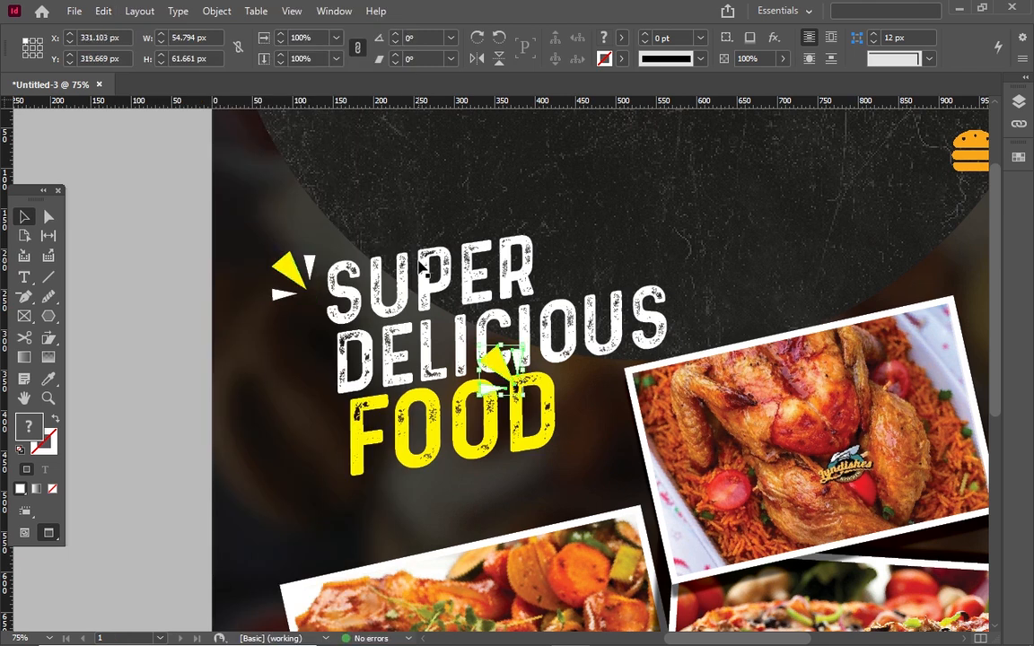
left_click_drag(505, 368, 579, 402)
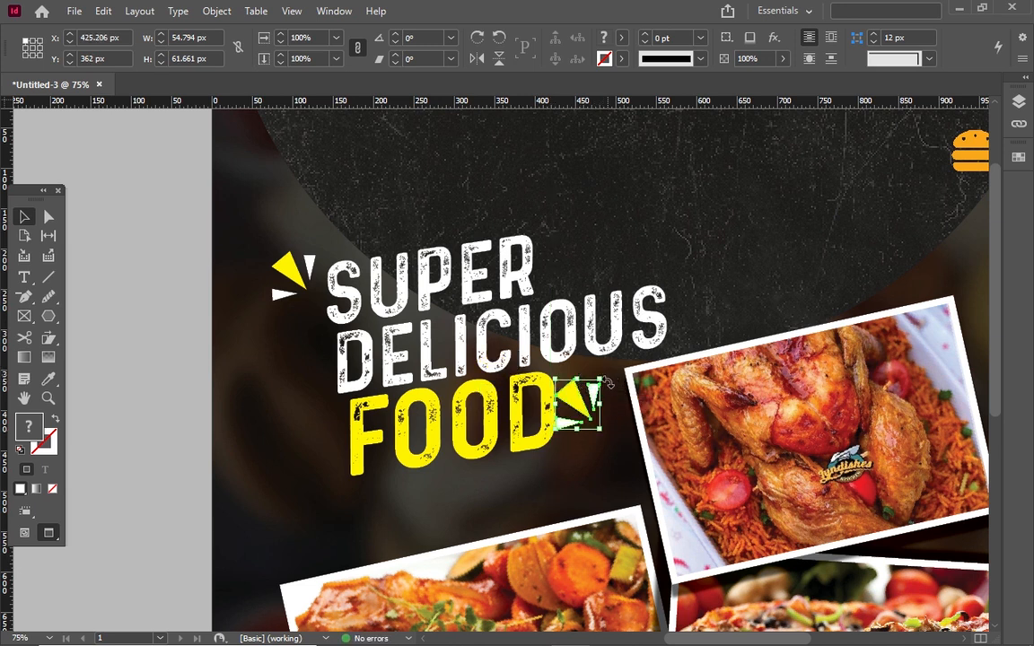
Step: Rotate the copied accent triangles to fan outward from FOOD and position them at X 447 px, about Y 361 px
left_click_drag(608, 383, 566, 434)
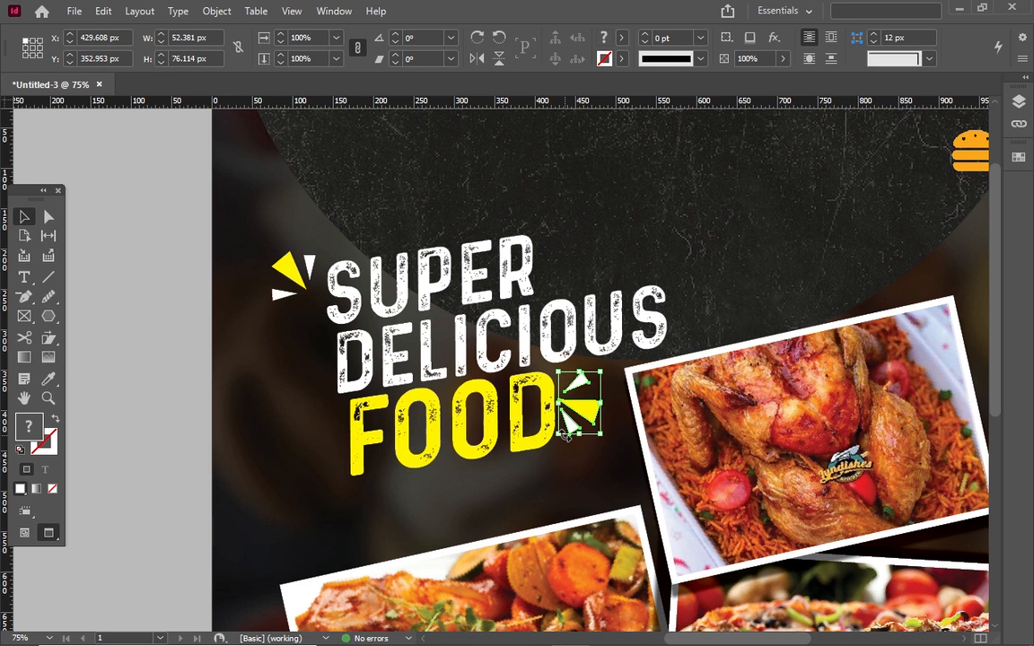
key("shift+Right")
key("shift+Right")
key("Right")
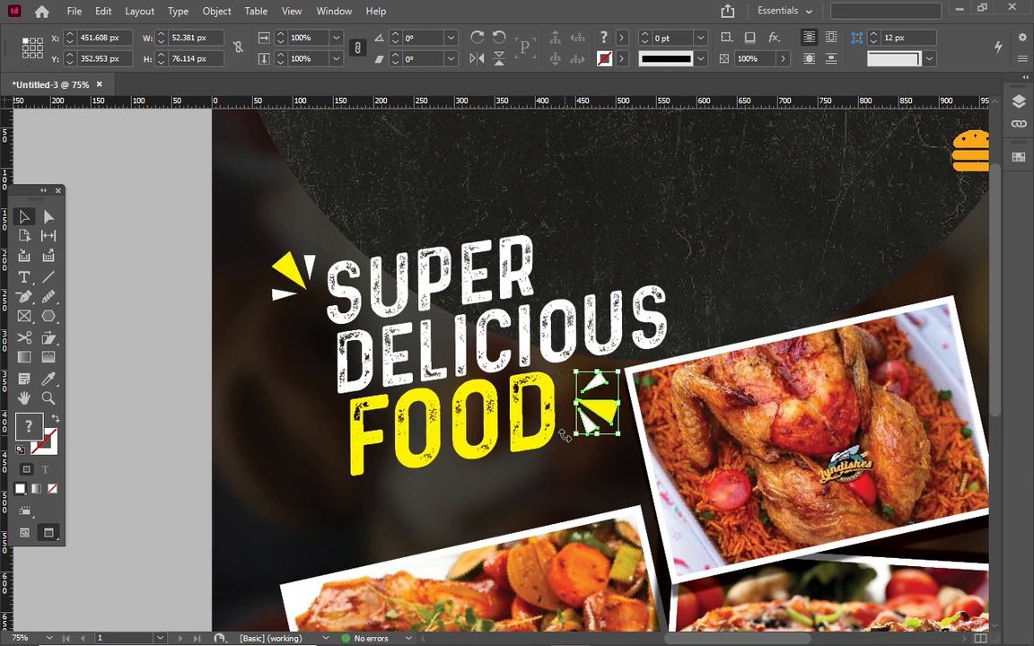
left_click_drag(602, 412, 598, 418)
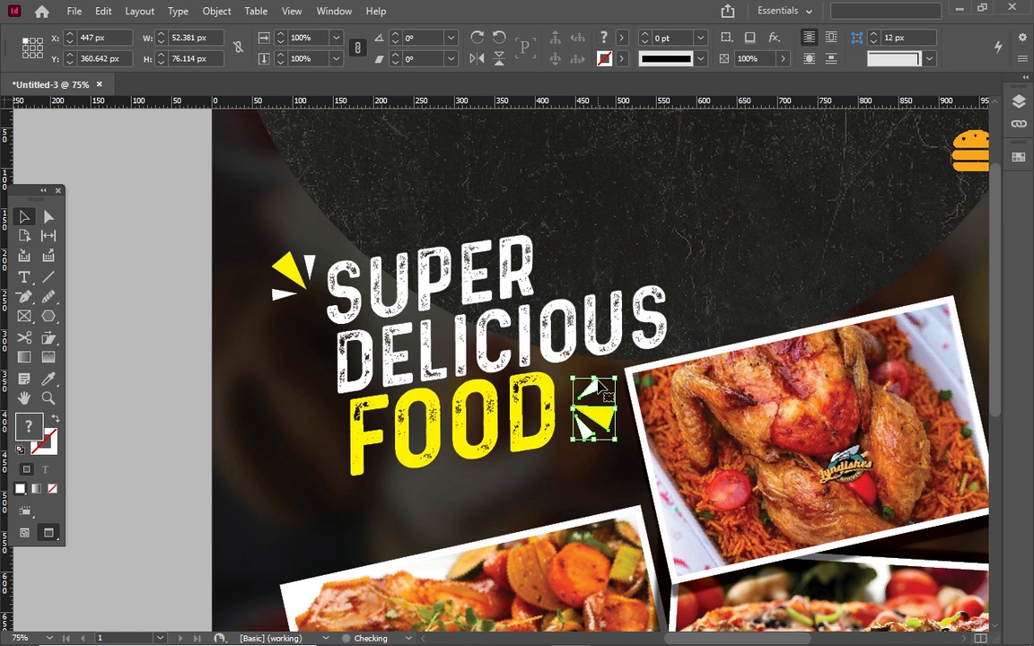
Step: Recolour the accents beside FOOD, with the two small triangles in C=0 M=0 Y=100 K=0 and the large one in Paper
left_click(1016, 157)
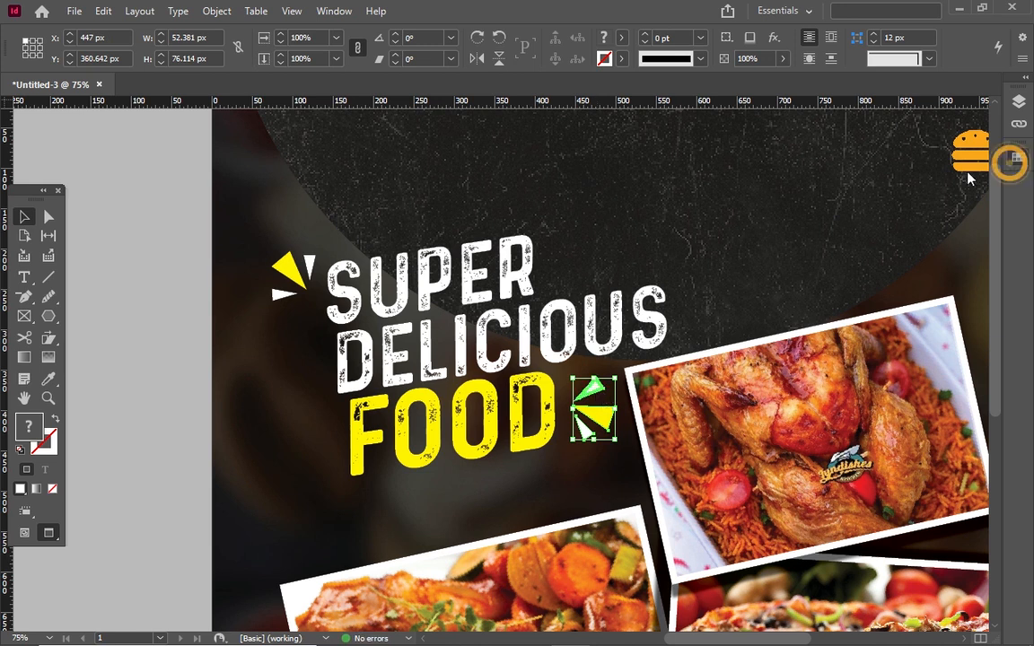
left_click_drag(834, 307, 592, 413)
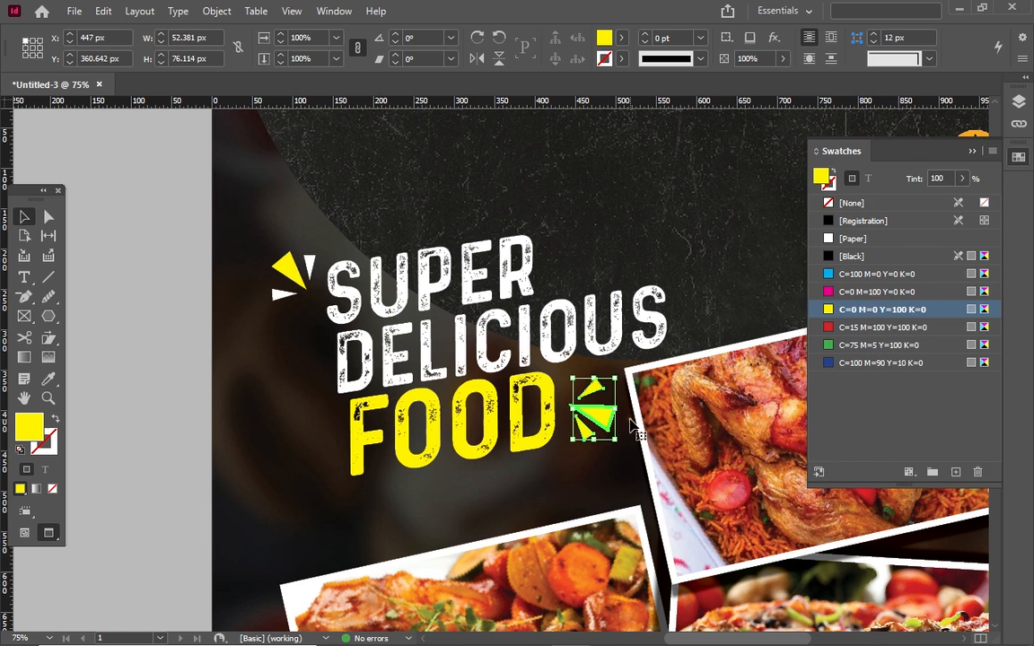
double_click(595, 415)
left_click(839, 238)
left_click(637, 230)
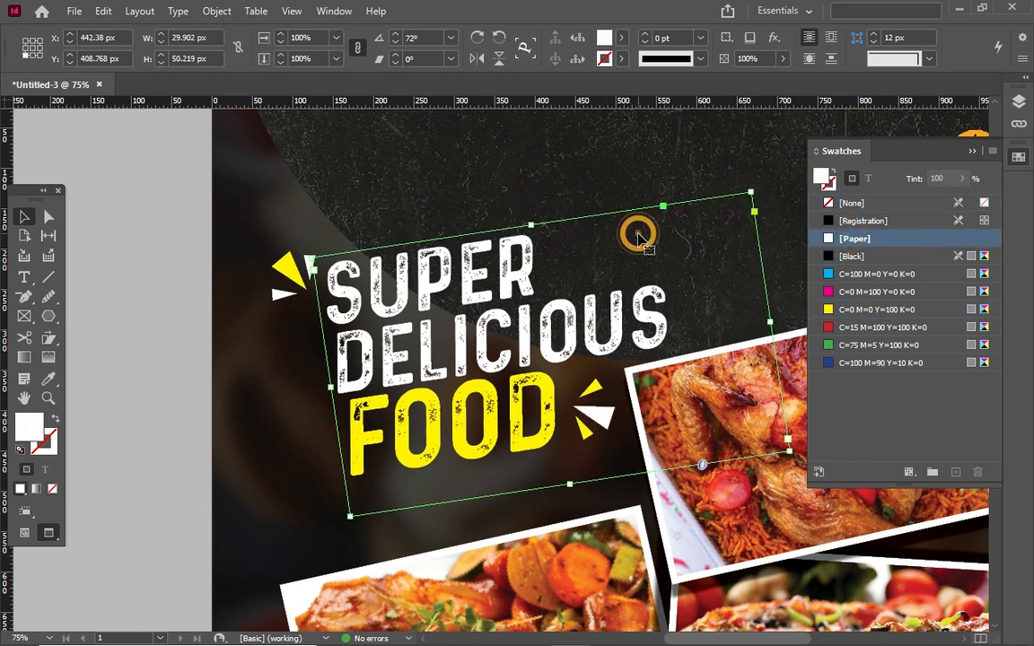
left_click(580, 190)
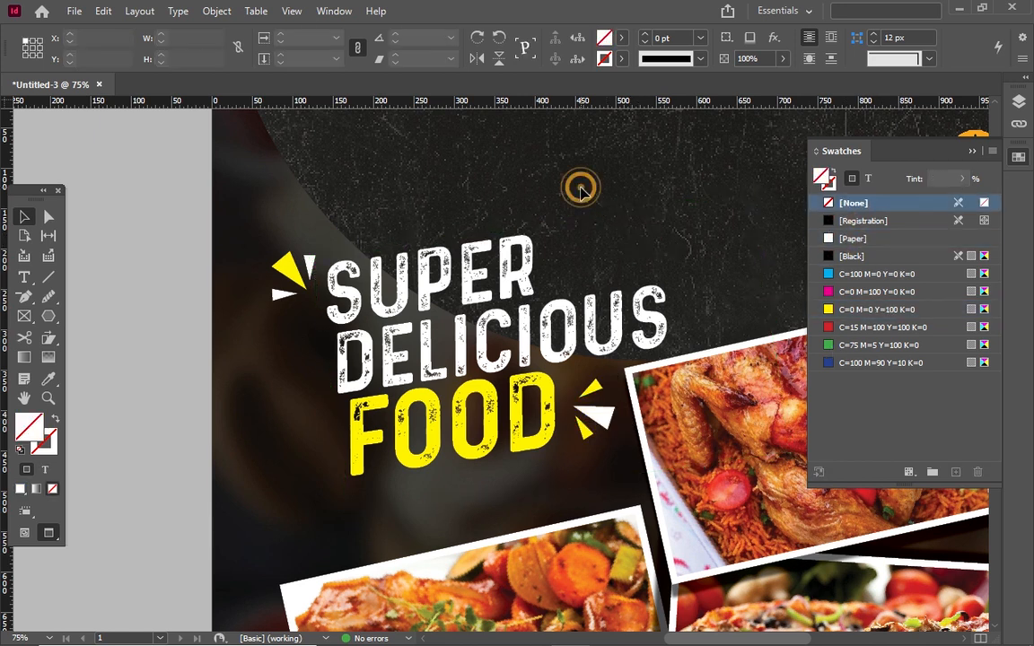
Step: Add a text frame about 178 by 84 px on the text layer beside the burger icon, reading "logo here"
key("ctrl+minus")
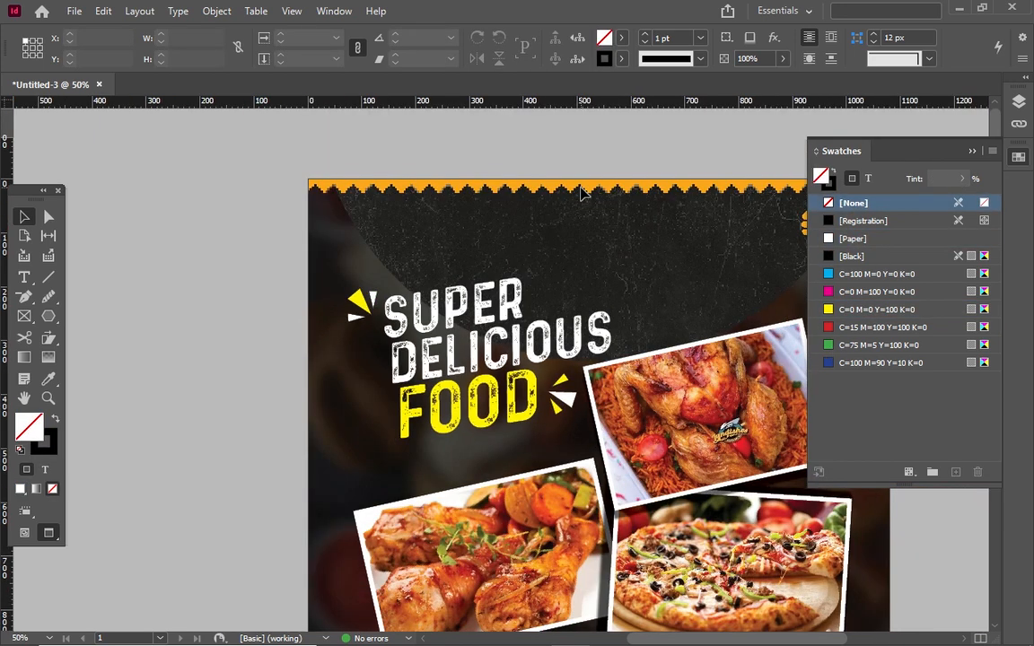
key("ctrl+minus")
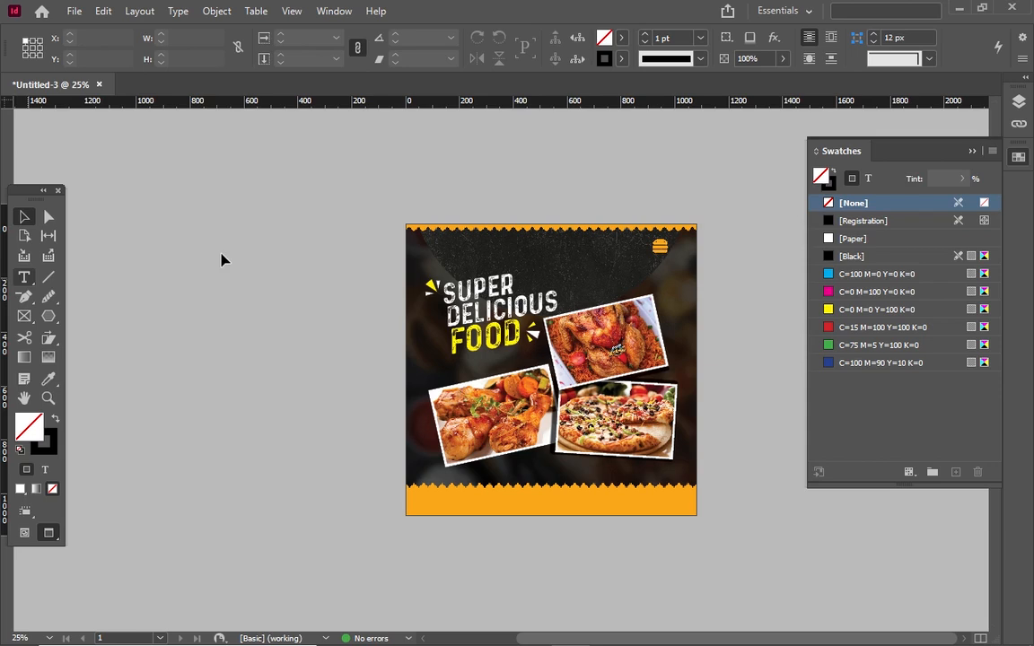
left_click(1019, 104)
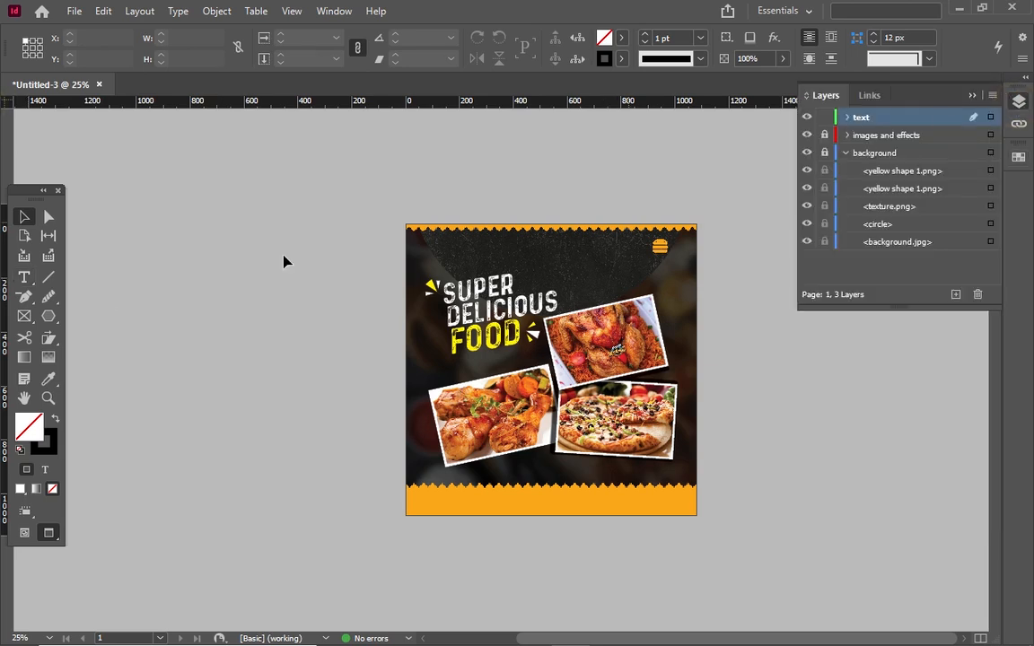
left_click(24, 278)
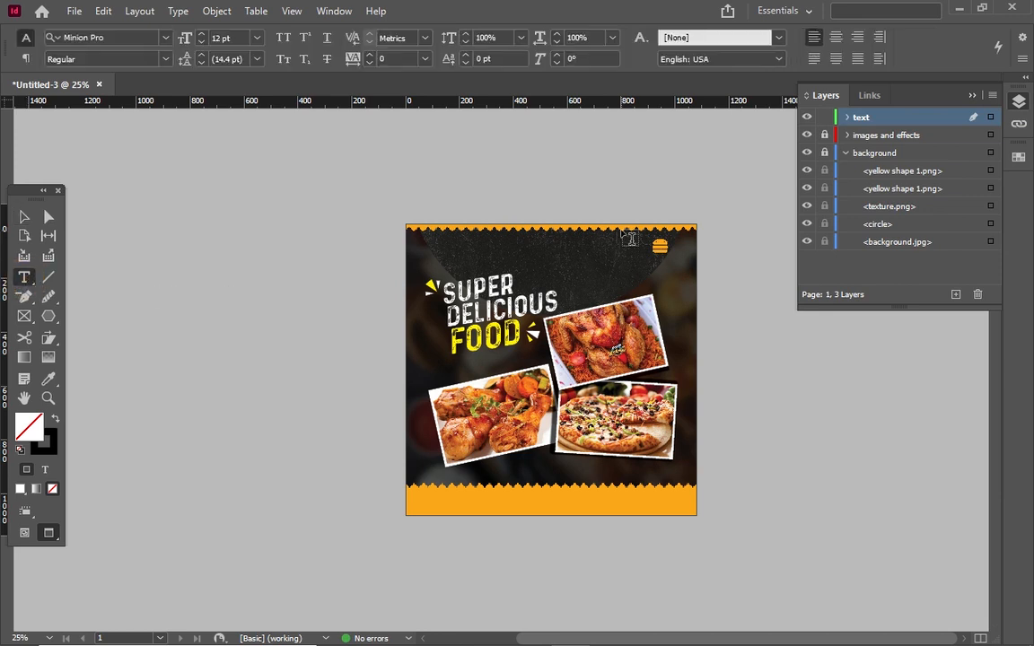
left_click_drag(598, 237, 617, 249)
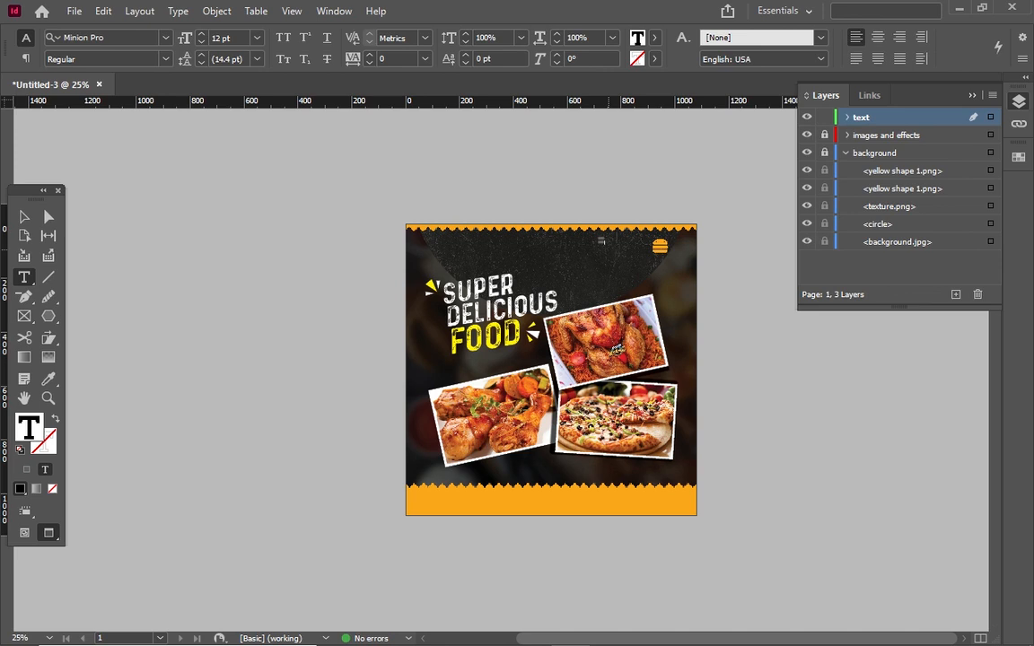
Step: Set the font of the "logo here" text to Montserrat Bold
key("ctrl+a")
left_click(126, 39)
type("m")
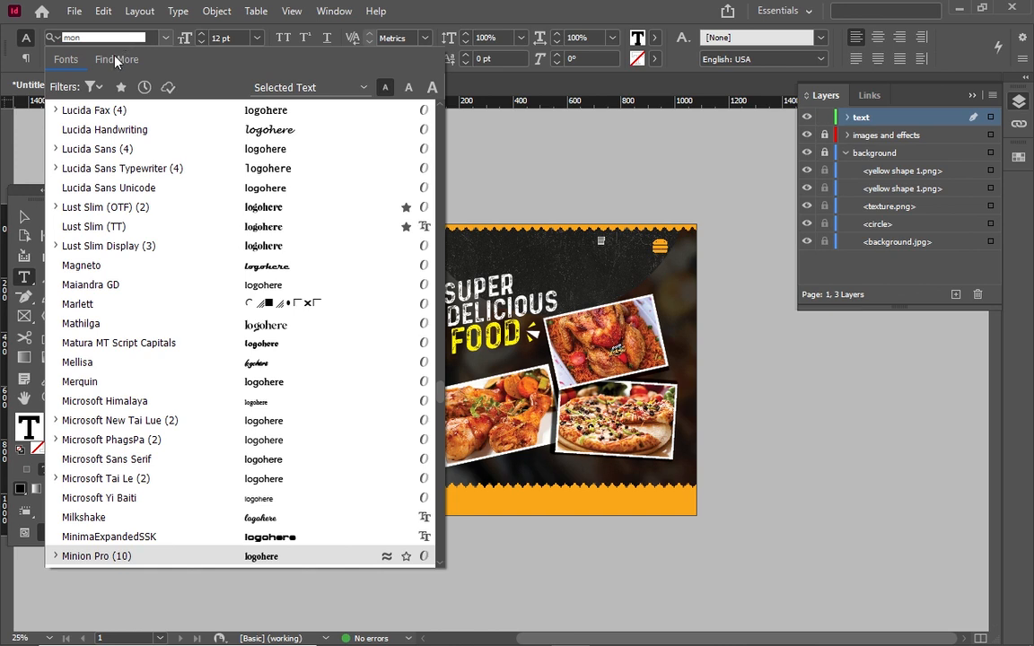
left_click(74, 34)
type("t")
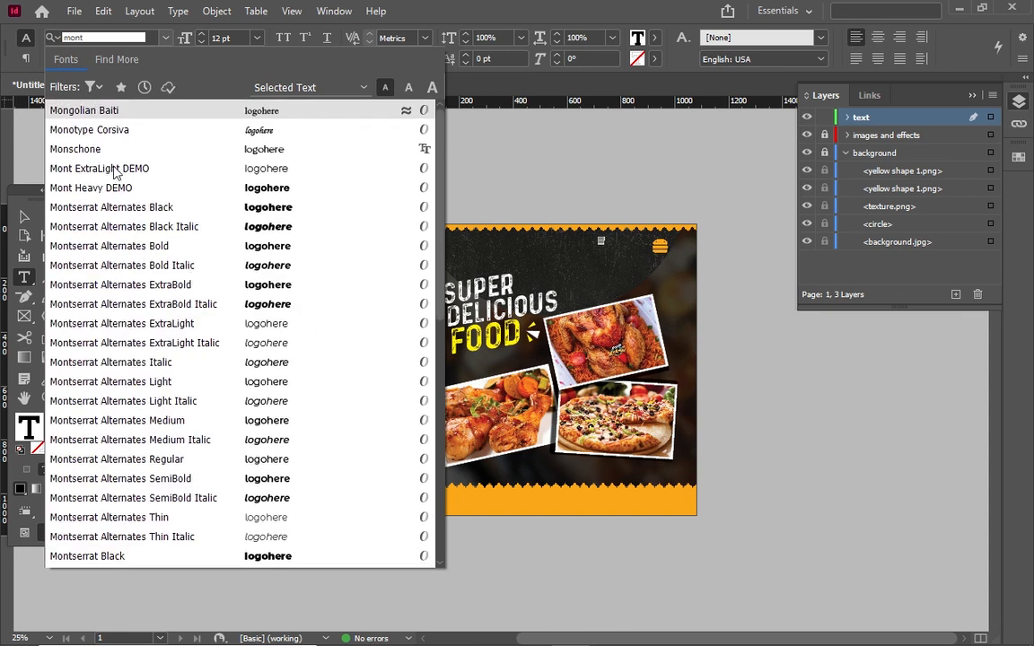
scroll(113, 166, "down", 1)
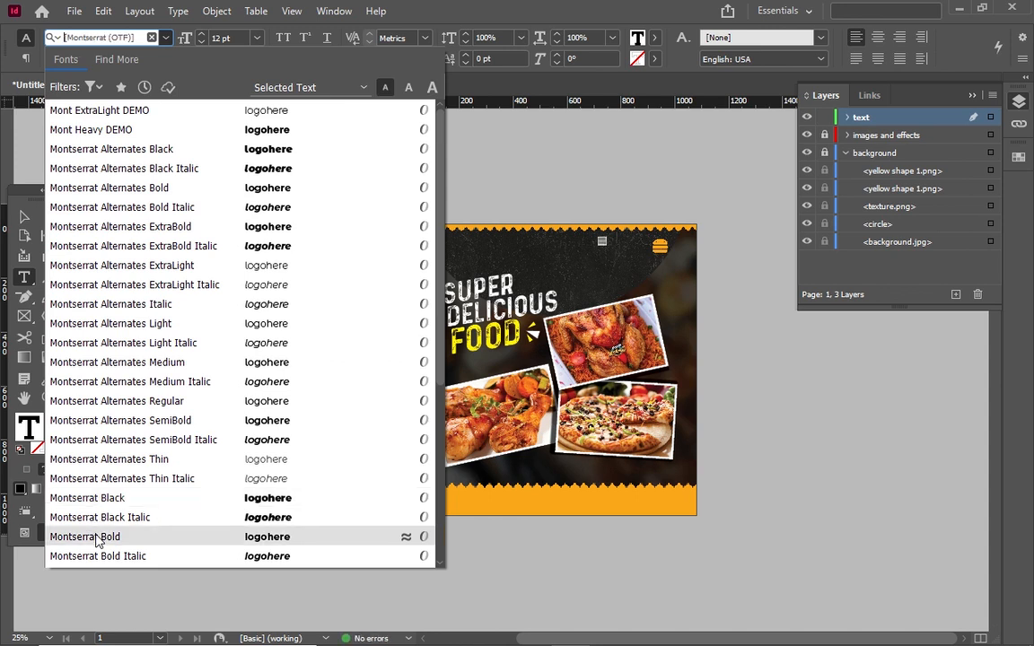
left_click(99, 538)
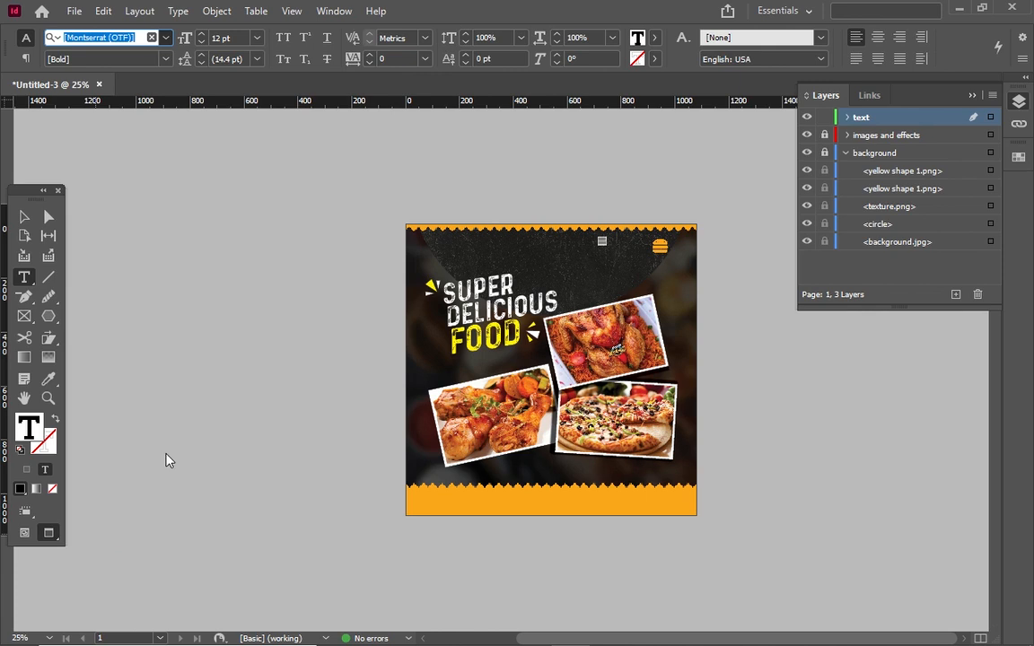
Step: Increase the "logo here" text size to 18 pt and format it in all caps
left_click(204, 45)
left_click(202, 34)
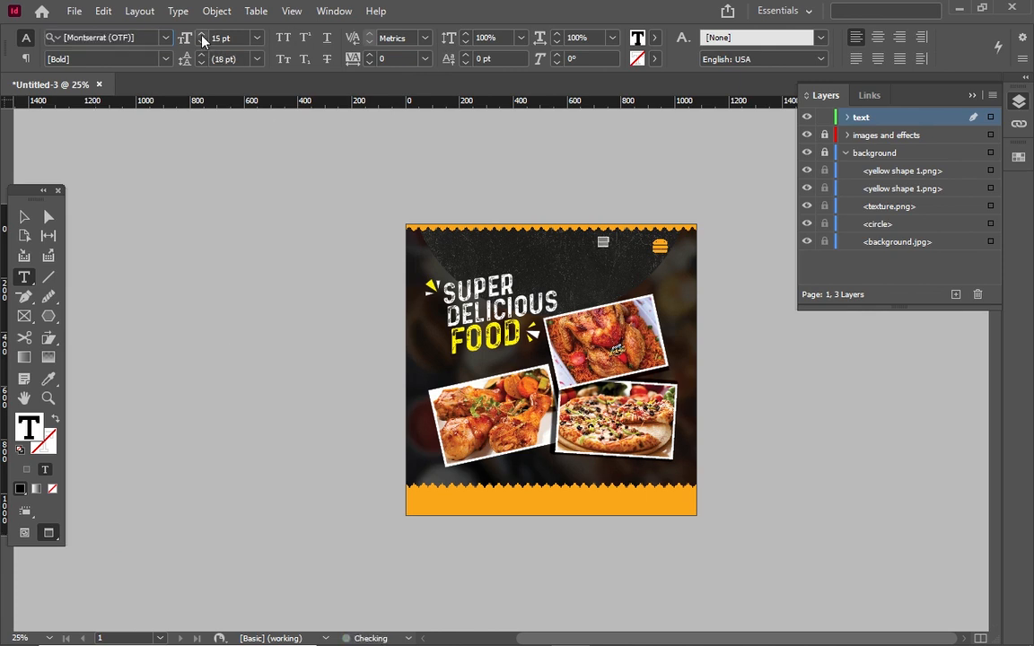
key("ctrl+equal")
key("ctrl+equal")
key("ctrl+equal")
key("ctrl+equal")
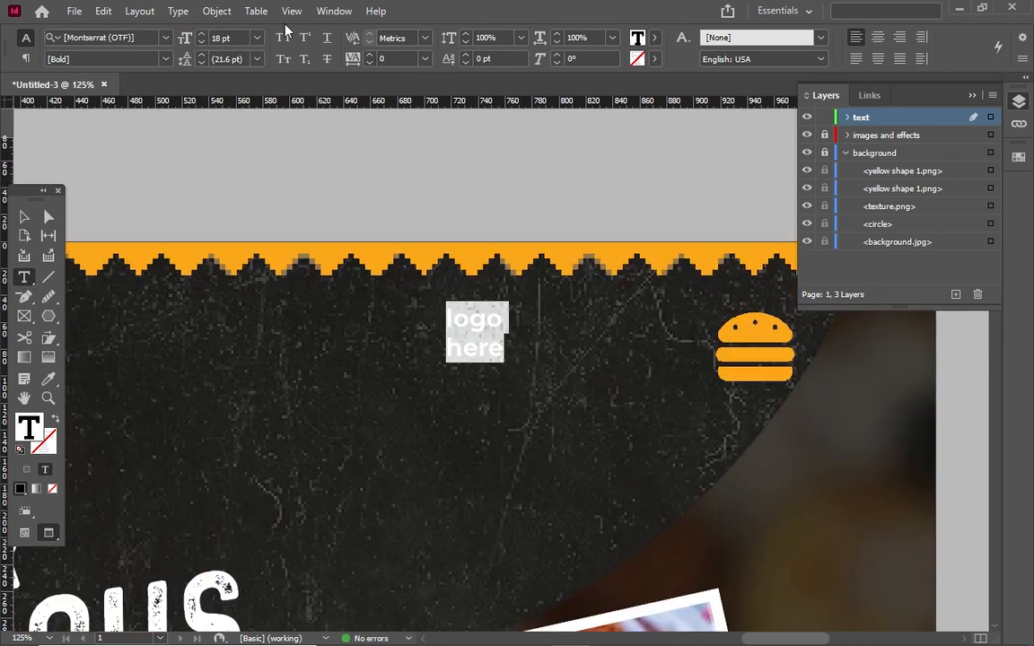
left_click(282, 36)
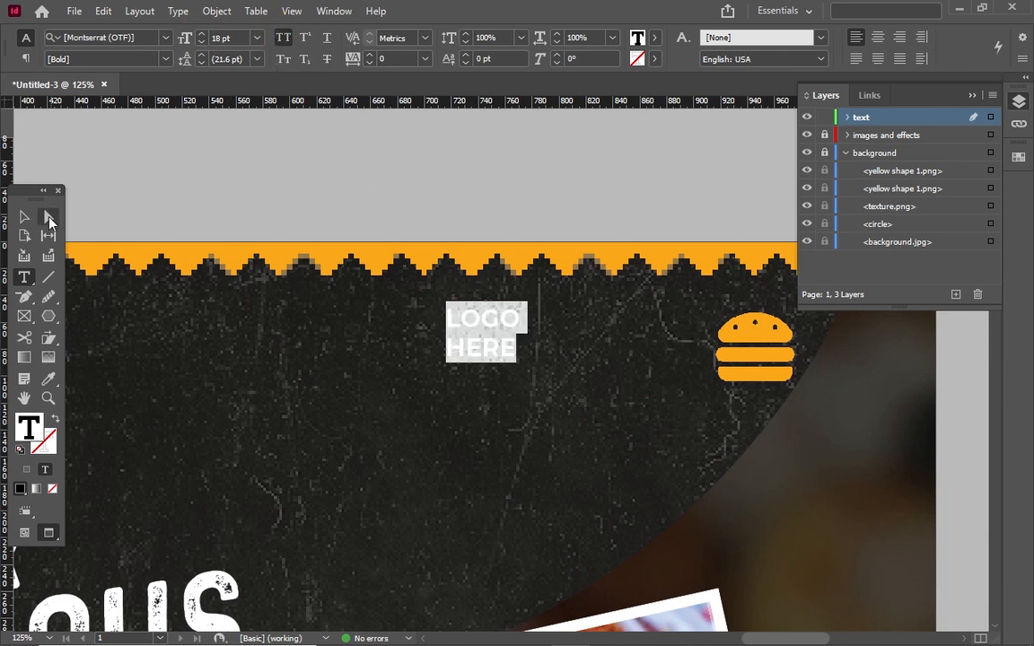
Step: Shrink the LOGO HERE frame to about 76 by 39 px around its text and place it beside the burger icon at X 833 px, Y 63 px
left_click(25, 220)
left_click(25, 218)
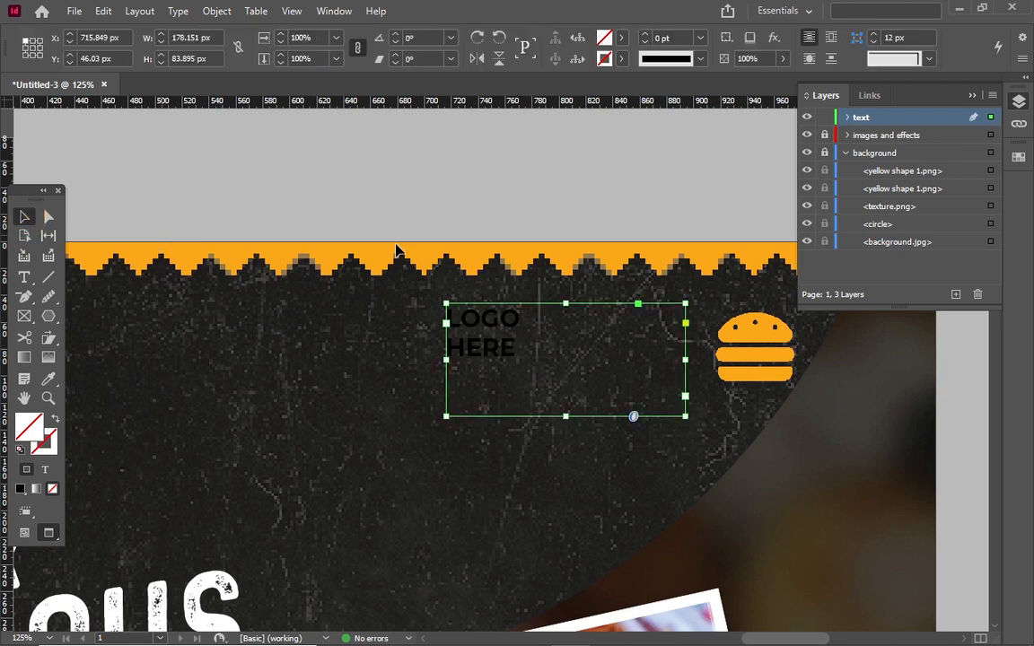
right_click(499, 320)
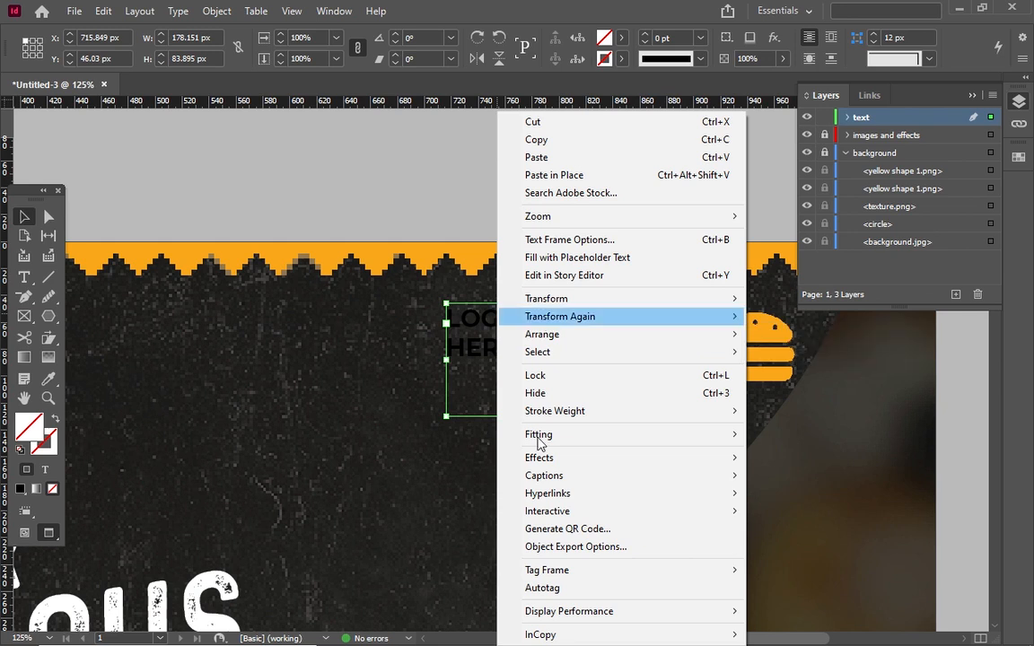
mouse_move(664, 440)
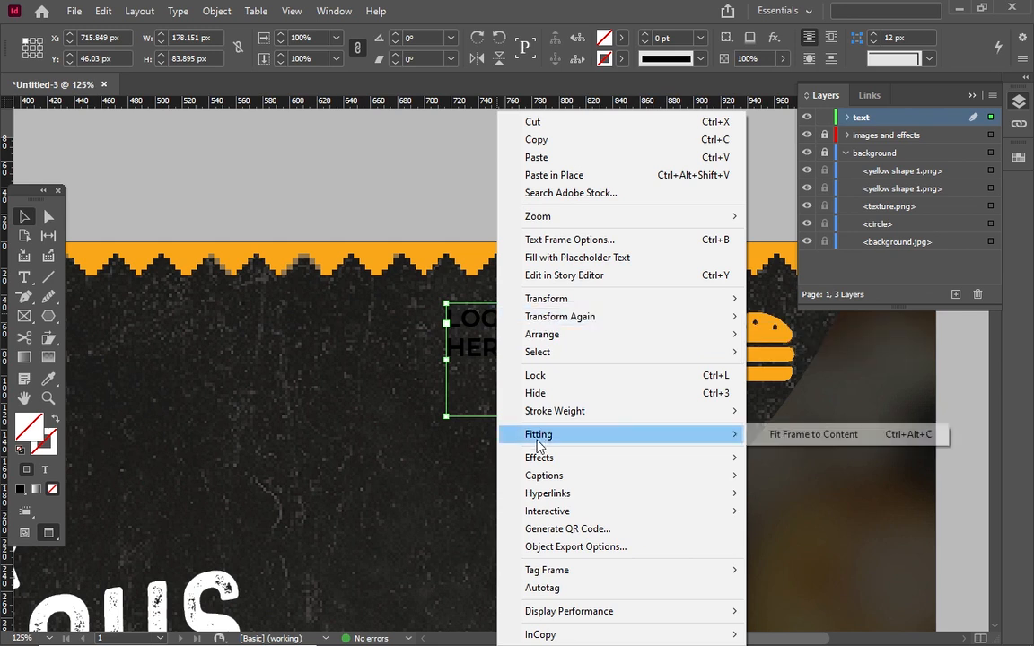
left_click(784, 439)
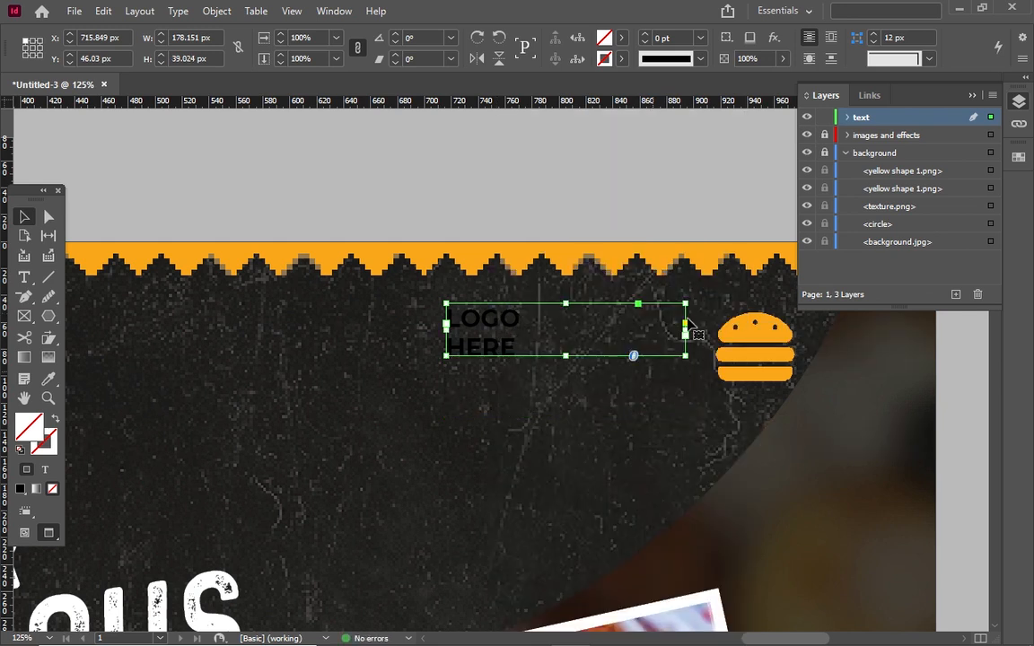
left_click_drag(684, 329, 650, 350)
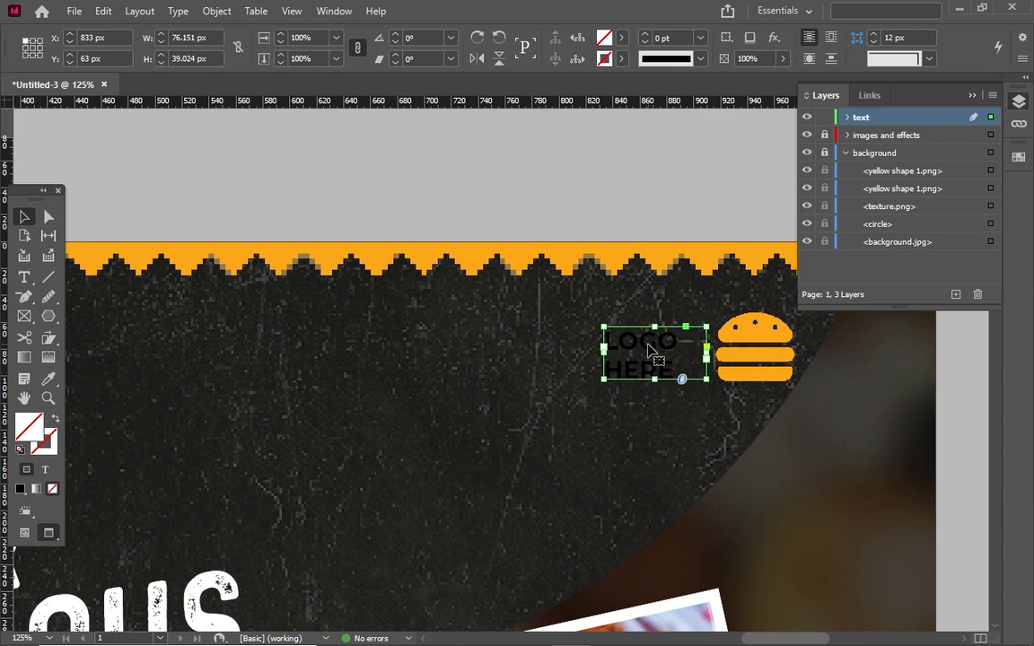
Step: Set the fill colour of all the LOGO HERE text to [Paper]
double_click(647, 342)
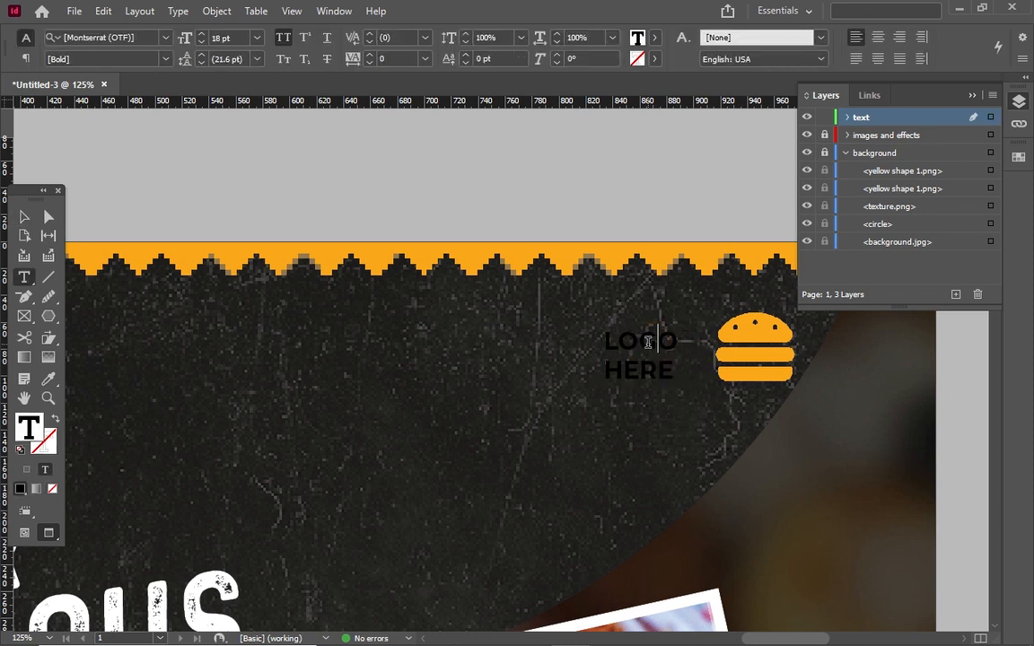
key("ctrl+a")
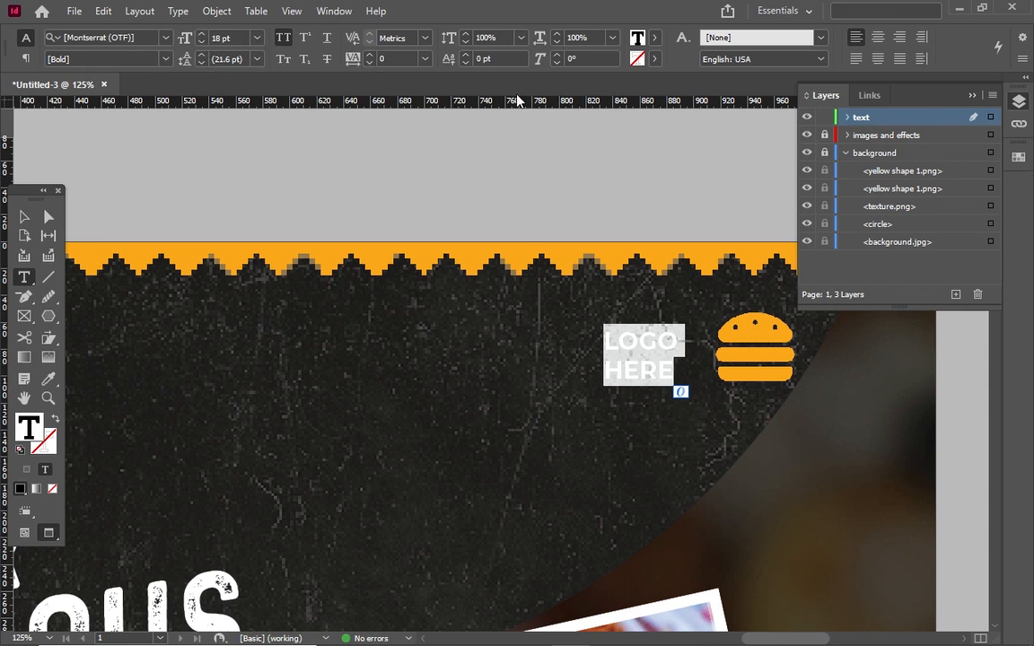
left_click(654, 42)
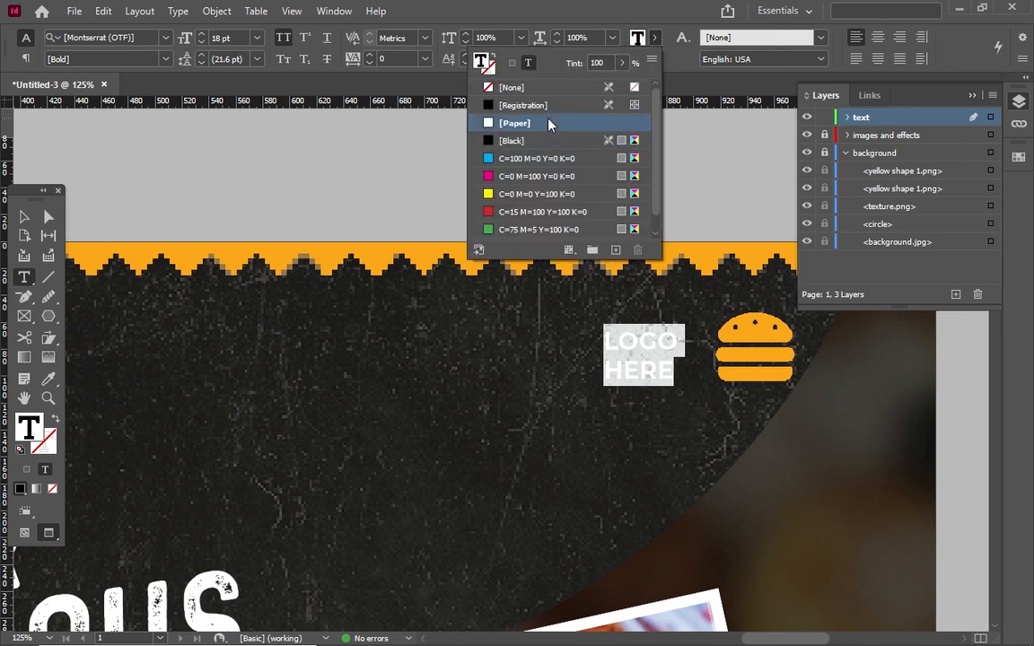
left_click(550, 125)
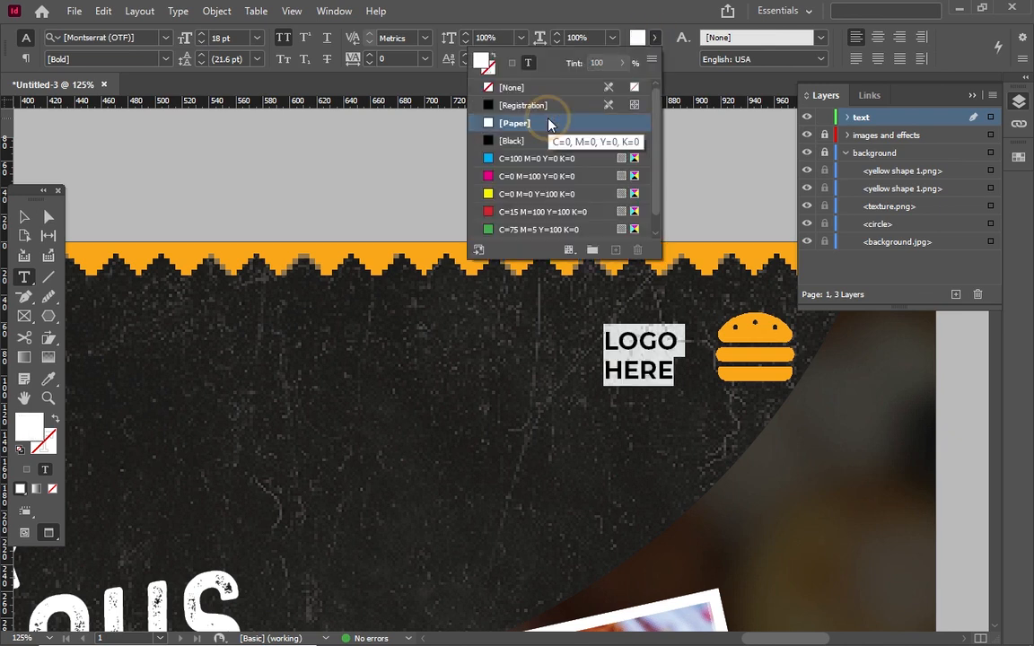
Step: Set the leading of the LOGO HERE text to 18 pt
left_click(201, 64)
left_click(201, 64)
left_click(201, 65)
left_click(201, 65)
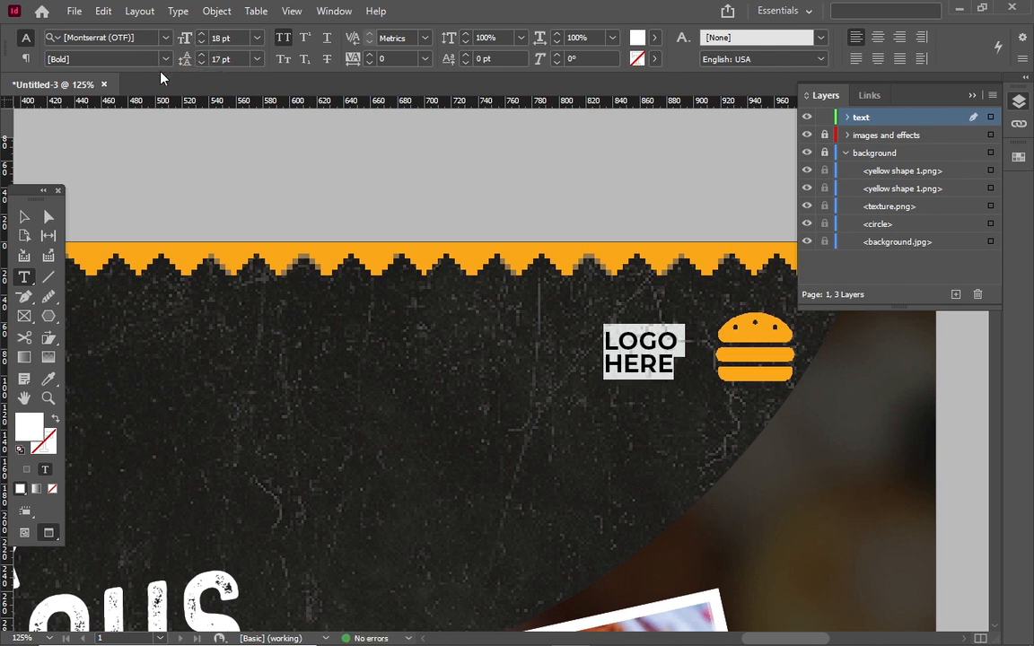
left_click(203, 54)
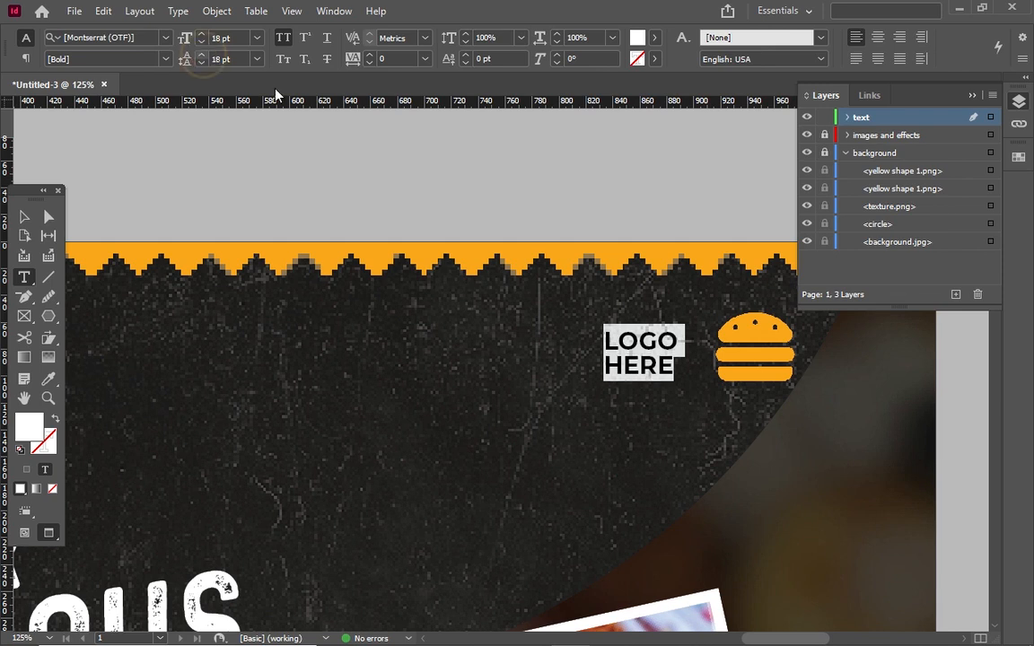
Step: Move the LOGO HERE frame horizontally toward the burger icon, to X 855 px
left_click(25, 215)
left_click(632, 346)
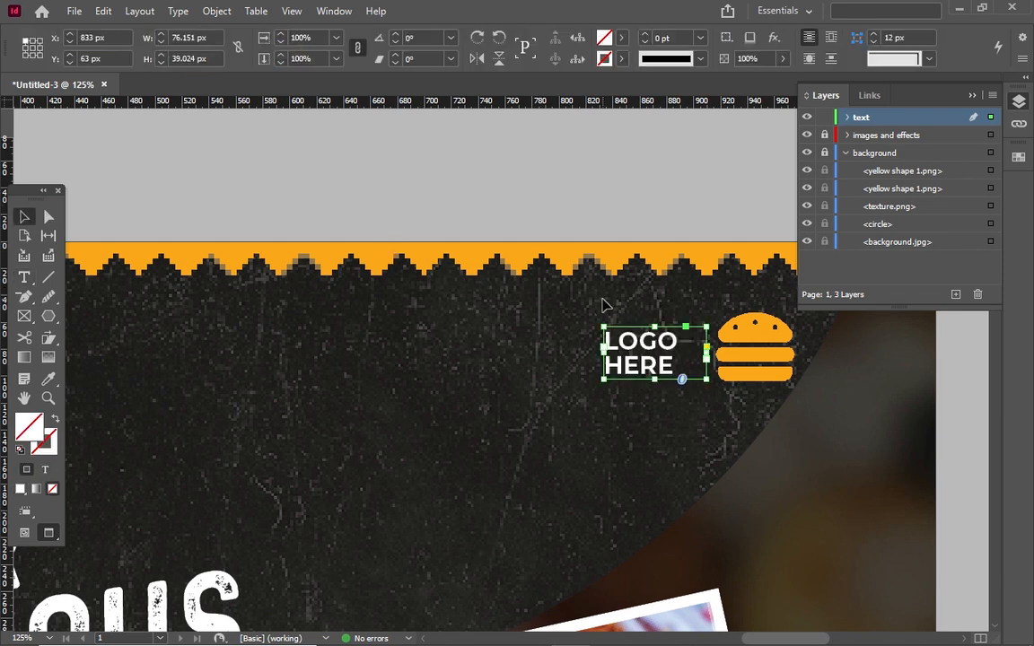
left_click(736, 345)
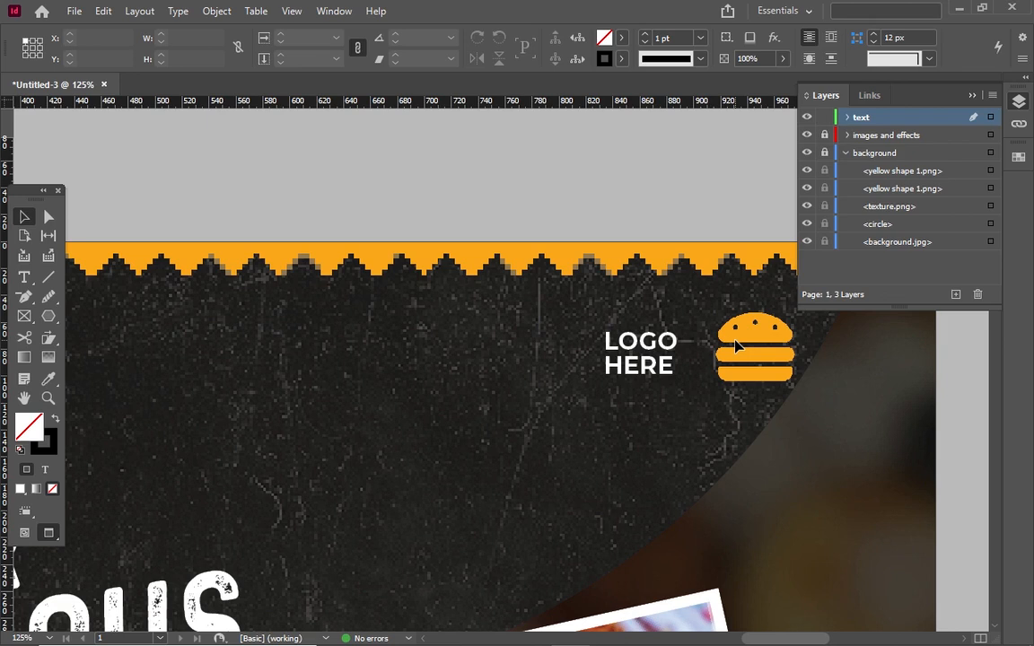
left_click(664, 362)
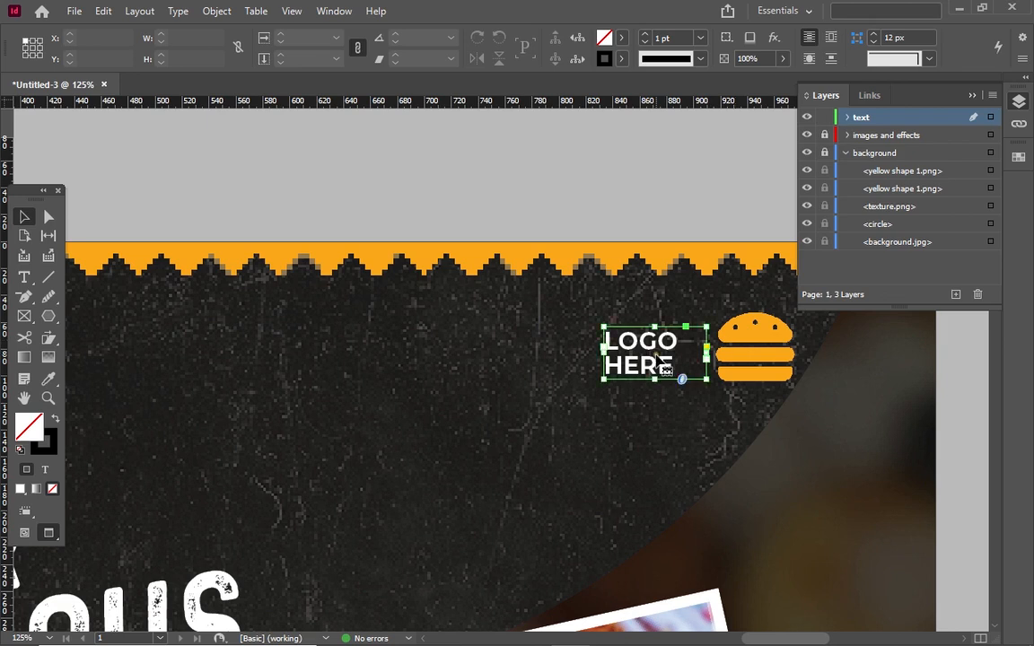
left_click_drag(664, 362, 665, 363)
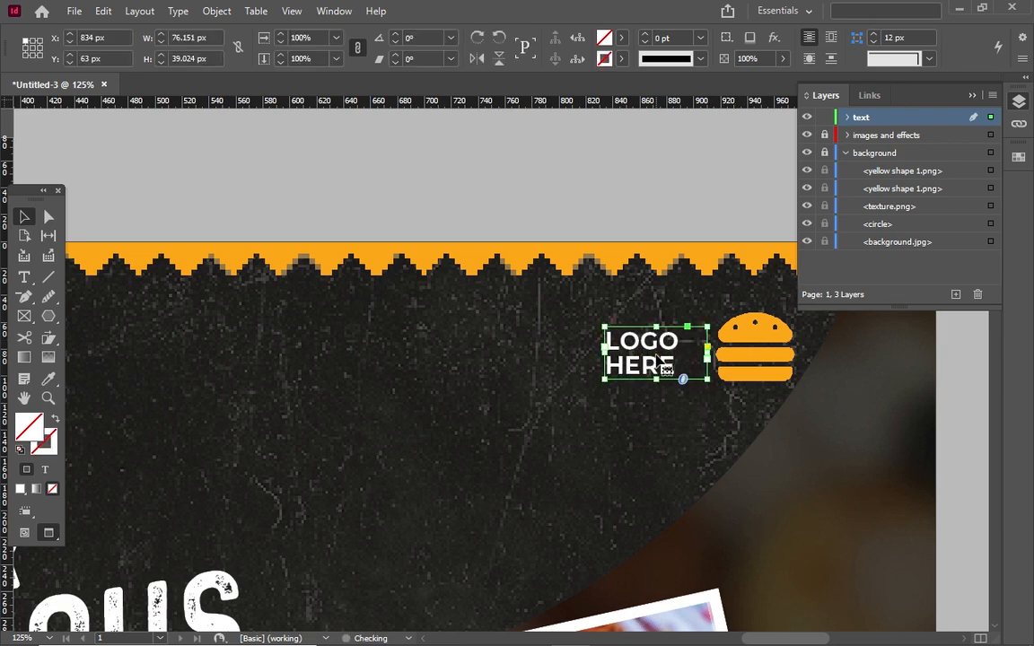
key("shift+Right")
key("shift+Right")
key("shift+Right")
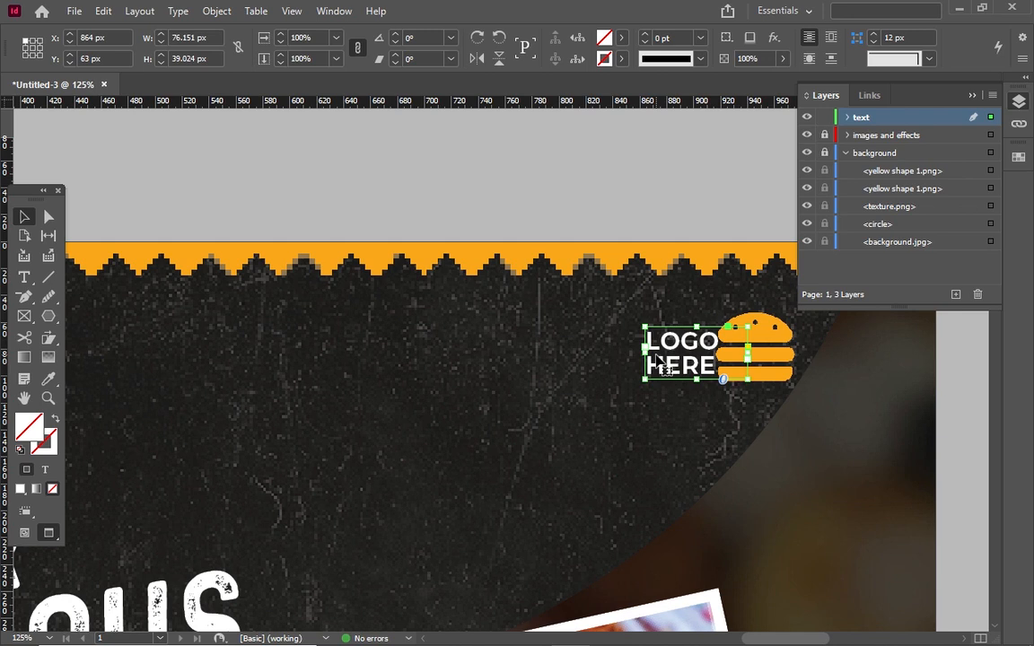
key("Left")
key("Left")
key("Left")
key("Left")
key("Left")
key("Left")
key("Left")
key("Left")
key("Left")
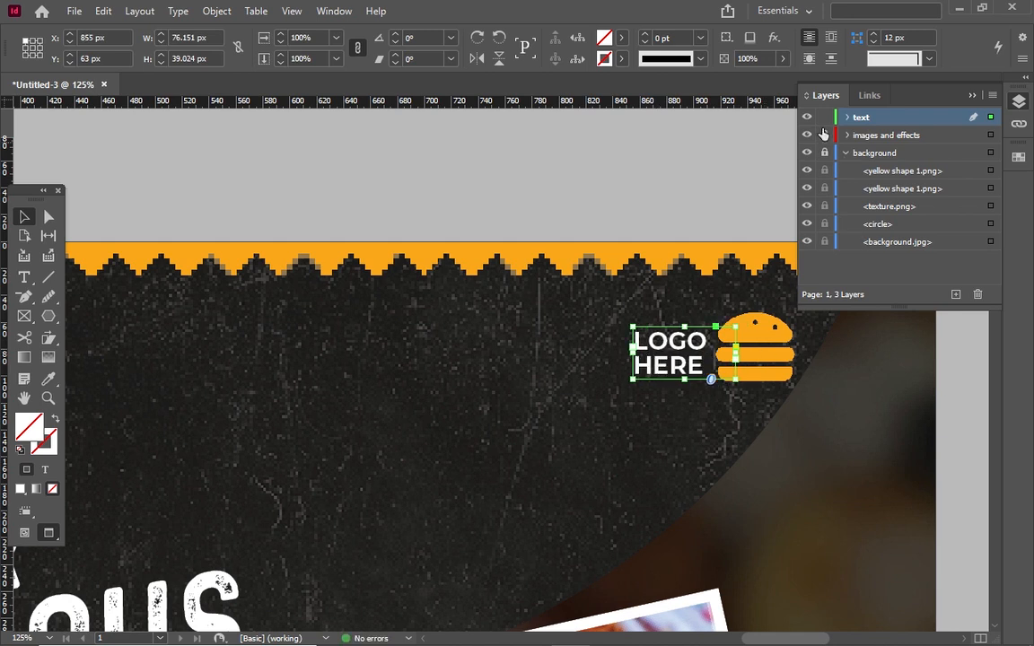
Step: Unlock the images and effects layer and scale the burger icon down proportionally to about 47 by 47 px
left_click(858, 138)
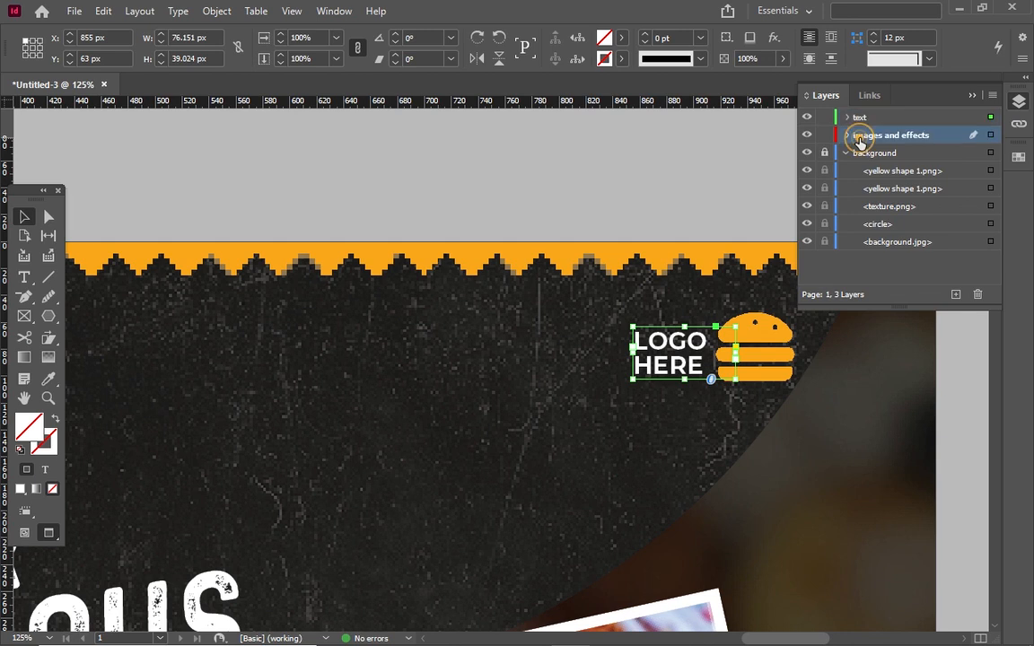
left_click(777, 340)
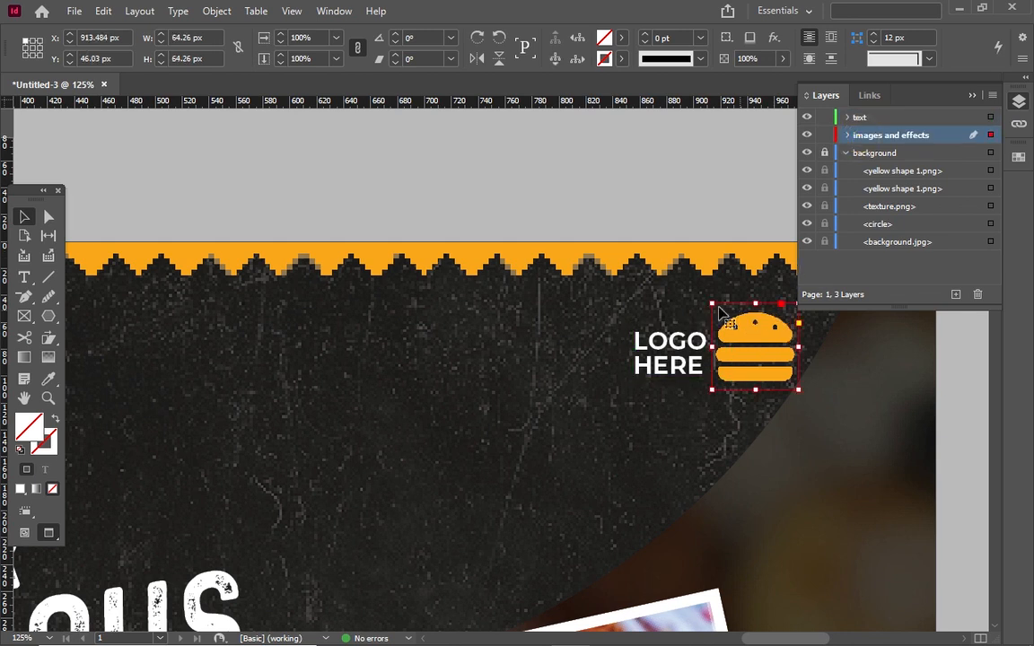
left_click_drag(711, 303, 741, 317)
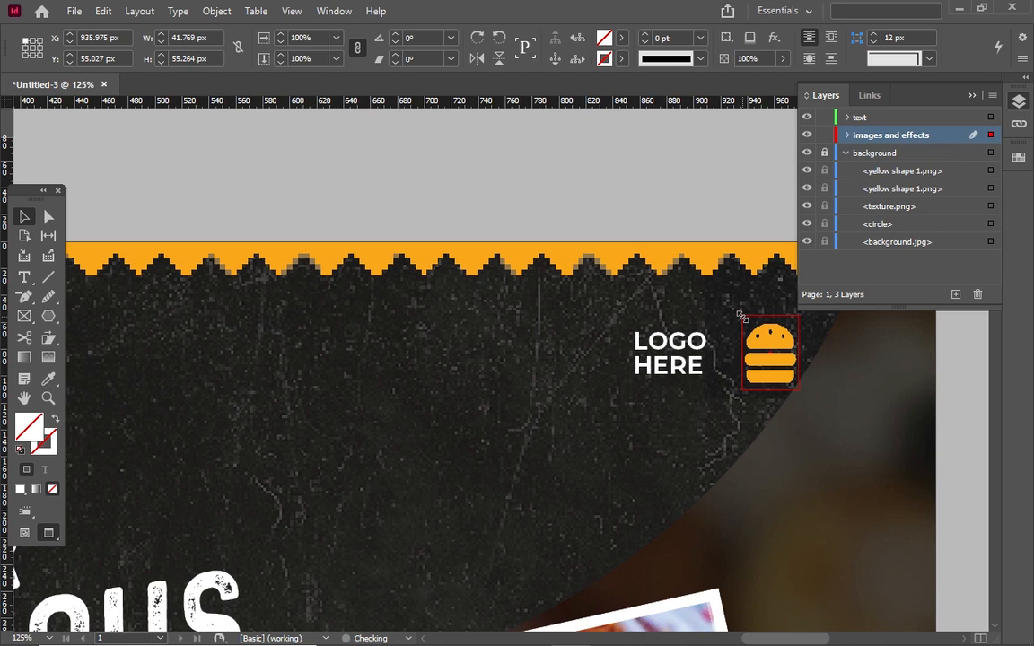
key("ctrl+z")
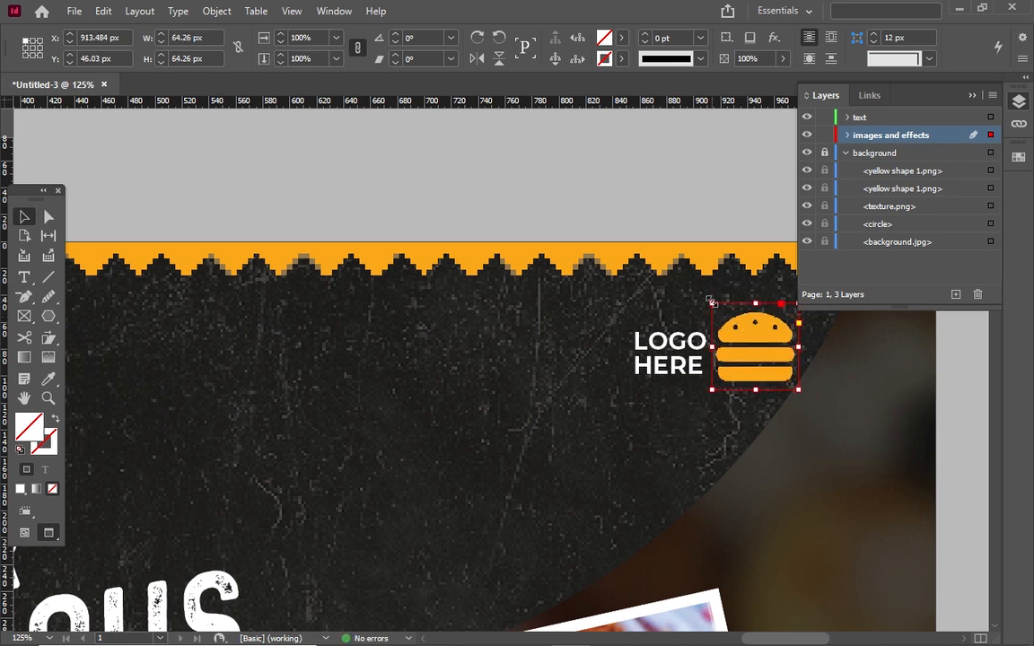
left_click_drag(712, 303, 742, 325)
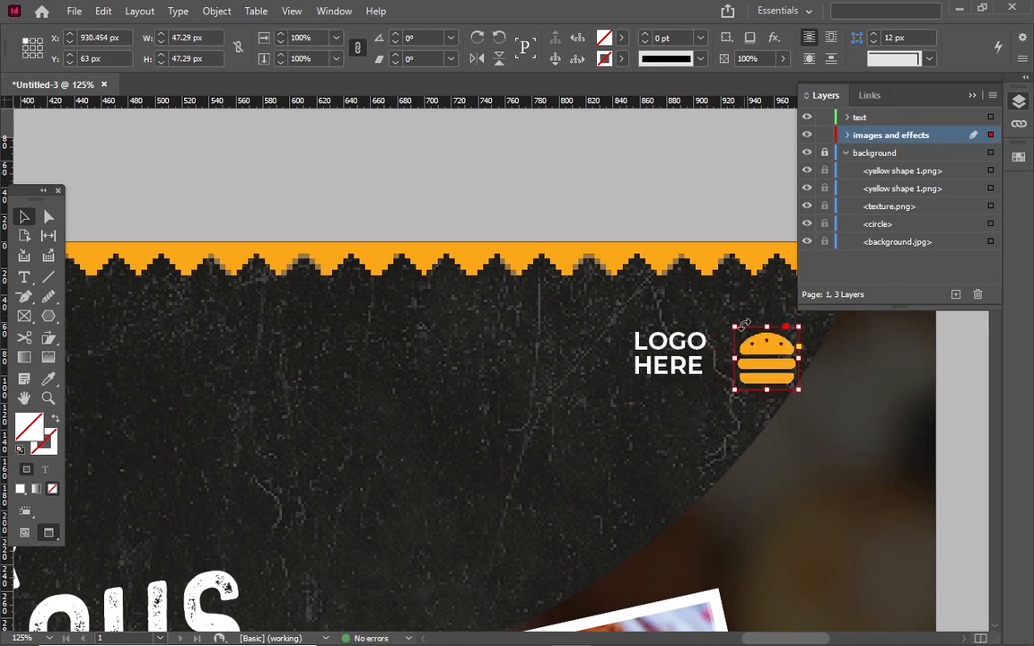
Step: Move the burger icon beside the LOGO HERE text, to about X 919 px, Y 57 px
key("Left")
key("Up")
key("Left")
key("Left")
key("Left")
key("Left")
key("Left")
key("Left")
key("Left")
key("Left")
key("Left")
key("Left")
key("Left")
key("Left")
key("Left")
key("Left")
key("Left")
key("Left")
key("Right")
key("Up")
key("Up")
key("Up")
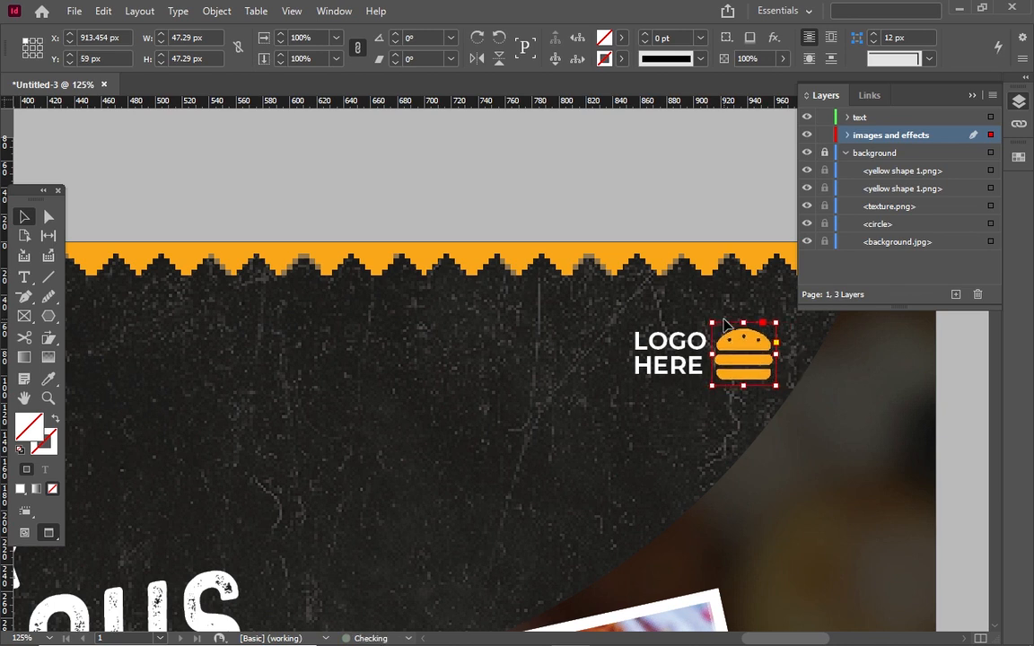
key("Right")
key("Right")
key("Right")
key("Right")
key("Right")
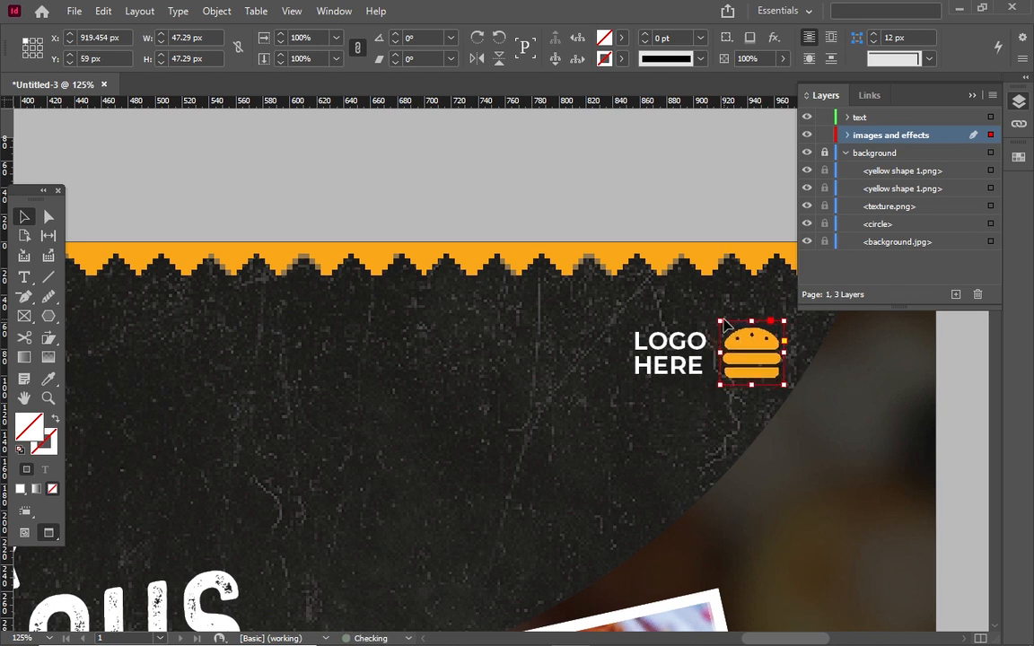
key("Up")
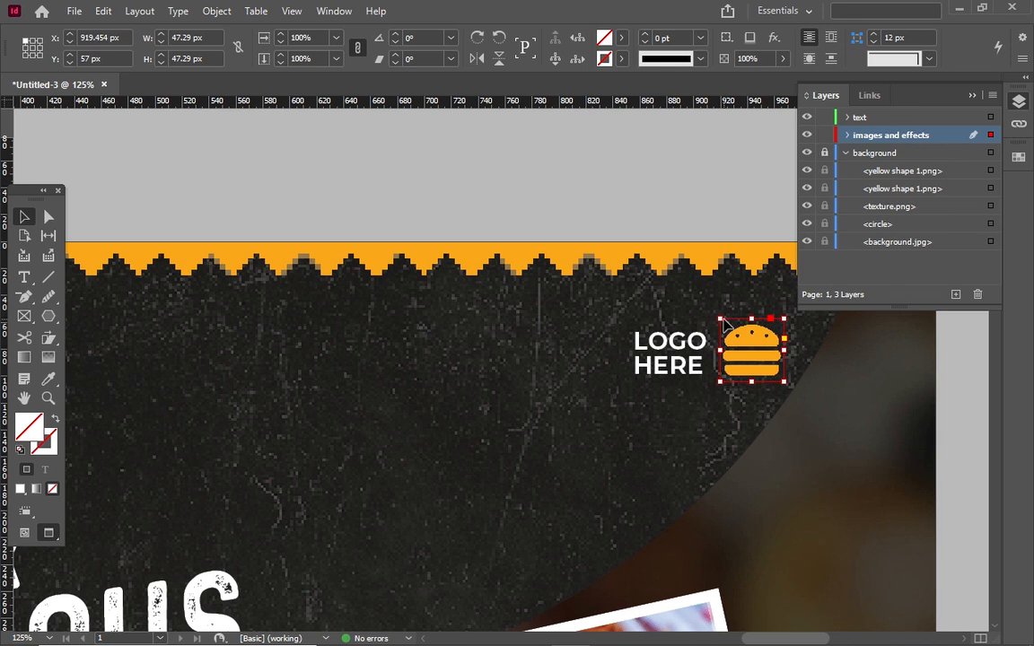
Step: Lock the text layer and set the images and effects layer to unlocked
left_click(595, 357)
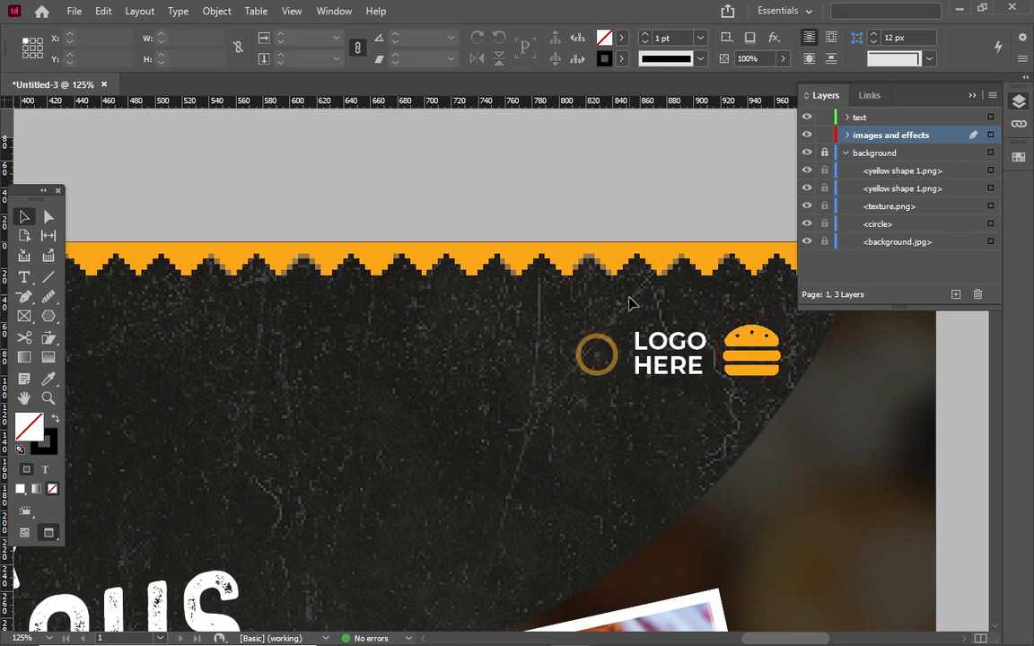
left_click_drag(610, 311, 788, 388)
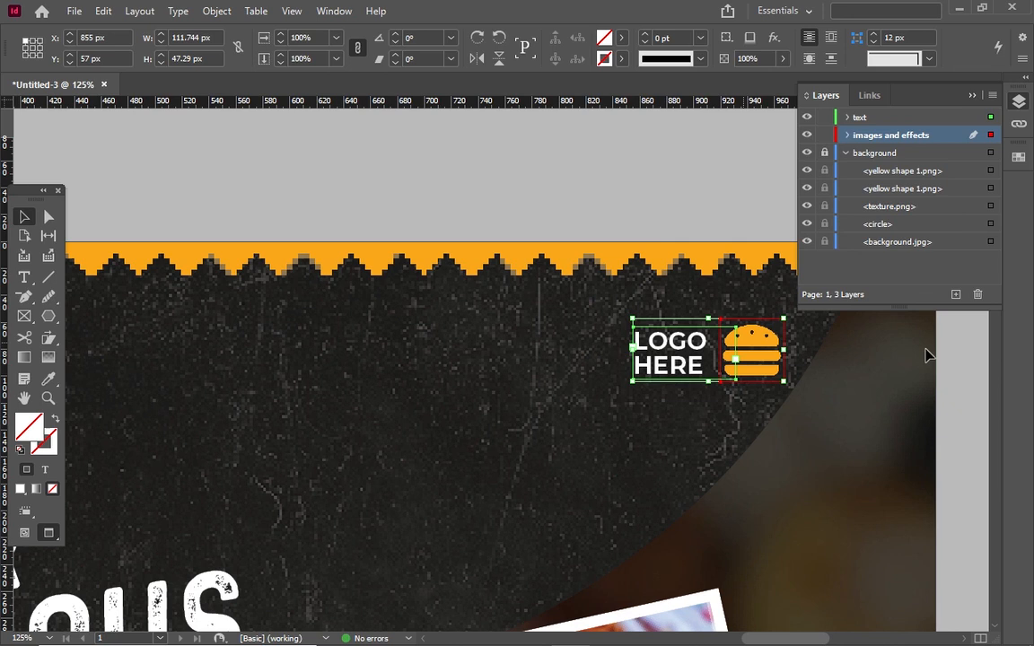
left_click(825, 135)
left_click(825, 134)
left_click(826, 117)
left_click(824, 135)
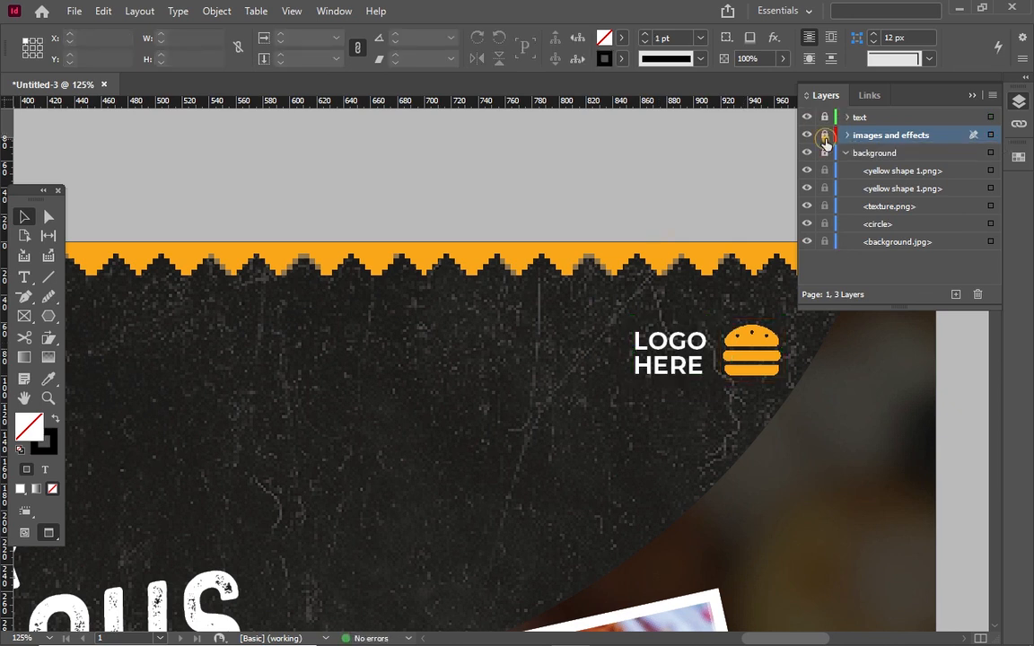
Step: Add a text frame about 216 by 52 px in the flyer's lower orange strip on the images and effects layer, reading "order now"
key("ctrl+1")
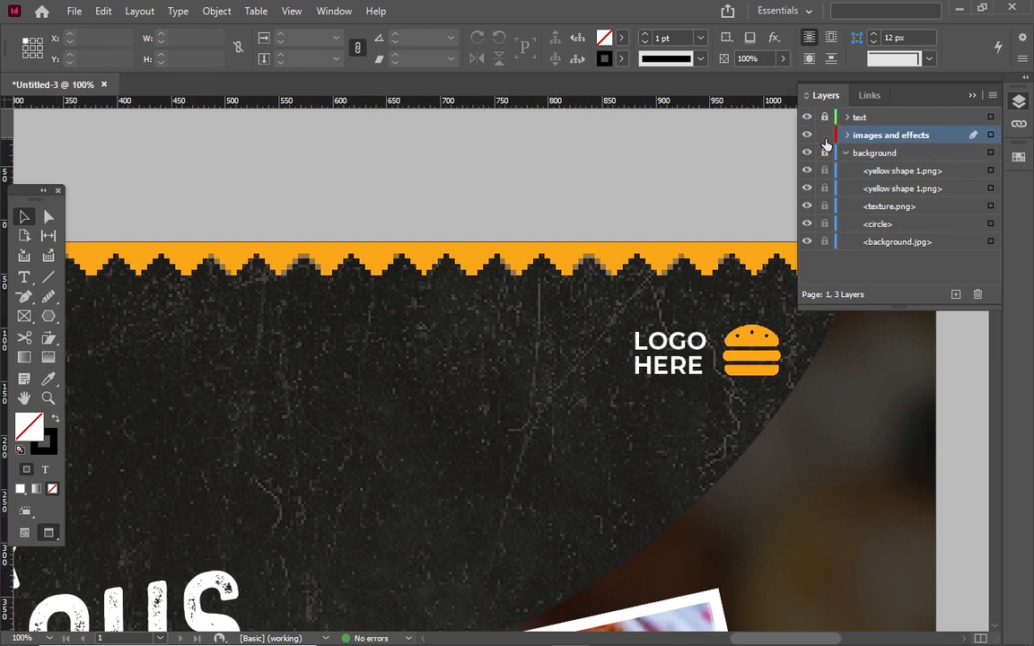
key("ctrl+minus")
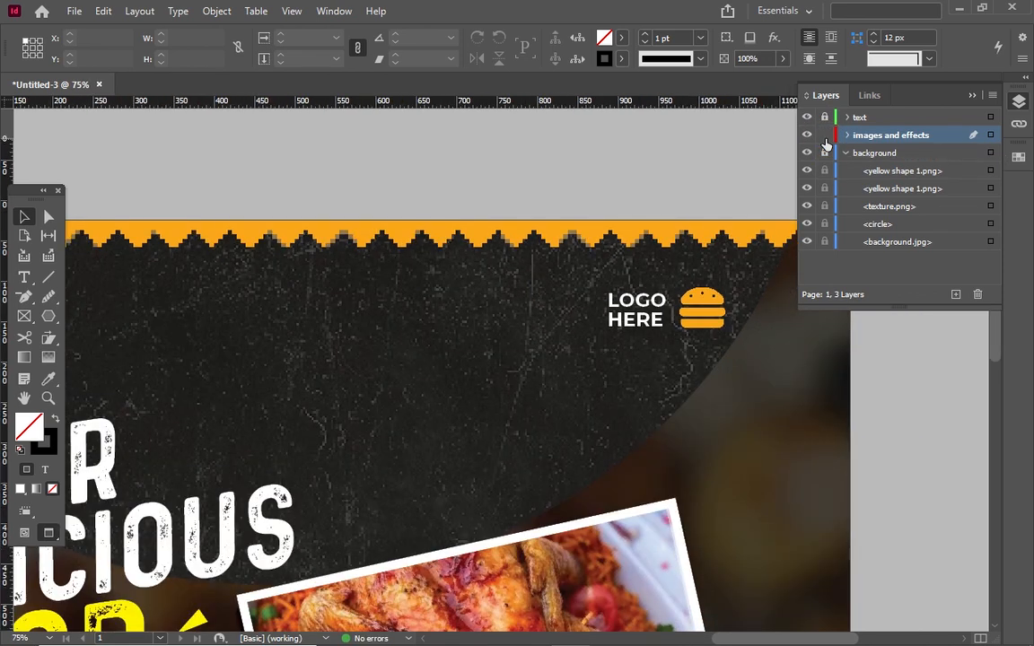
key("ctrl+minus")
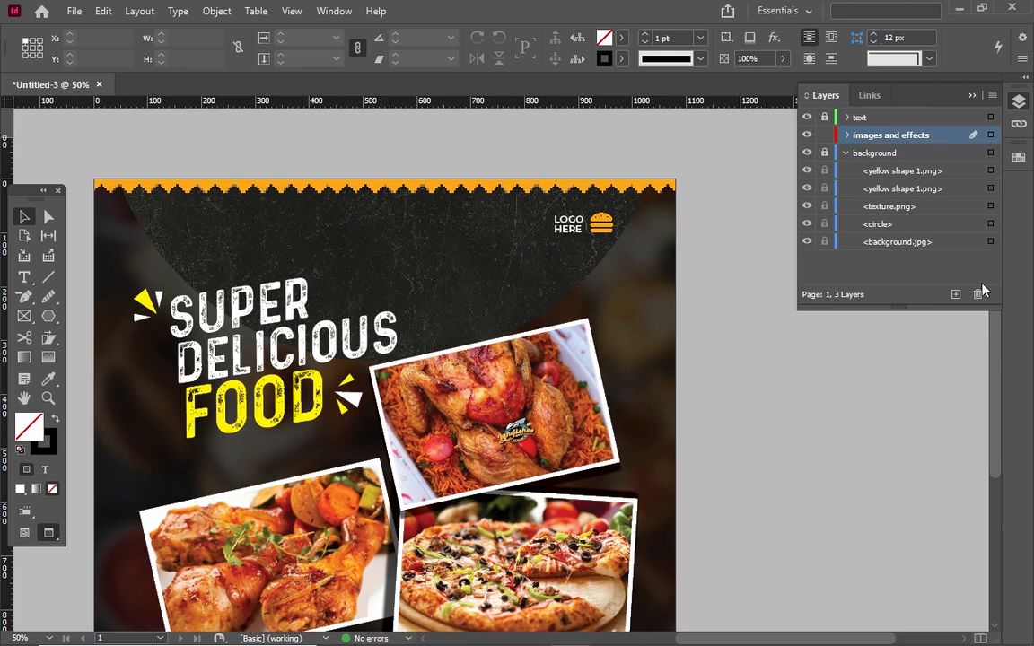
scroll(1006, 399, "down", 3)
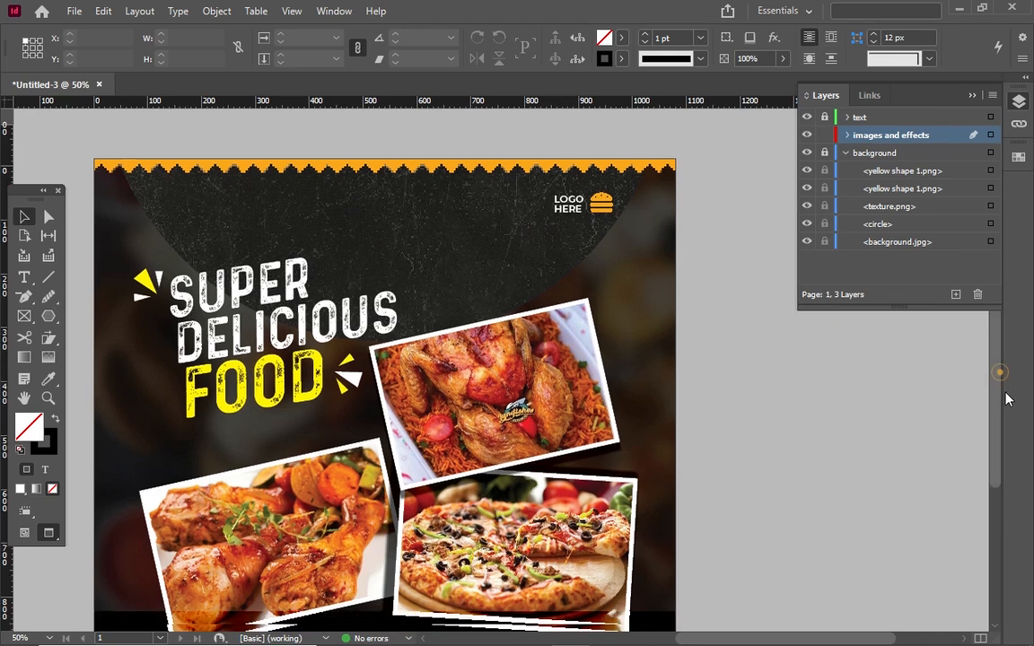
scroll(1005, 424, "down", 1)
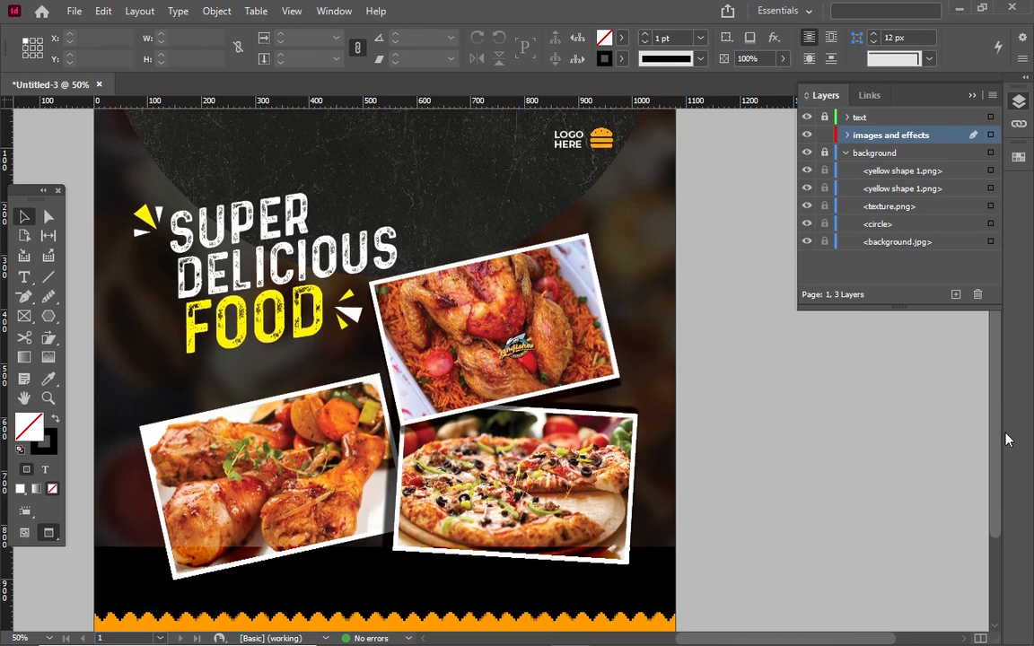
scroll(1004, 430, "up", 1)
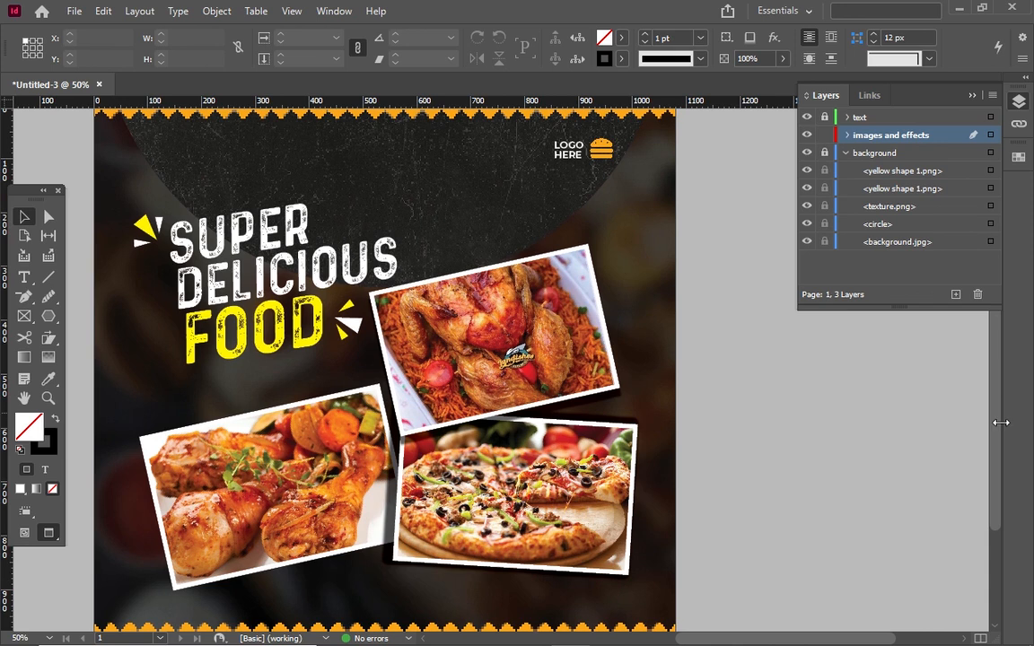
scroll(1001, 480, "down", 5)
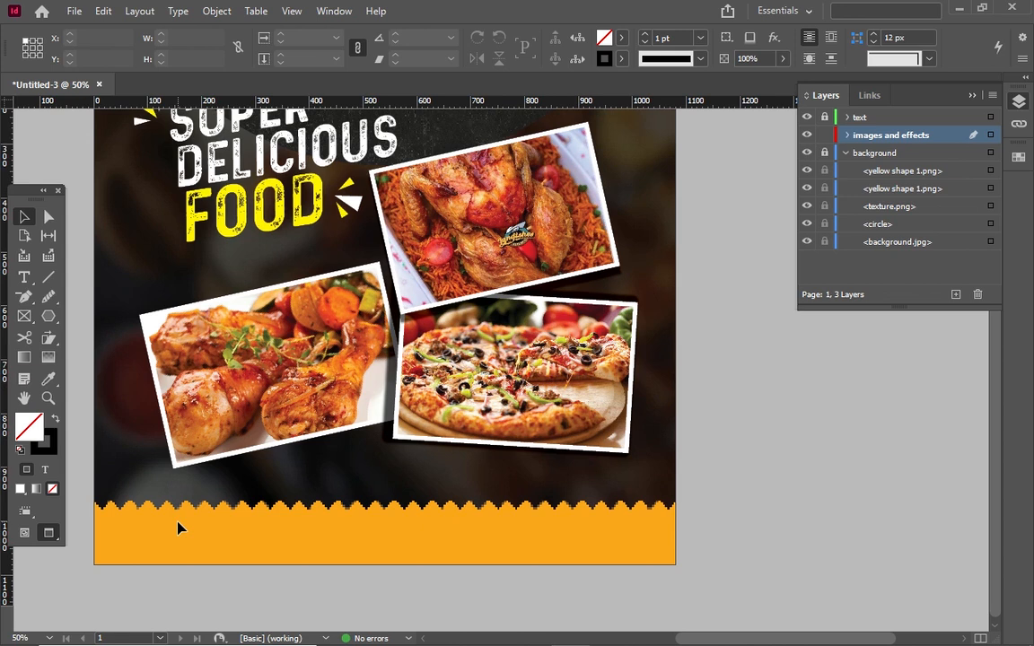
left_click(24, 278)
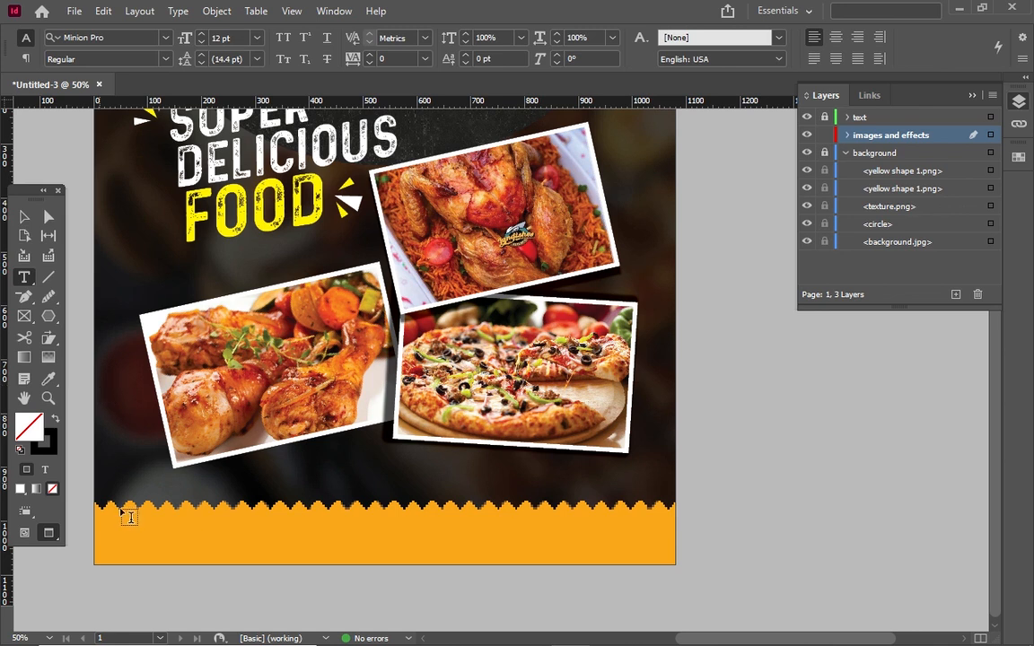
left_click_drag(120, 528, 236, 553)
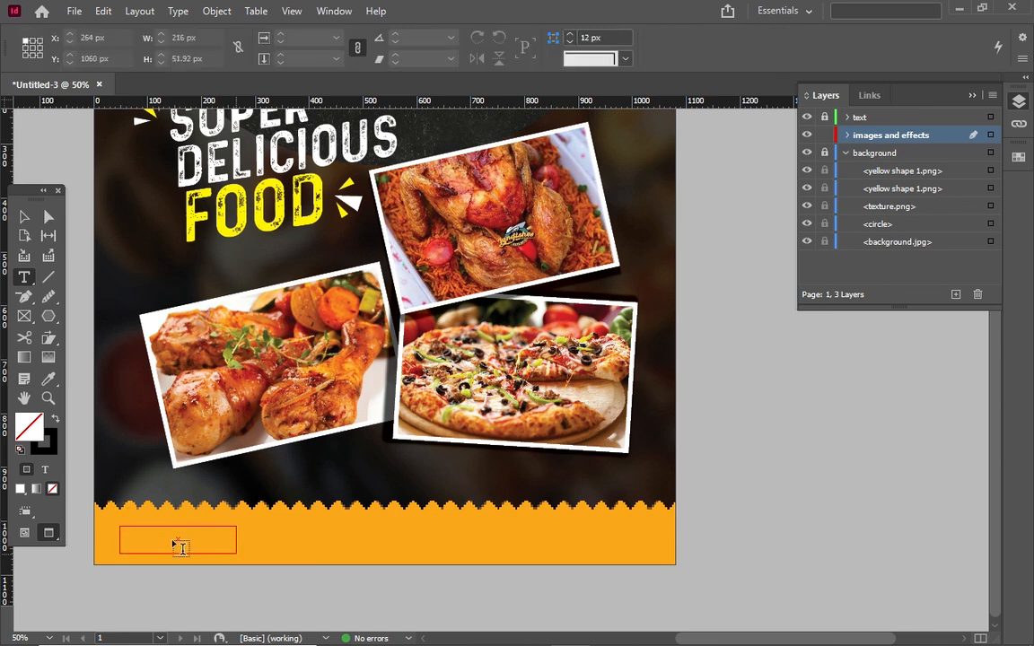
type("order now")
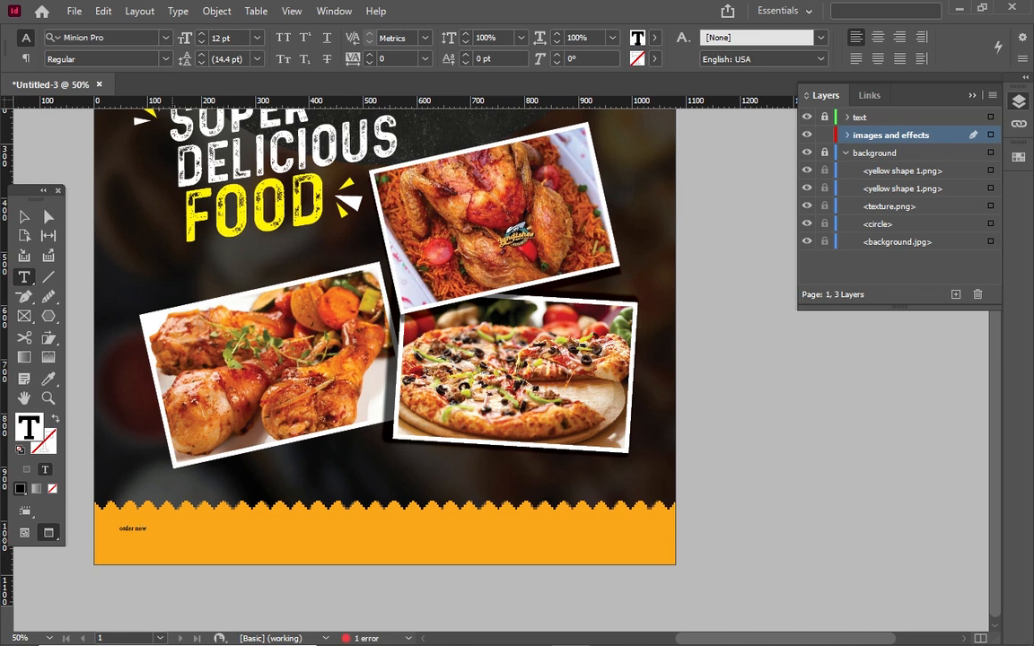
Step: Format the "order now" text in all caps, Montserrat SemiBold, with tracking of 100
key("ctrl+a")
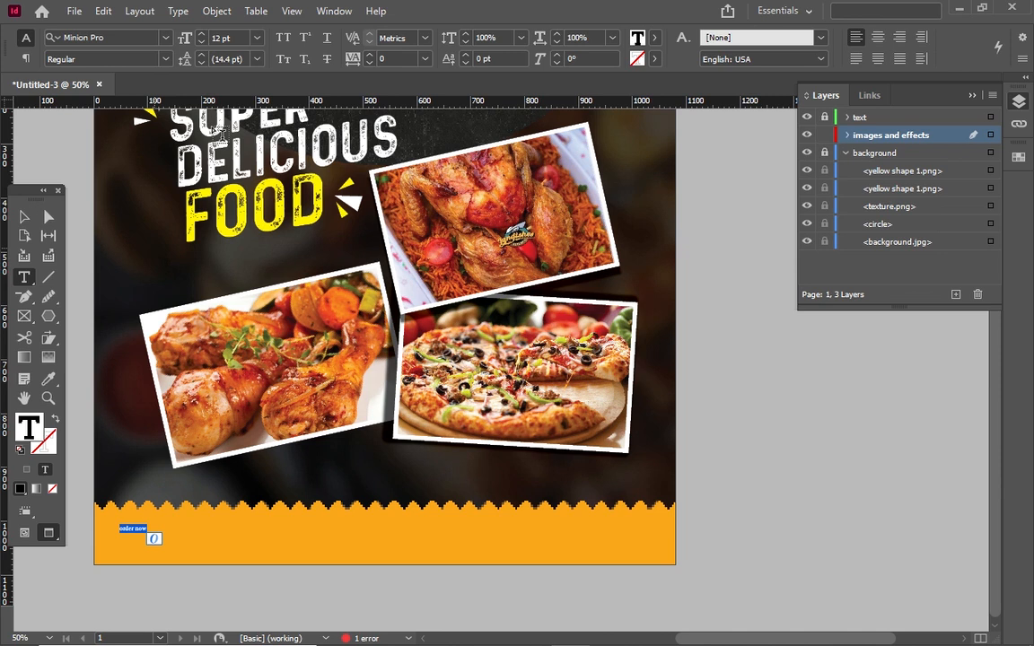
left_click(284, 37)
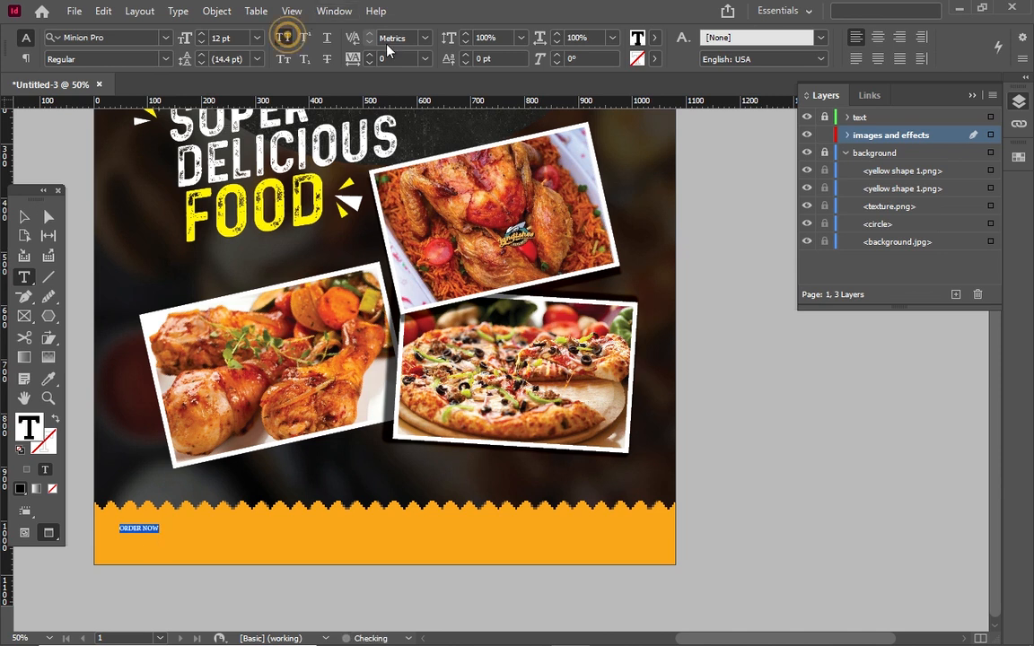
left_click(120, 38)
type("mon")
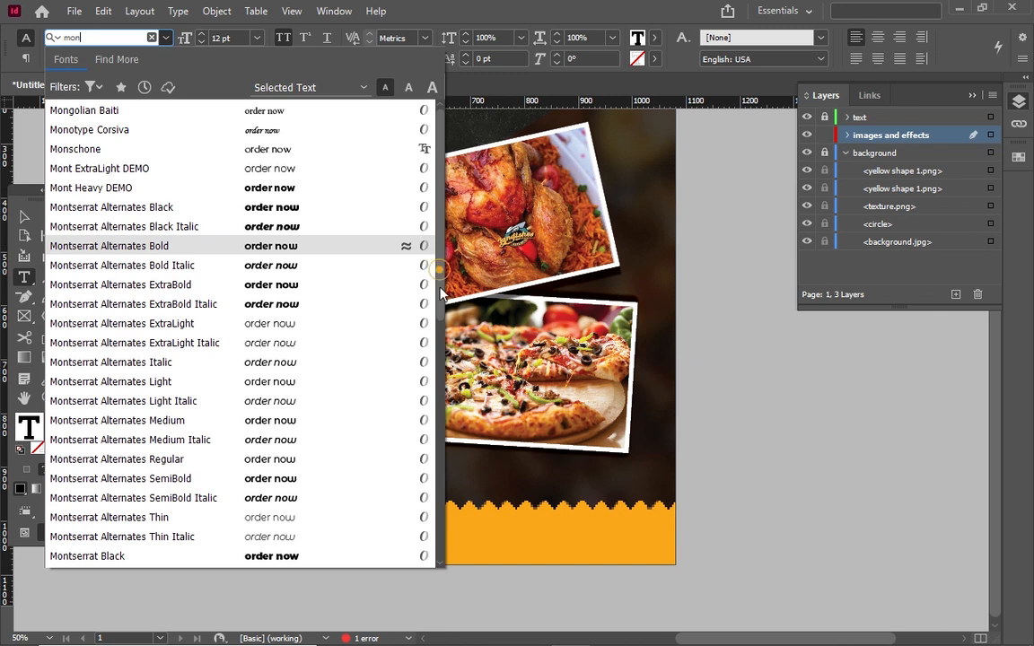
scroll(438, 296, "down", 1)
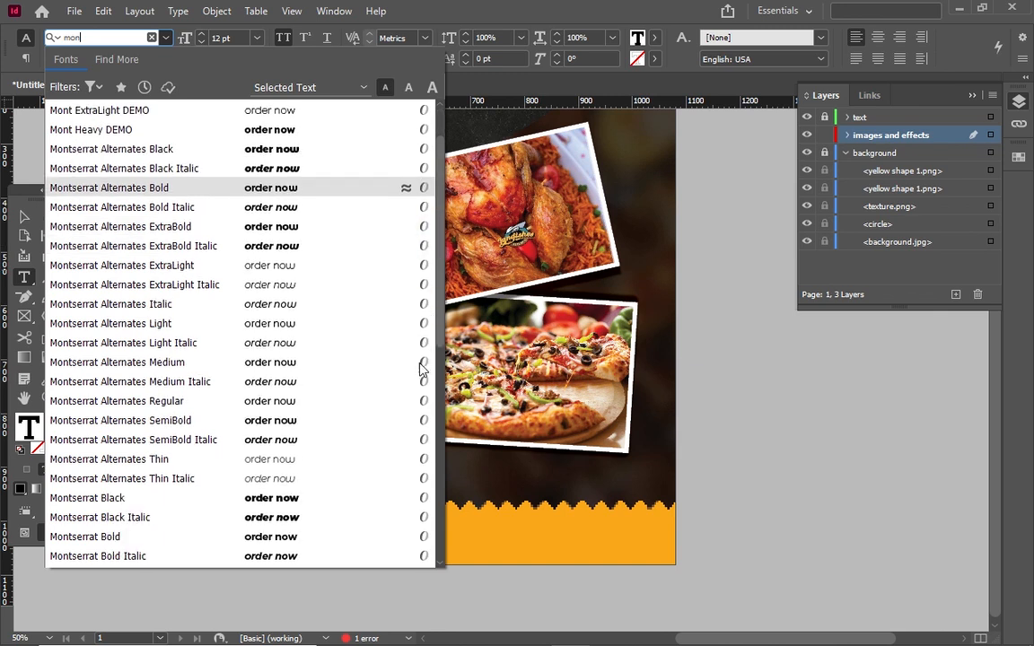
scroll(426, 359, "down", 1)
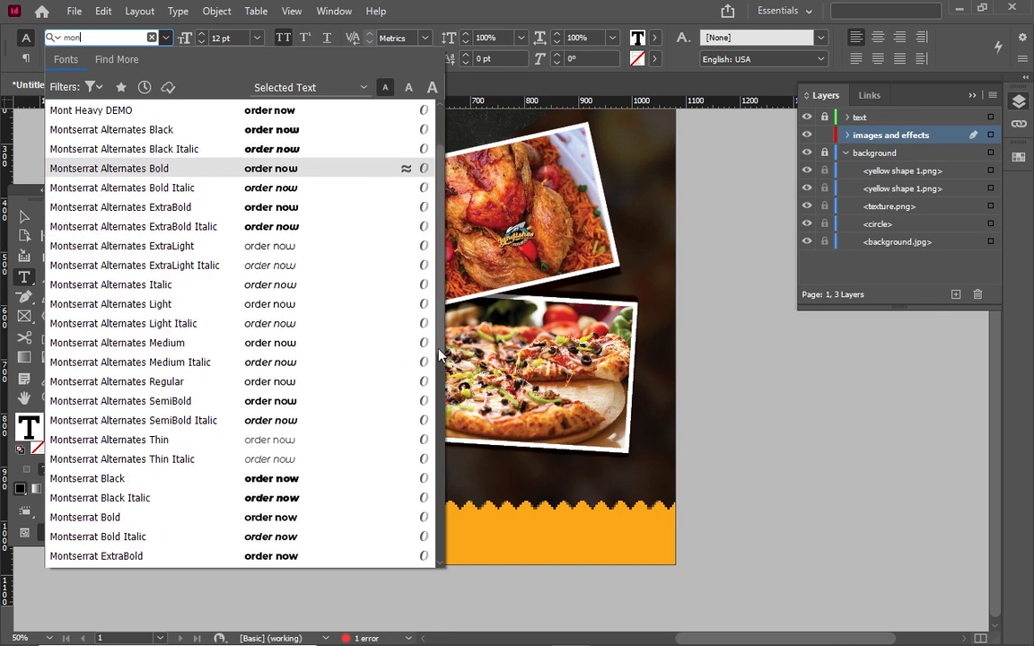
scroll(440, 569, "down", 3)
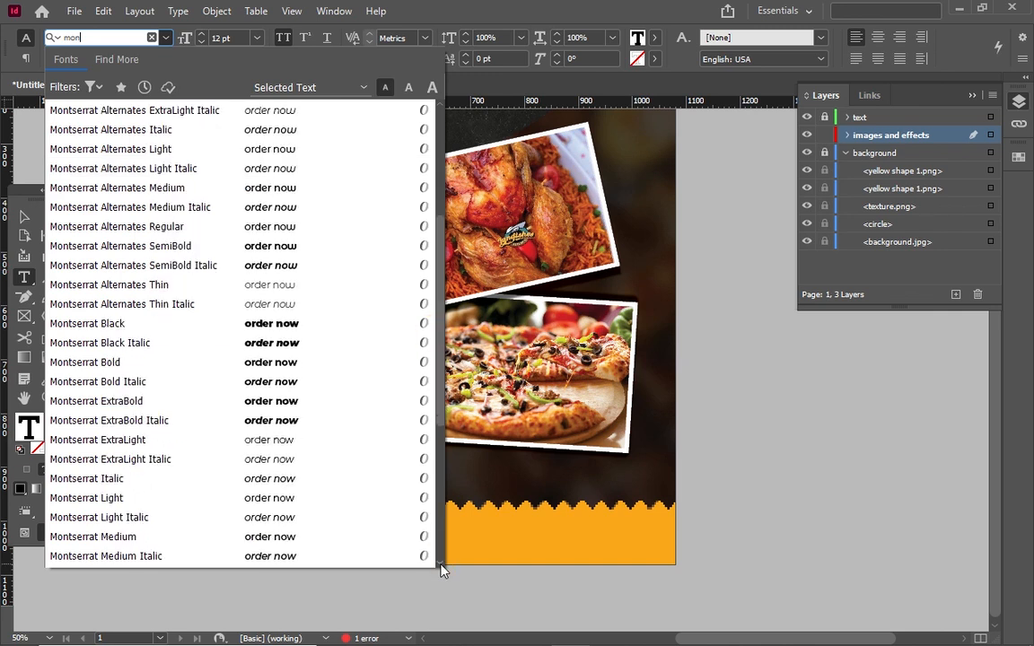
scroll(439, 565, "down", 2)
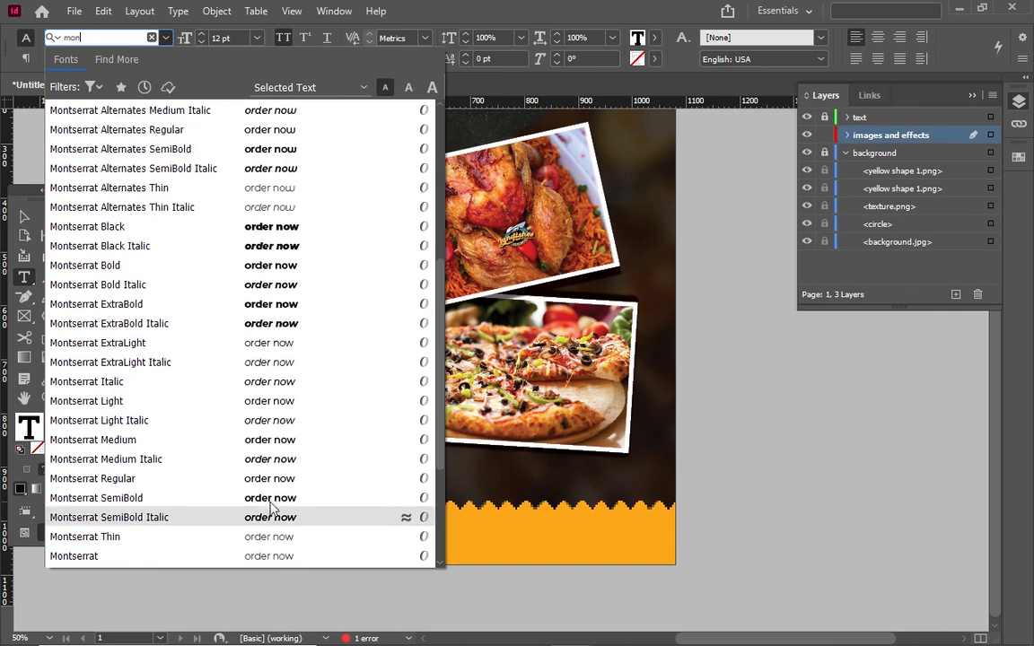
left_click(270, 501)
left_click(370, 55)
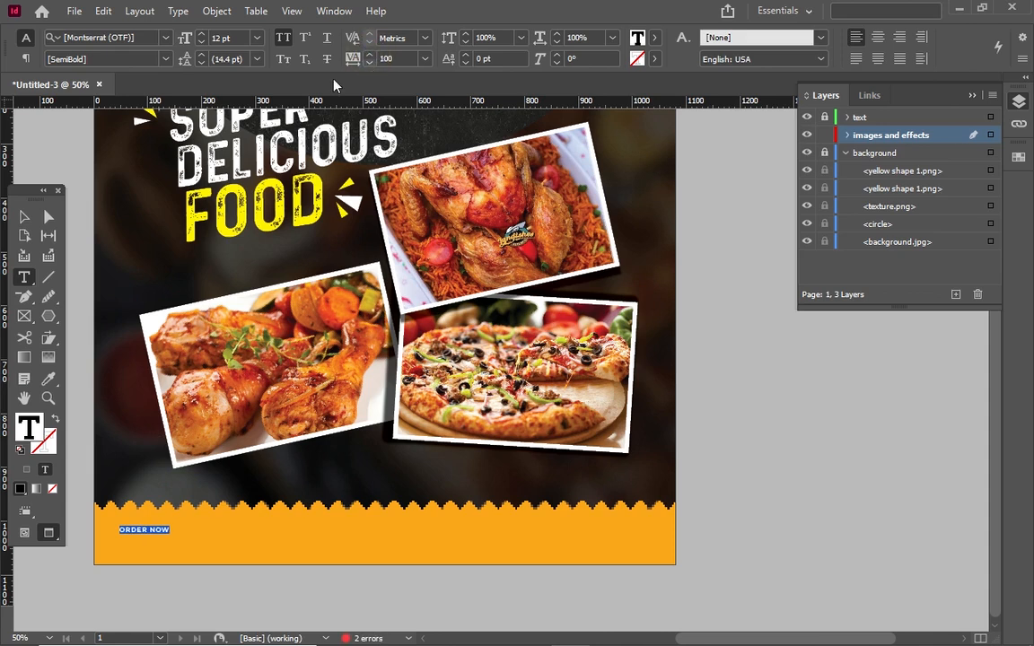
Step: Fit the ORDER NOW text frame to its content
left_click(24, 217)
left_click(167, 532)
right_click(166, 530)
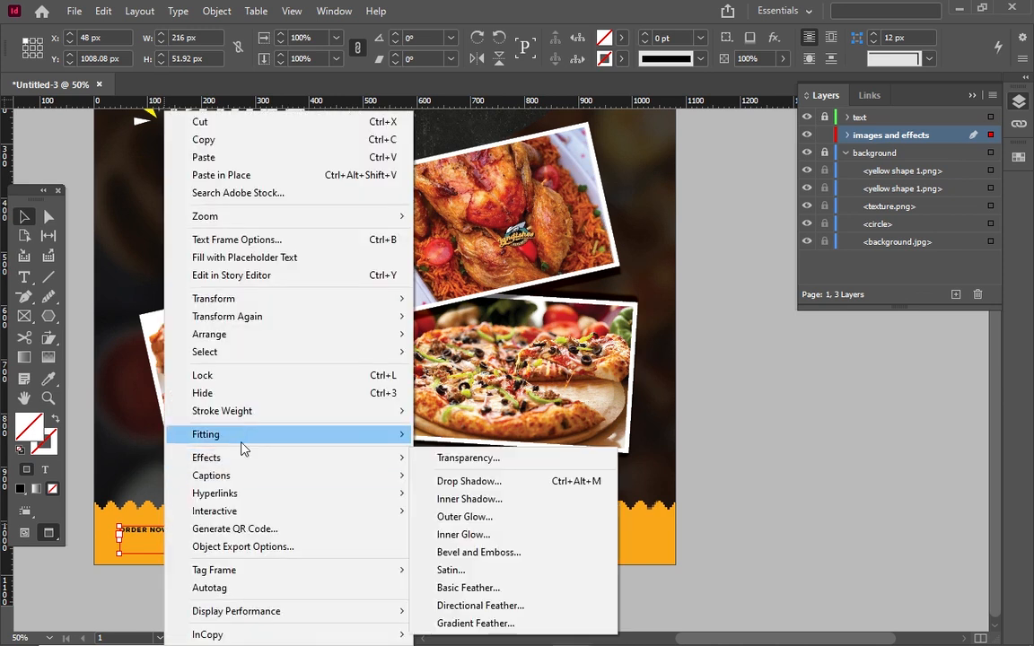
mouse_move(300, 439)
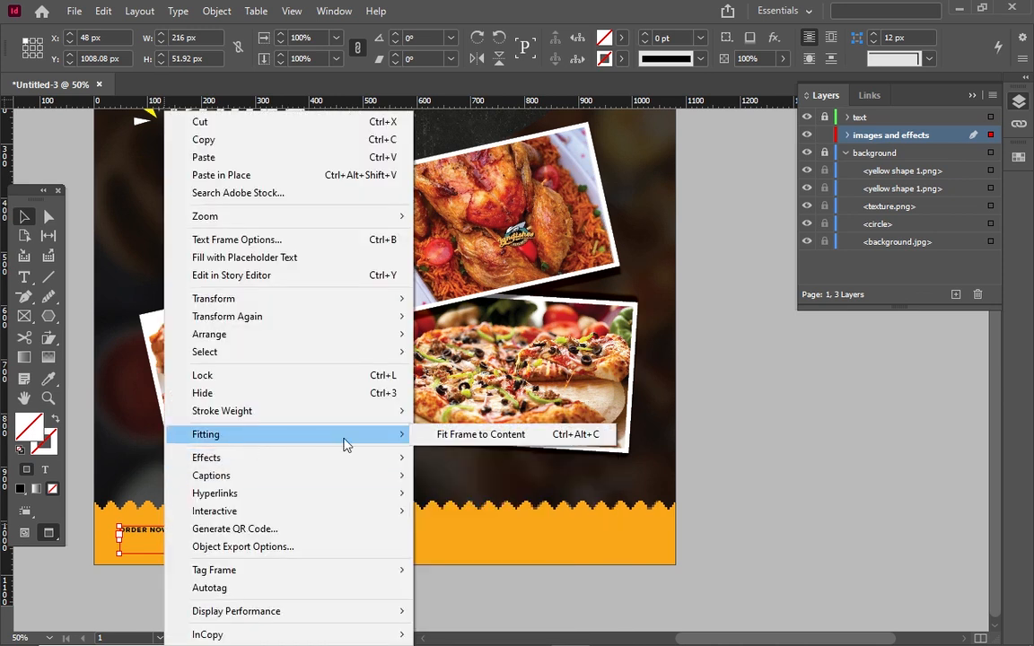
left_click(429, 435)
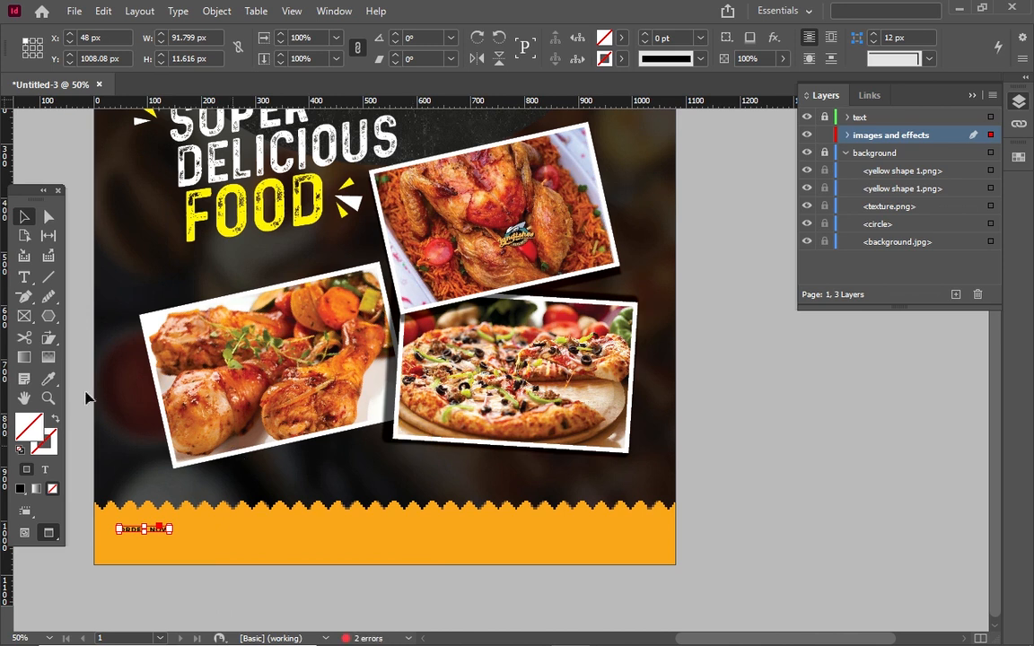
Step: Draw a rectangle about 132 by 47 px around the ORDER NOW text and round its corners to about 8 px
left_click(52, 319)
left_click(99, 307)
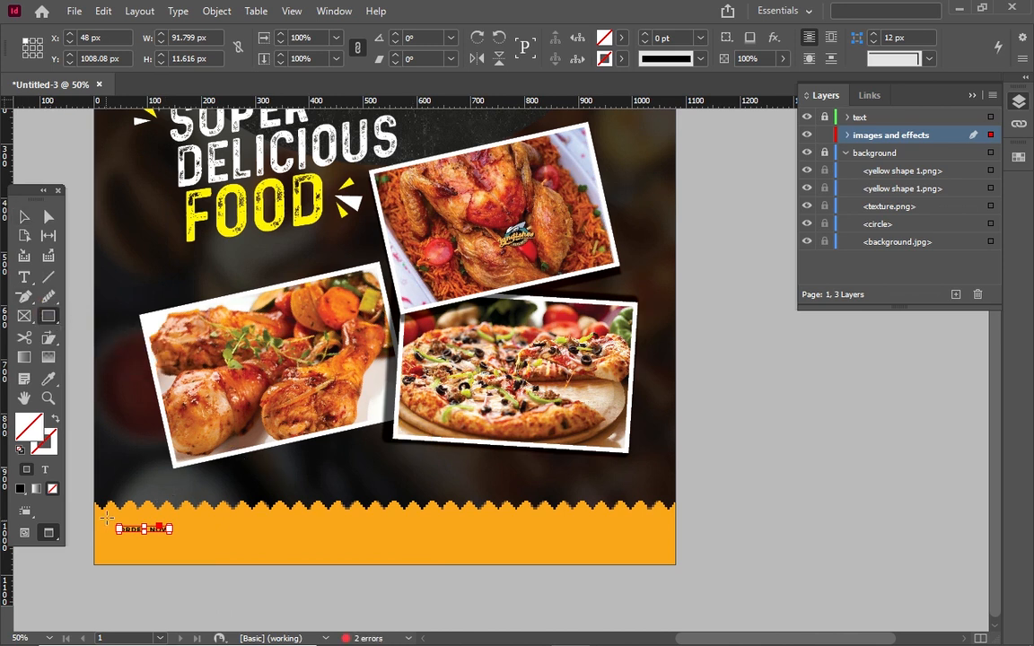
left_click_drag(168, 556, 184, 549)
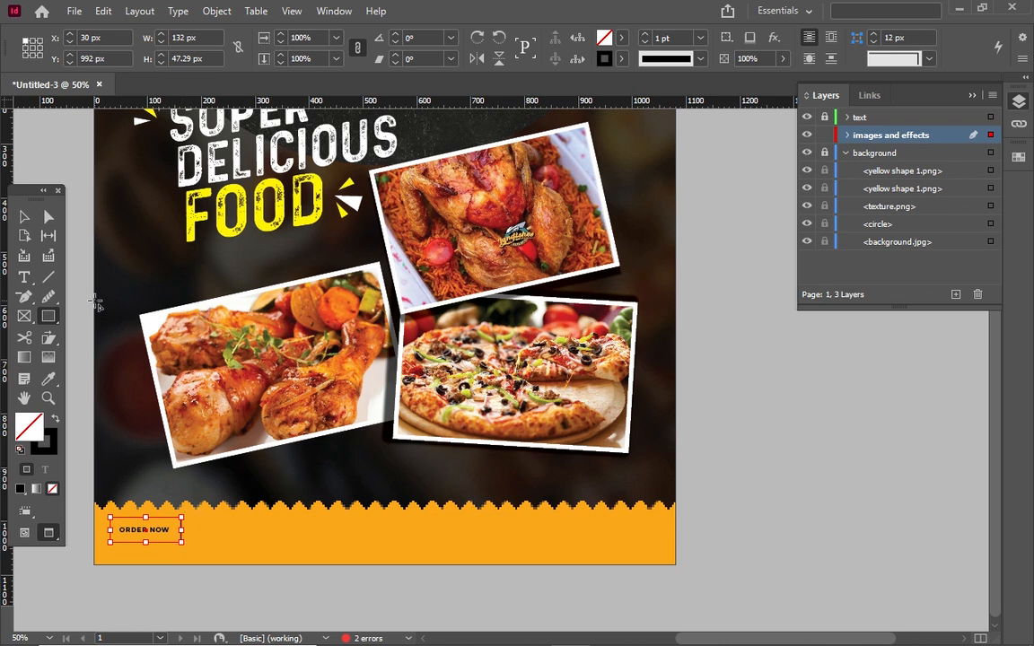
left_click(25, 220)
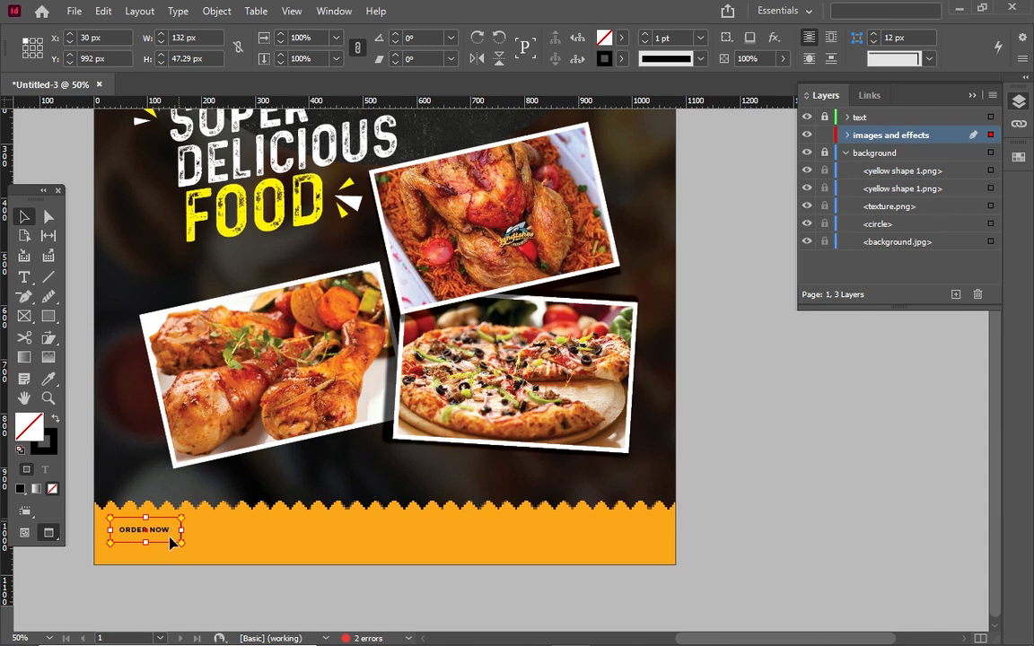
left_click_drag(178, 539, 178, 537)
left_click(214, 546)
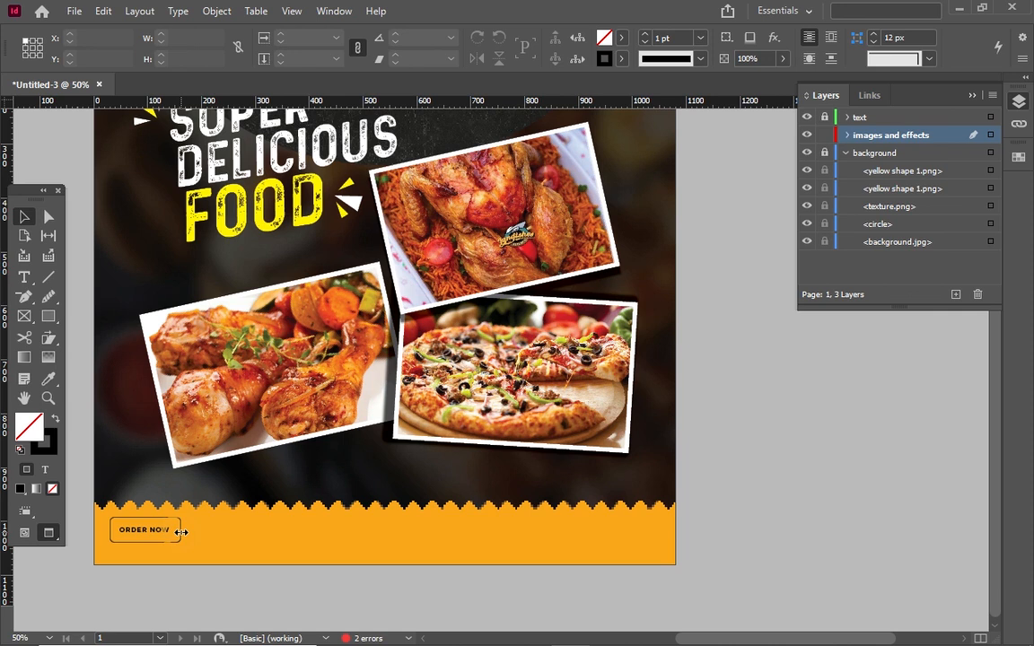
Step: Swap the rectangle's stroke to a black fill, move it beside ORDER NOW, and resize it to about 168 by 39 px
left_click(181, 531)
key("shift+x")
left_click_drag(149, 534, 246, 537)
left_click_drag(289, 532, 251, 539)
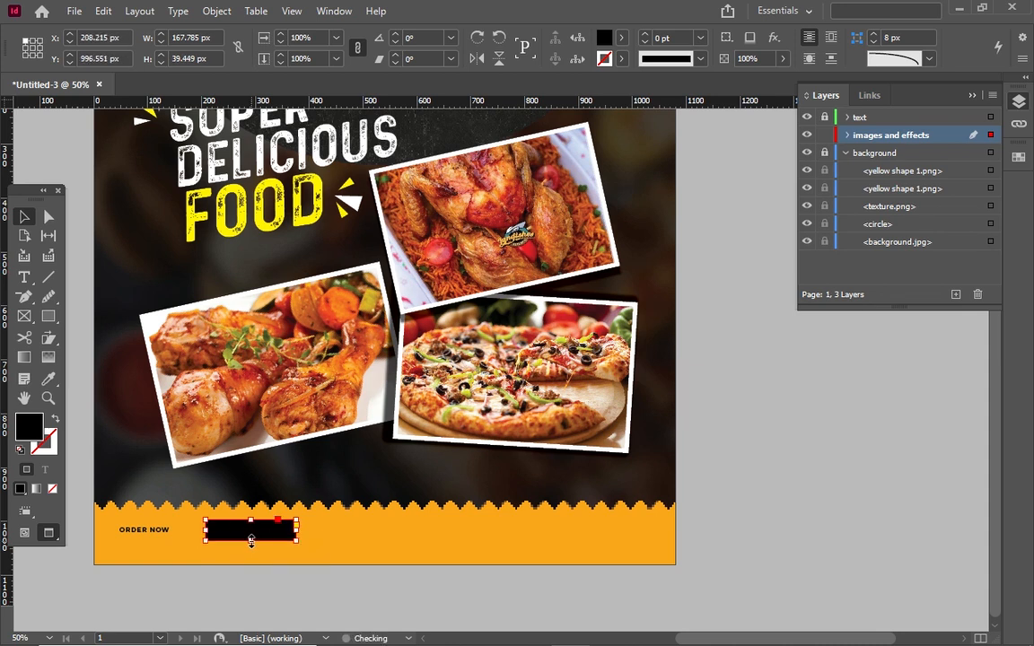
left_click(329, 536)
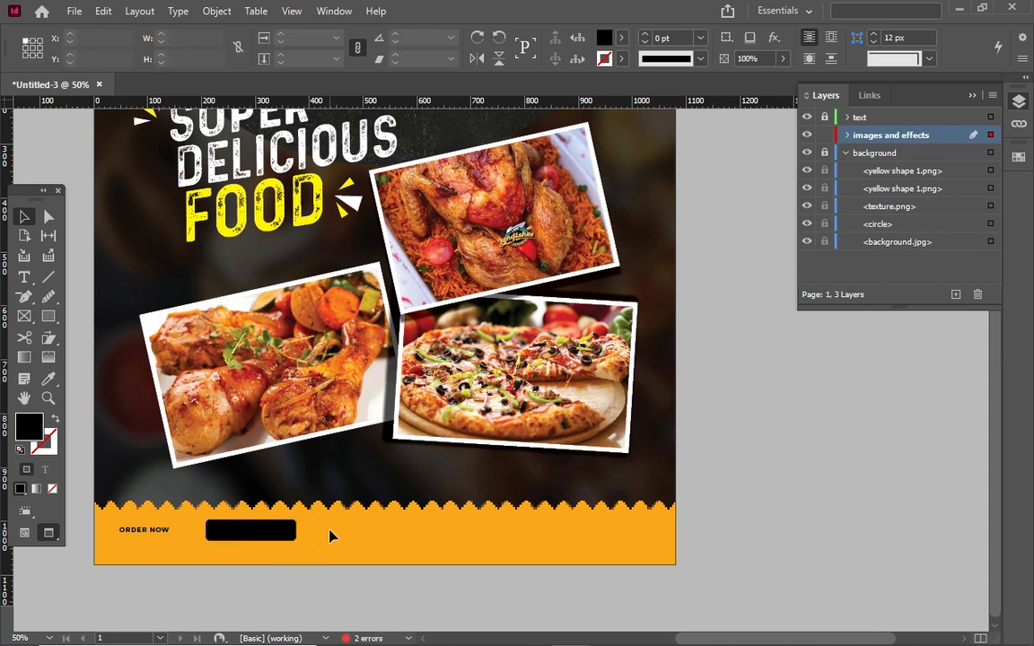
Step: Set the black rectangle's corners to the Rounded shape with a size of 12 px
left_click(279, 537)
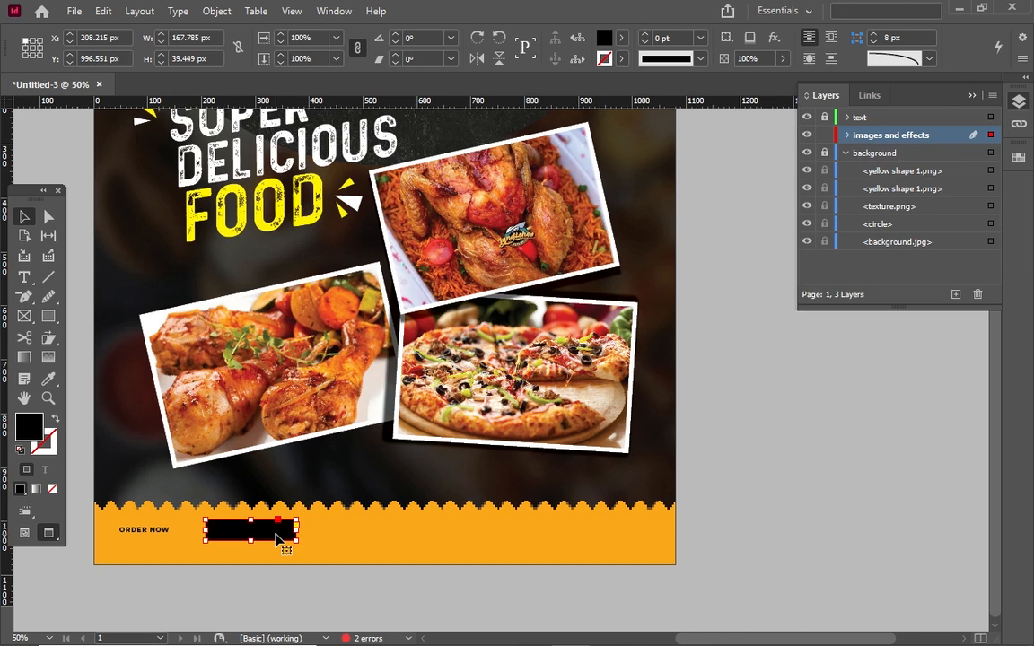
left_click(294, 525)
left_click_drag(293, 540, 286, 539)
left_click(333, 538)
left_click(267, 531)
left_click(335, 11)
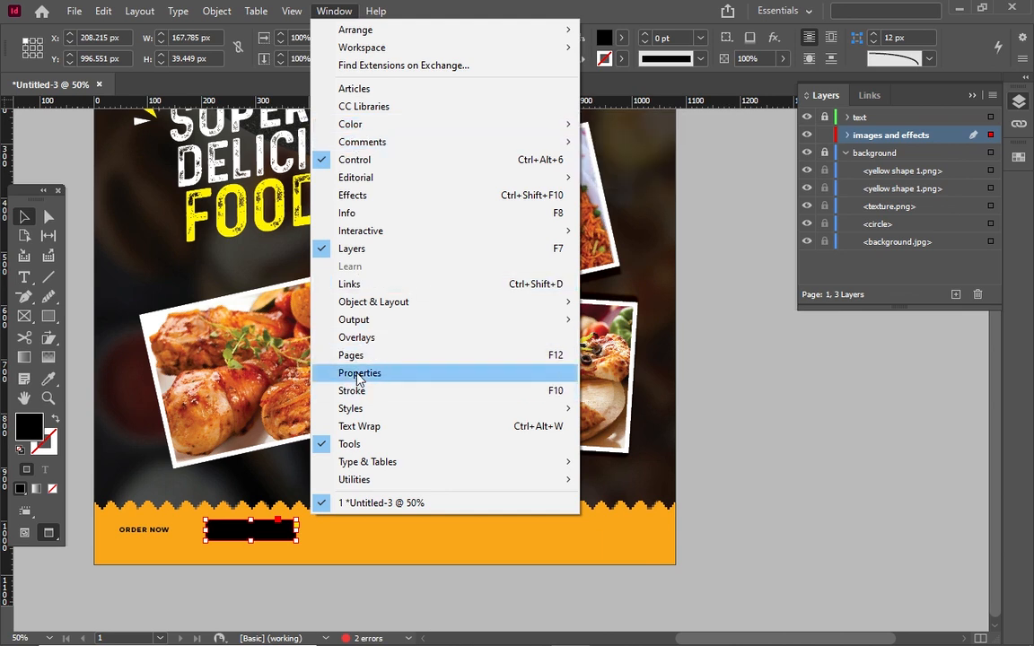
left_click(549, 371)
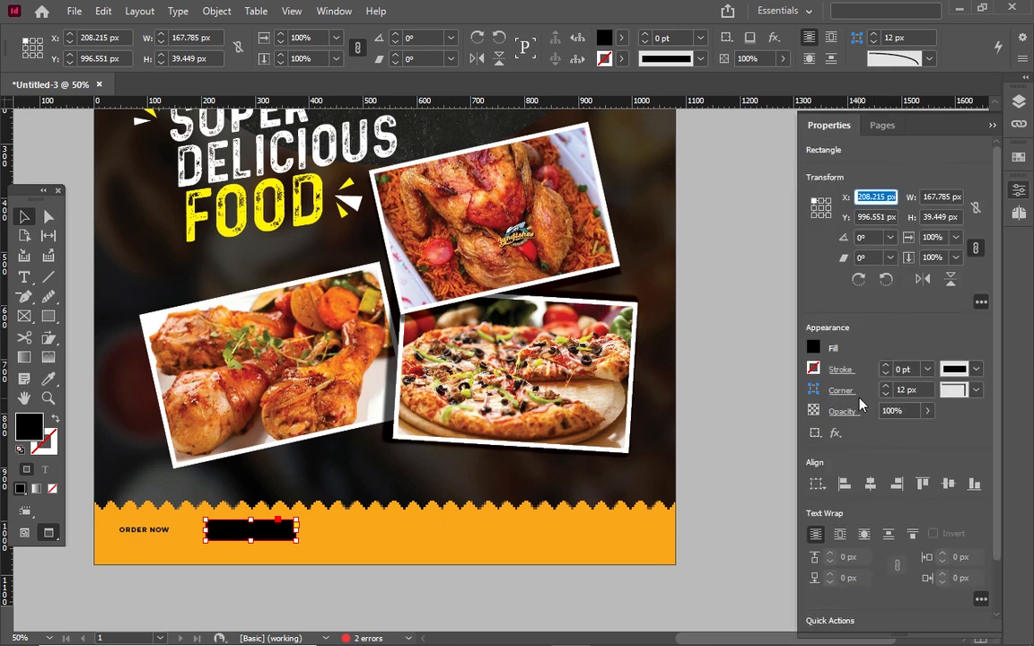
left_click(976, 392)
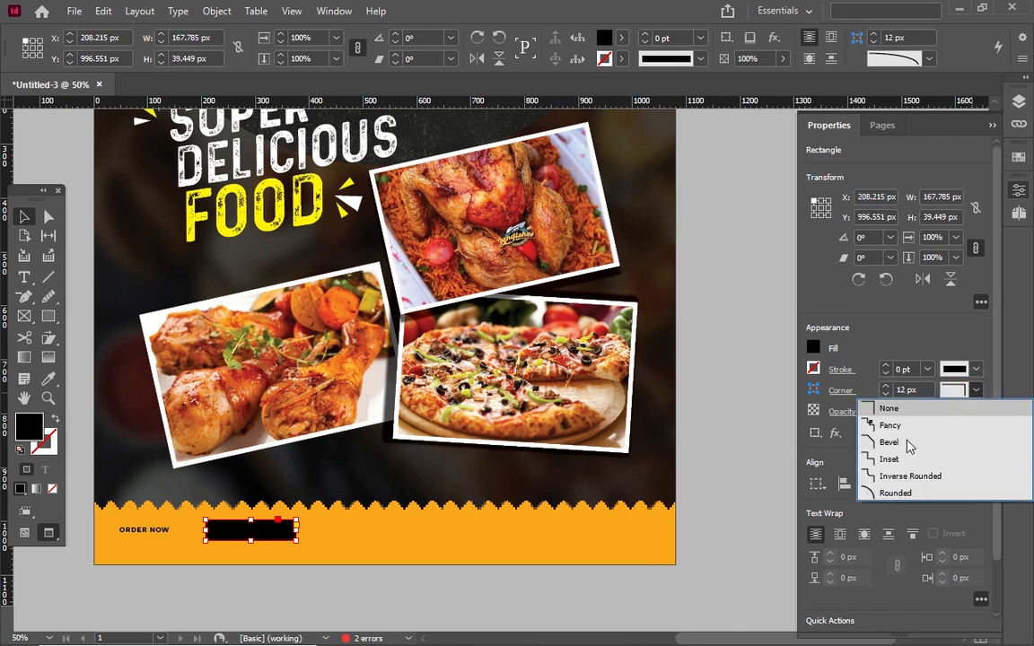
left_click(895, 492)
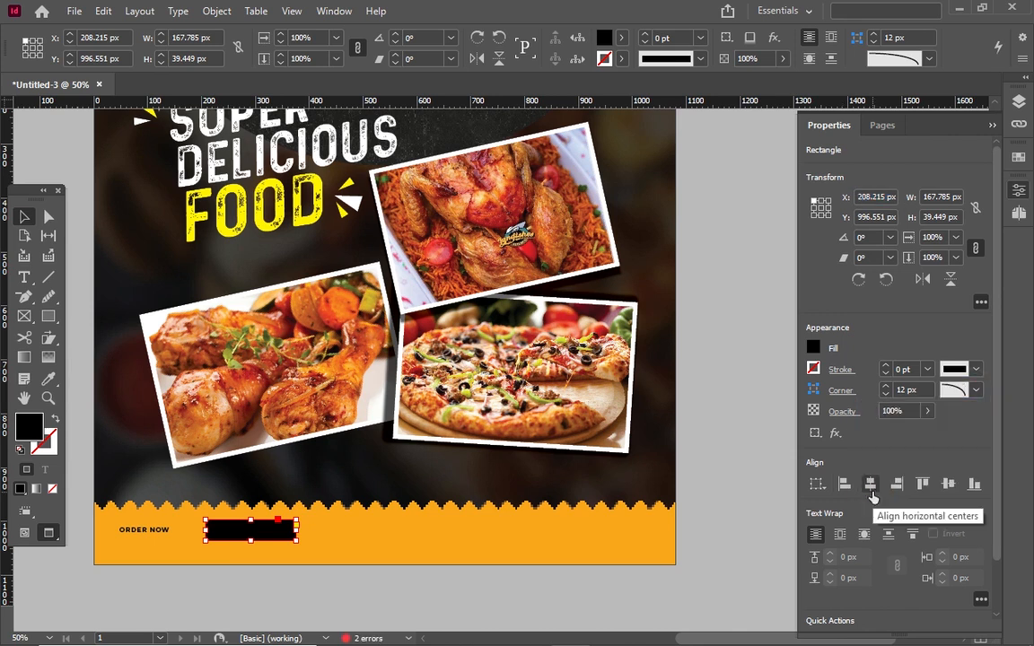
Step: Increase the black rectangle's corner radius to about 19.7 px so it forms a pill shape
left_click(338, 536)
left_click(274, 526)
left_click(294, 525)
left_click_drag(290, 521, 282, 528)
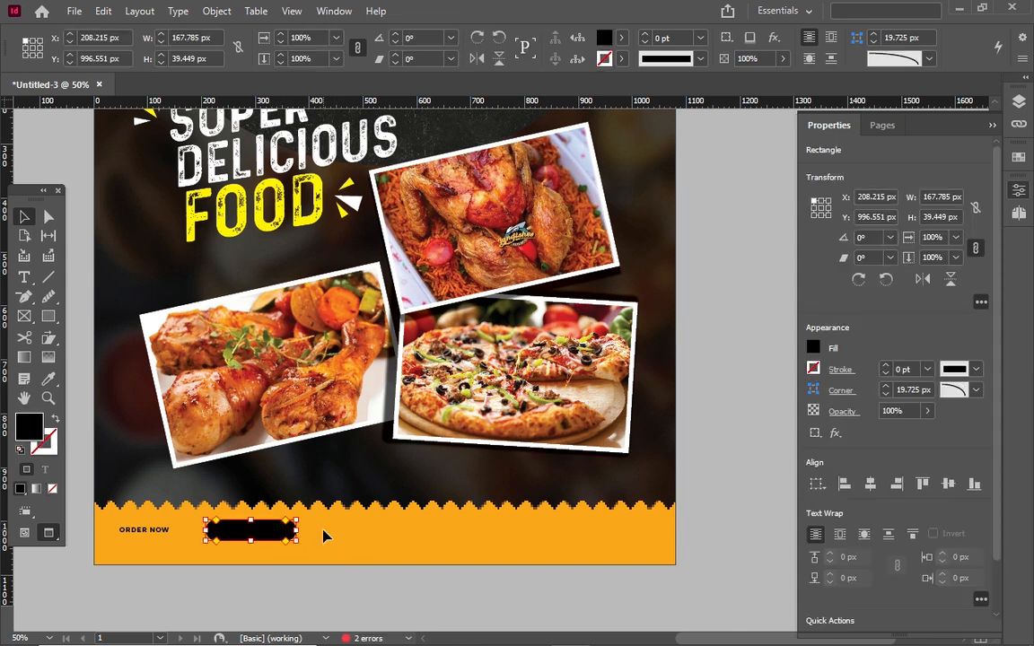
left_click(325, 536)
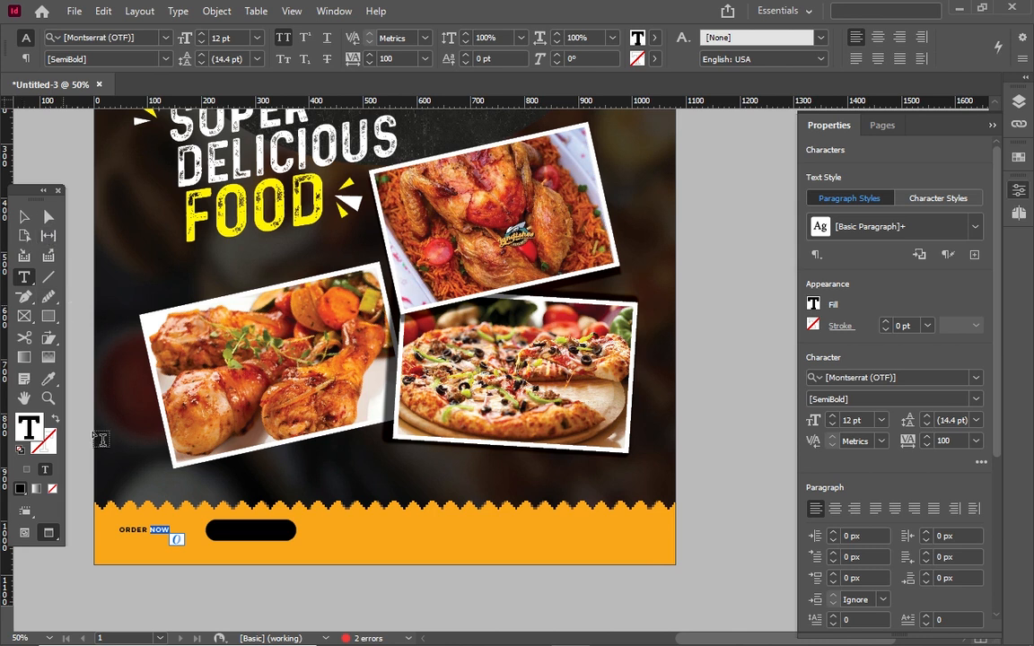
Step: Set the fill of the whole ORDER NOW text to the [Paper] swatch
left_click(148, 533)
triple_click(147, 533)
left_click(656, 36)
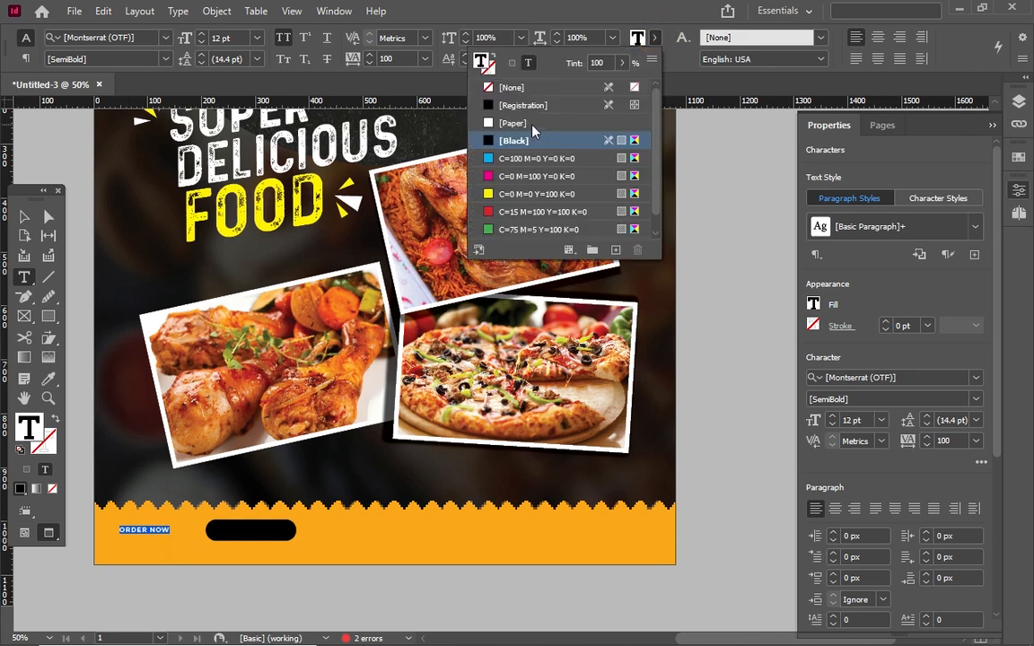
left_click(528, 123)
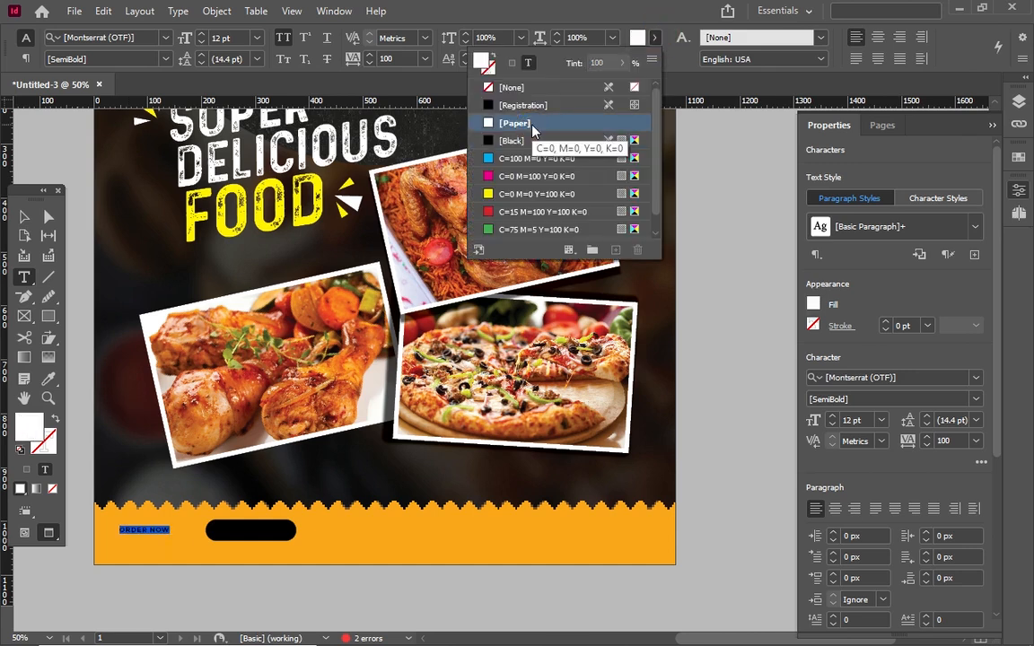
Step: Center the ORDER NOW text frame over the black pill and send the pill backward behind the text
left_click(24, 217)
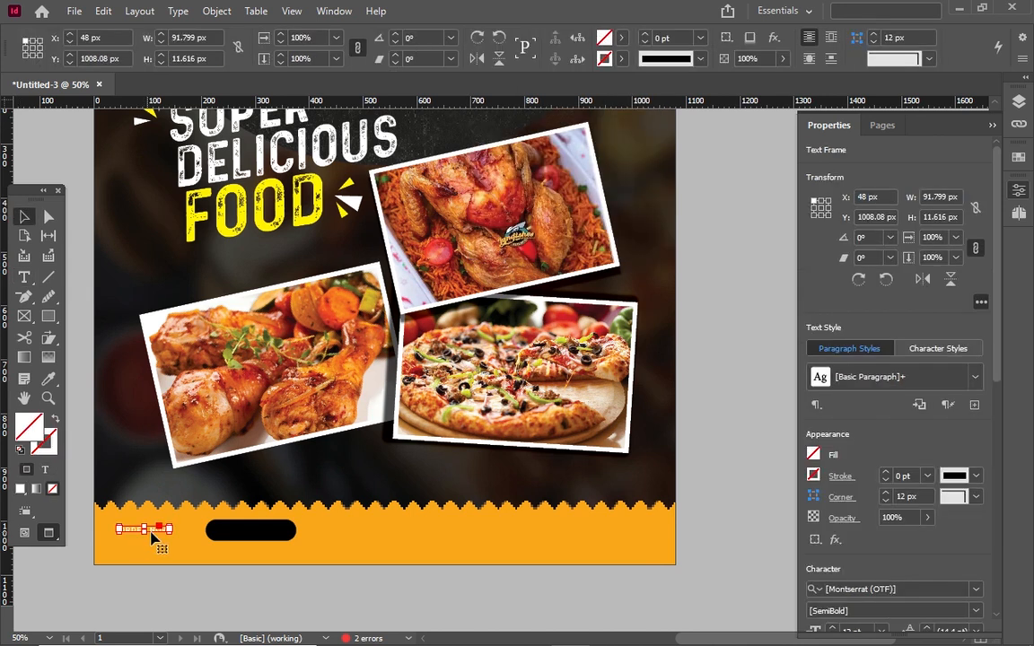
left_click_drag(156, 532, 265, 533)
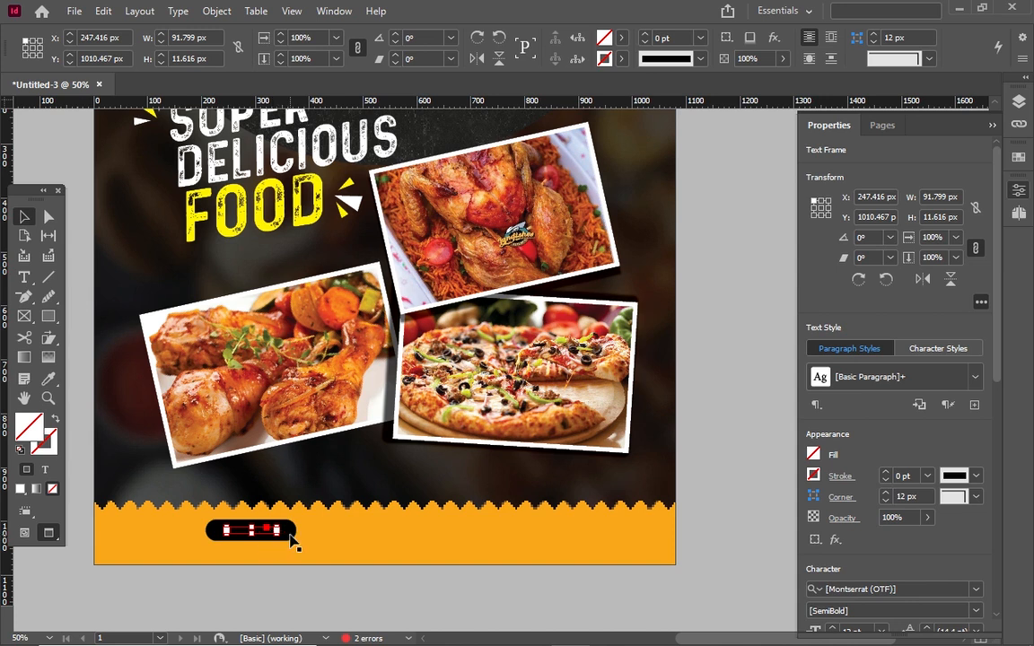
left_click(290, 534)
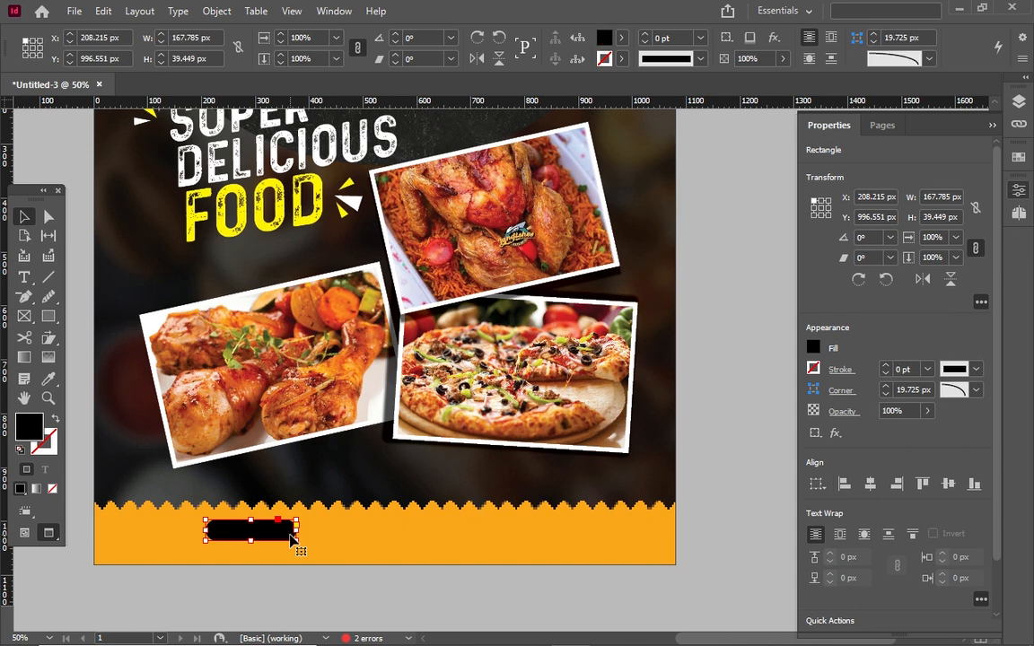
right_click(291, 537)
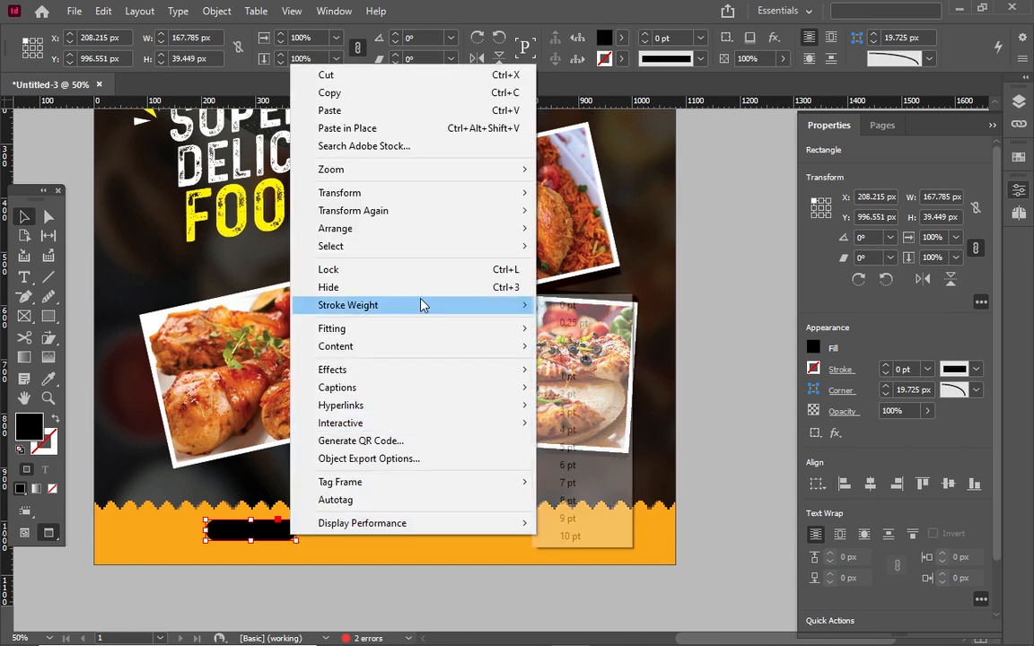
mouse_move(453, 232)
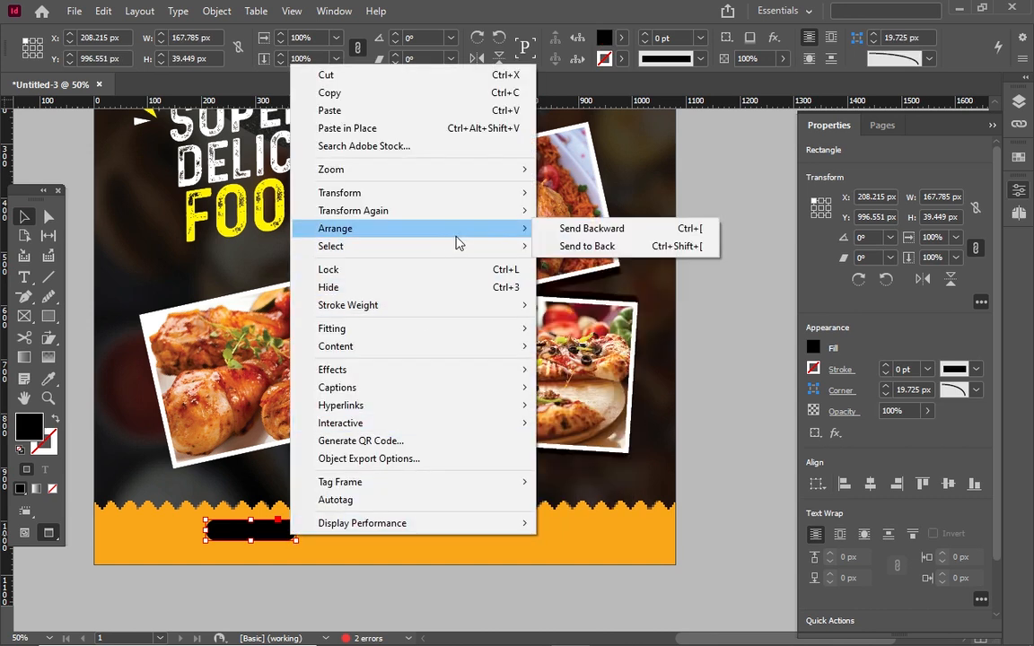
left_click(556, 230)
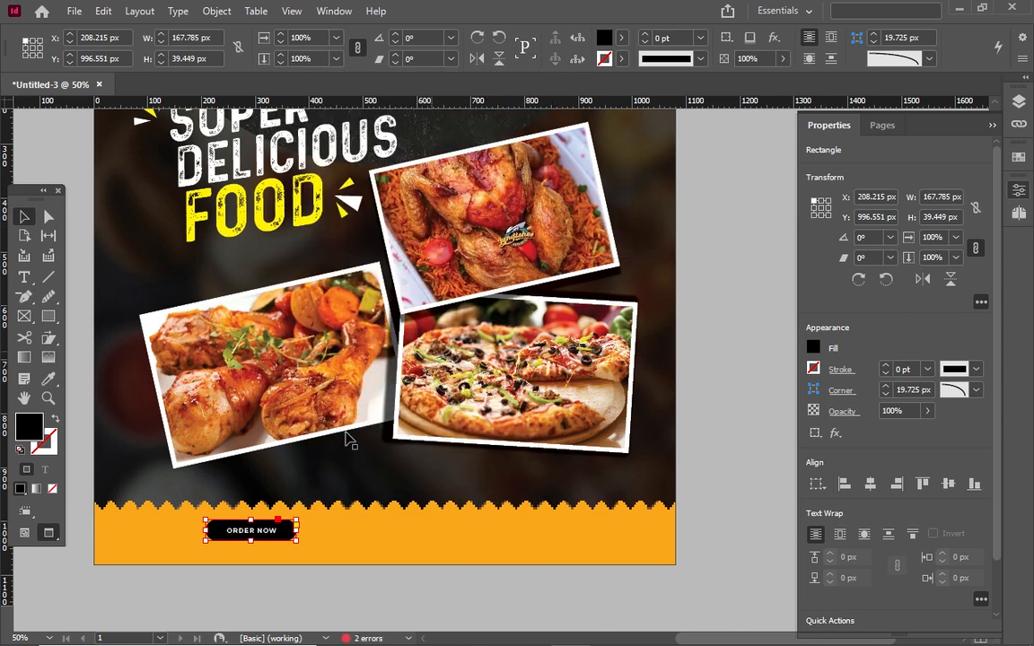
Step: Move the black pill and ORDER NOW text together to about X 45 px, Y 1008 px in the orange strip
left_click(317, 531)
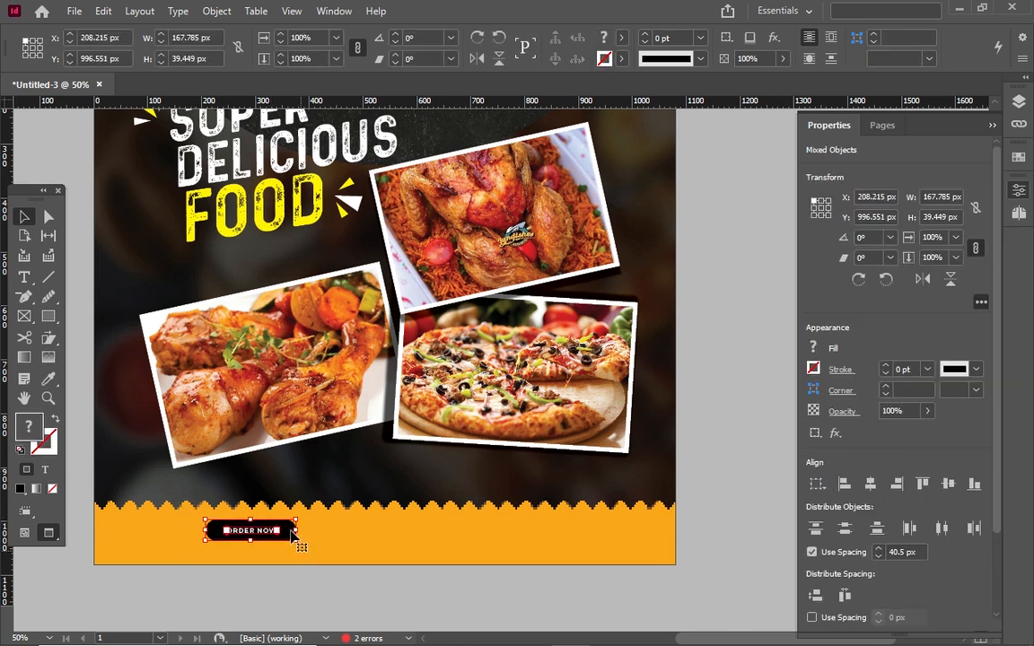
left_click_drag(272, 530, 206, 540)
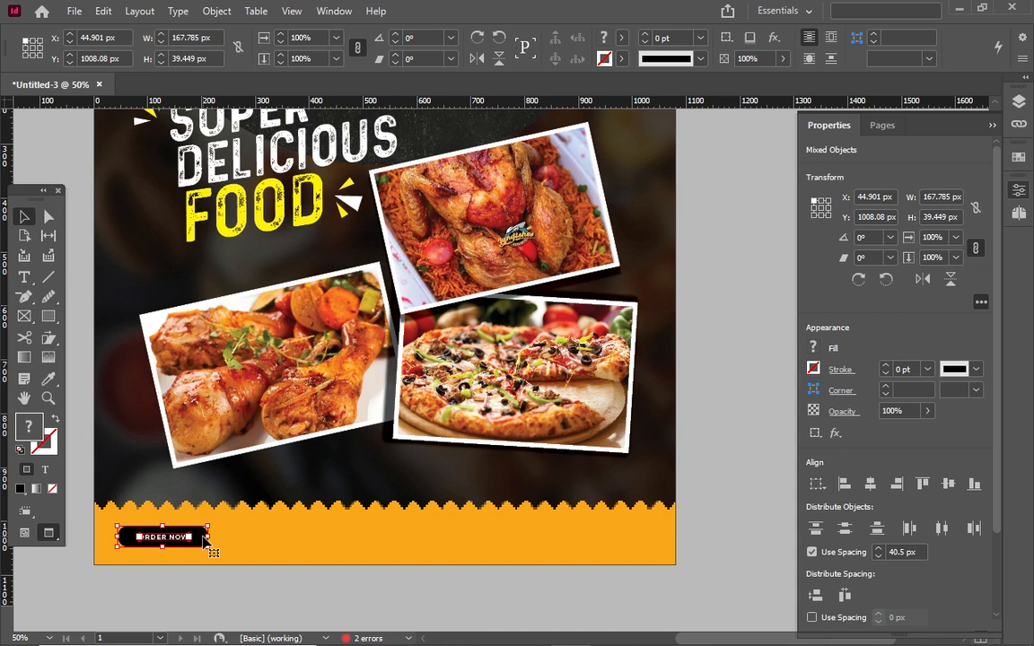
left_click(240, 541)
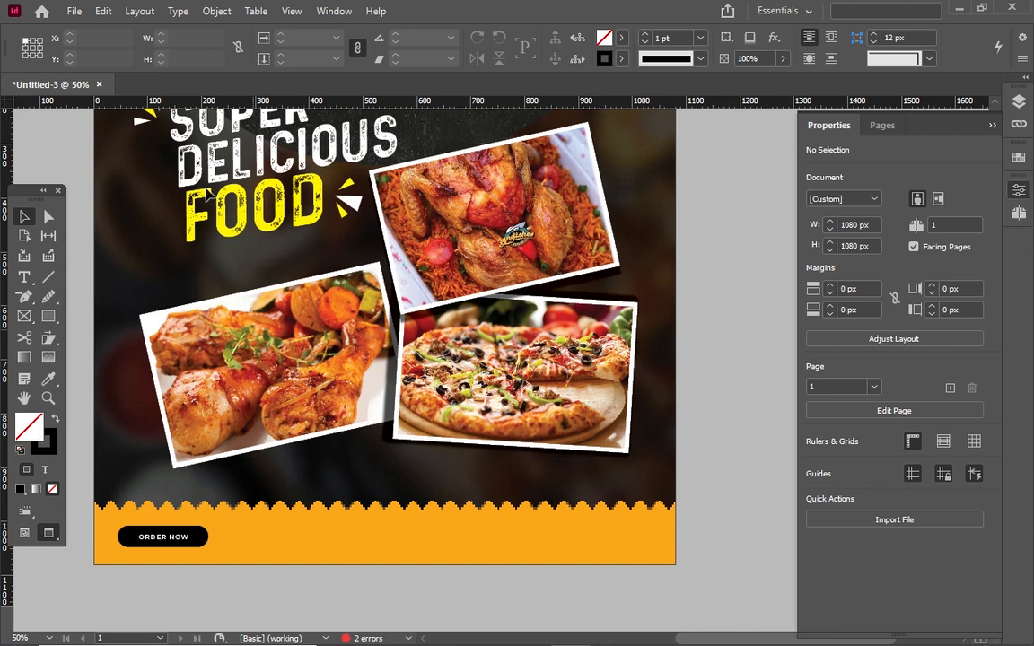
Step: Place the Asset 7 globe icon from CONTACT ICONS without replacing the selected item, about 54 px wide, beside the ORDER NOW pill
left_click(74, 10)
mouse_move(70, 10)
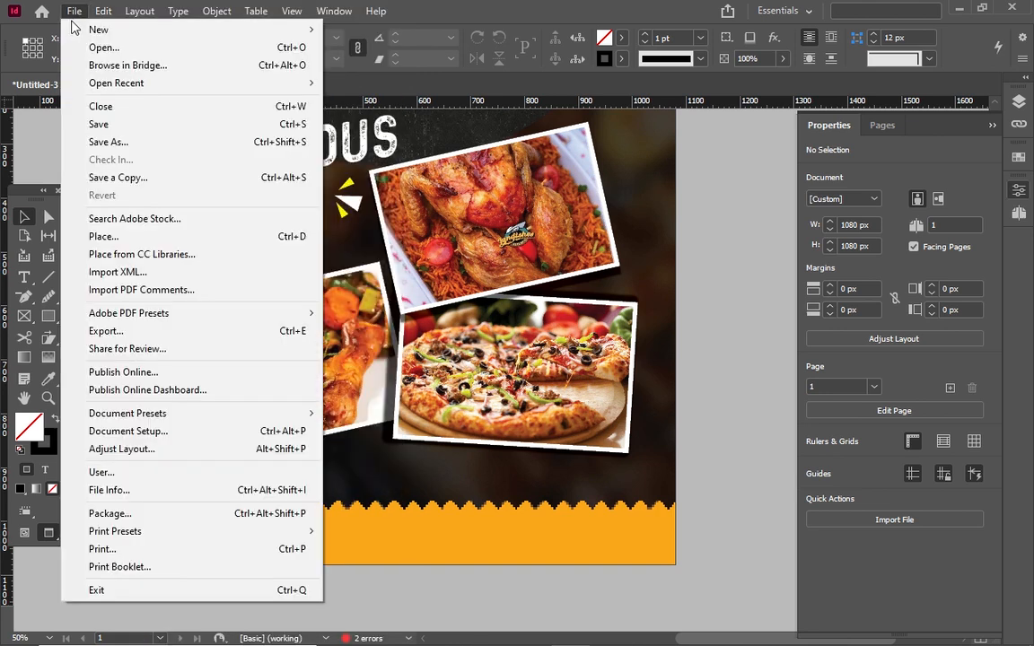
left_click(155, 238)
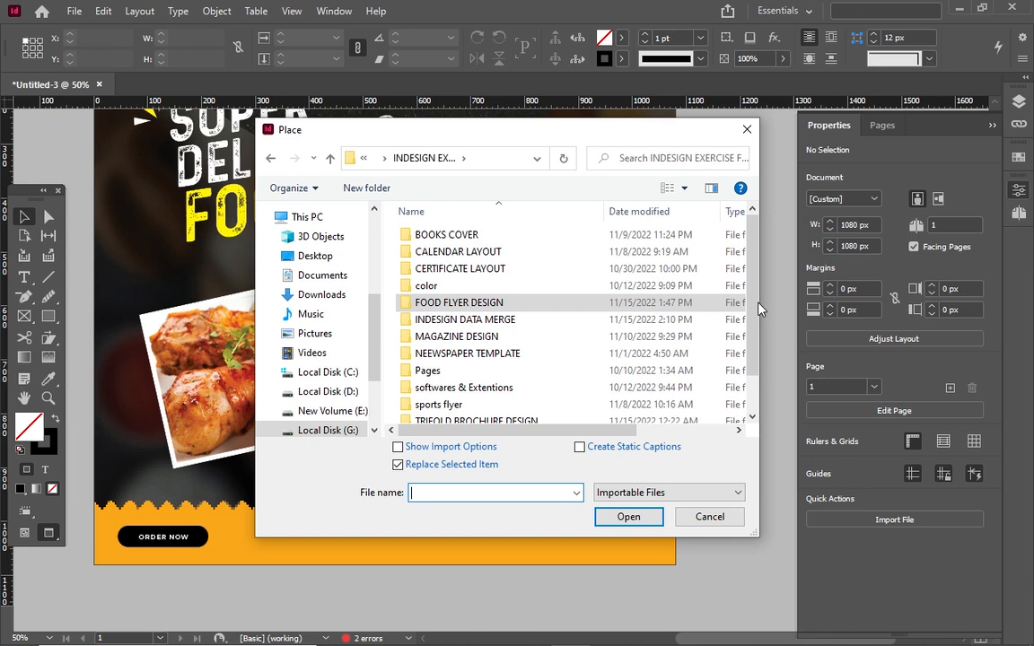
scroll(682, 314, "down", 2)
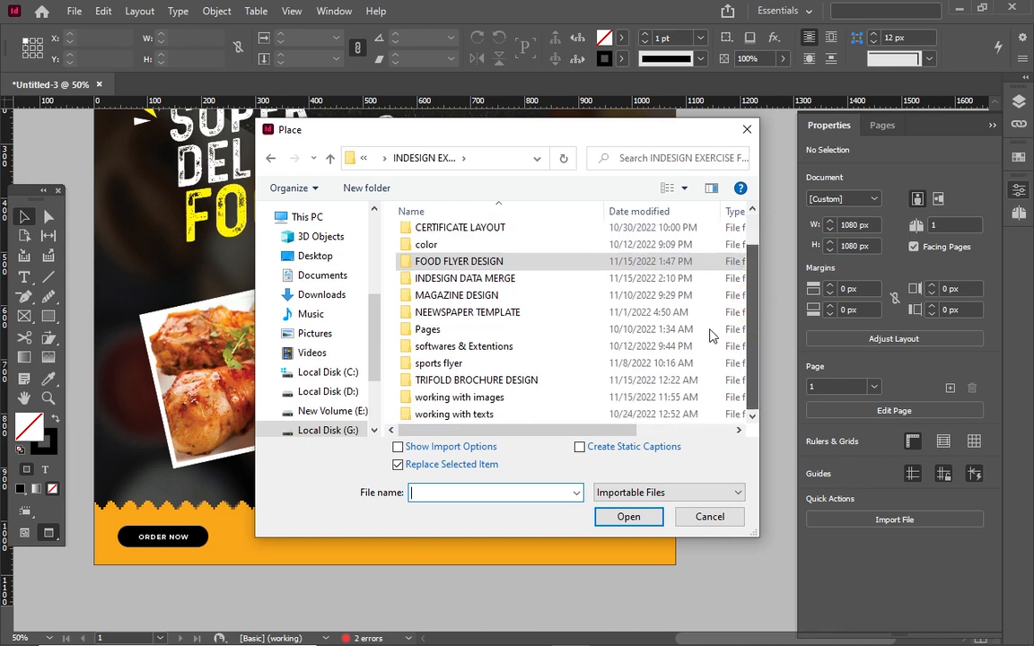
double_click(549, 380)
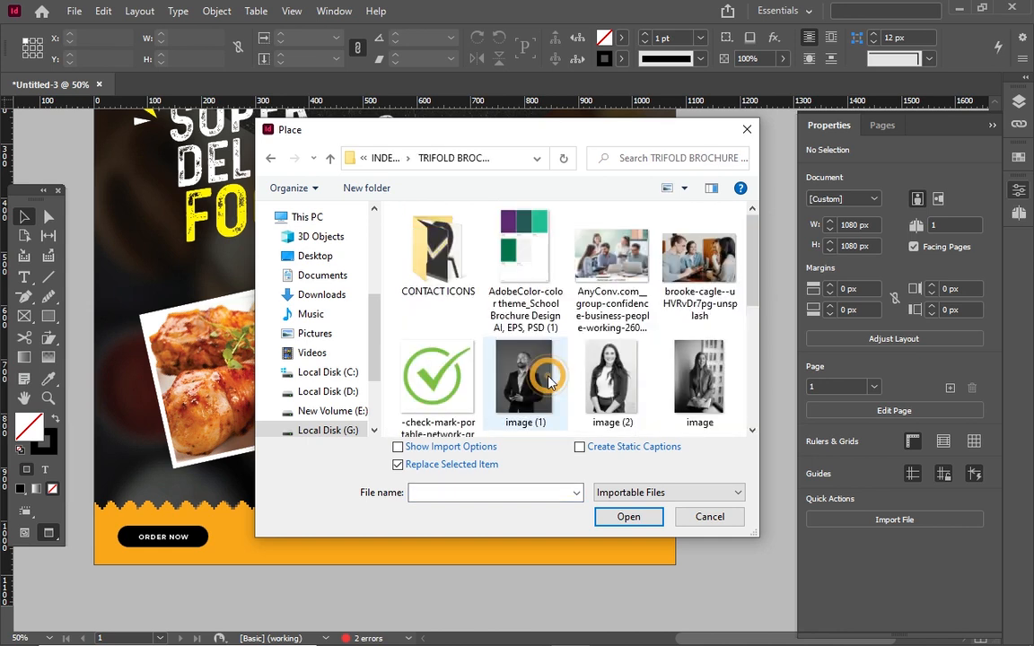
double_click(435, 254)
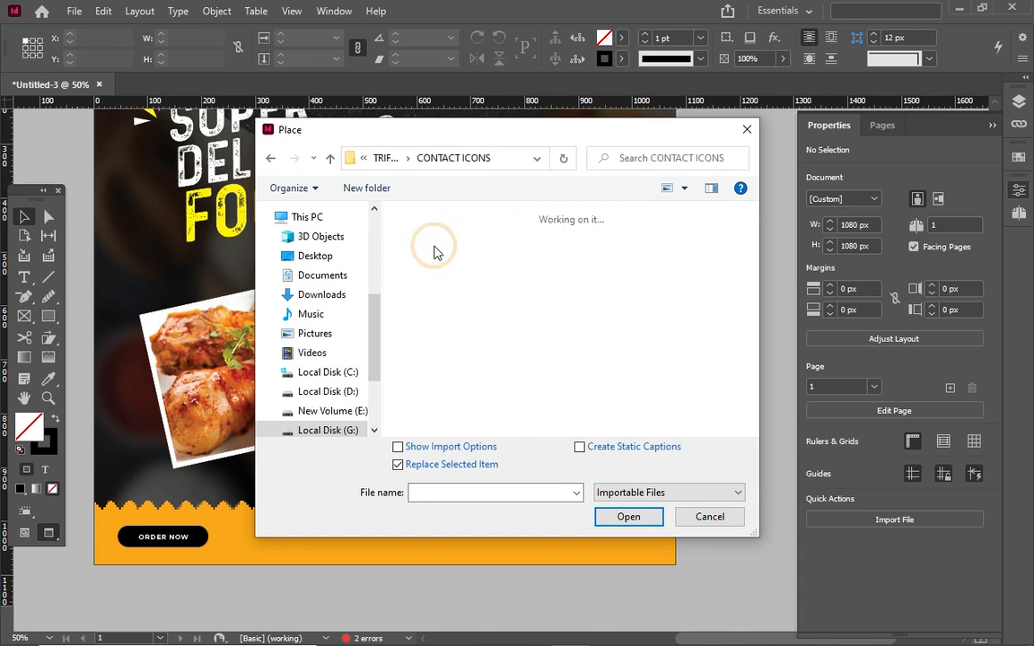
left_click(715, 290)
left_click(398, 464)
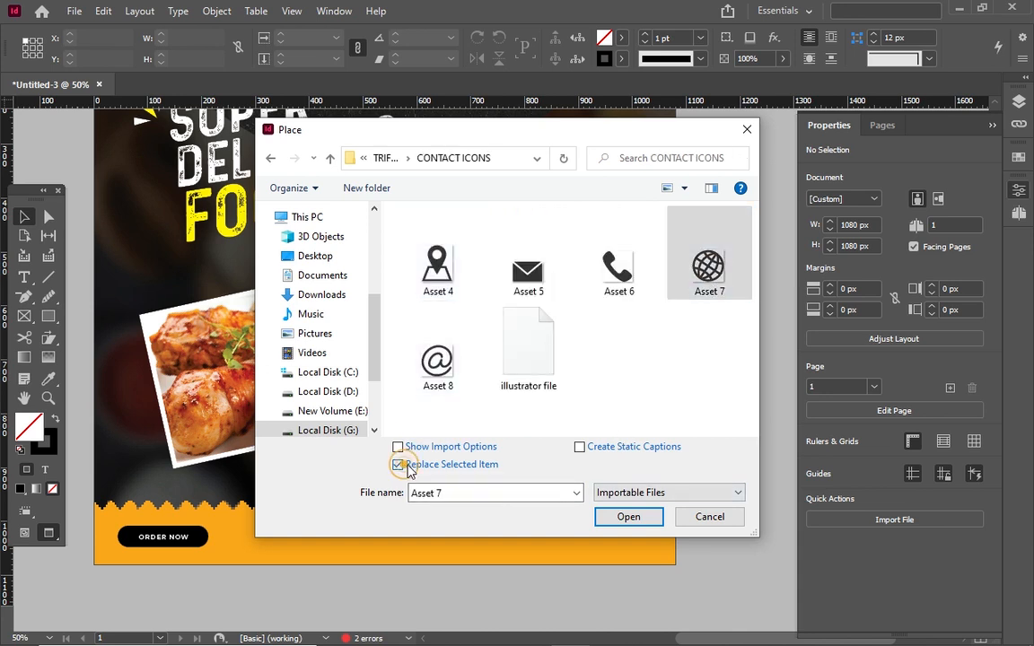
left_click(629, 517)
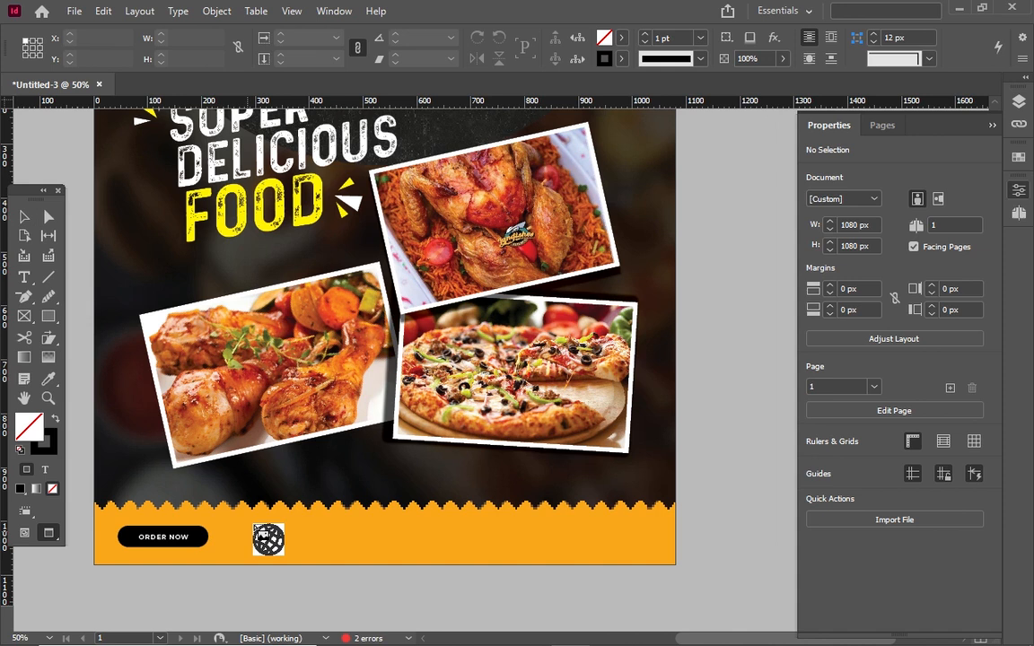
left_click_drag(253, 523, 284, 549)
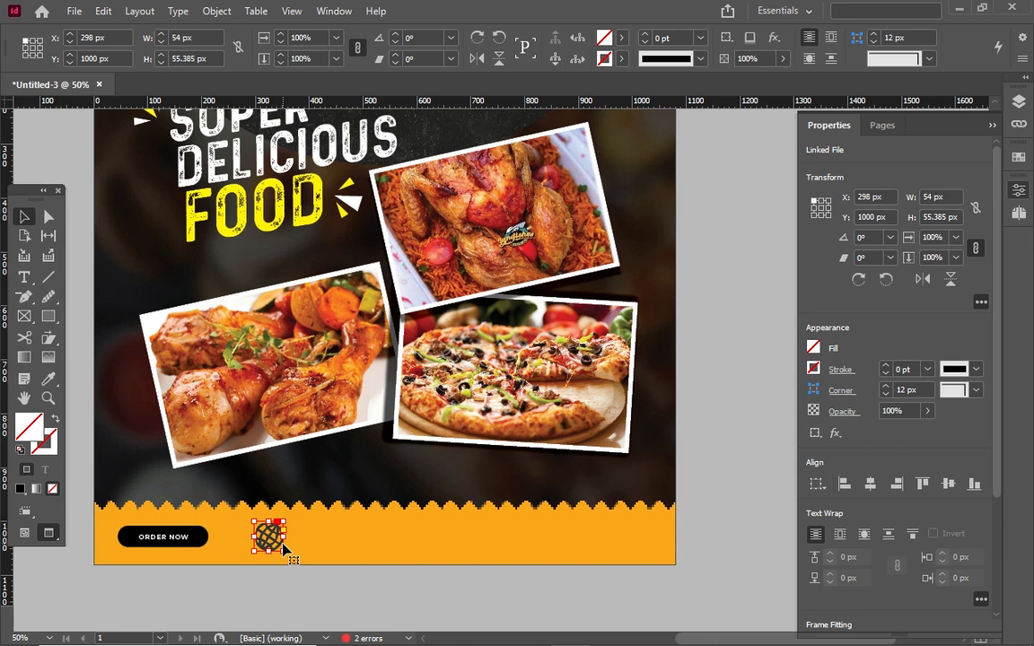
Step: Place the Asset 6 phone icon about 56 px wide in the orange strip at about X 688 px, Y 1008 px
left_click(76, 12)
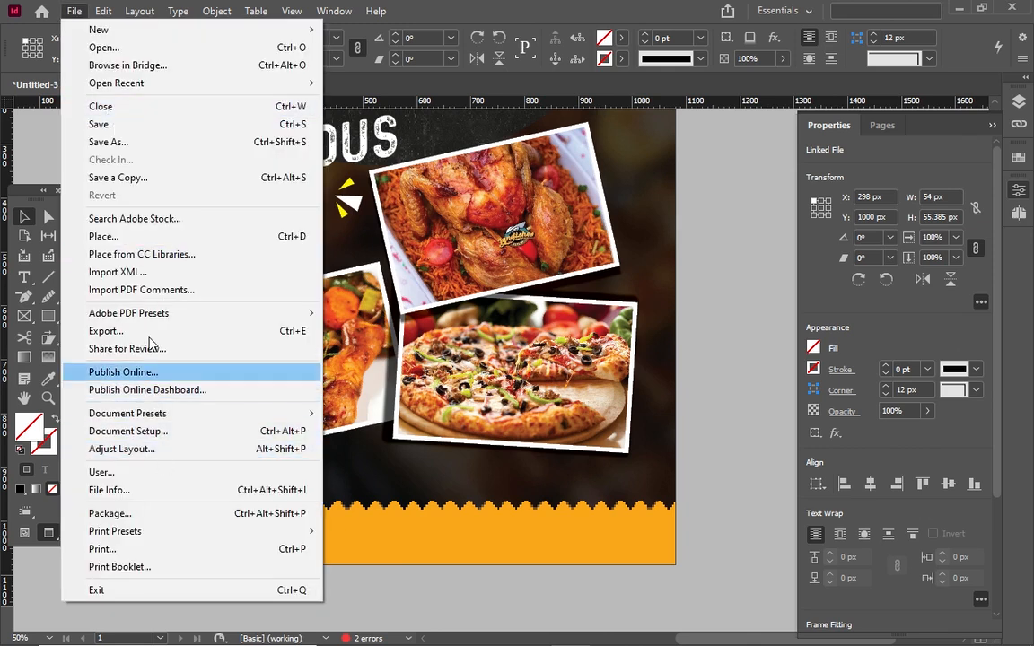
left_click(101, 236)
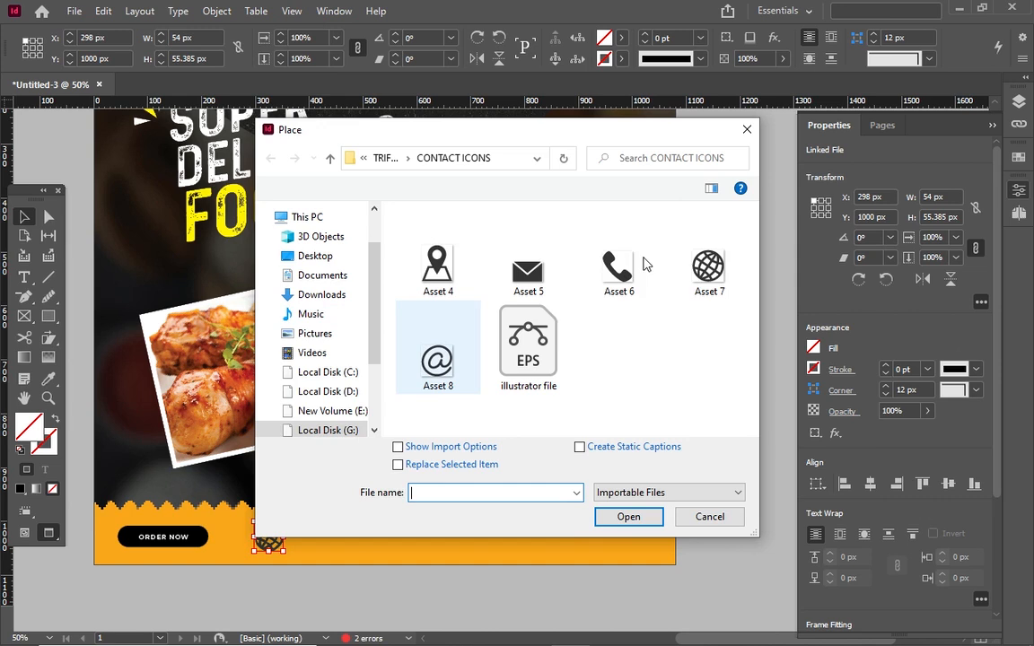
left_click(619, 269)
left_click(617, 525)
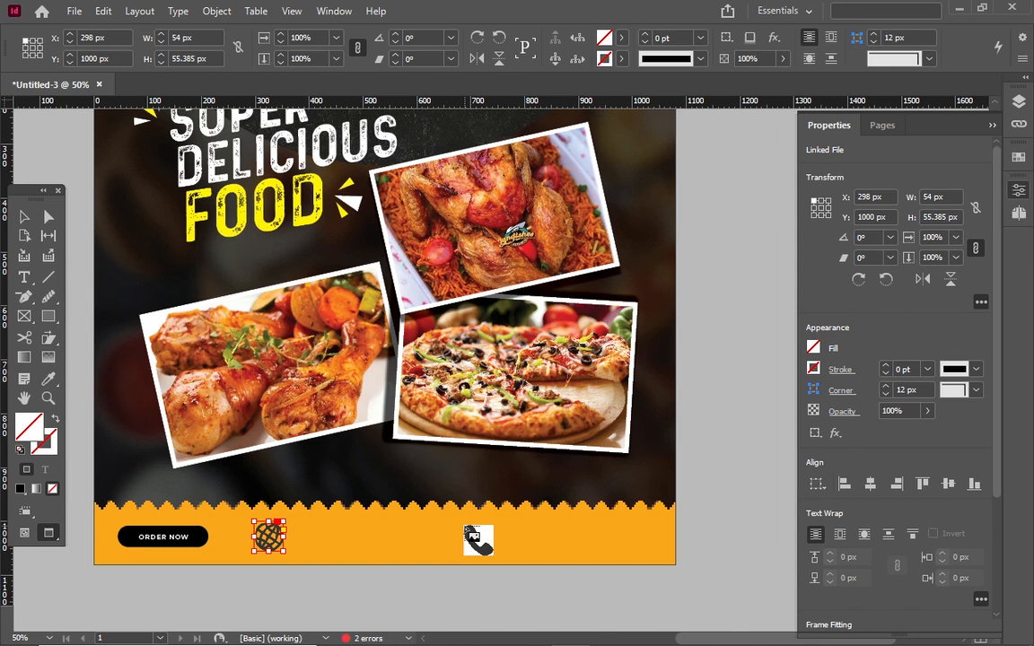
left_click_drag(467, 531, 496, 548)
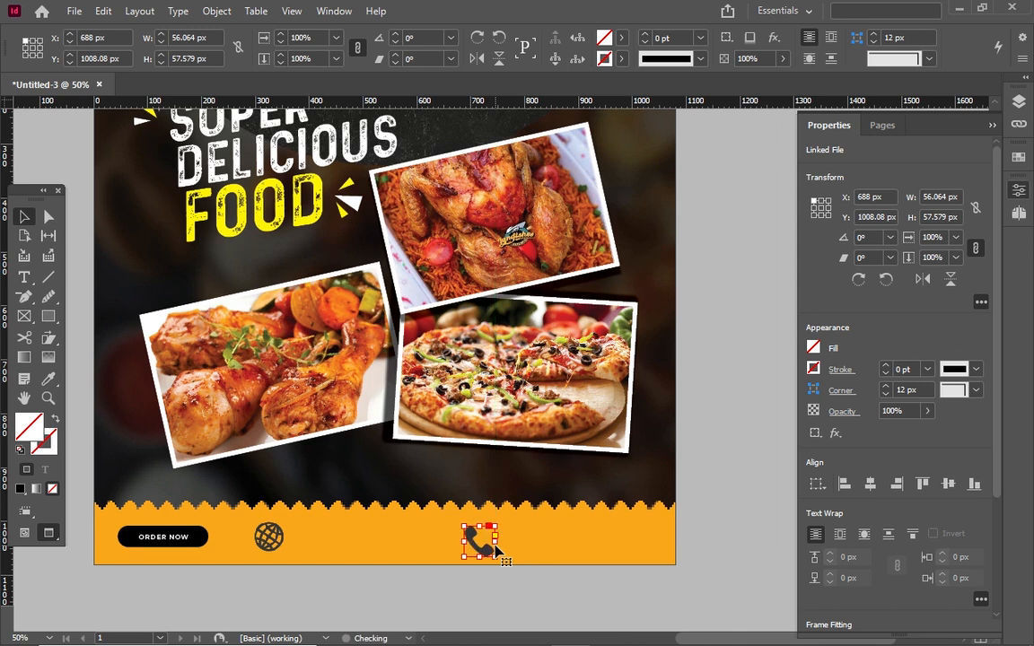
left_click(398, 533)
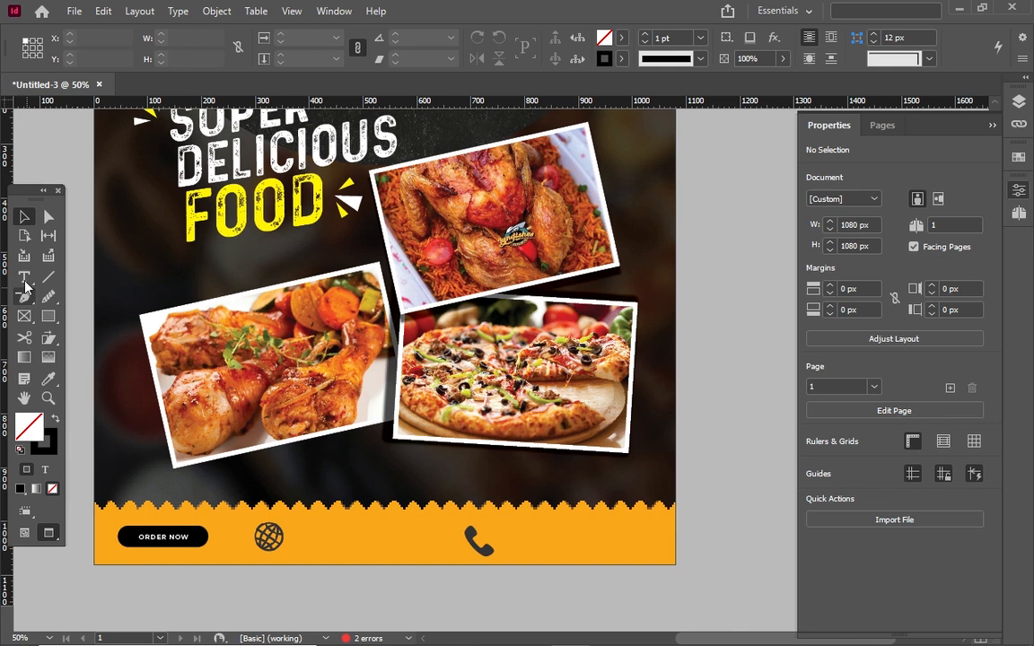
key("t")
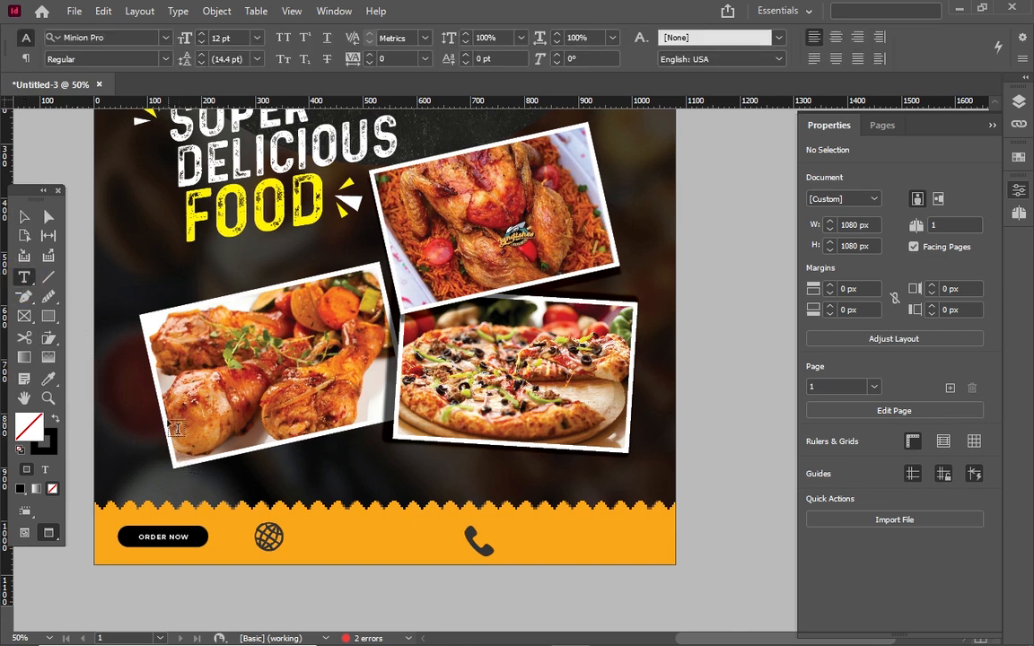
left_click_drag(221, 427, 485, 464)
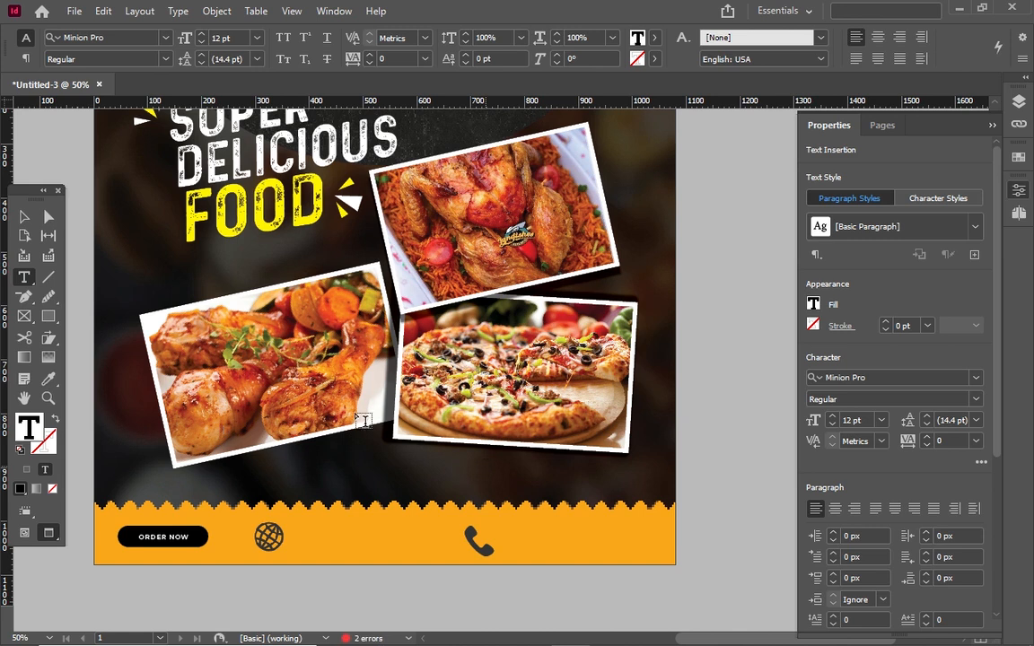
type("www.yourdomain.comA")
Step: Set the font of the whole web address to Montserrat Regular
key("ctrl+a")
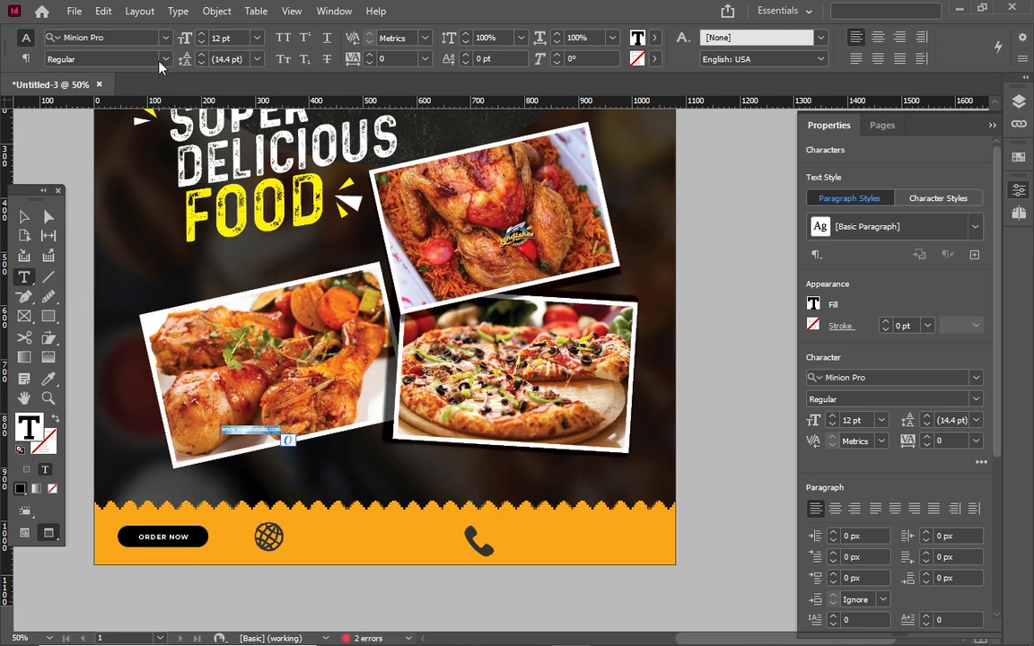
left_click(136, 34)
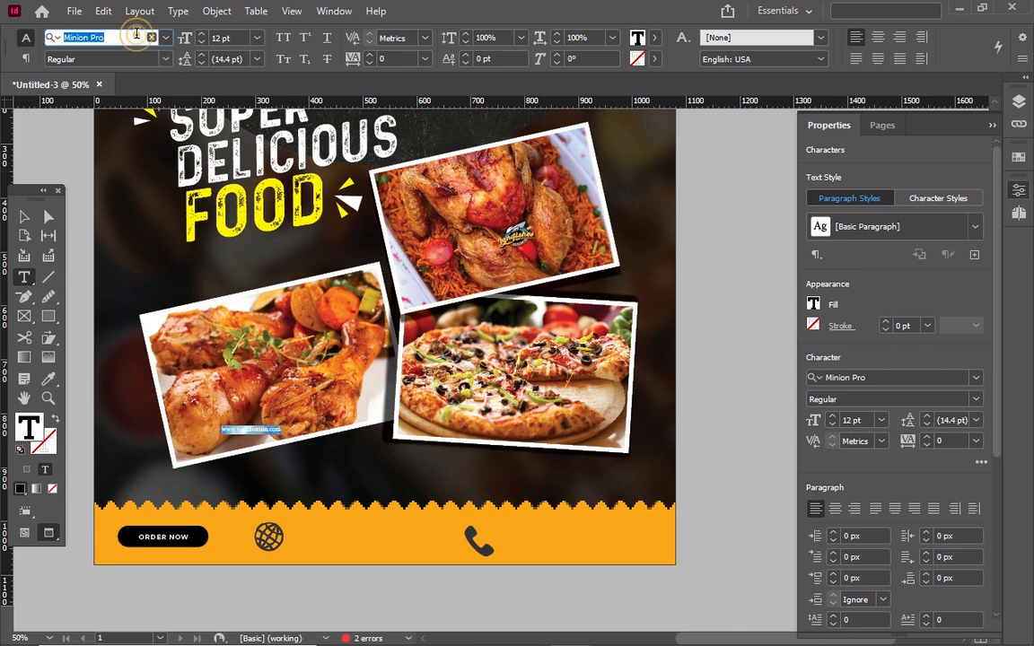
type("mon")
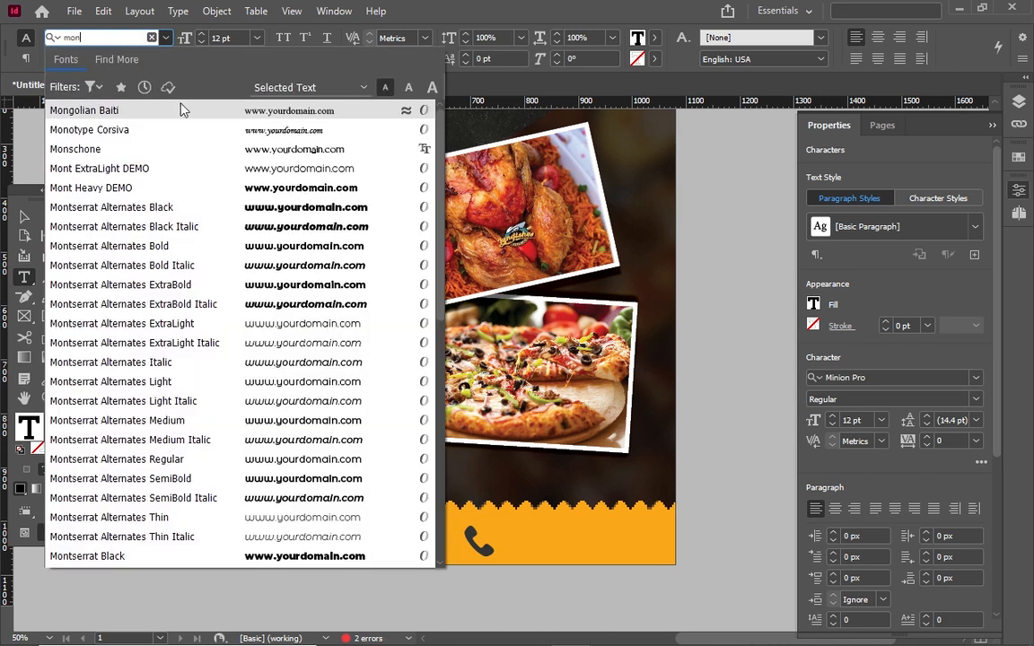
scroll(397, 287, "down", 4)
scroll(441, 410, "down", 3)
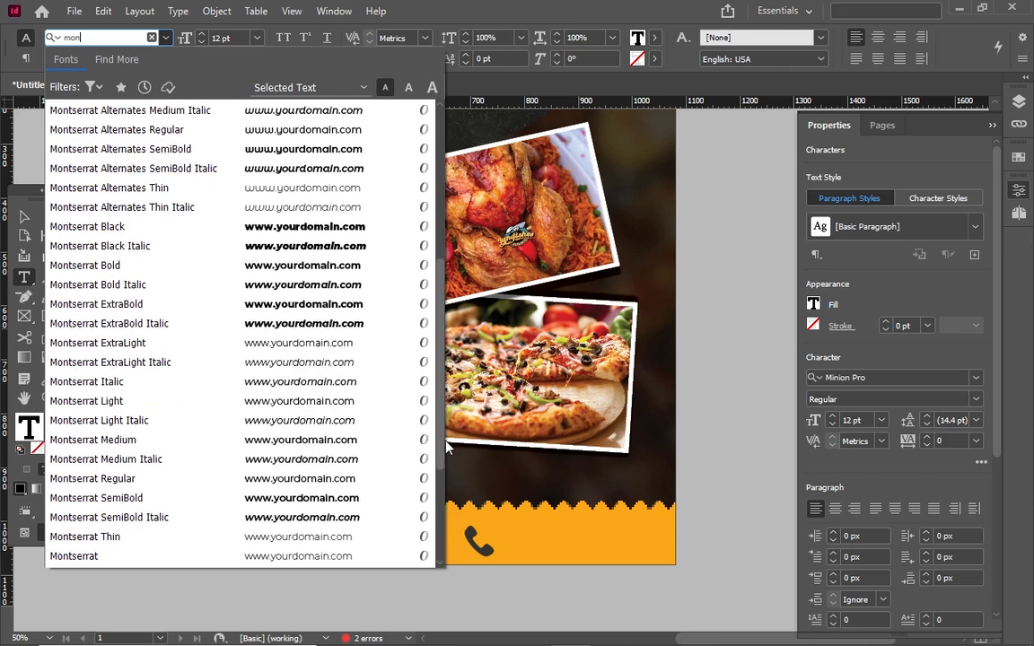
scroll(422, 430, "up", 3)
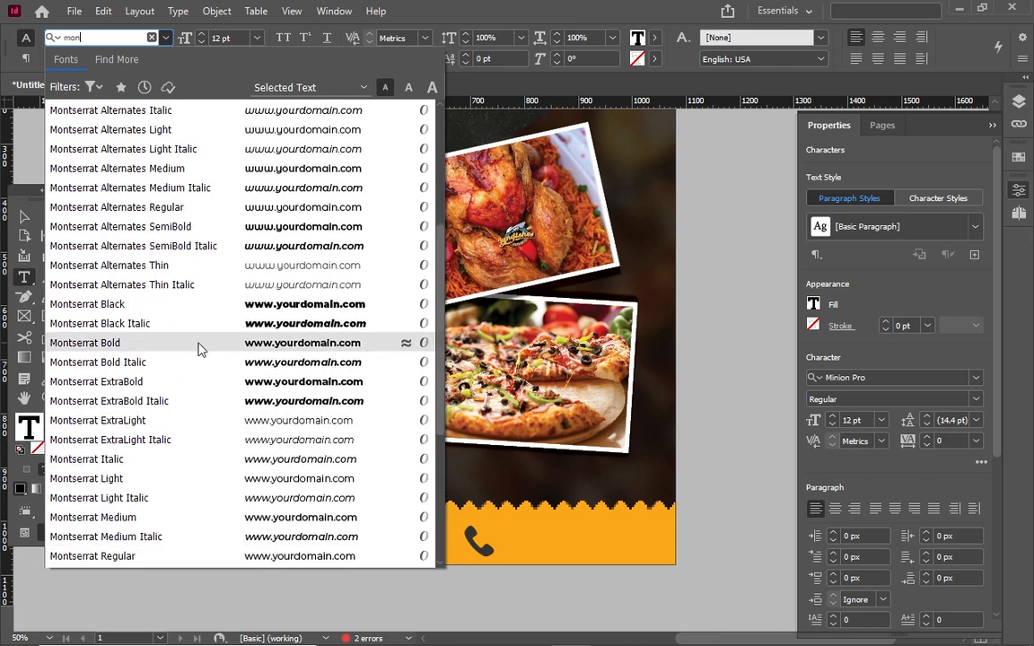
left_click(119, 556)
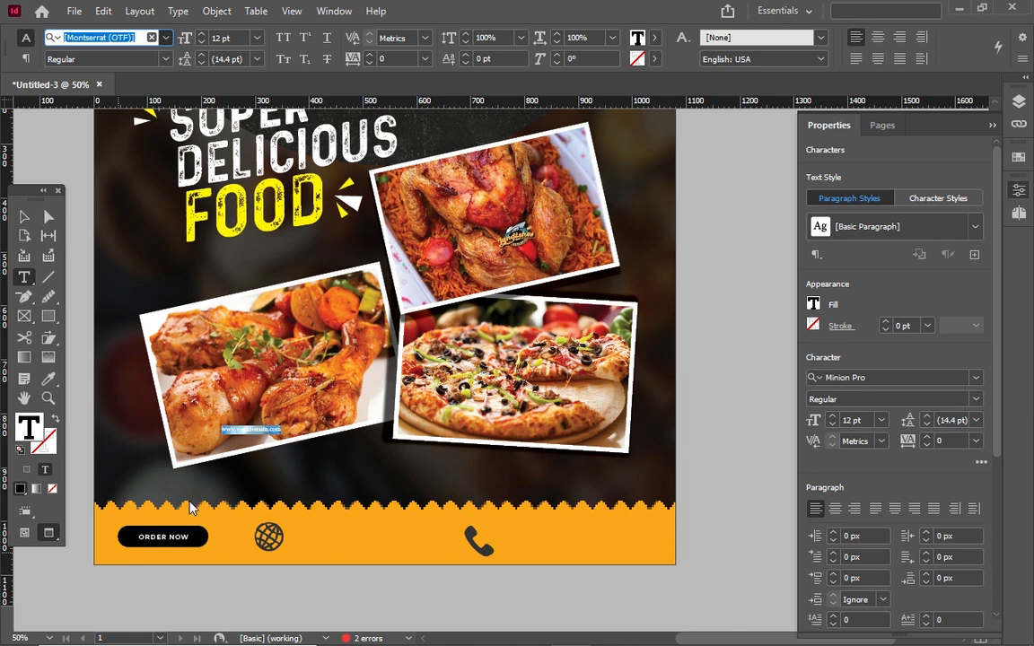
Step: Try the [Paper] swatch as the web address text fill and switch it back to [Black]
left_click(654, 40)
left_click(655, 43)
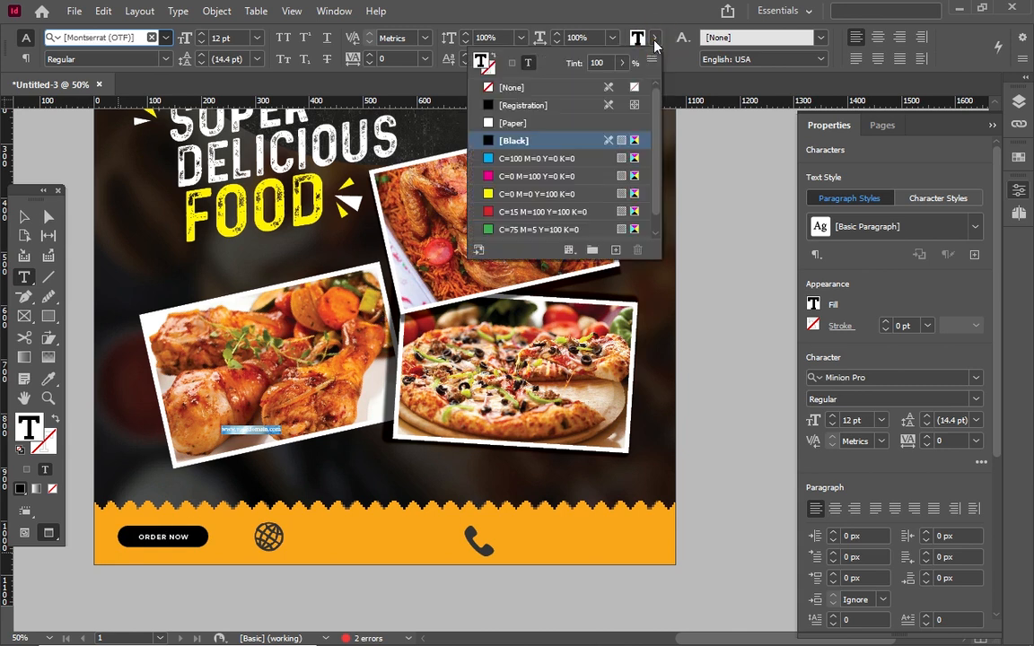
left_click(531, 123)
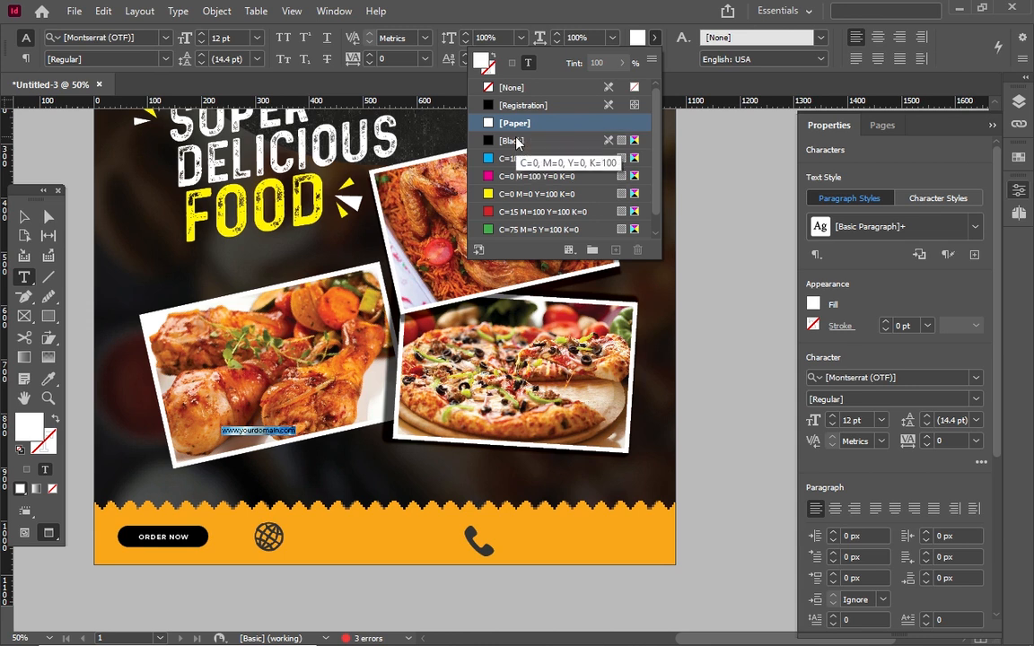
left_click(516, 142)
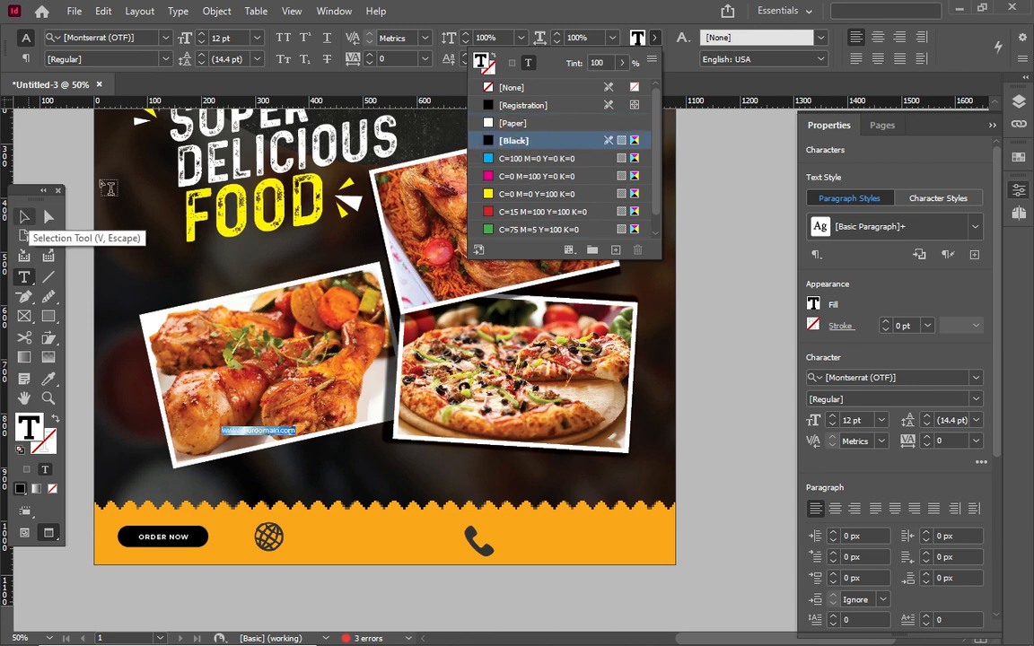
Step: Set the web address in all caps and move its frame beside the globe icon at about X 349 px, Y 1008 px
left_click(284, 39)
left_click(25, 218)
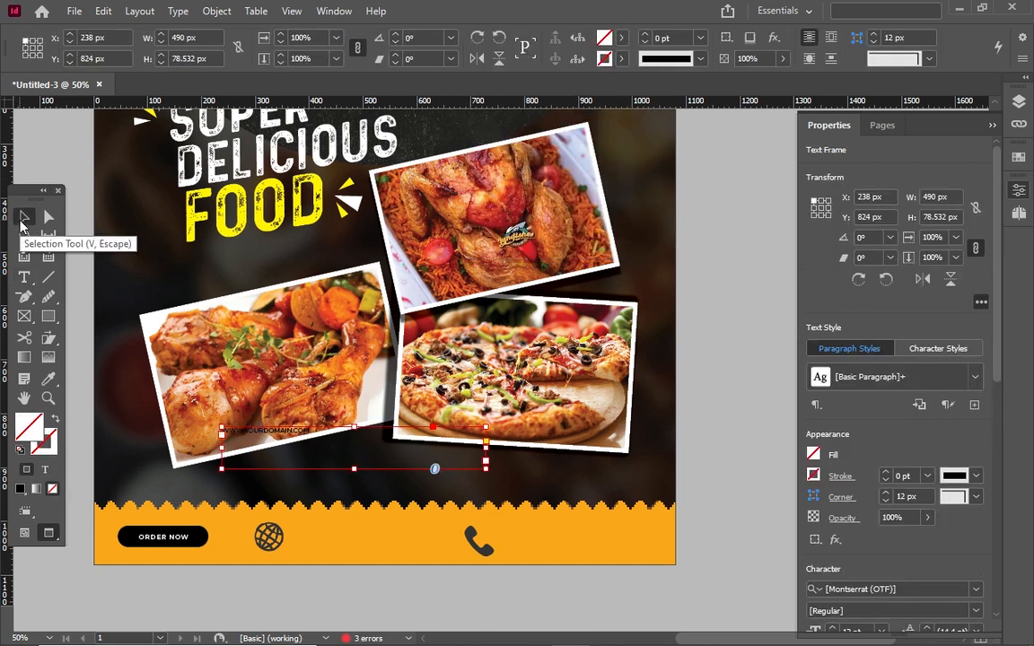
left_click_drag(306, 456, 353, 537)
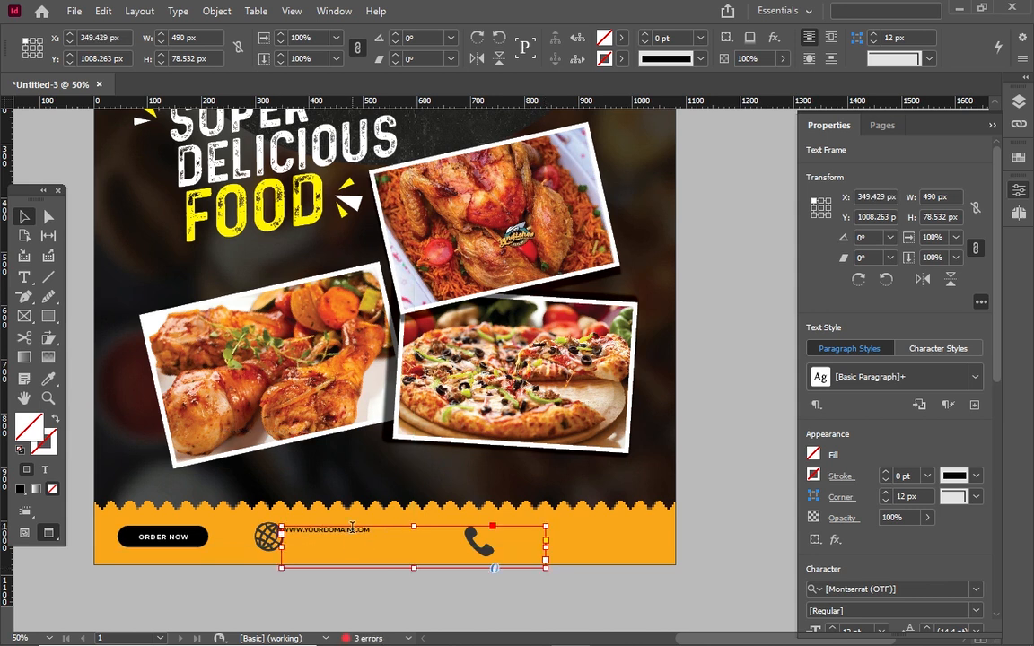
Step: Increase the font size of the whole web address to 18 pt
double_click(353, 528)
key("ctrl+a")
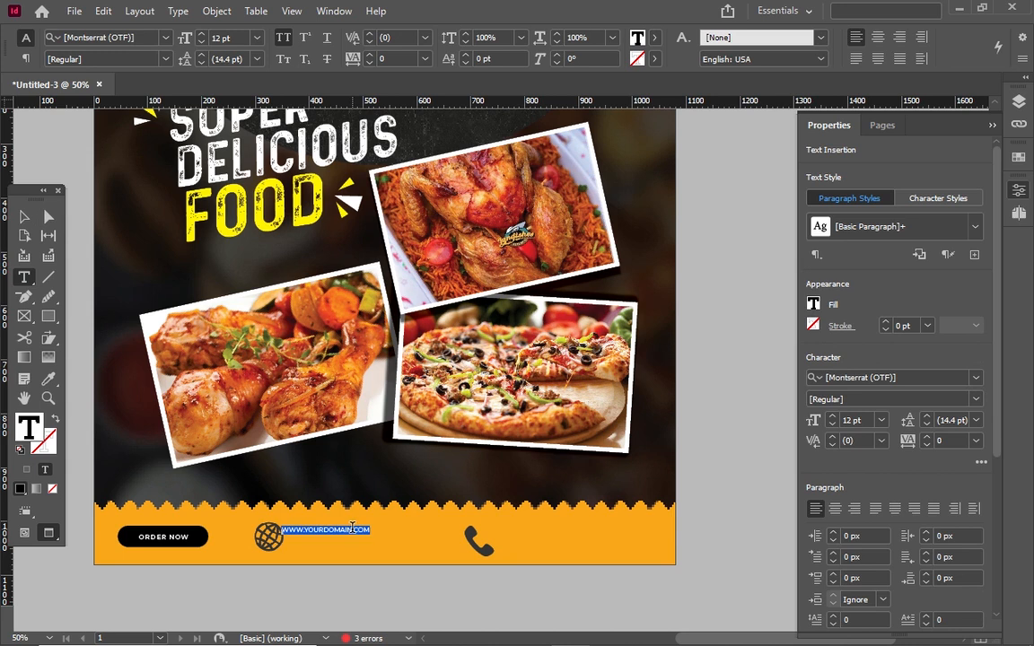
left_click(204, 34)
left_click(204, 34)
left_click(204, 34)
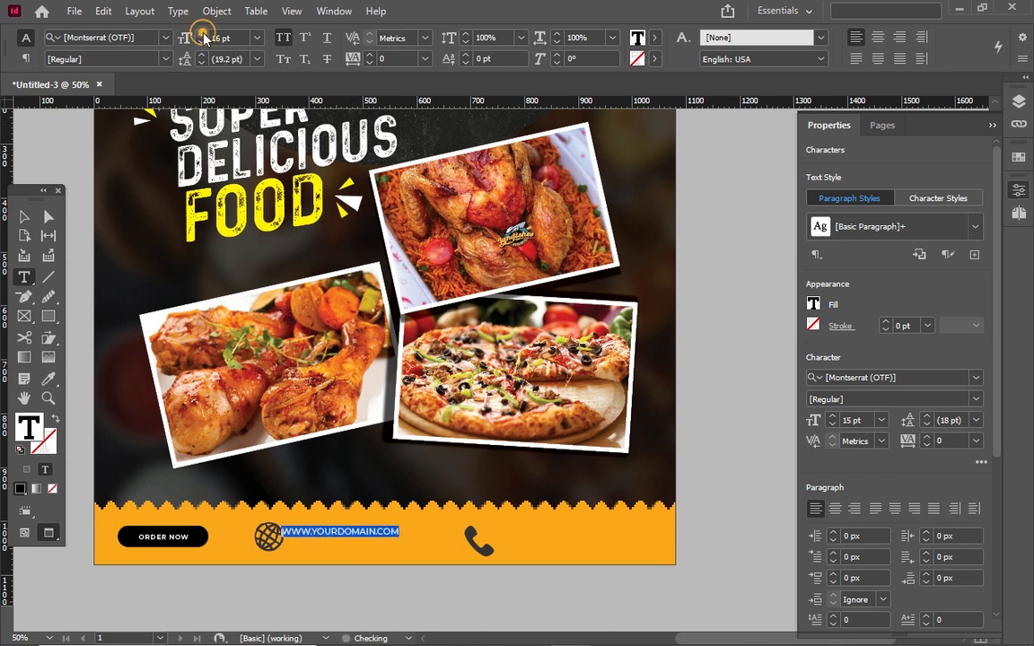
left_click(204, 36)
left_click(205, 36)
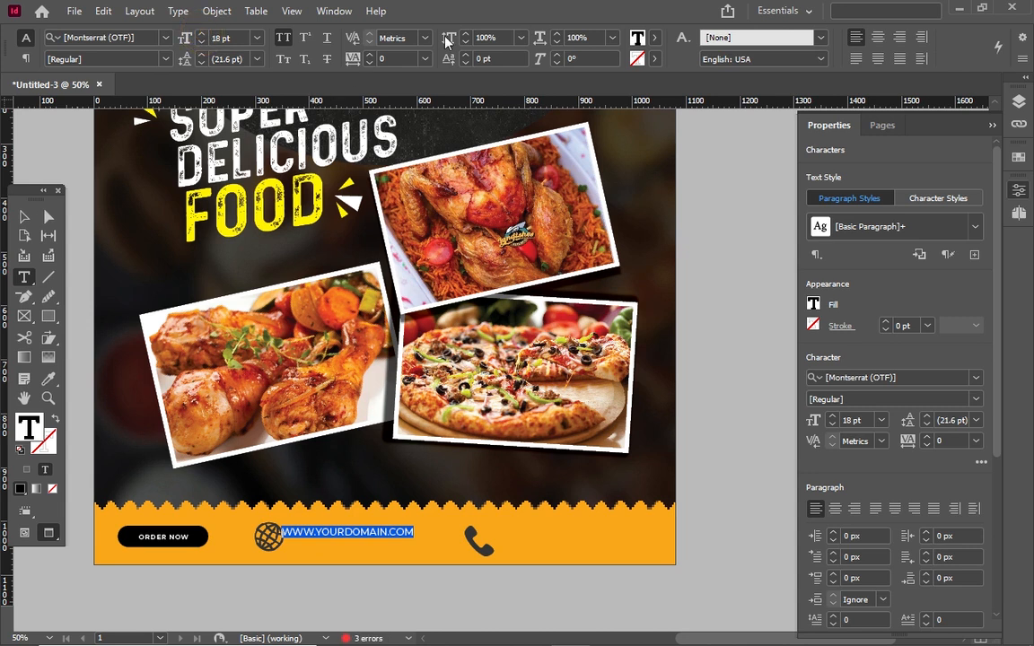
Step: Increase the tracking of the web address text to 100
left_click(369, 54)
left_click(369, 54)
left_click(369, 53)
left_click(368, 54)
left_click(369, 54)
left_click(368, 54)
left_click(369, 54)
left_click(25, 216)
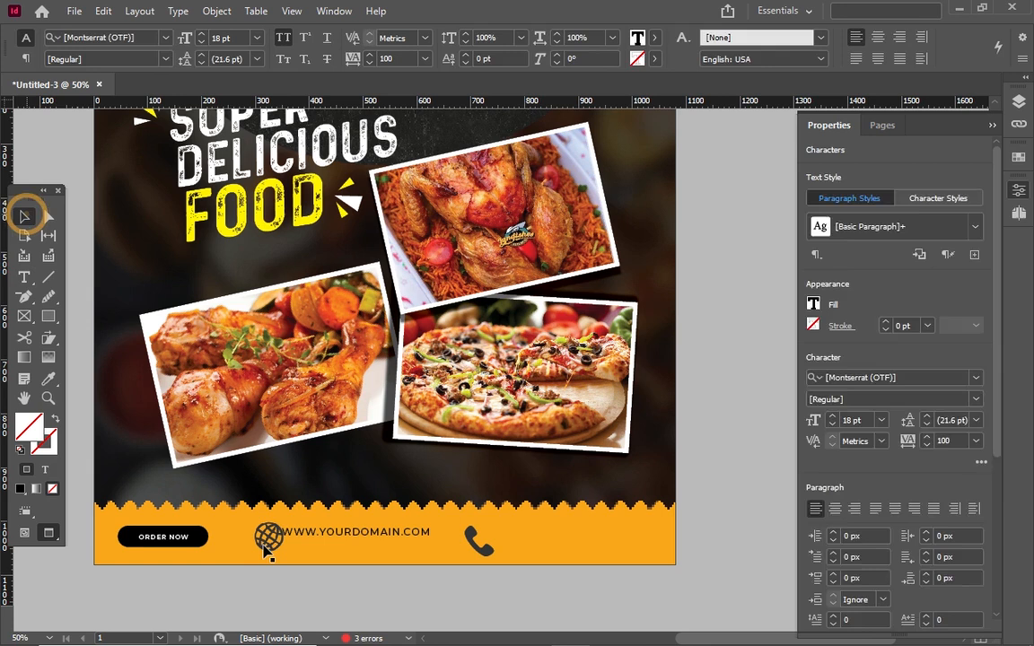
Step: Shrink the globe icon proportionally to about 33 px wide
left_click(268, 535)
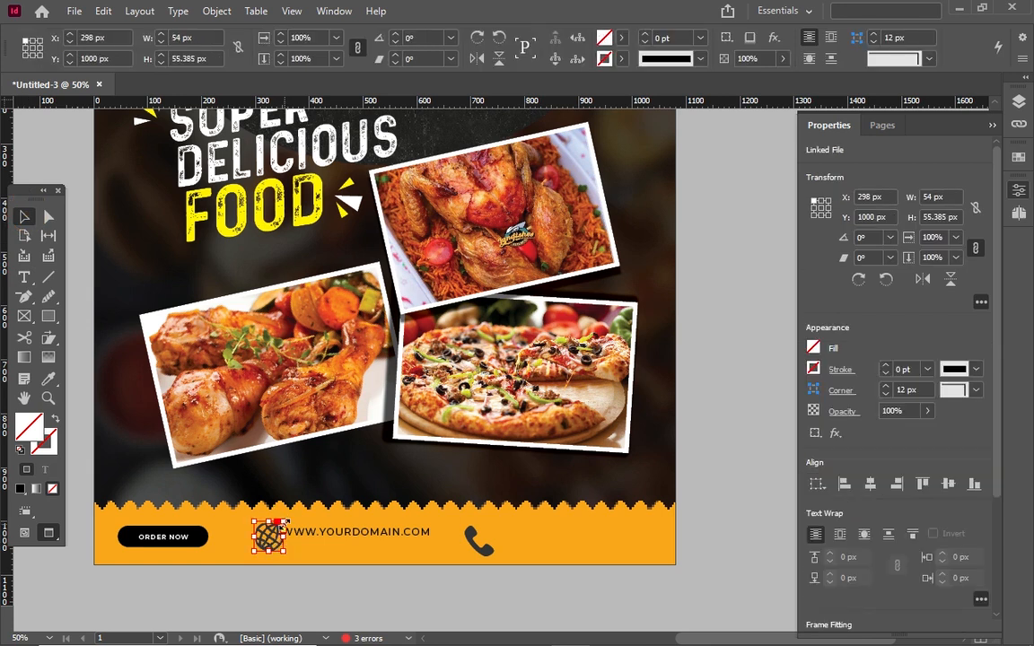
left_click(274, 529)
left_click_drag(275, 527, 270, 532)
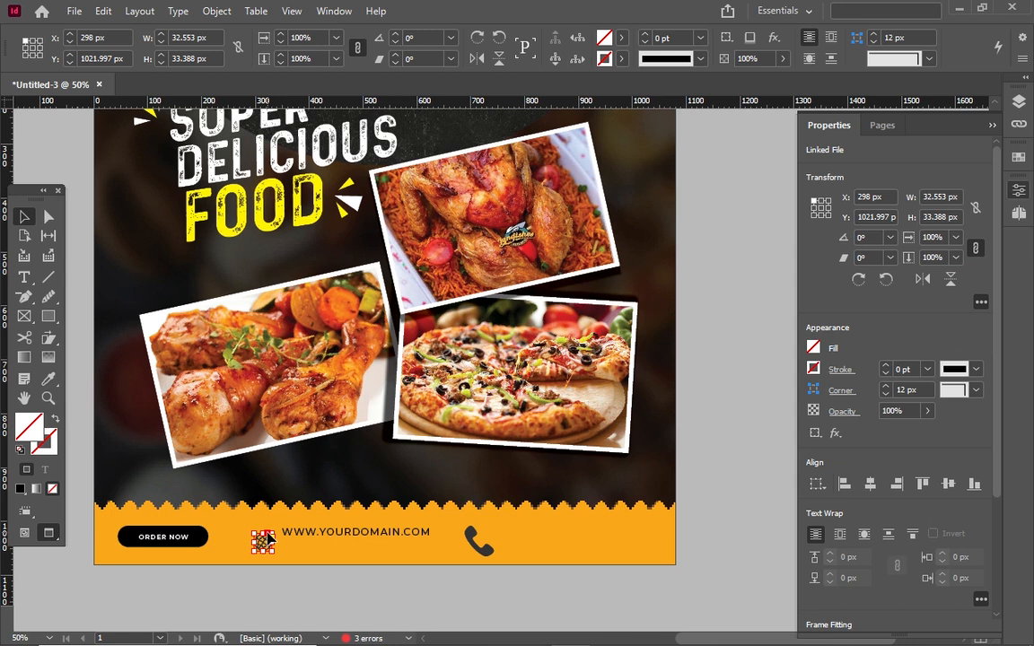
Step: Nudge the globe icon closer to the ORDER NOW pill, to X 261 px and about Y 1018 px
key("Left")
key("Left")
key("Left")
key("Left")
key("Left")
key("Left")
key("Left")
key("Left")
key("Left")
key("Left")
key("Left")
key("Left")
key("Left")
key("Left")
key("Left")
key("Left")
key("Left")
key("Left")
key("Left")
key("Left")
key("Up")
key("Up")
key("Up")
key("Up")
key("Left")
key("Left")
key("Left")
key("Left")
key("Left")
key("Left")
key("Left")
key("Left")
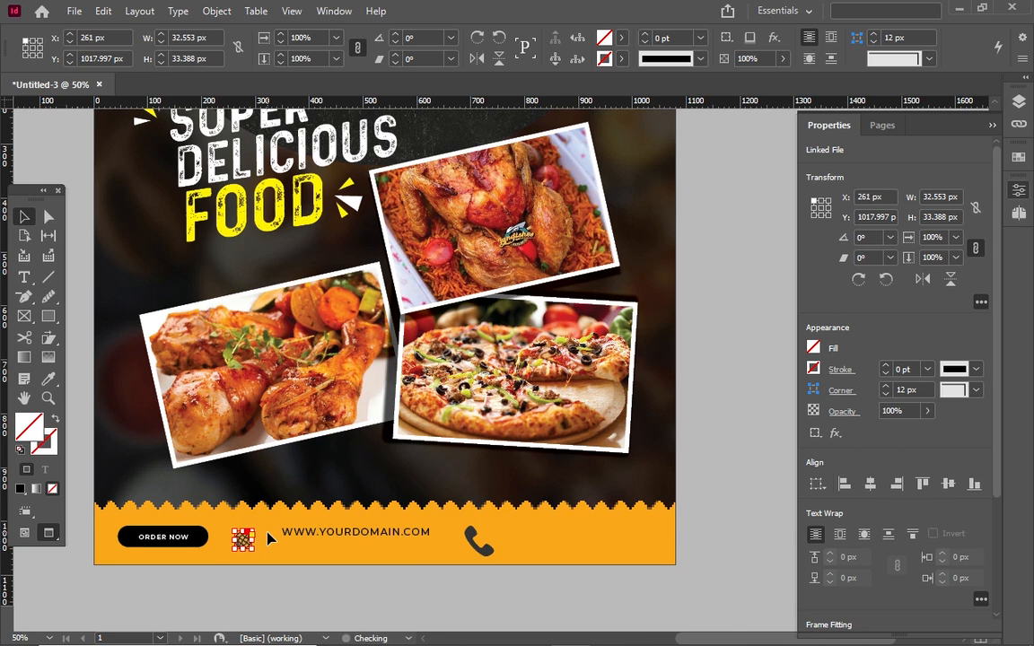
Step: Move the web address frame next to the small globe icon at about X 310 px, Y 1022 px
left_click(300, 535)
left_click_drag(300, 535, 279, 549)
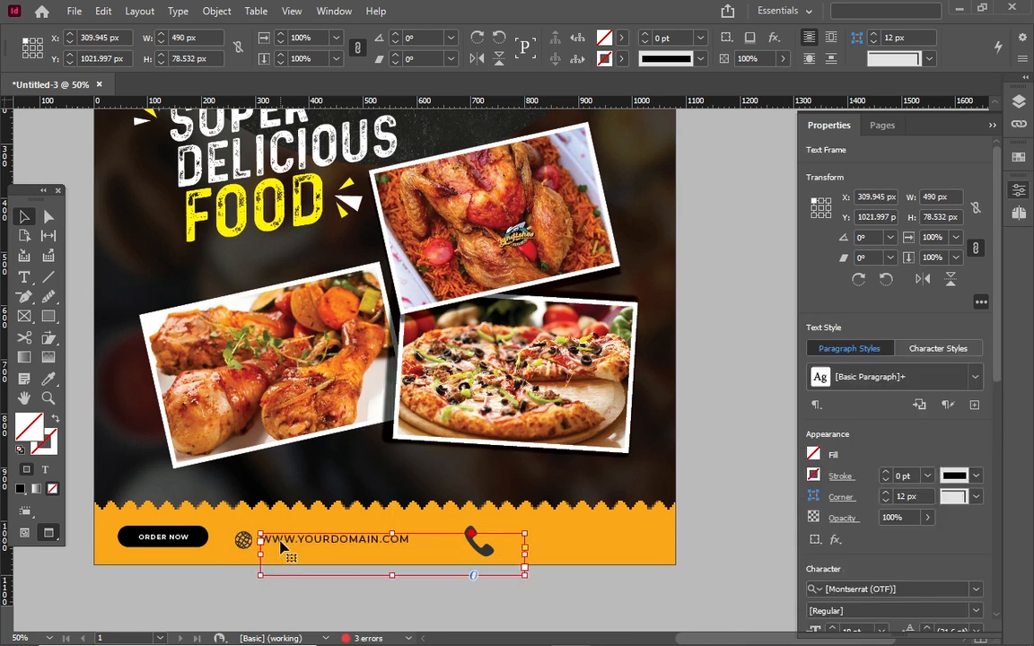
Step: Increase the tracking of the whole web address text to 240
double_click(380, 541)
key("ctrl+a")
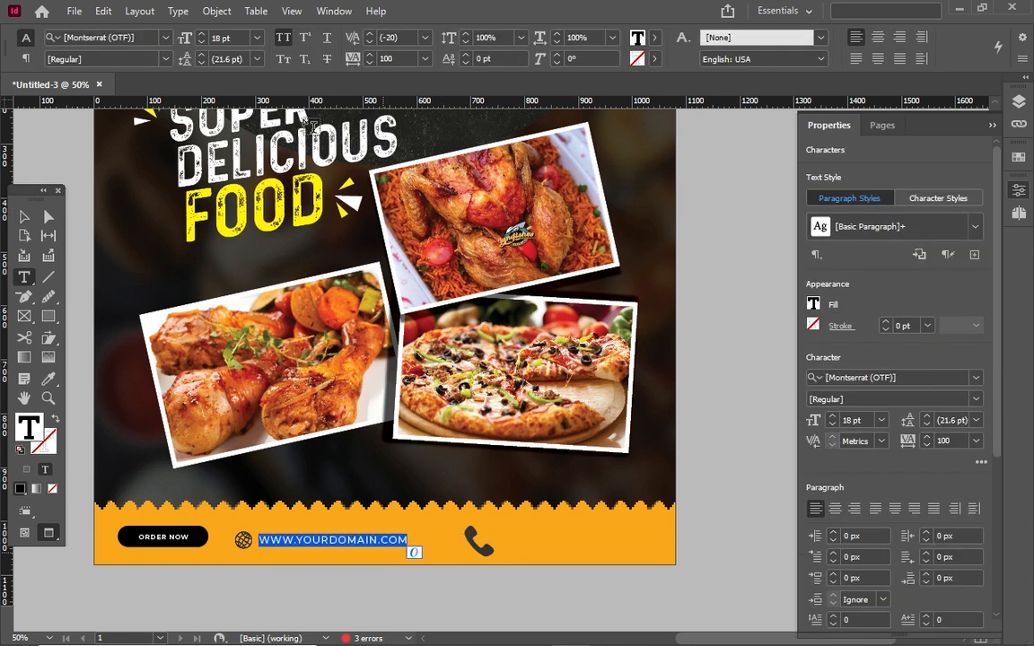
left_click(367, 57)
left_click(367, 56)
left_click(367, 57)
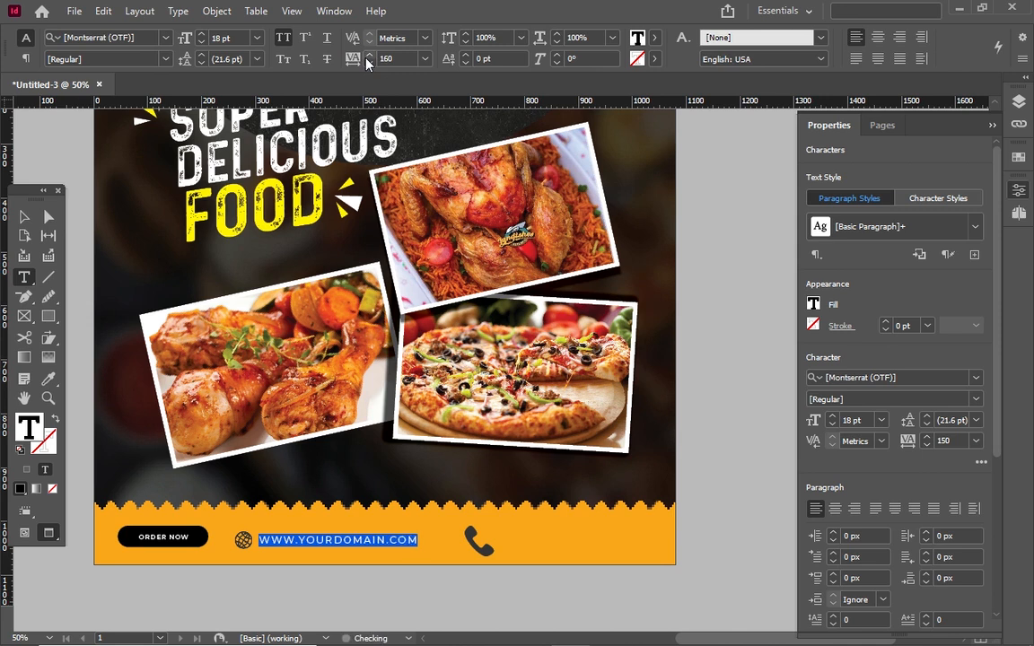
left_click(366, 57)
left_click(366, 56)
left_click(367, 56)
left_click(367, 57)
left_click(367, 57)
left_click(367, 57)
left_click(367, 57)
left_click(366, 57)
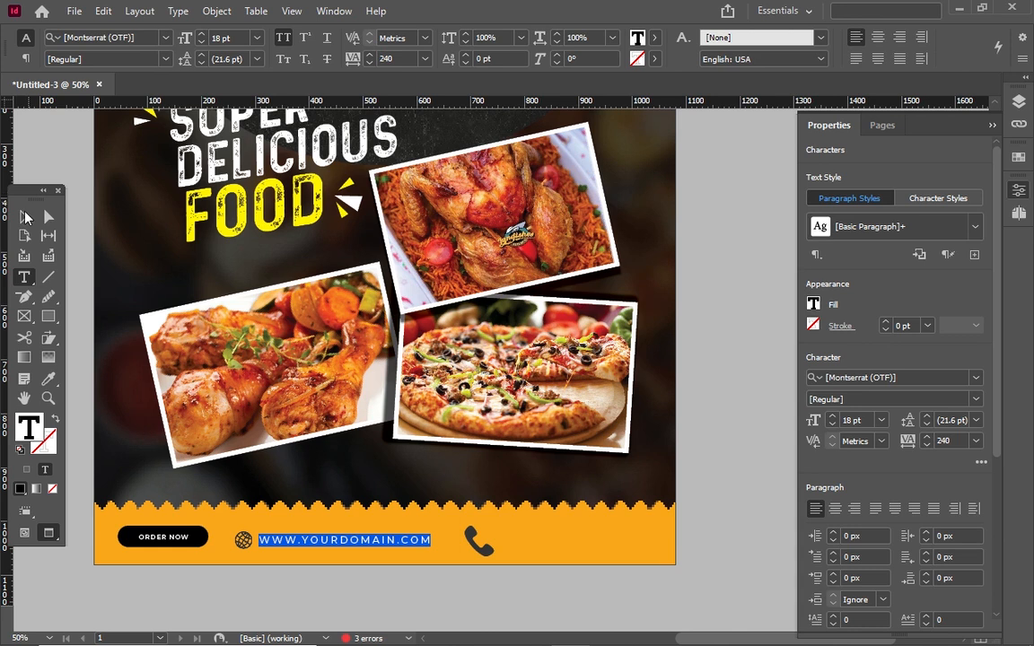
Step: Fit the web address text frame to its content
left_click(24, 218)
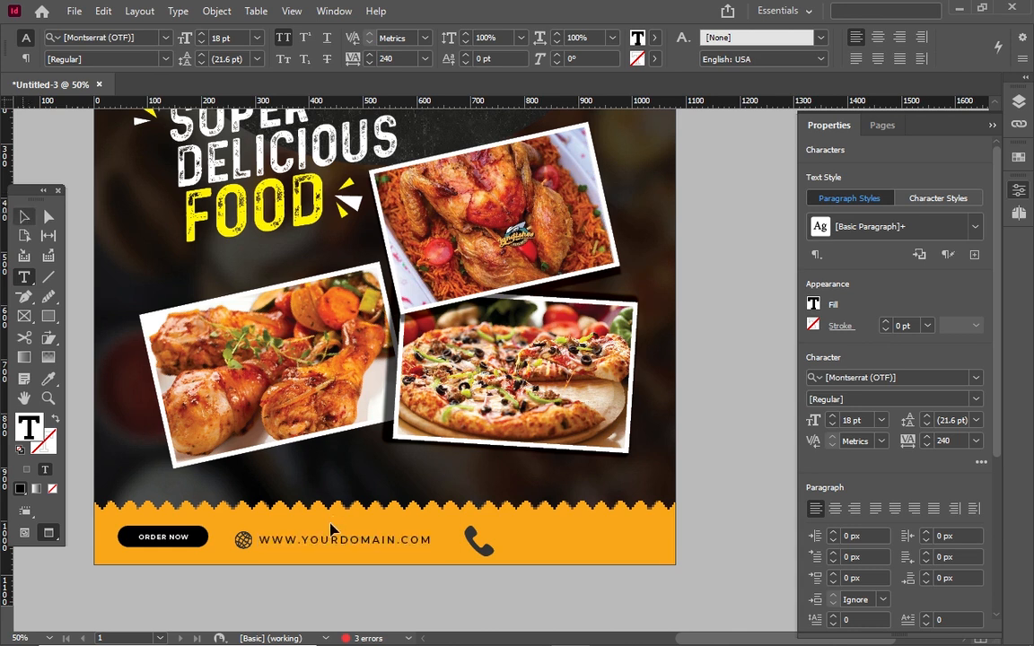
left_click(331, 535)
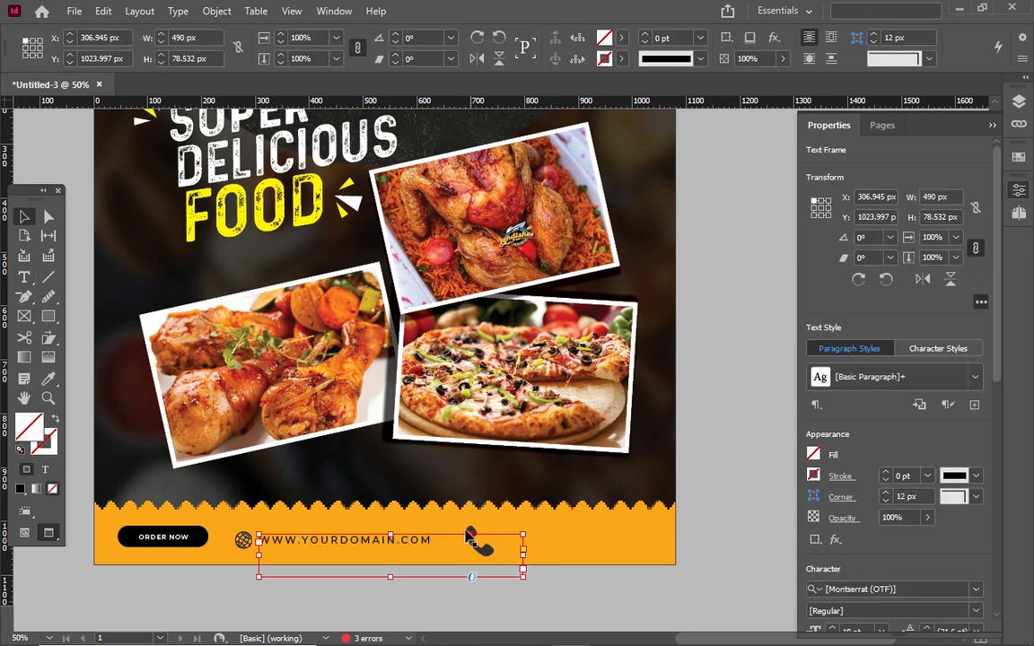
right_click(432, 545)
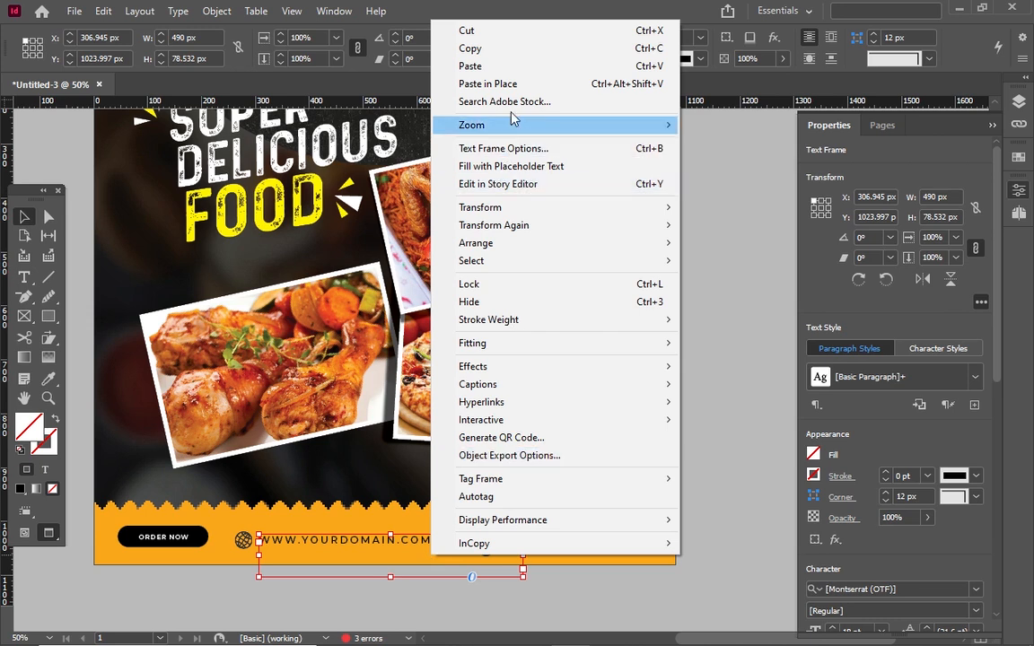
mouse_move(477, 346)
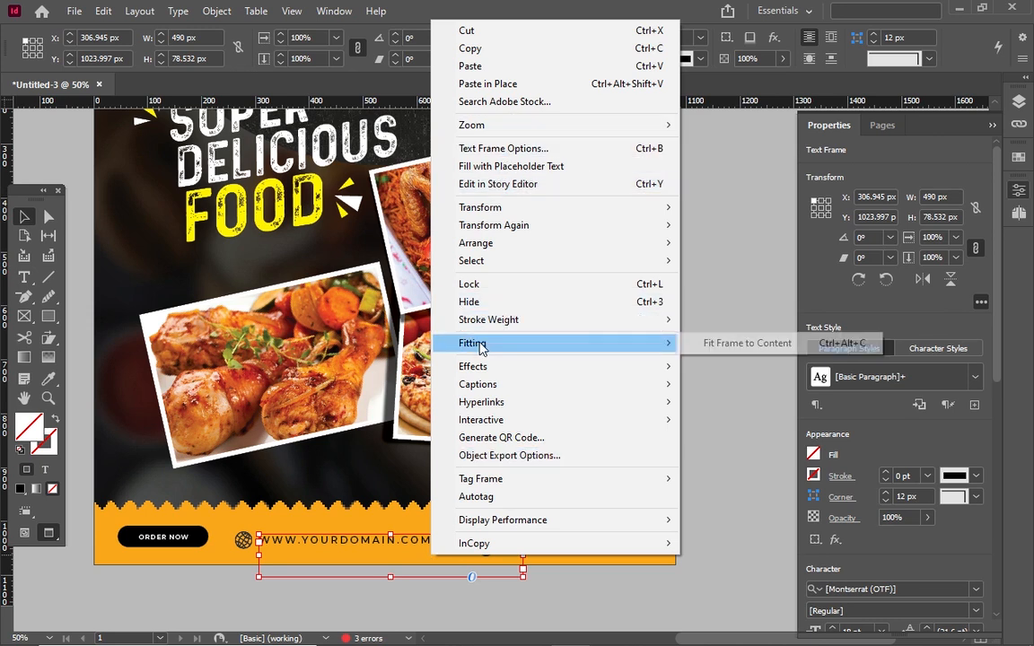
left_click(708, 343)
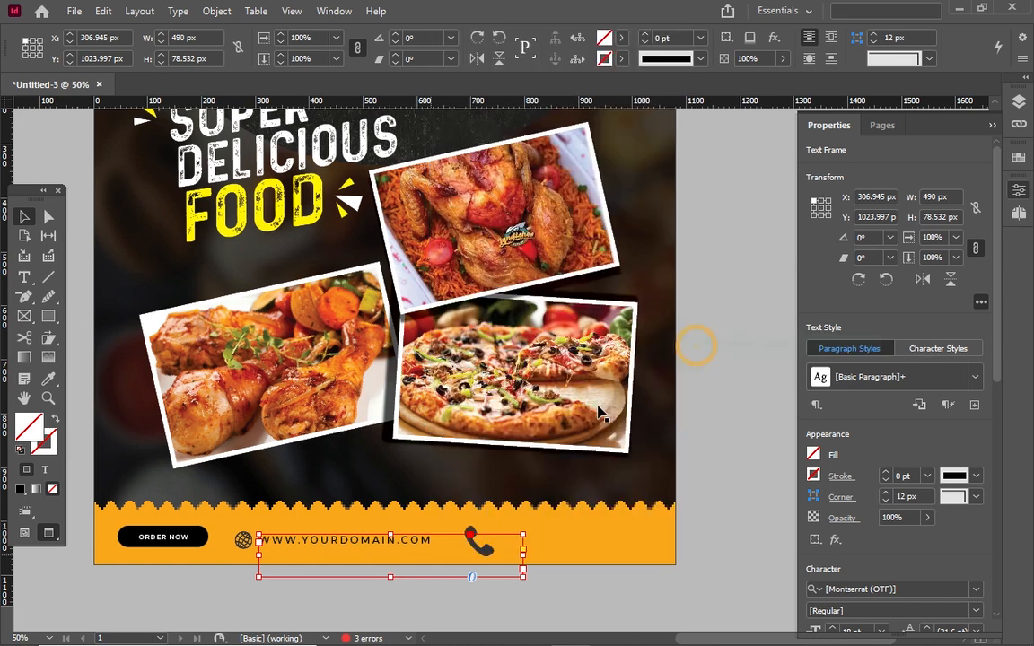
Step: Shrink the phone icon proportionally to about 29 px wide and place it beside the end of the web address
left_click(475, 539)
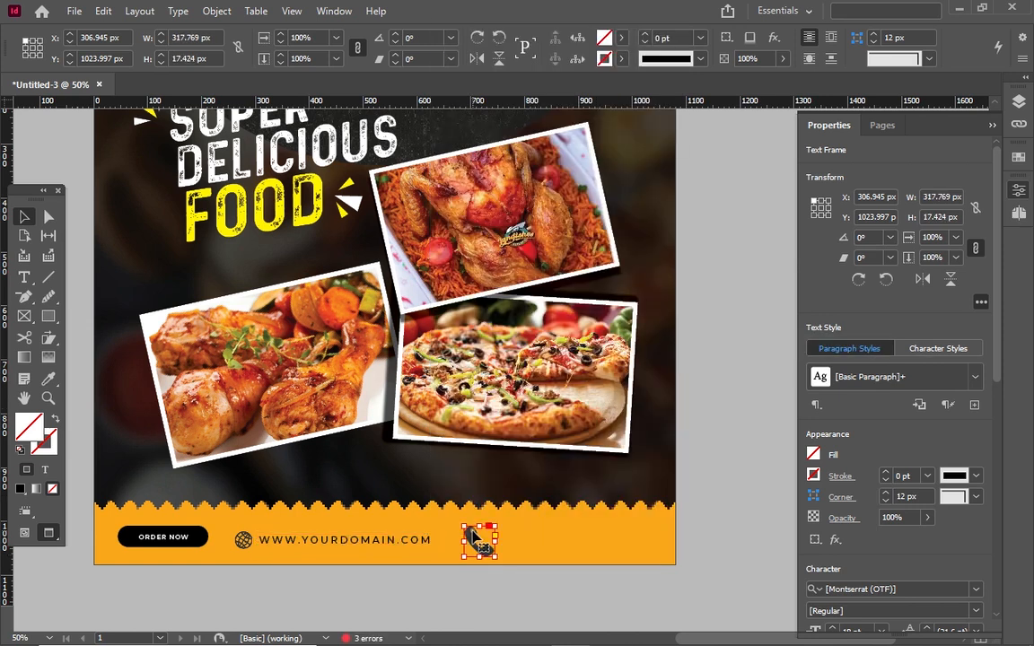
mouse_move(465, 525)
left_mouse_down()
mouse_move(480, 538)
mouse_move(459, 541)
left_mouse_up()
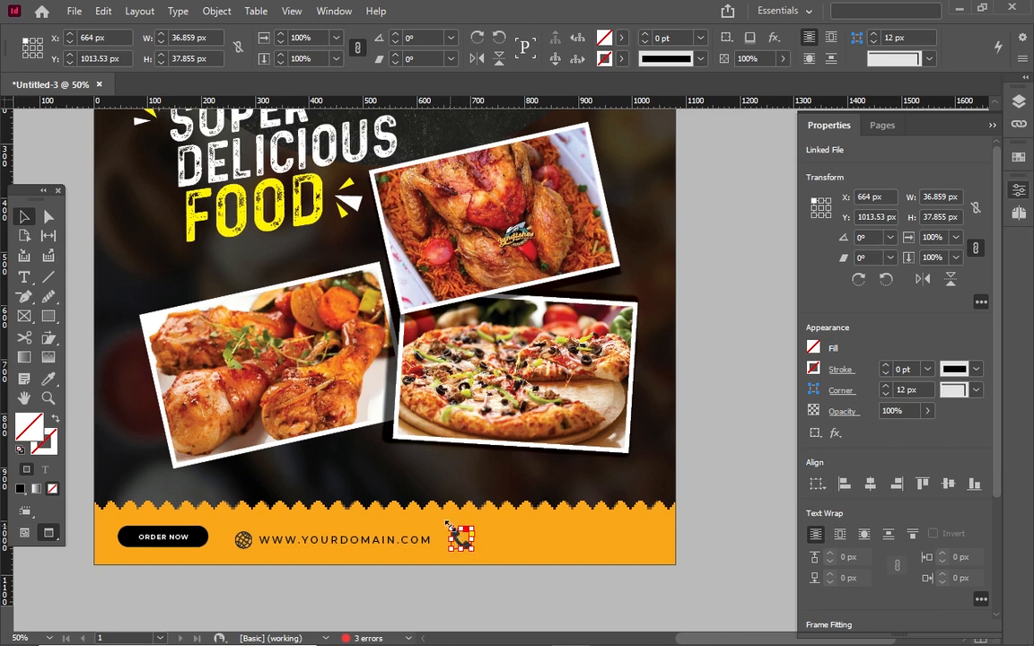
left_click_drag(448, 525, 462, 538)
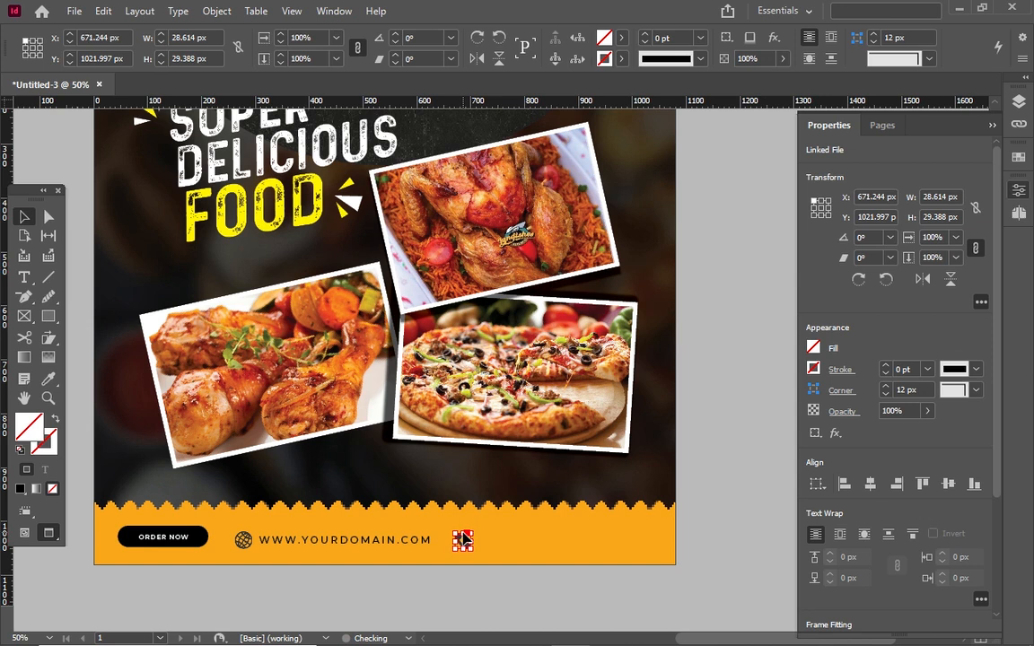
Step: Nudge the phone icon closer to the web address, to about X 651 px, Y 1018 px
key("Left")
key("Left")
key("Left")
key("Left")
key("Left")
key("Left")
key("Left")
key("Left")
key("Left")
key("Left")
key("Left")
key("Left")
key("Left")
key("Left")
key("Left")
key("Left")
key("Left")
key("Left")
key("Up")
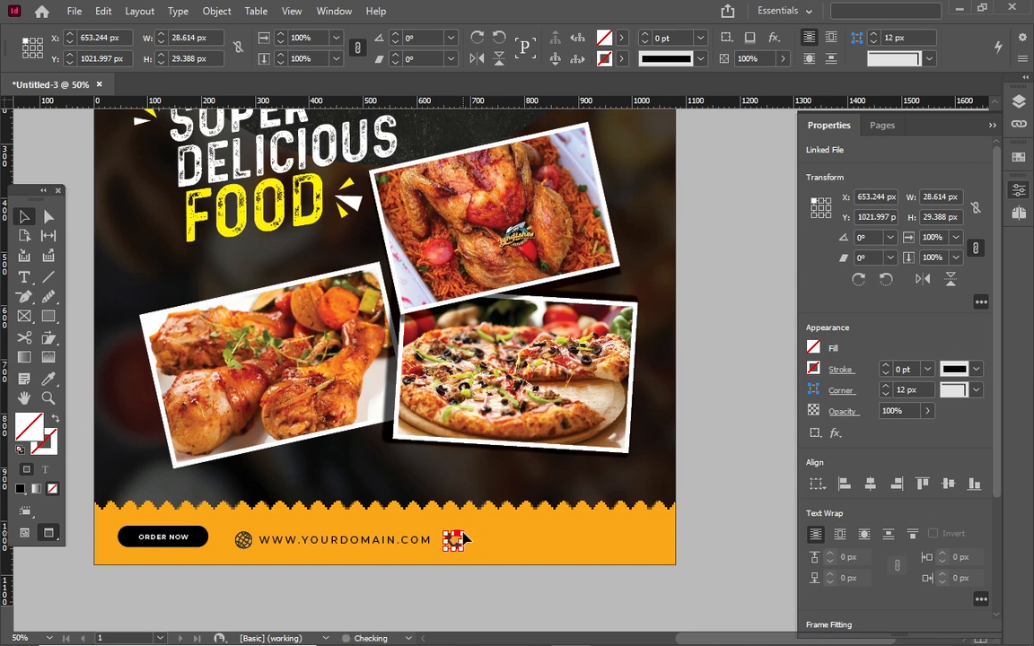
key("Left")
key("Left")
Step: Duplicate the web address frame beside the phone icon at about X 693 px and replace its text with "YOUR PHONE NUMBER"
left_click(390, 541)
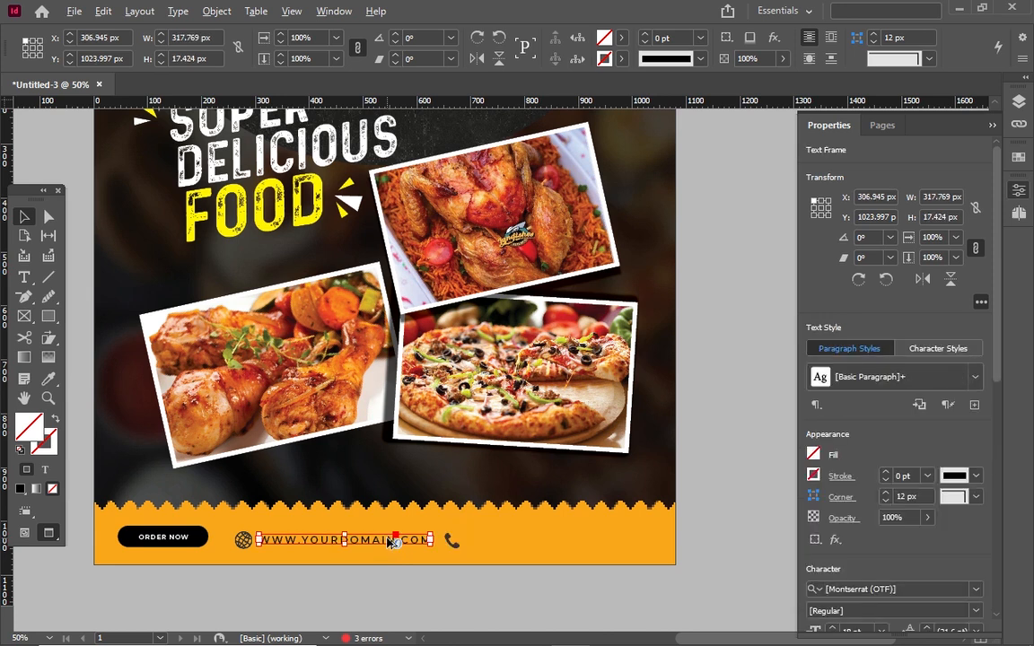
left_click_drag(392, 542, 593, 542)
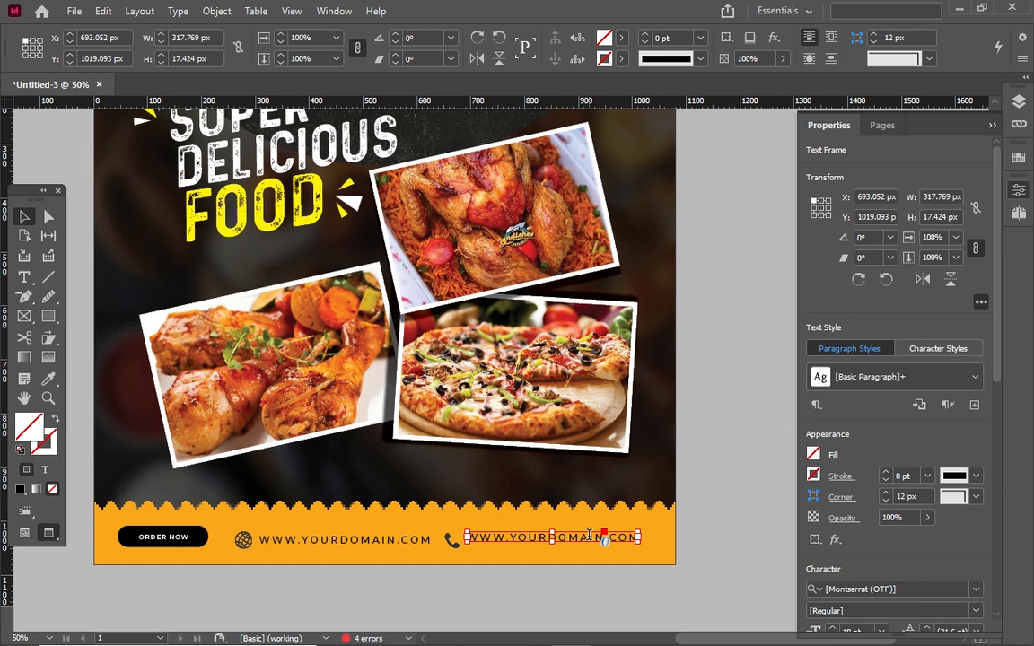
double_click(589, 536)
triple_click(589, 536)
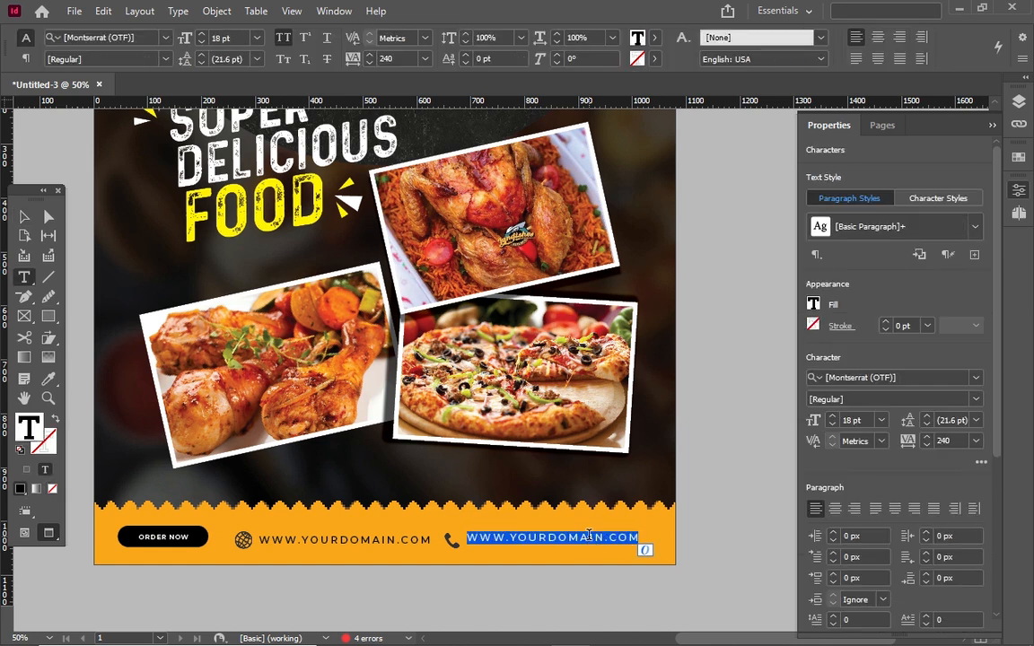
type("YOUR PHONE NUMBER")
key("Escape")
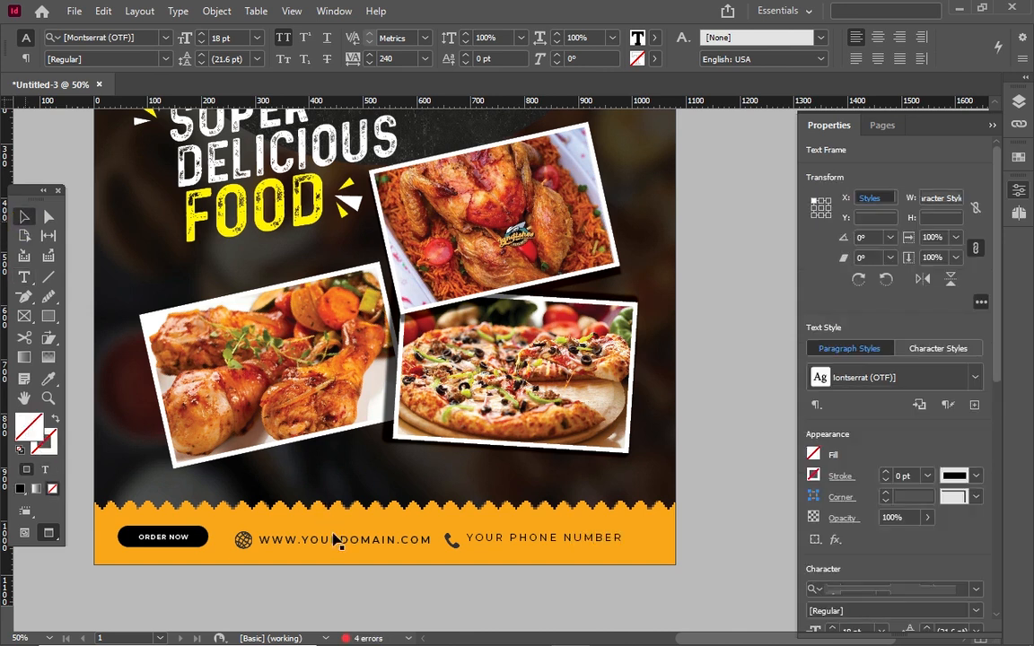
Step: Align the bottom edges of the web address and phone number text frames, then clear the selection
left_click(350, 542, "shift")
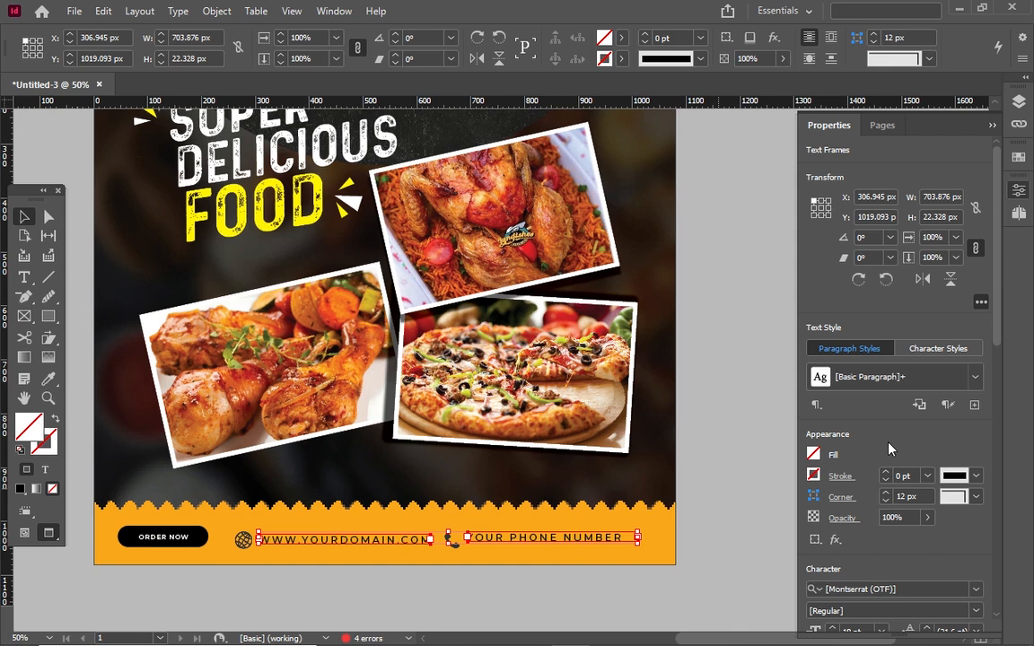
left_click_drag(993, 330, 1001, 411)
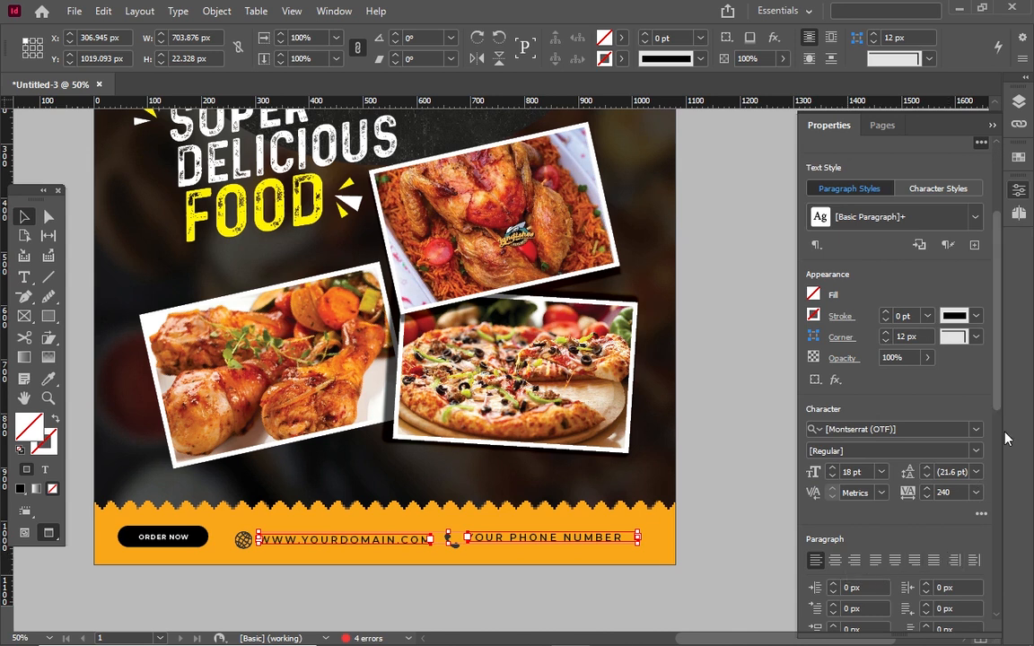
scroll(1004, 453, "down", 3)
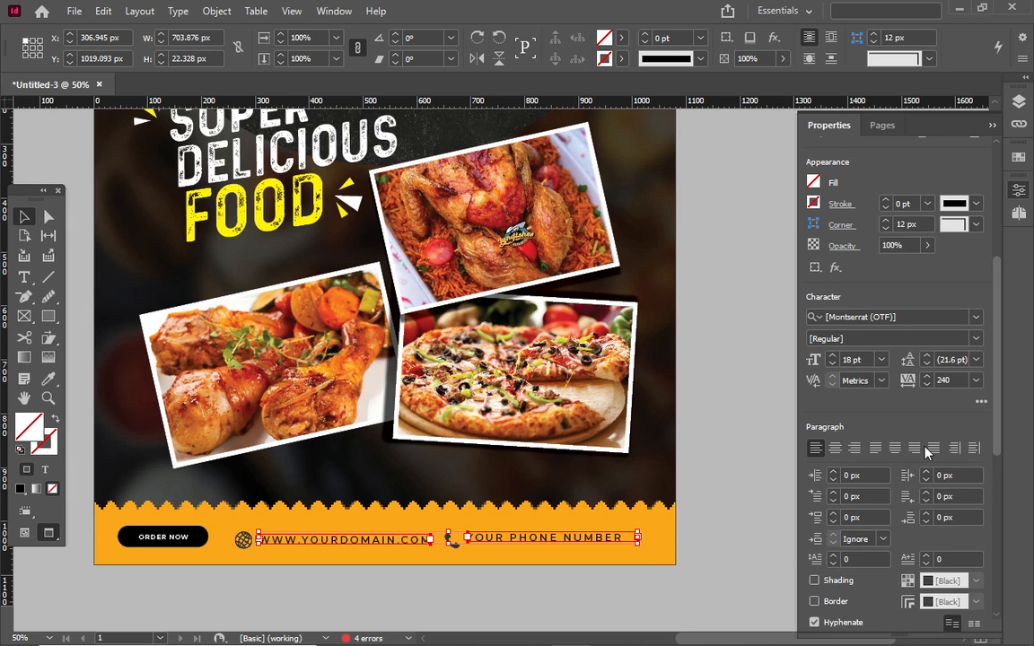
scroll(926, 451, "down", 1)
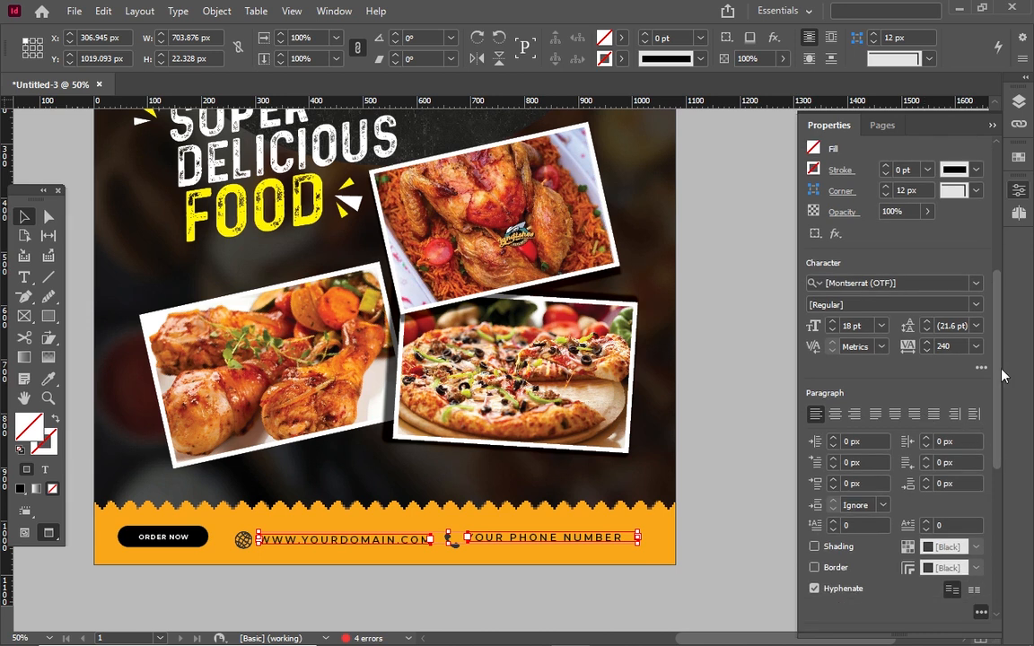
scroll(998, 364, "up", 8)
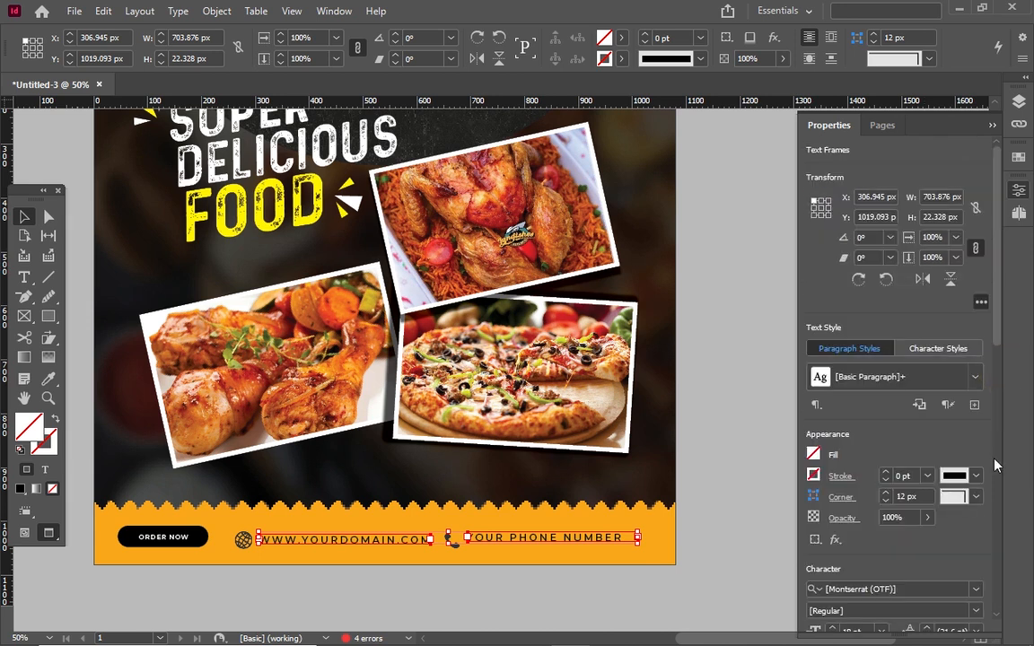
left_click_drag(994, 334, 999, 493)
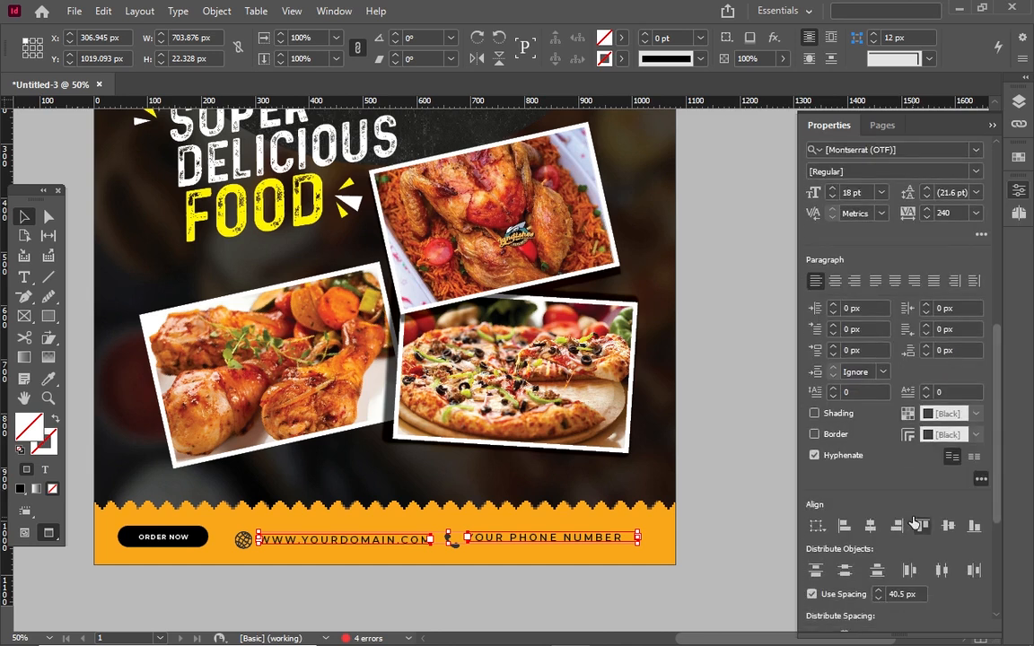
left_click(970, 530)
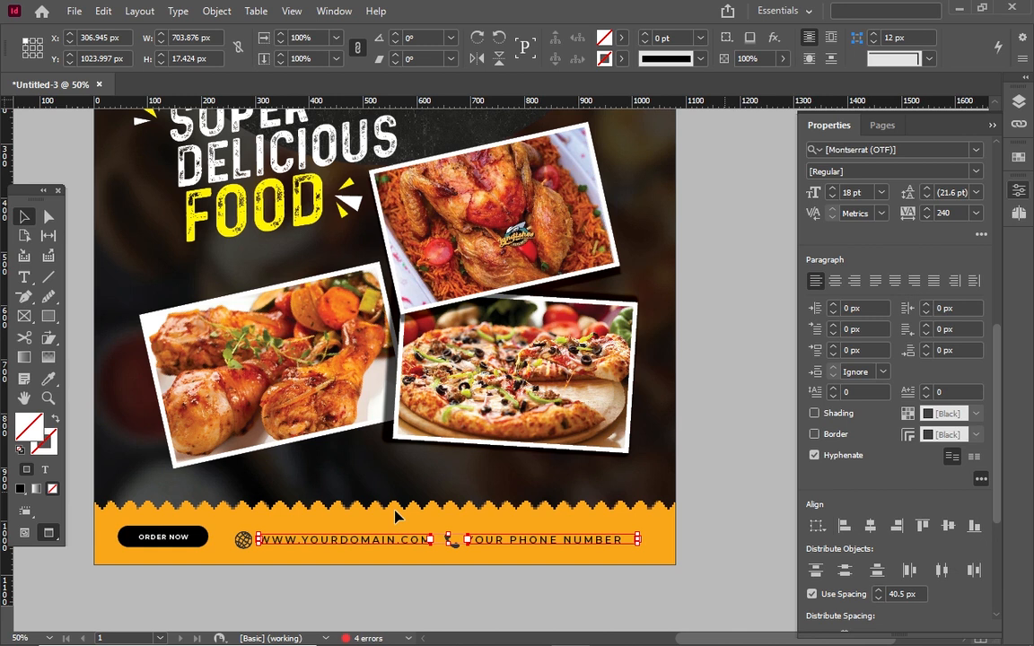
left_click(72, 501)
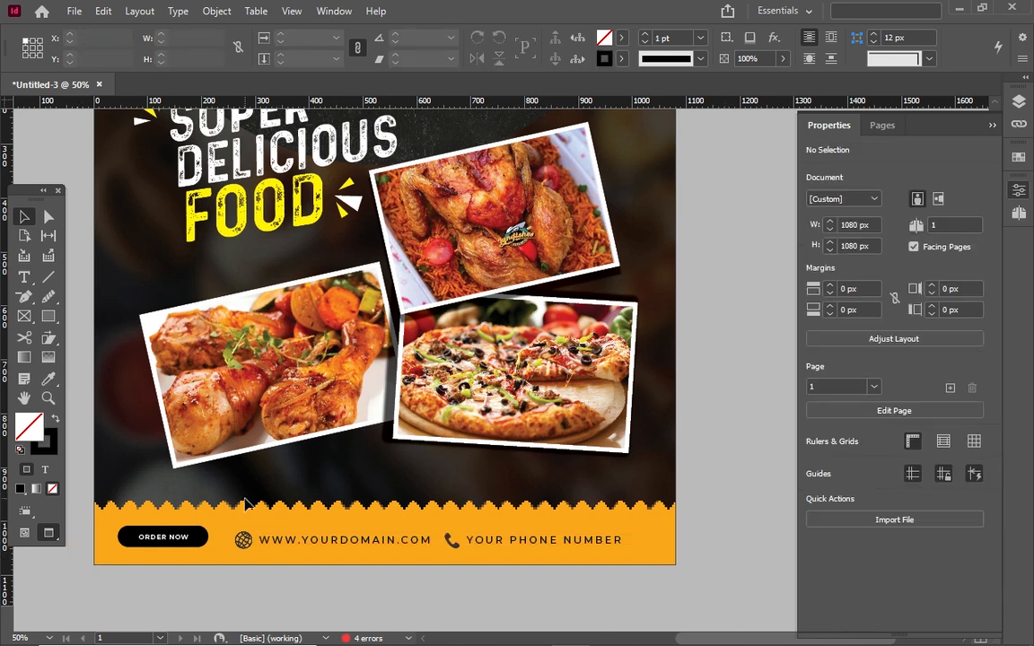
left_click(452, 539)
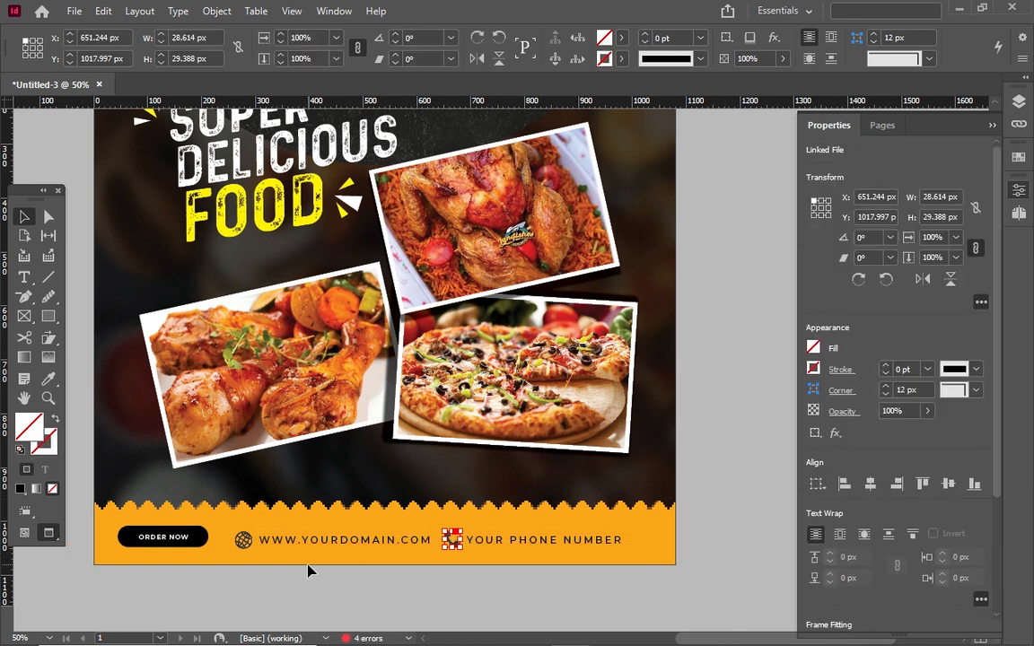
left_click(241, 546)
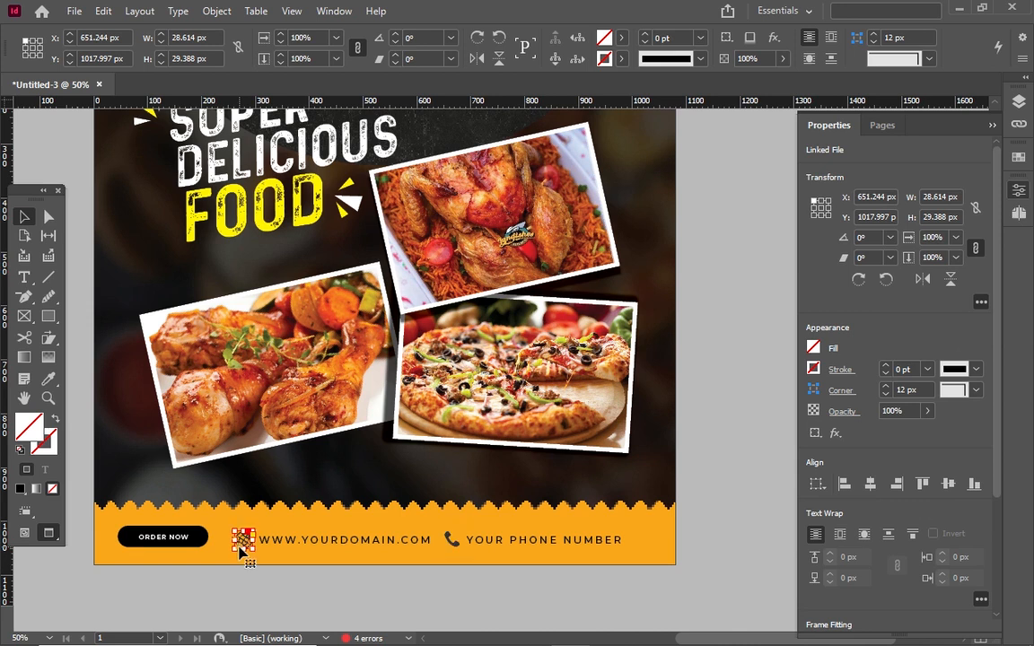
left_click(412, 592)
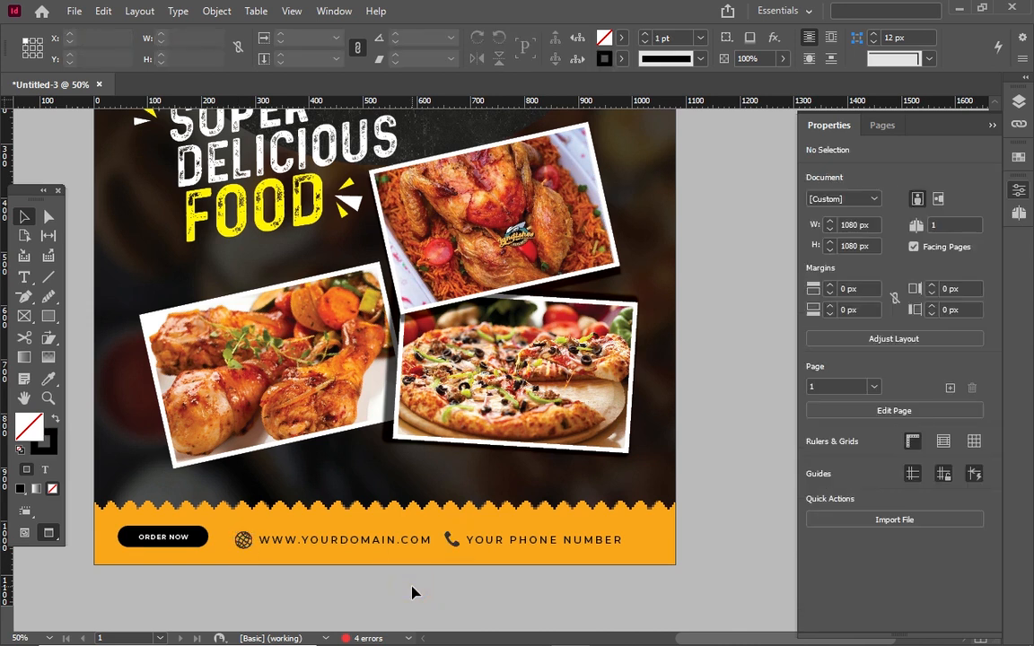
key("ctrl+minus")
key("ctrl+minus")
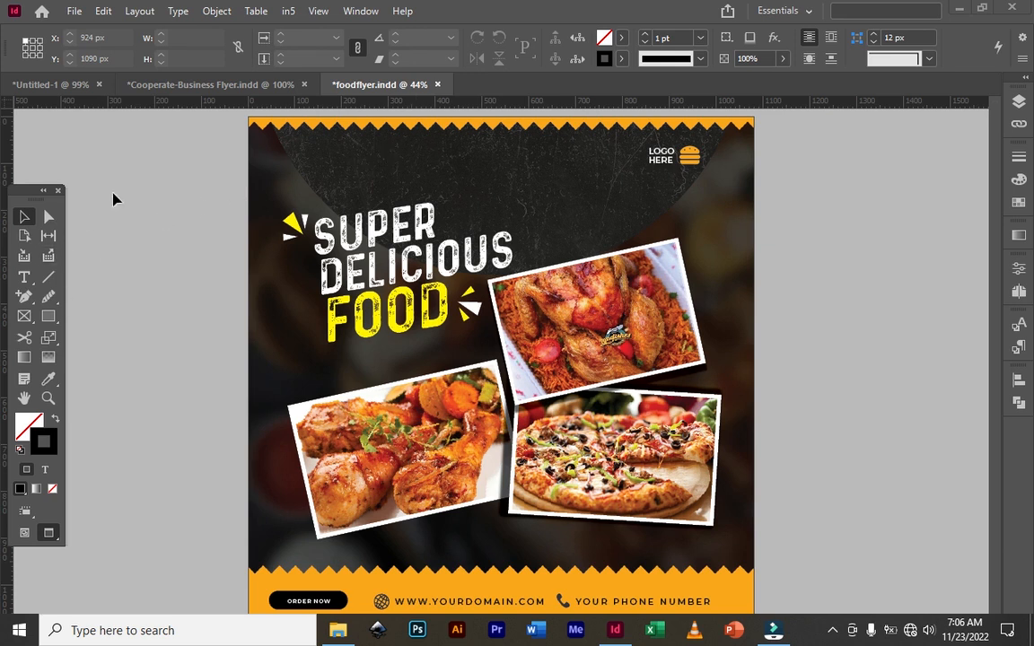
Step: Place the brush stroke image at about 516 px square and move it below the headline, to about X 314 px, Y 251 px
left_click(77, 11)
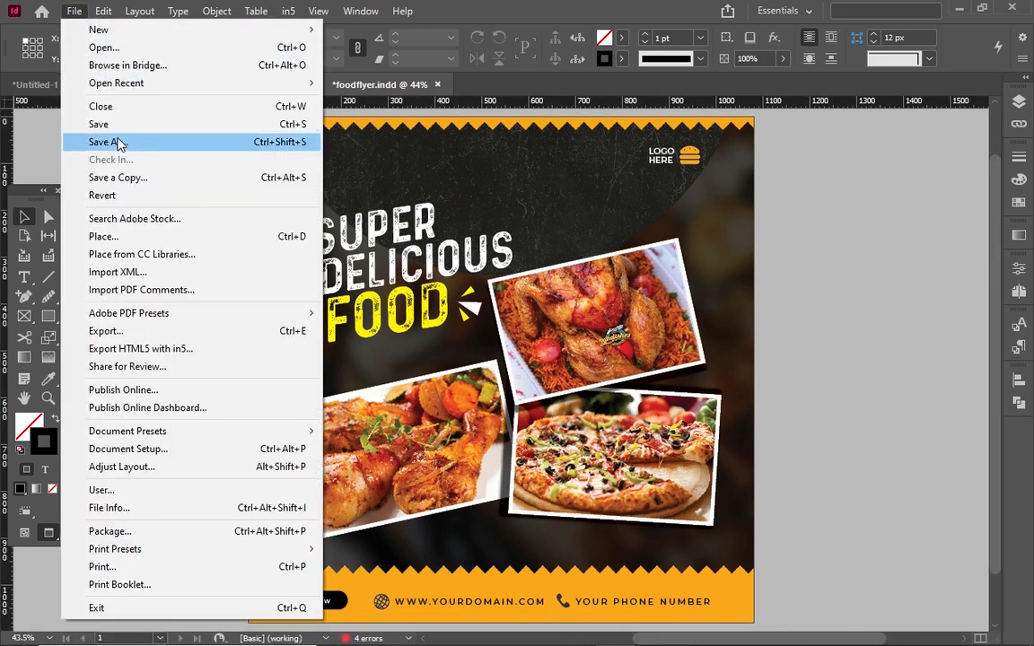
left_click(133, 242)
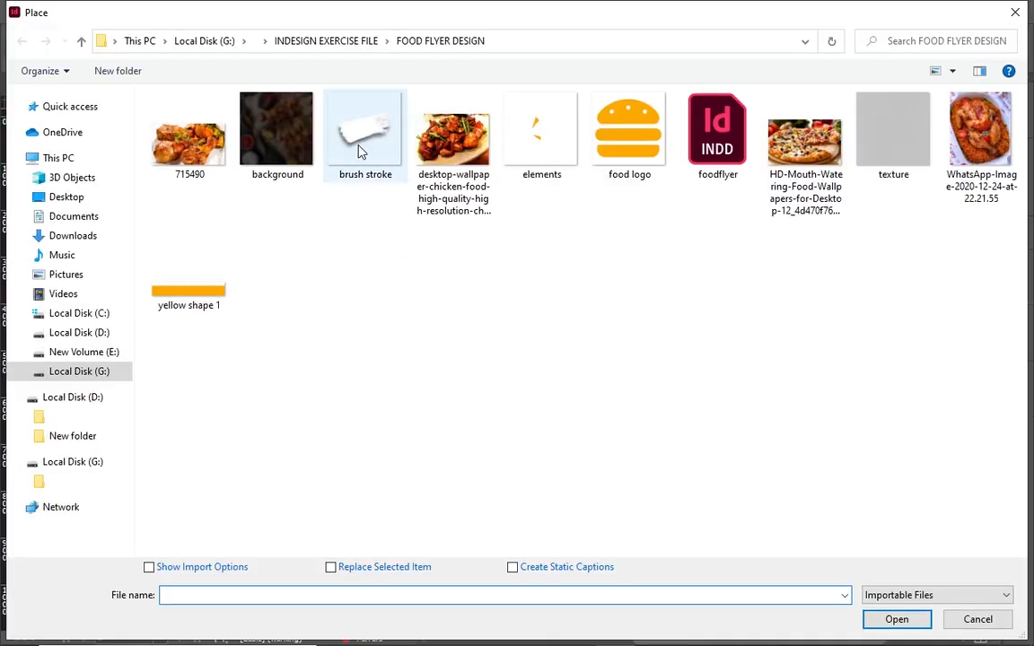
left_click(360, 148)
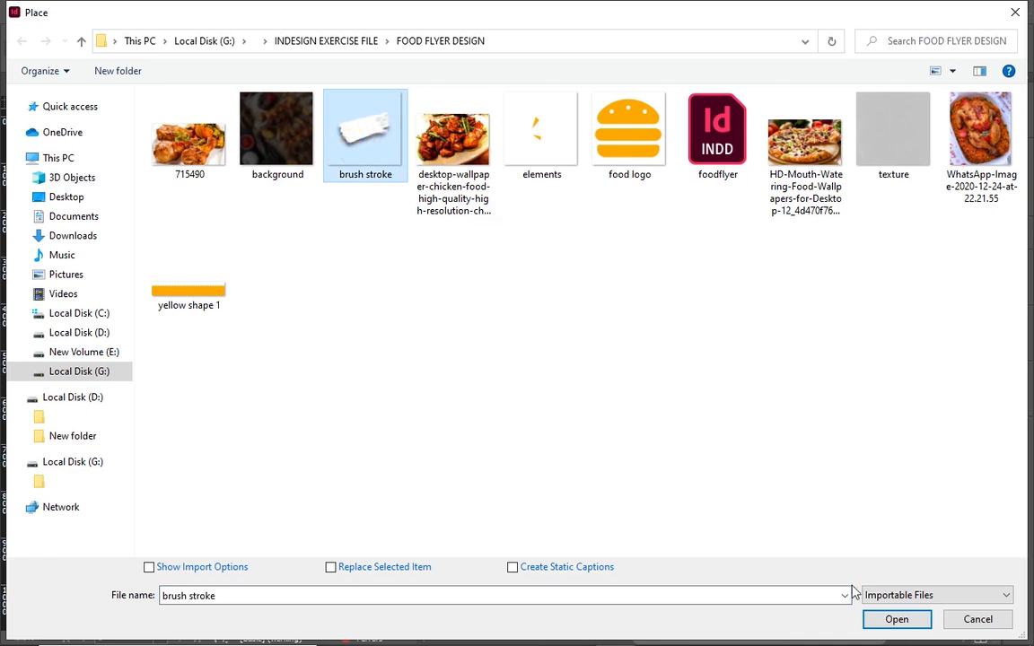
left_click(890, 623)
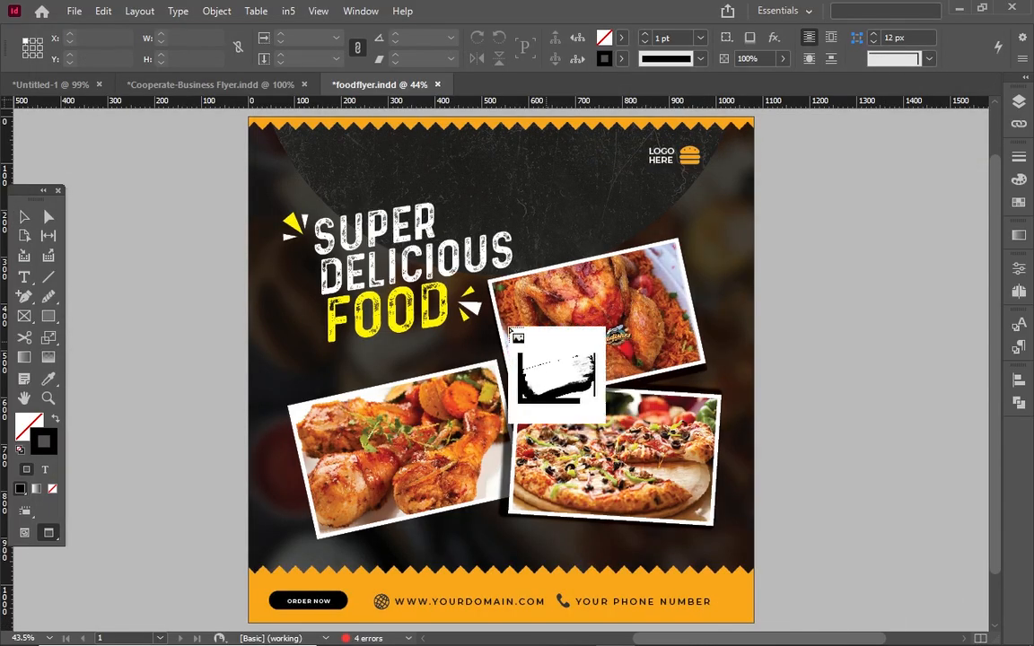
left_click_drag(409, 305, 647, 350)
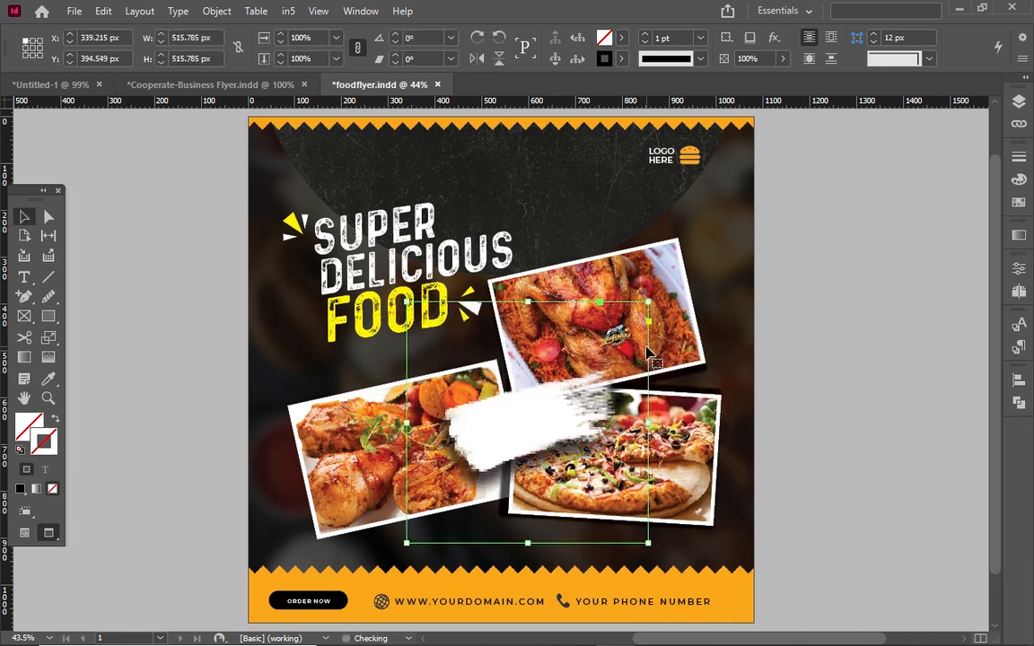
mouse_move(543, 401)
left_mouse_down()
mouse_move(534, 341)
mouse_move(499, 353)
left_mouse_up()
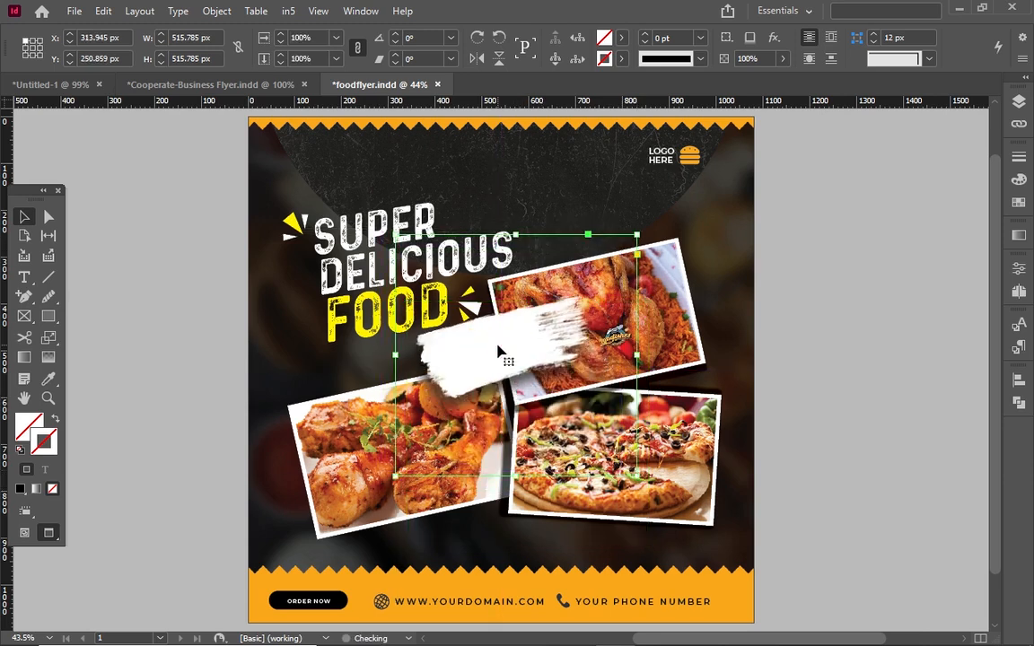
Step: Add a text frame about 338 by 184 px on the pasteboard beside the flyer, reading "UP TO", "50% off" and "limited offer" on separate lines
left_click(756, 340)
key("ctrl+a")
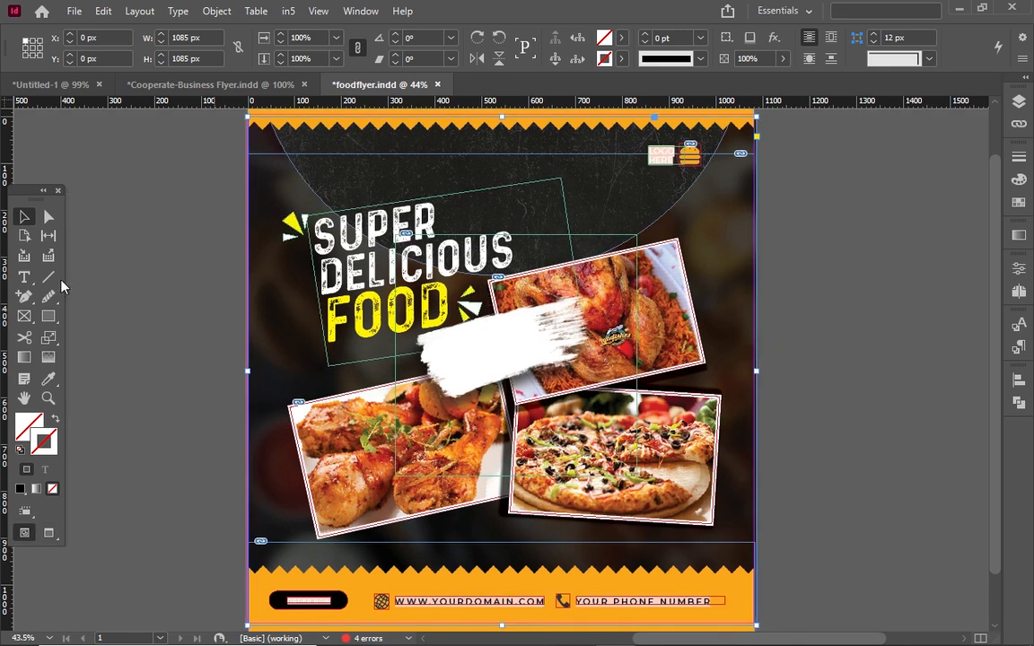
left_click(24, 277)
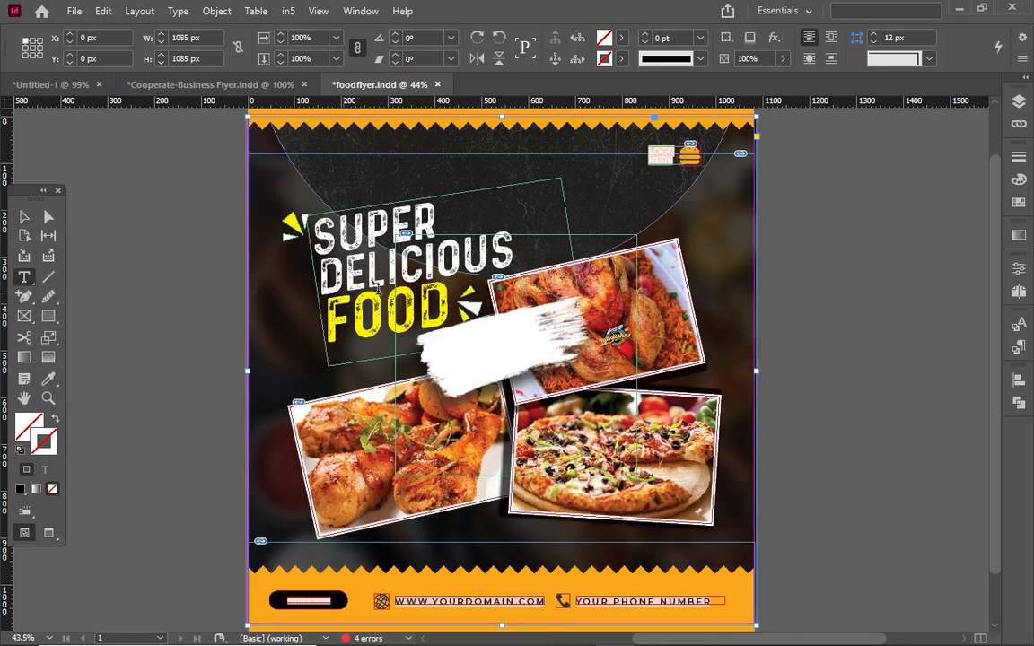
left_click_drag(783, 289, 942, 374)
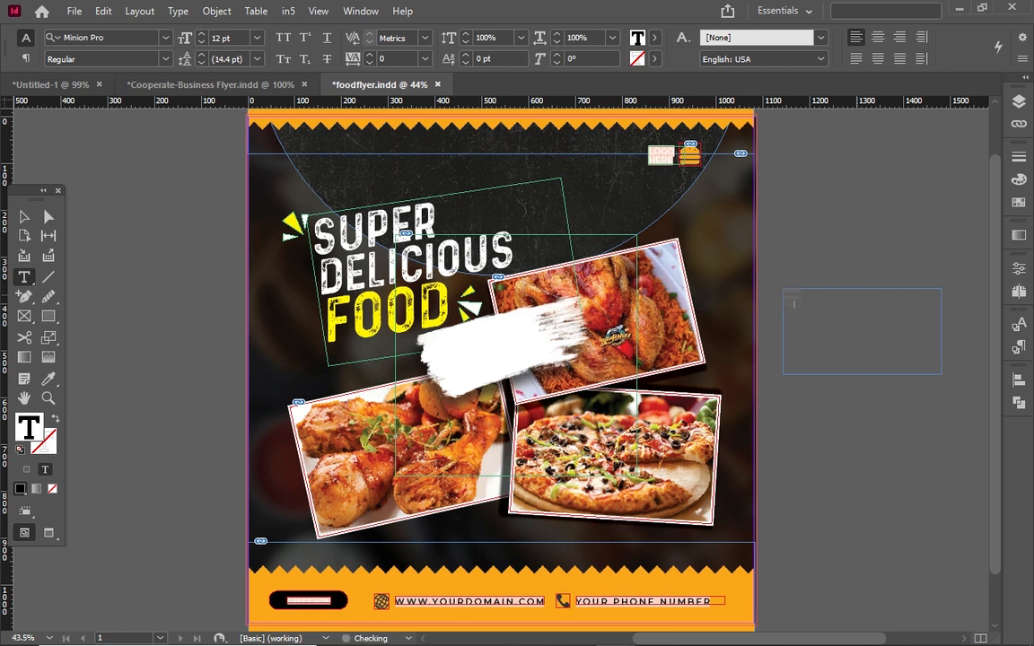
type("off")
Step: Set the fill of all the offer text to [Black]
key("ctrl+a")
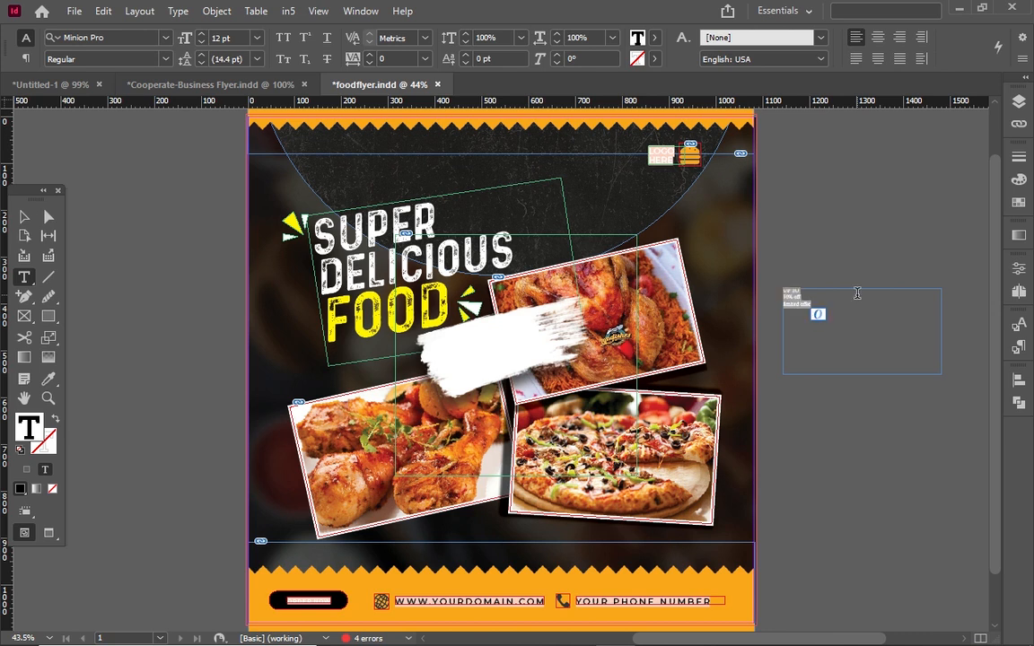
left_click(654, 37)
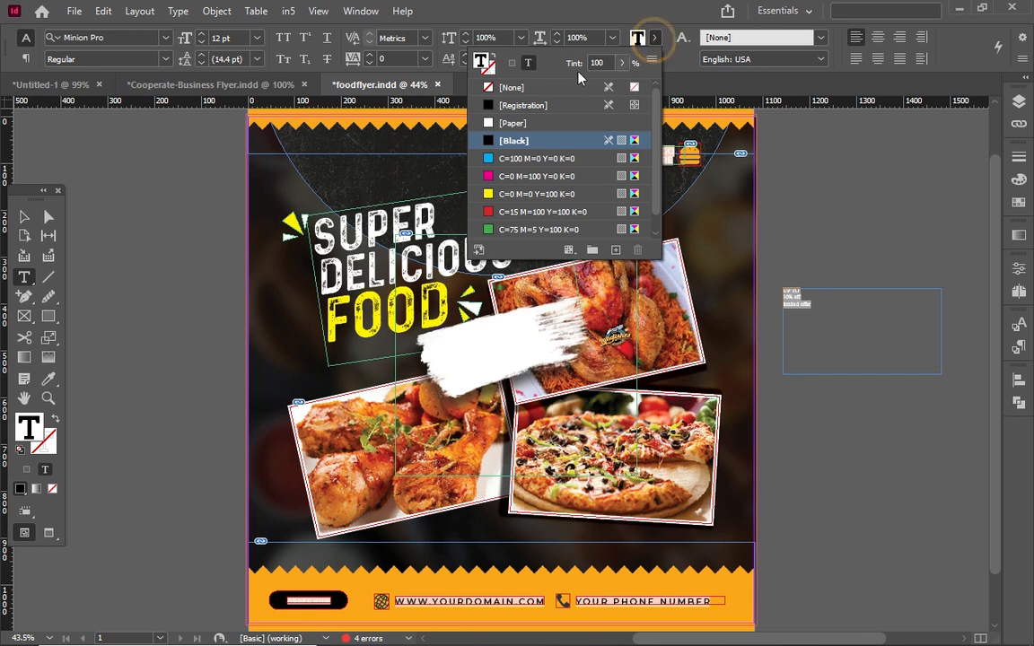
left_click(530, 142)
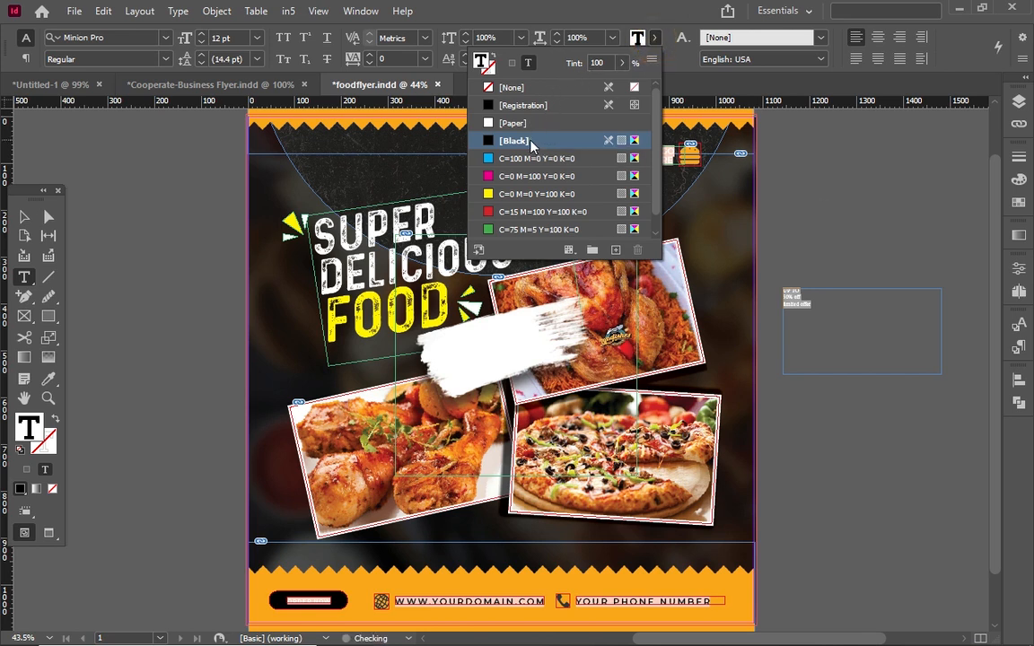
left_click(809, 288)
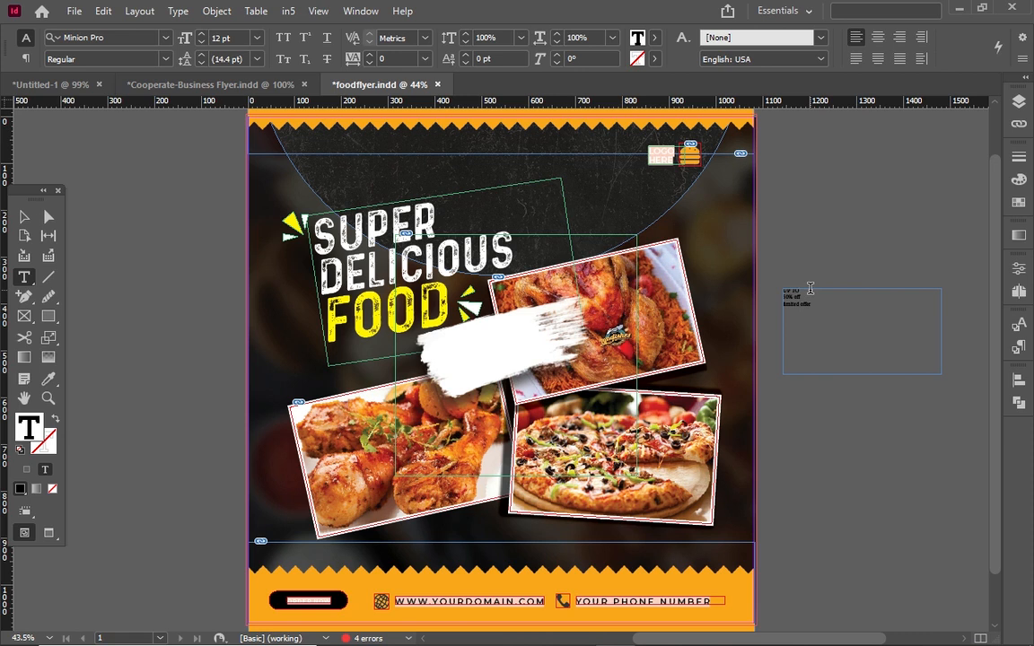
Step: Format the "UP TO" line in Montserrat SemiBold at 28 pt
left_click_drag(808, 290, 762, 274)
left_click(166, 37)
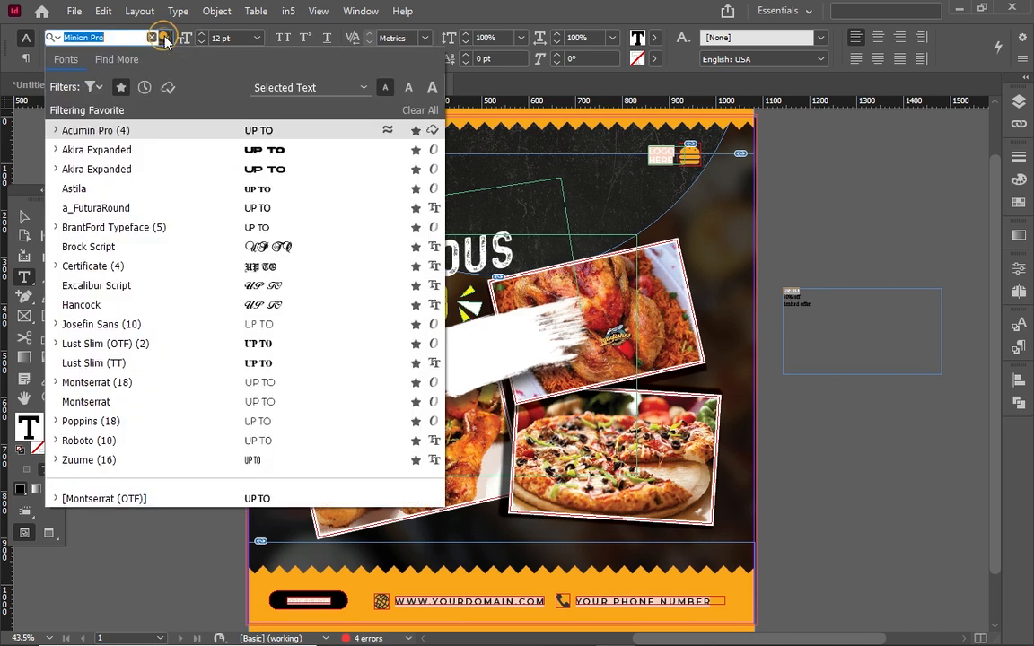
left_click(101, 382)
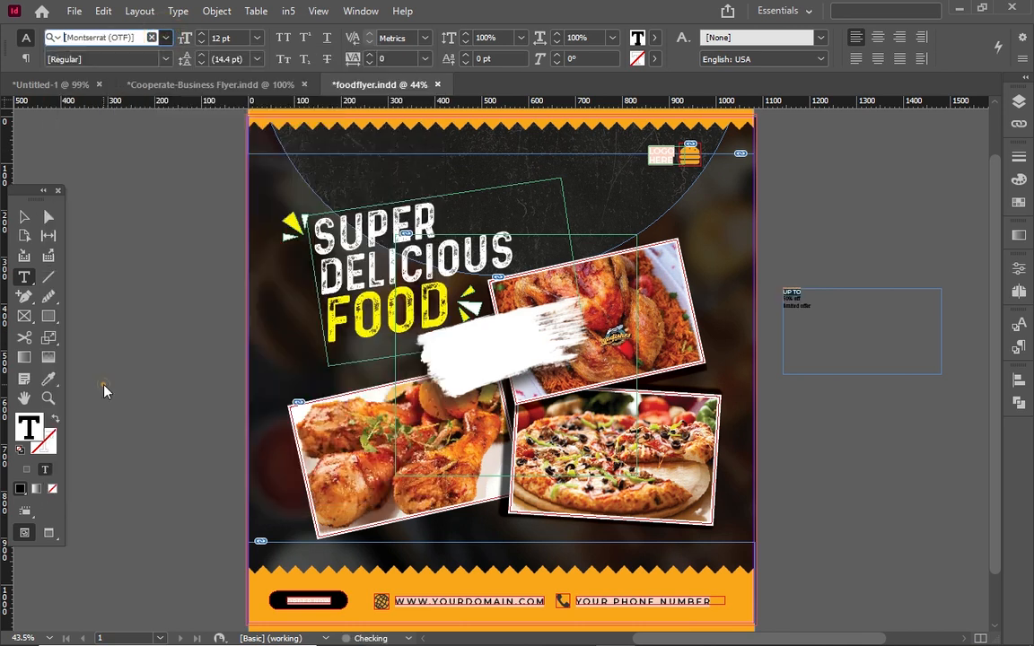
left_click(166, 58)
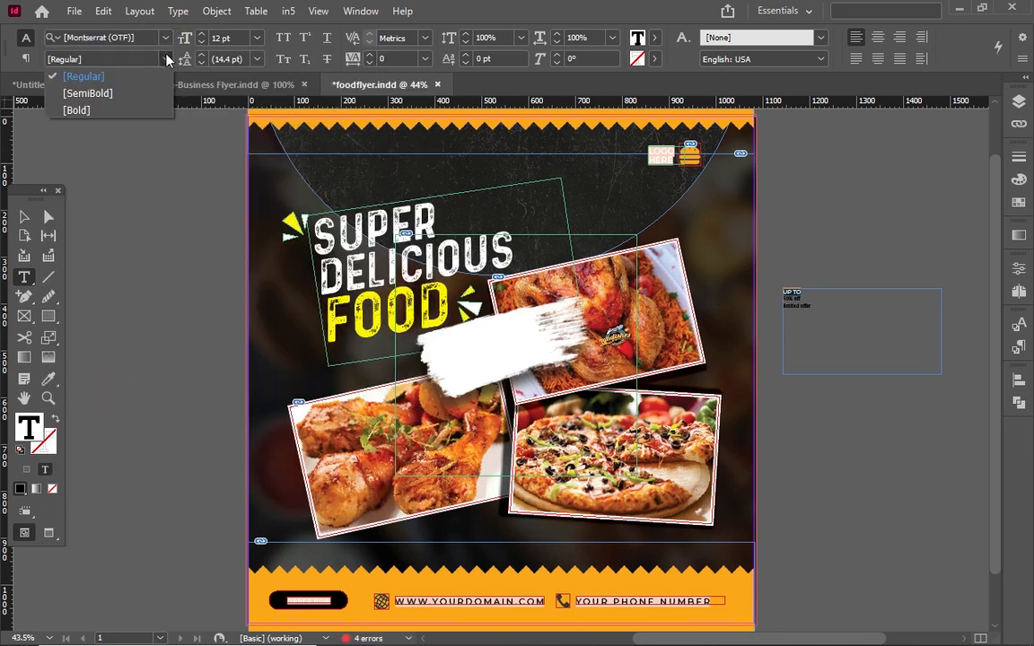
left_click(126, 93)
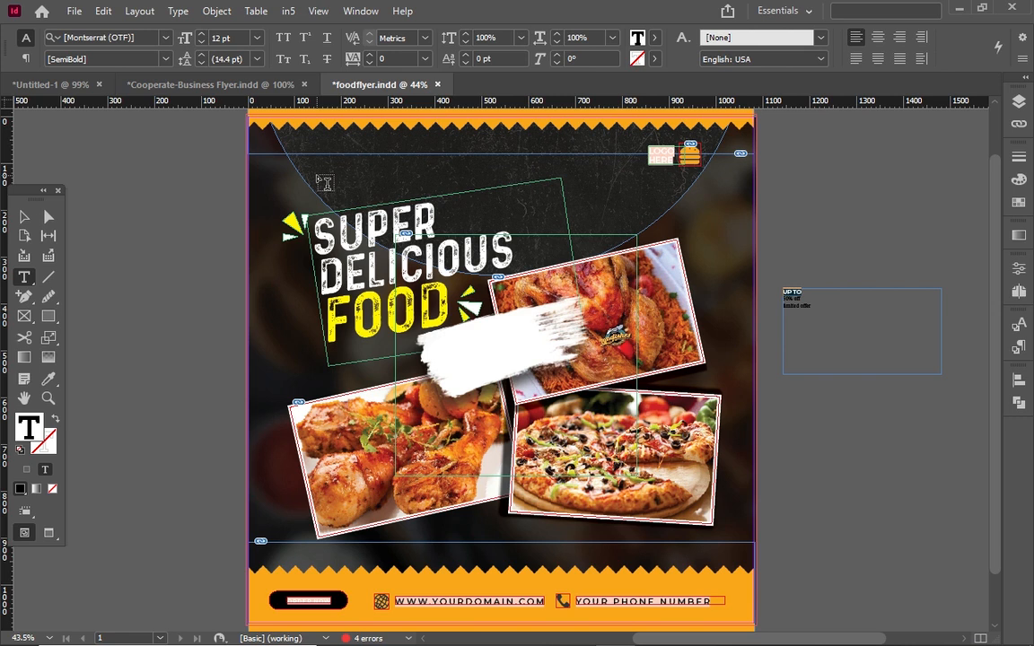
left_click(202, 34)
left_click(203, 34)
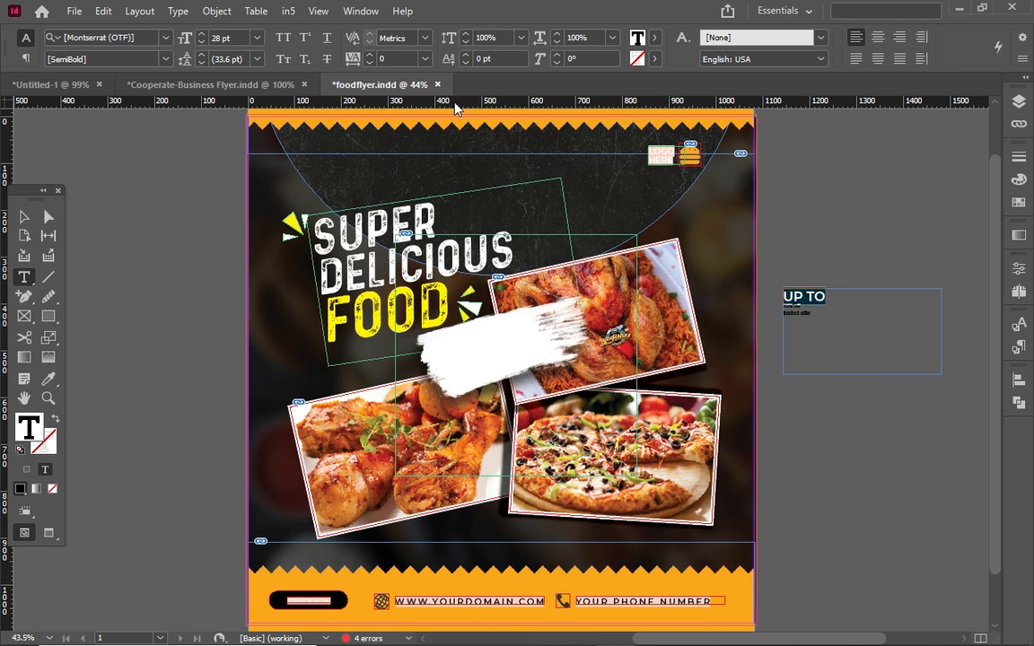
Step: Insert an empty line below "UP TO" in the offer text frame
left_click(892, 313)
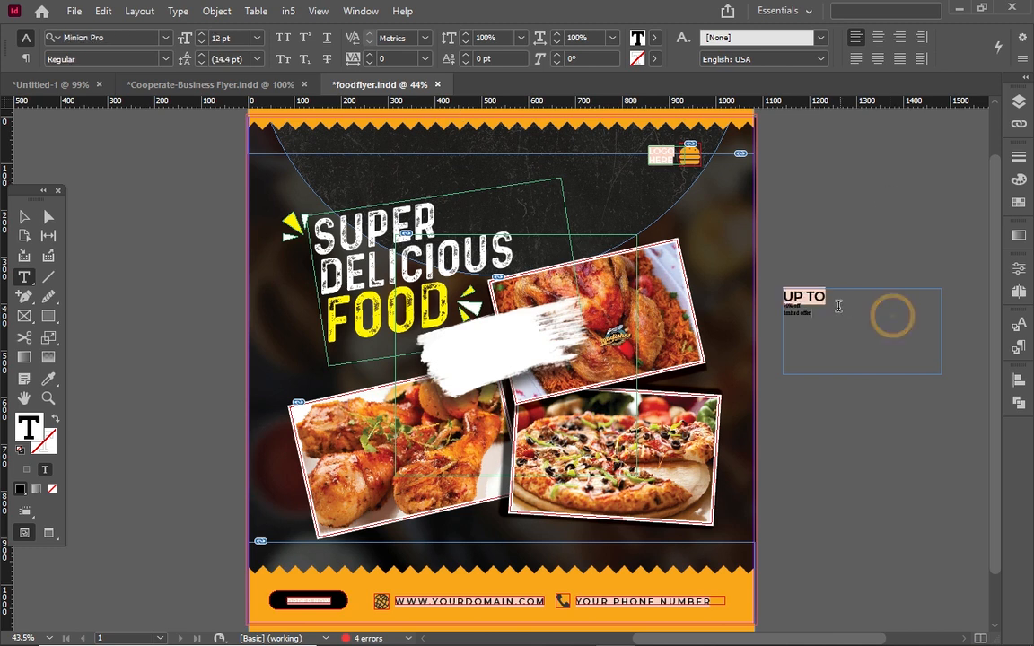
left_click(836, 295)
key("Return")
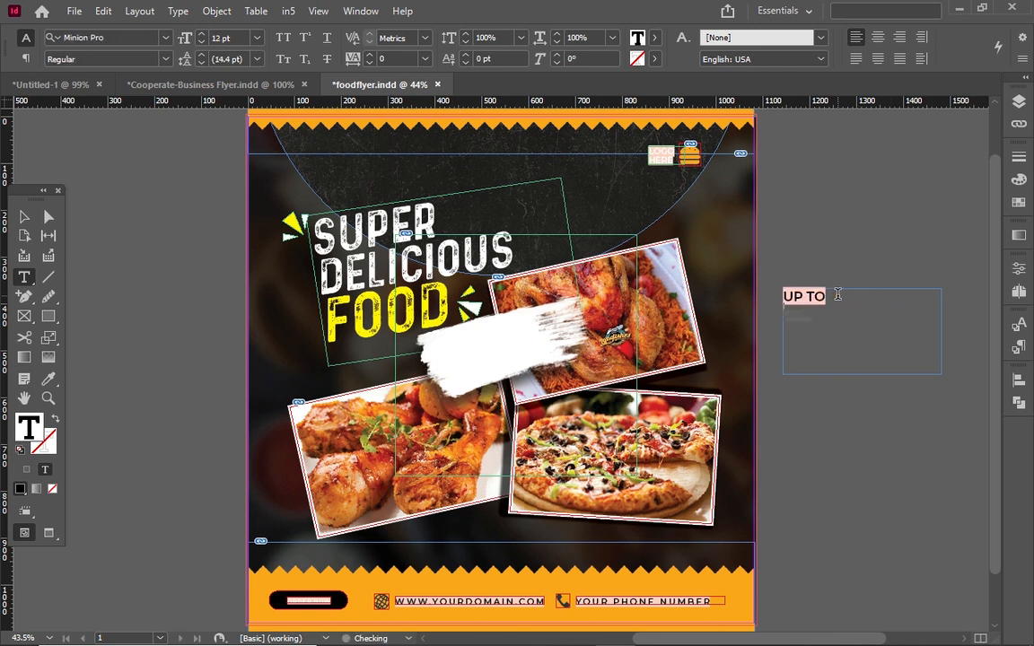
Step: Set the font size of "50%" to 68 pt
left_click(824, 314)
left_click_drag(802, 319, 777, 314)
key("ctrl+equal")
key("ctrl+equal")
key("ctrl+equal")
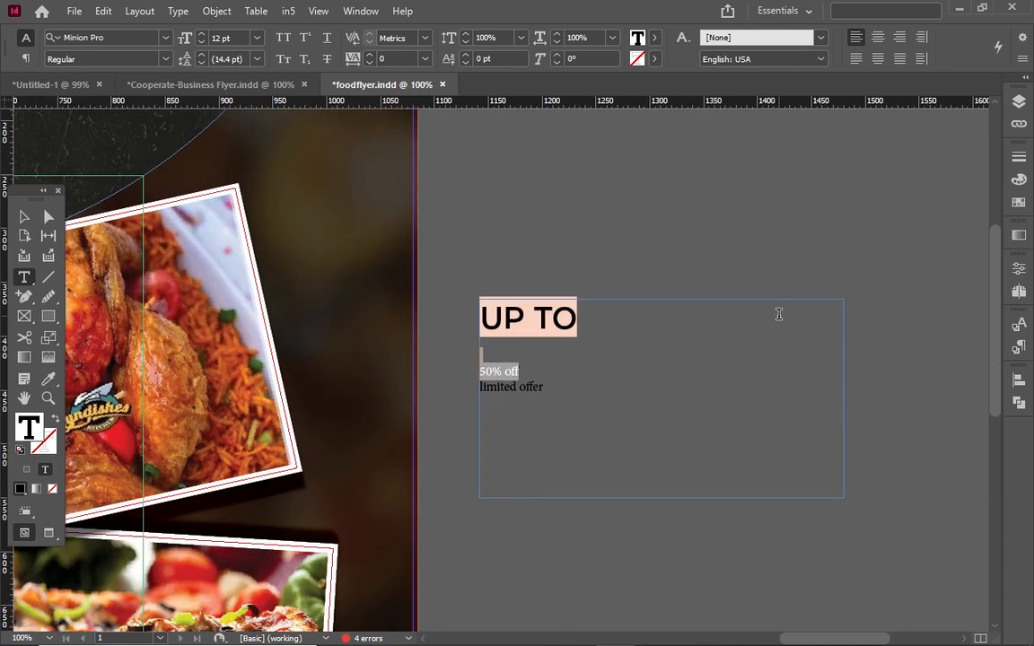
left_click(501, 374)
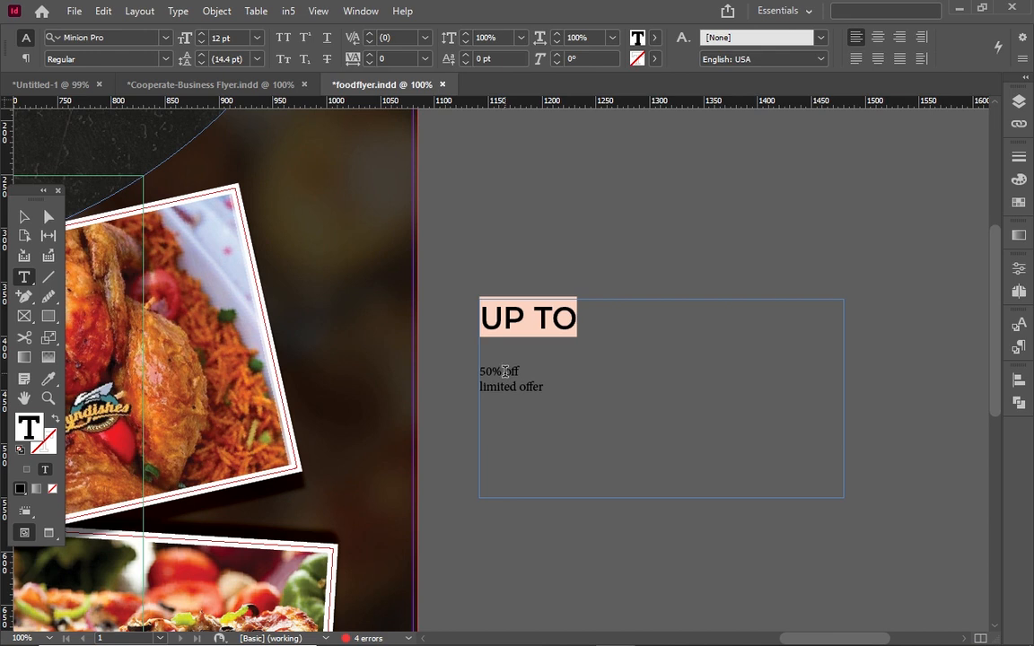
double_click(498, 371)
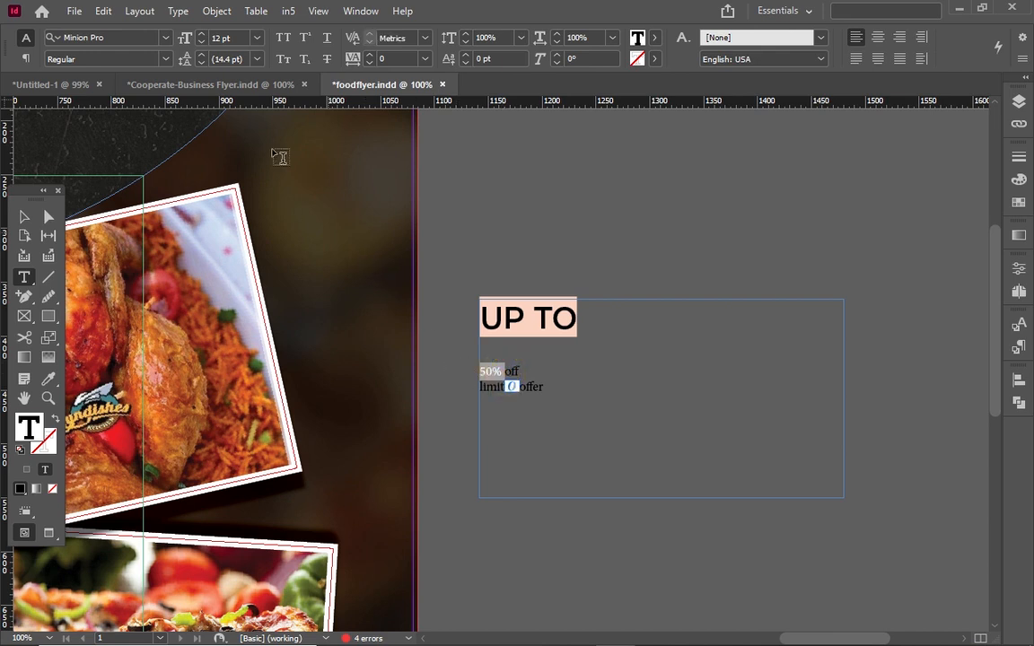
left_click(216, 38)
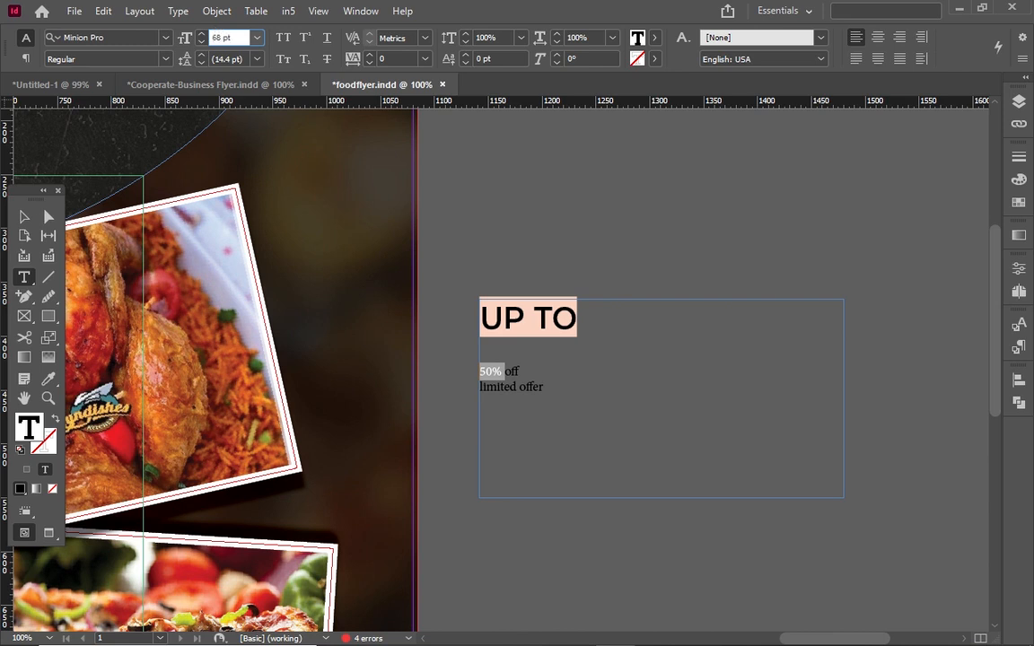
type("68")
key("Return")
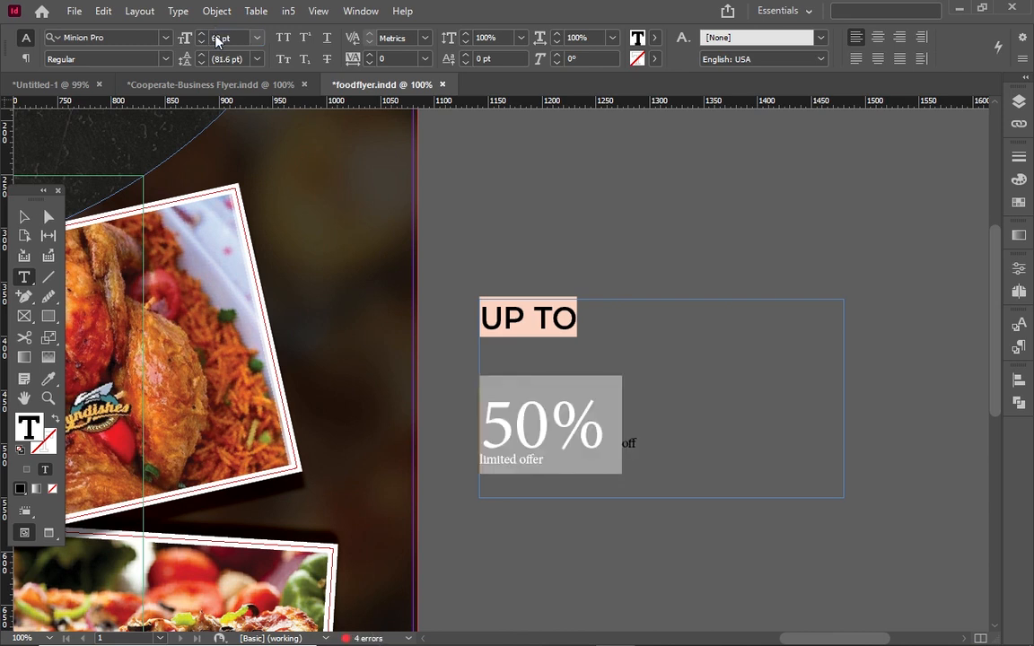
Step: Break the line after "50%" and set "50%" in Montserrat Bold
left_click_drag(613, 440, 480, 418)
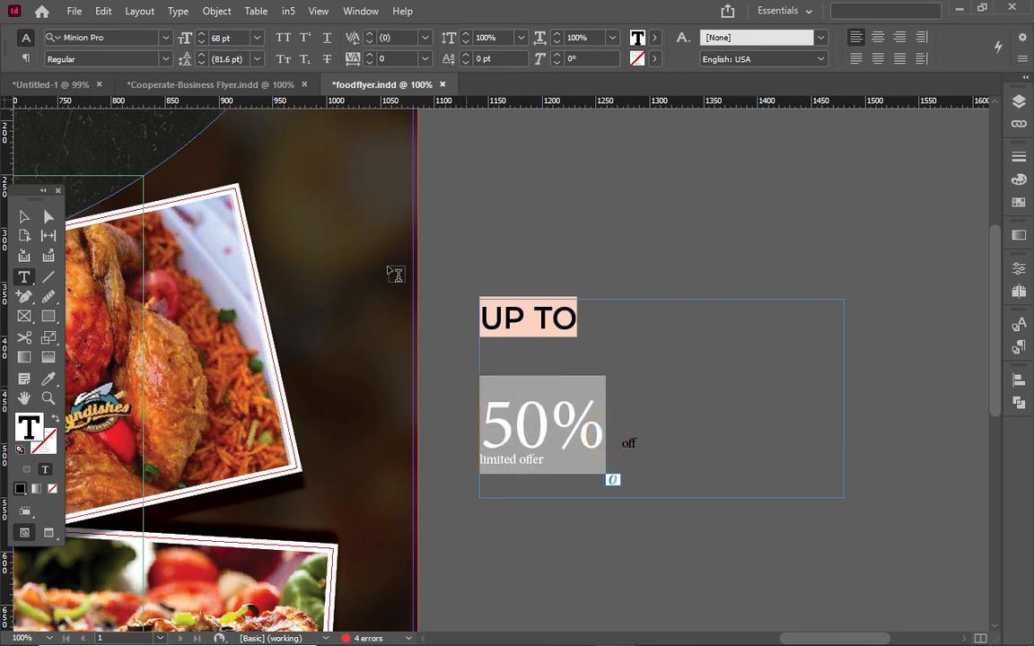
left_click(609, 446)
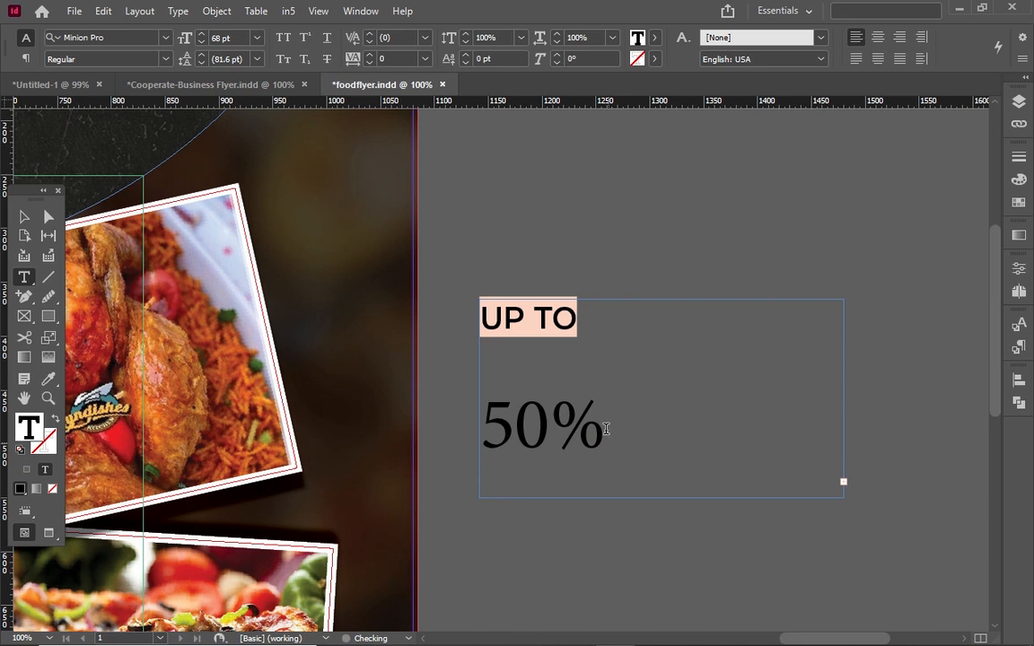
double_click(606, 429)
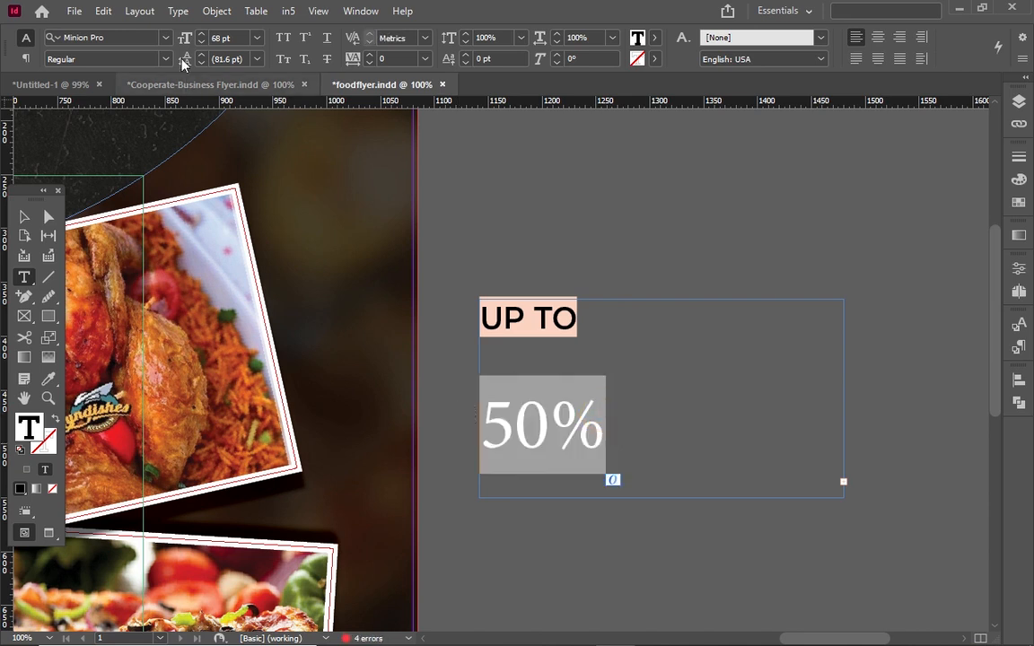
left_click(167, 37)
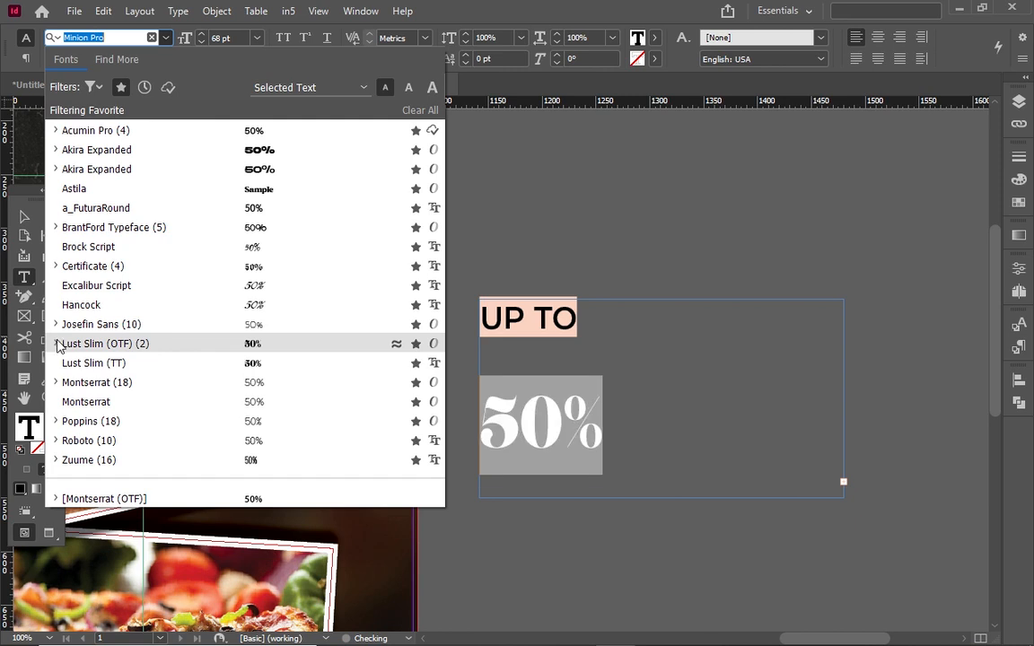
left_click(54, 382)
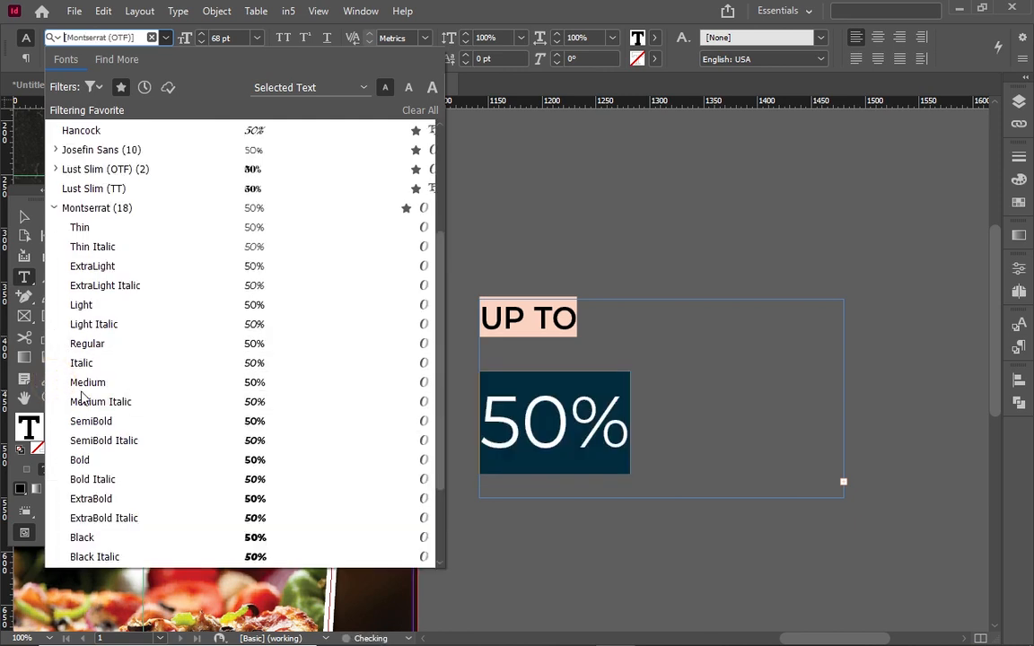
left_click(81, 460)
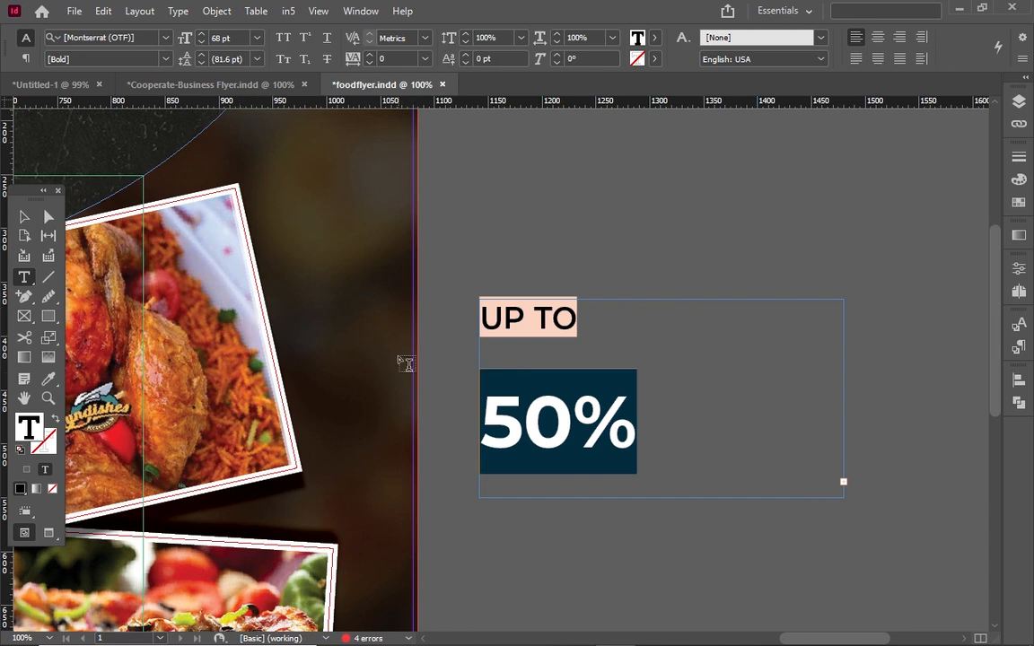
Step: Extend the offer text frame downward to about 249 px high and set "off" in all-caps Montserrat Light
left_click(25, 217)
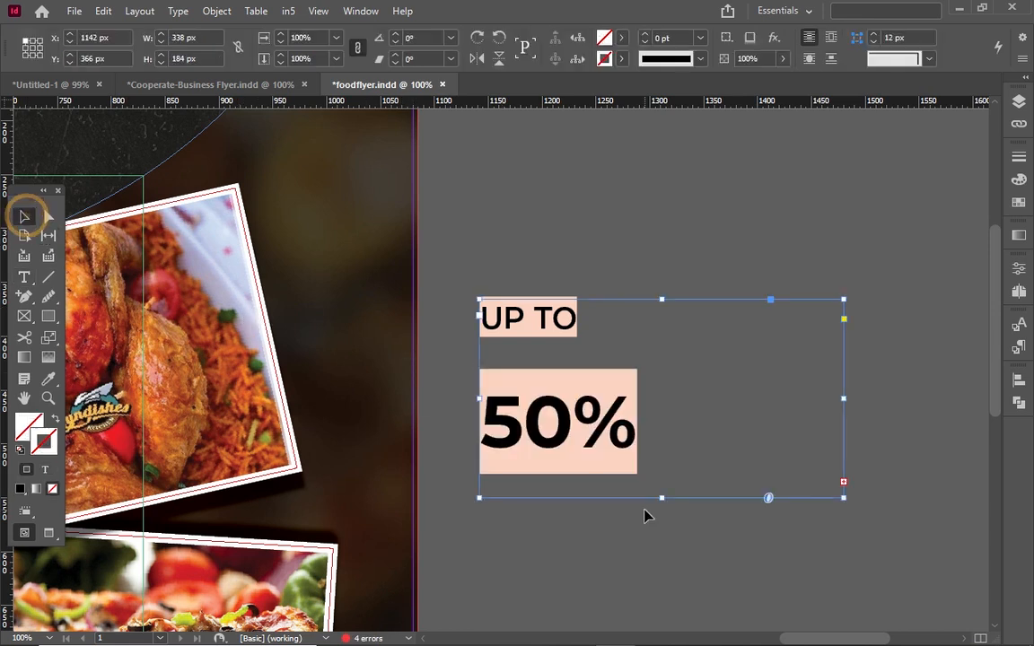
left_click_drag(662, 499, 668, 568)
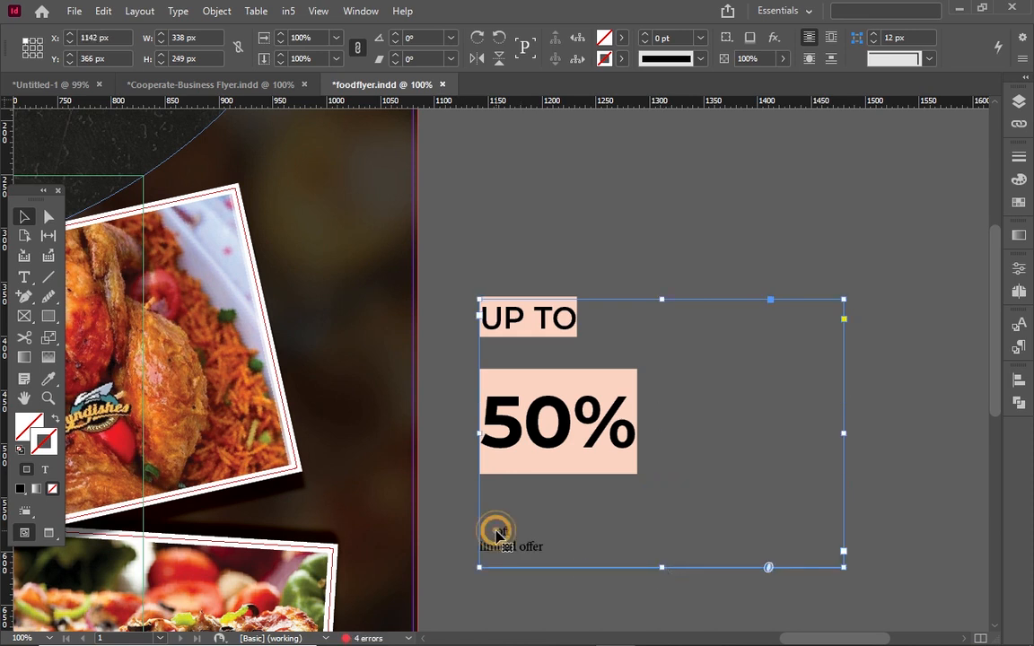
double_click(498, 533)
double_click(499, 531)
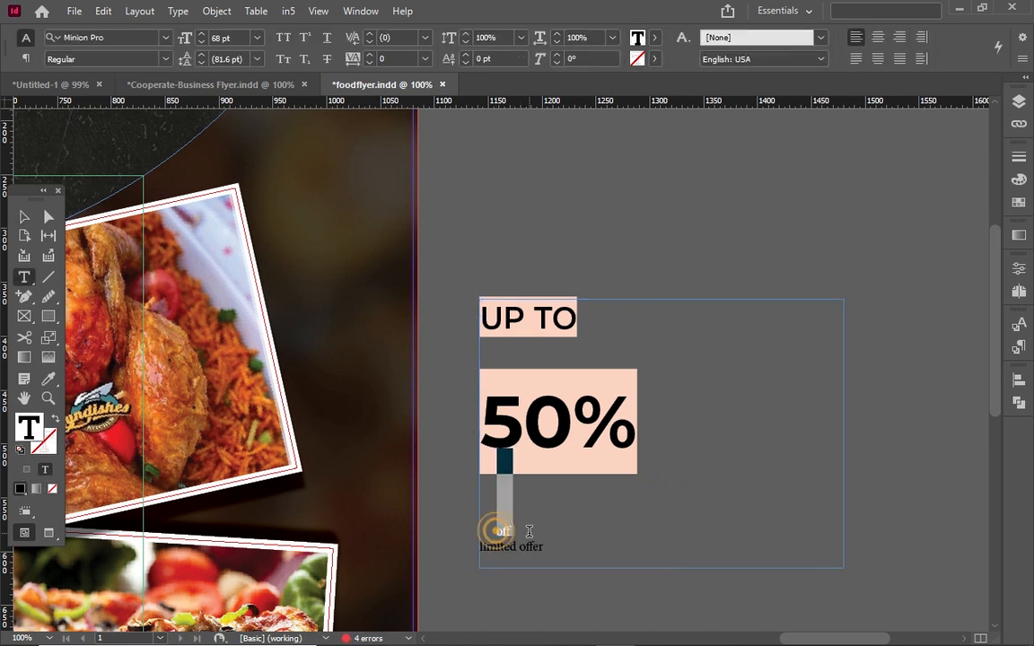
left_click(143, 38)
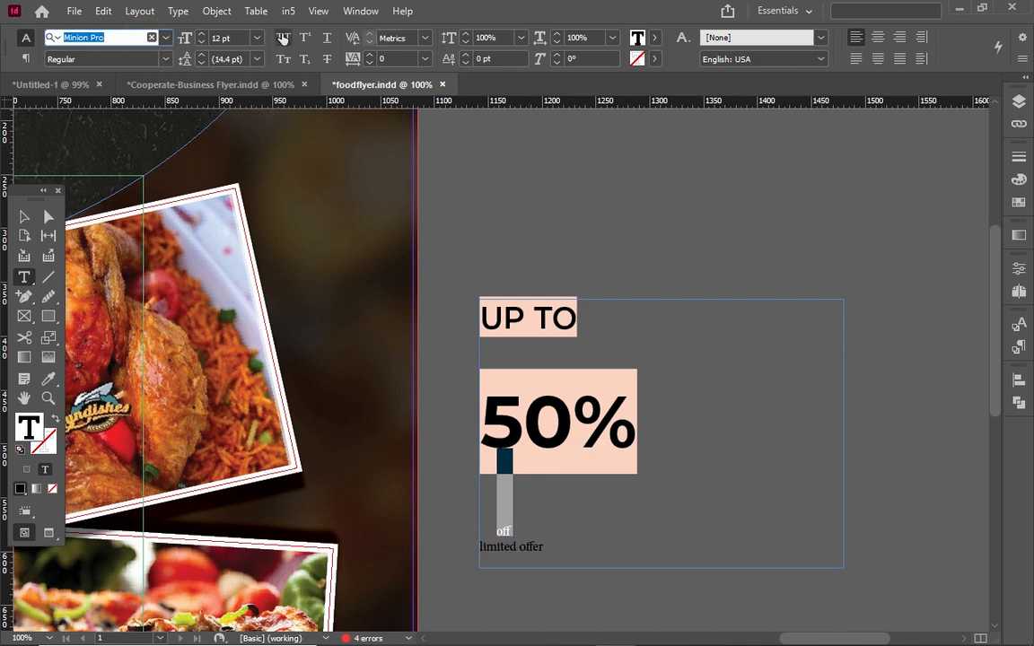
left_click(282, 38)
left_click(165, 40)
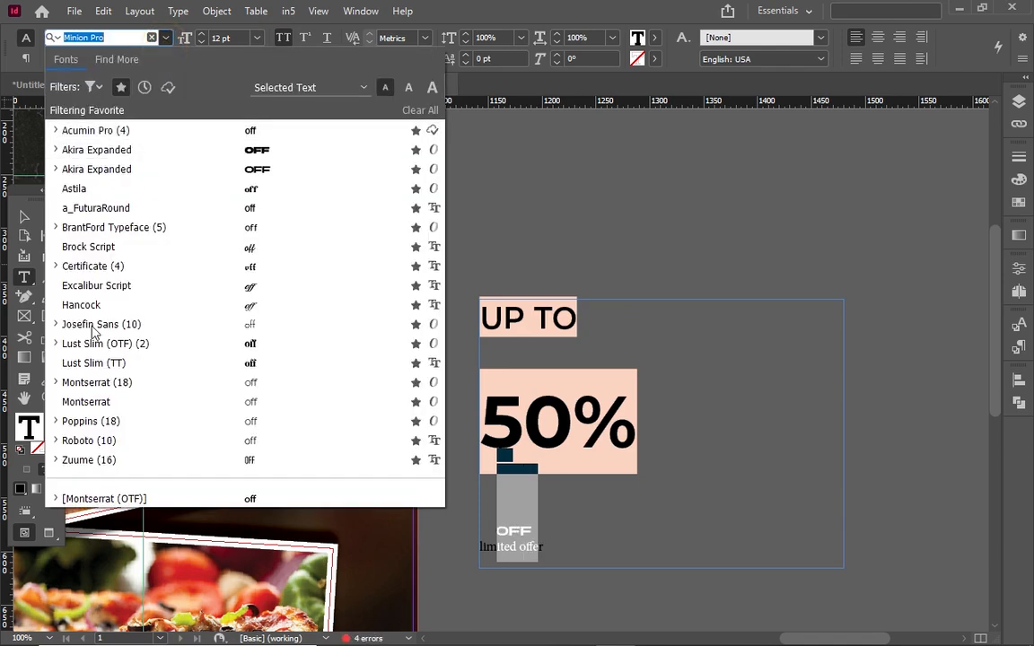
left_click(55, 382)
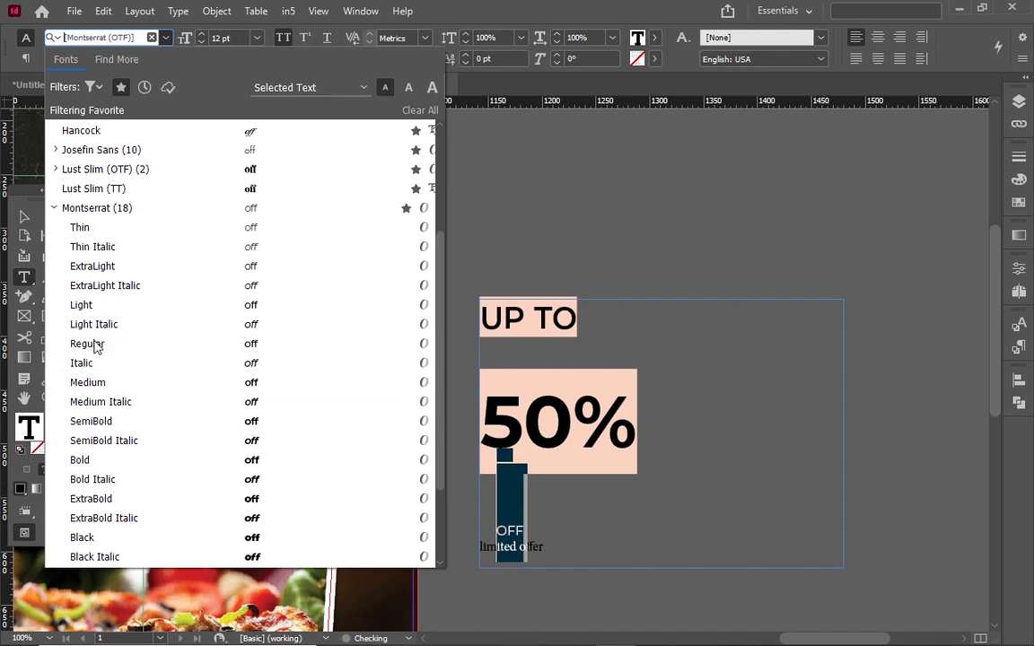
left_click(82, 305)
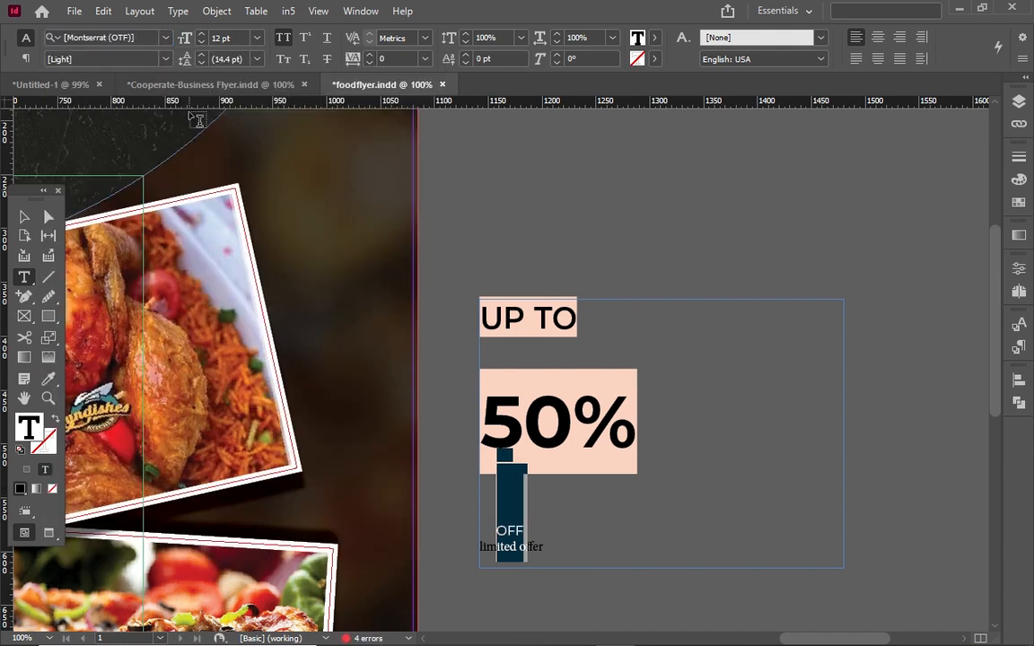
Step: Set the font size of "OFF" to 68 pt
double_click(218, 37)
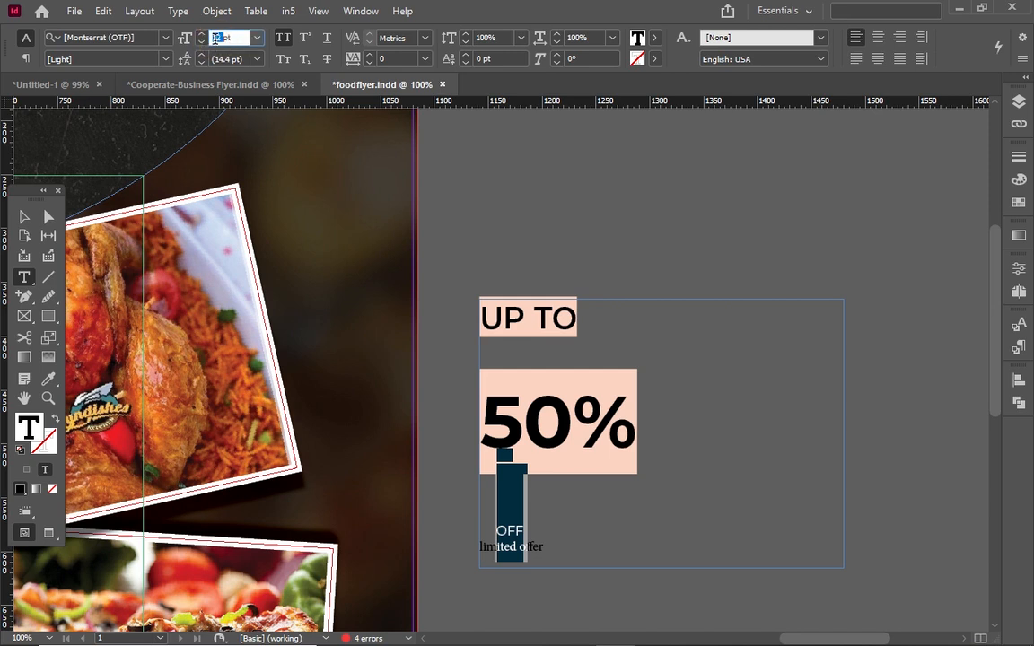
key("Return")
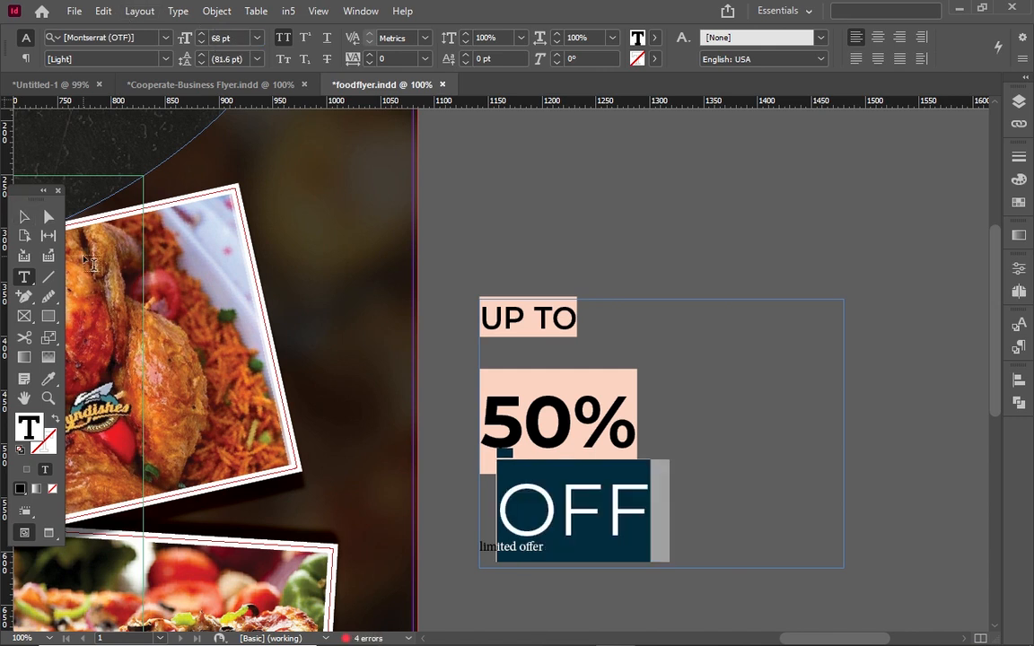
left_click(493, 513)
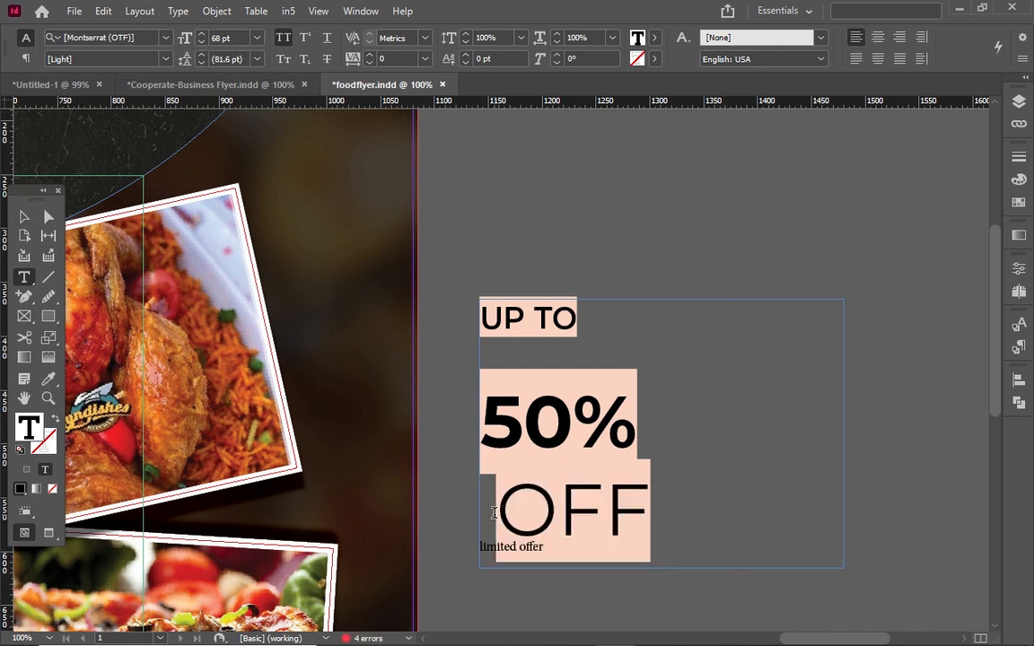
Step: Place "OFF" on the same line as "50%" and add a line break after "OFF"
key("BackSpace")
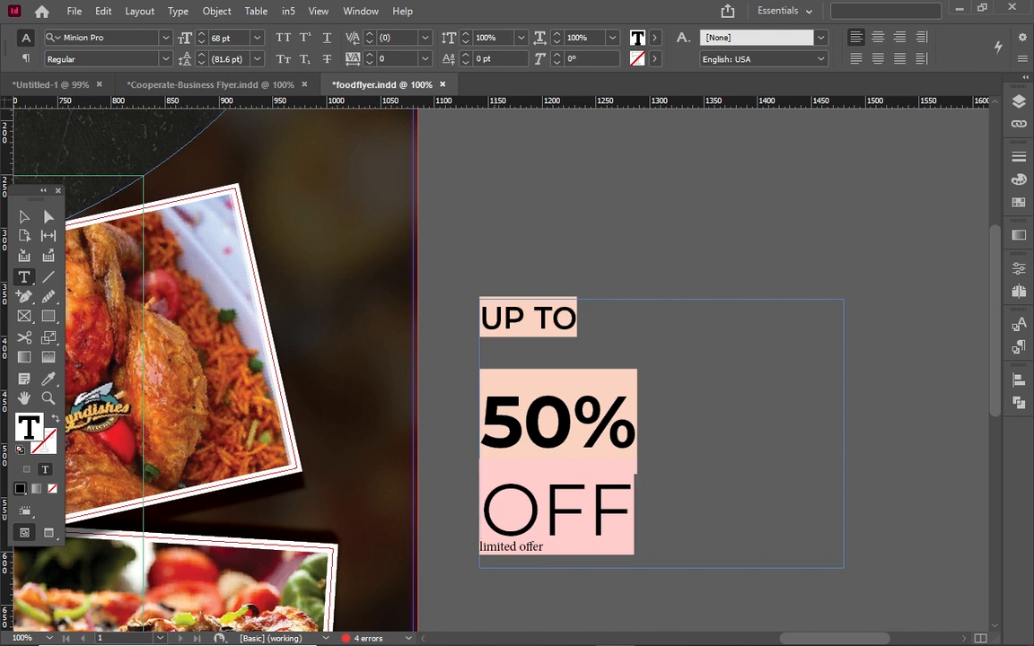
key("BackSpace")
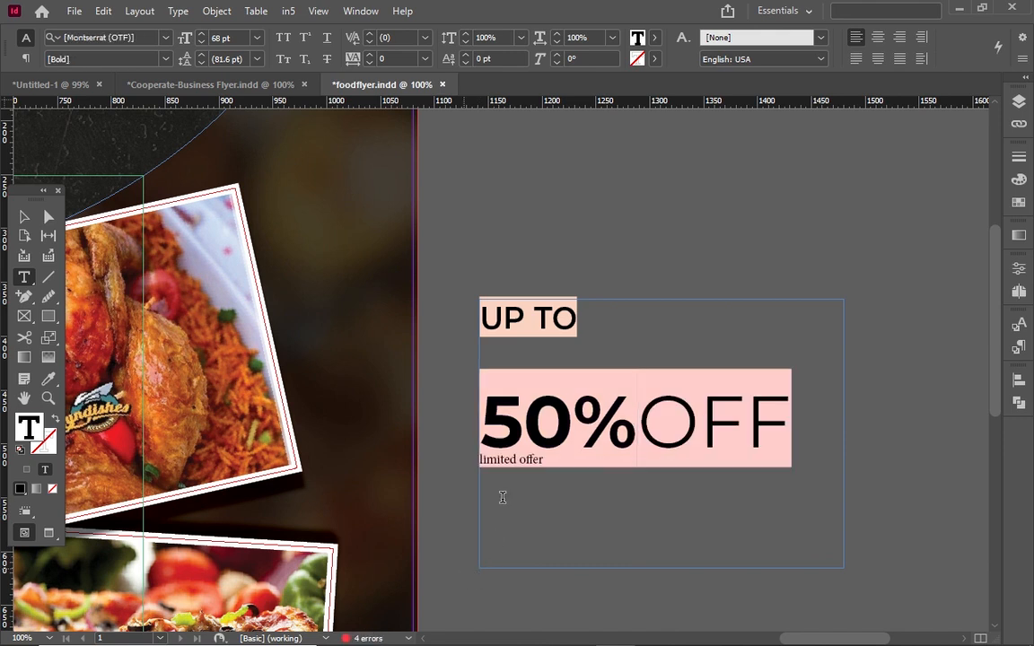
left_click(804, 421)
key("Return")
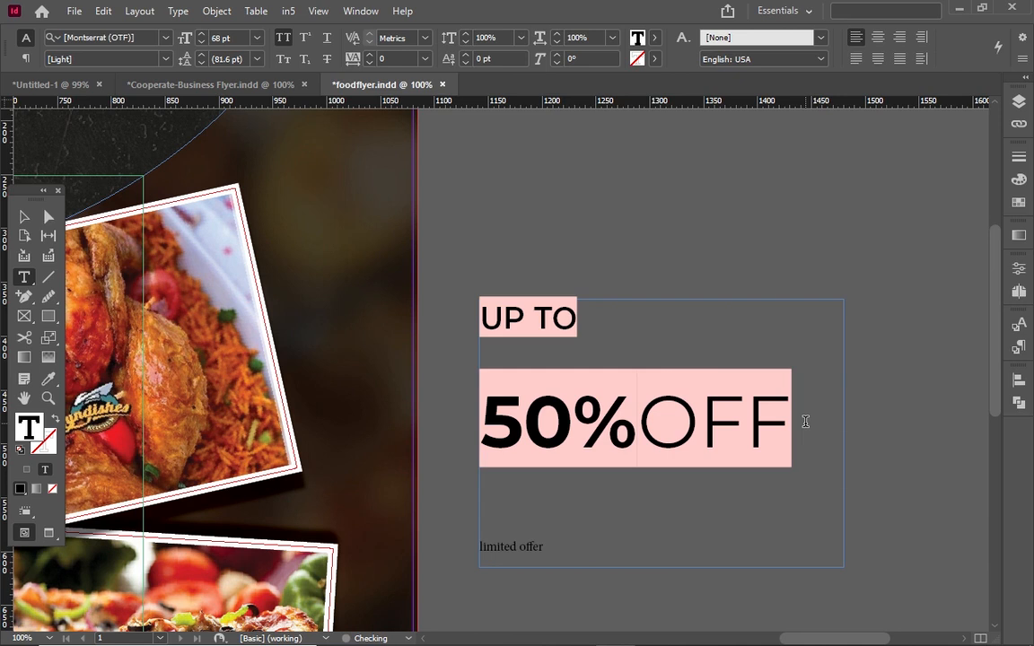
Step: Set "limited offer" in all-caps Montserrat Regular
left_click_drag(570, 545, 459, 547)
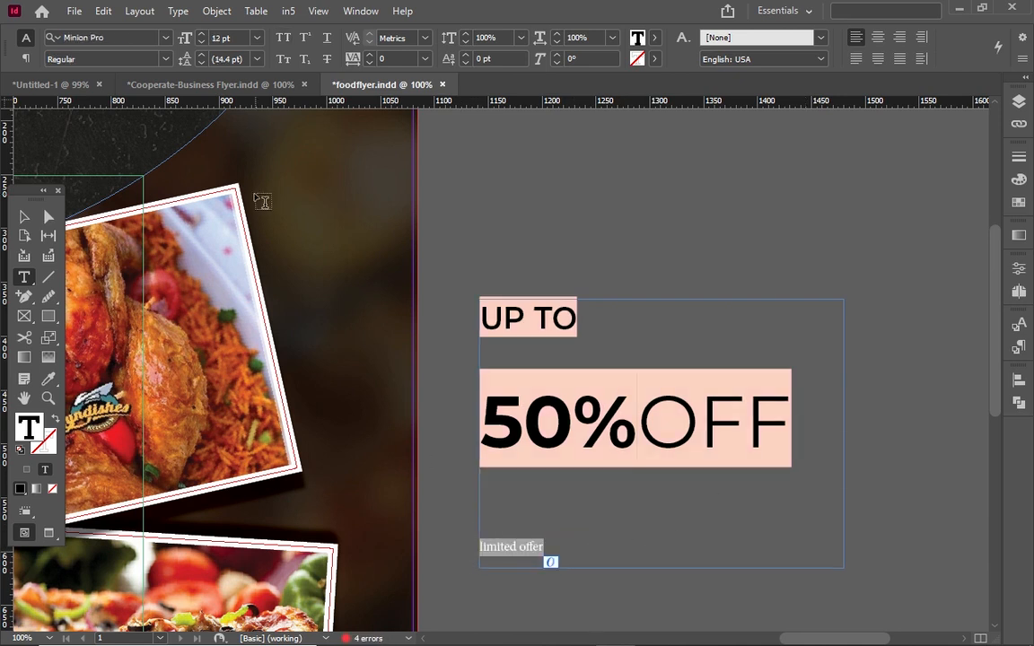
left_click(166, 37)
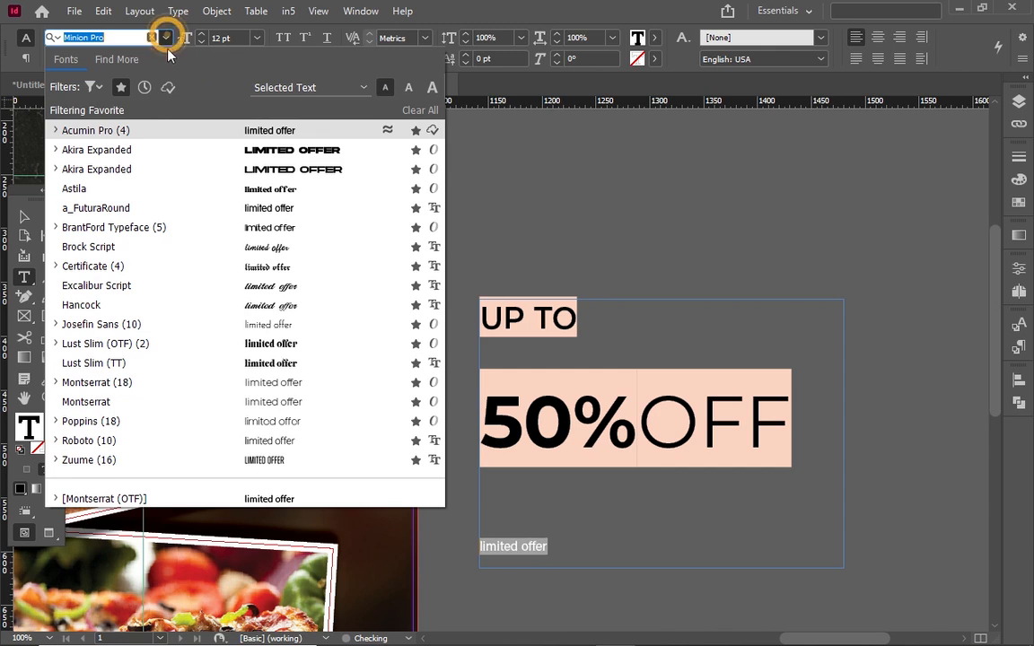
left_click(56, 382)
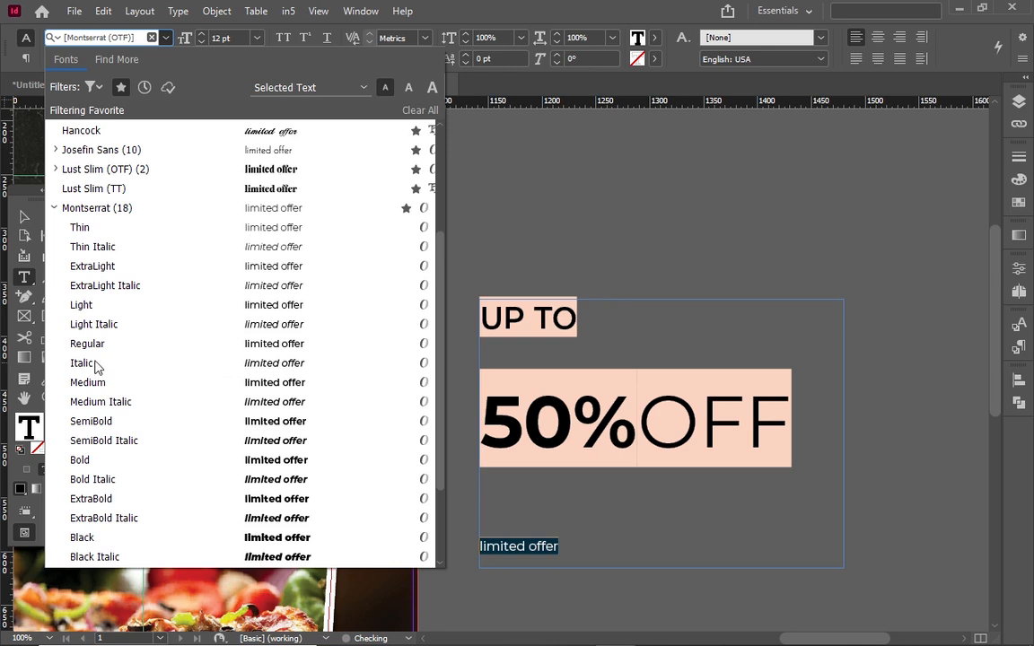
left_click(96, 350)
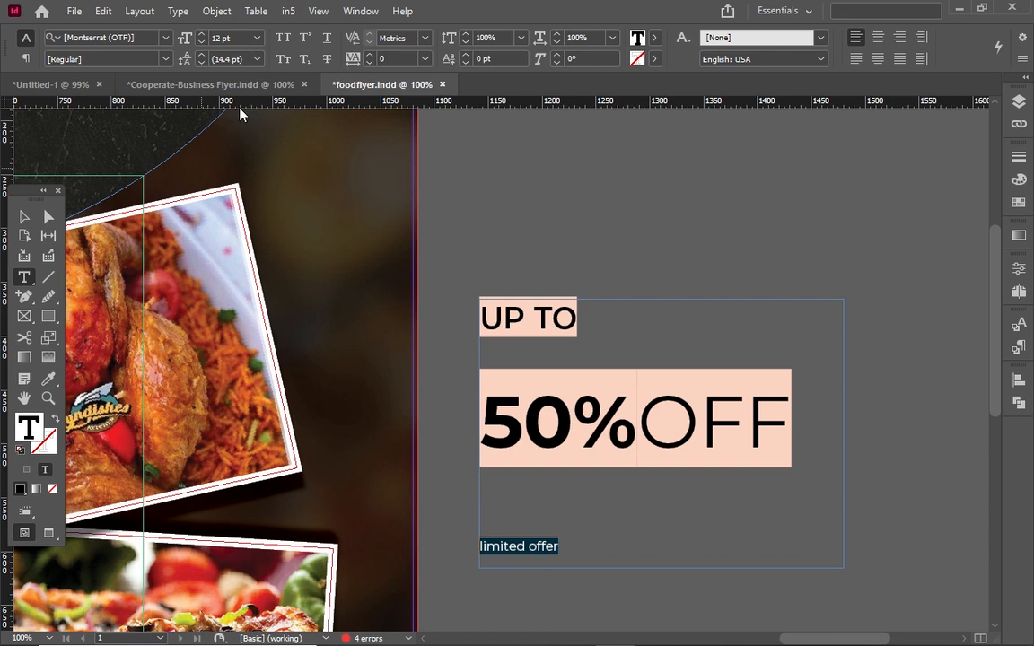
left_click(281, 40)
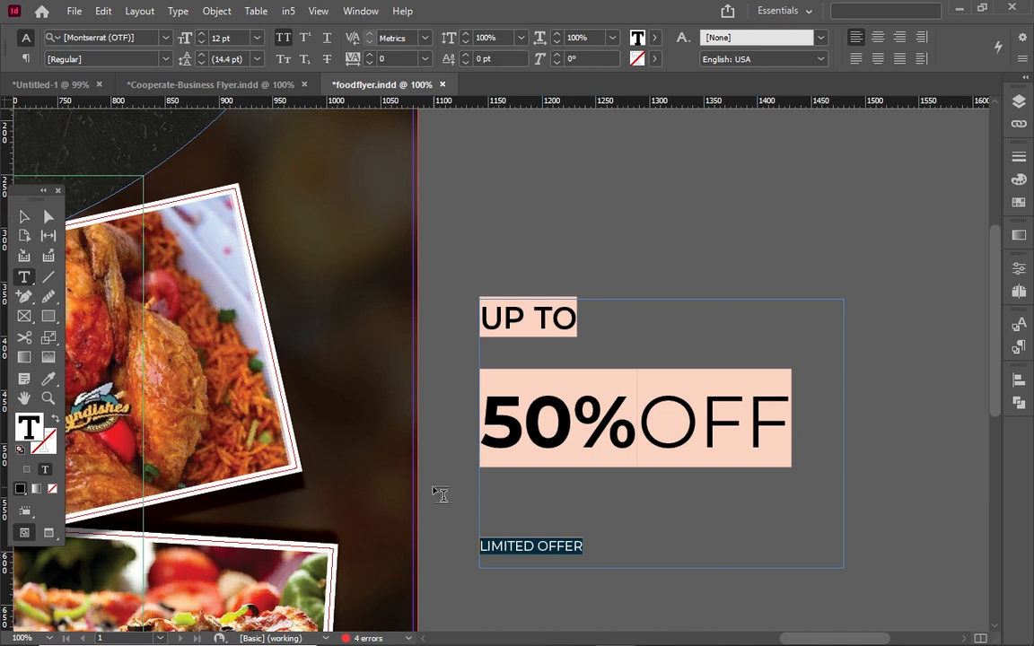
left_click(498, 508)
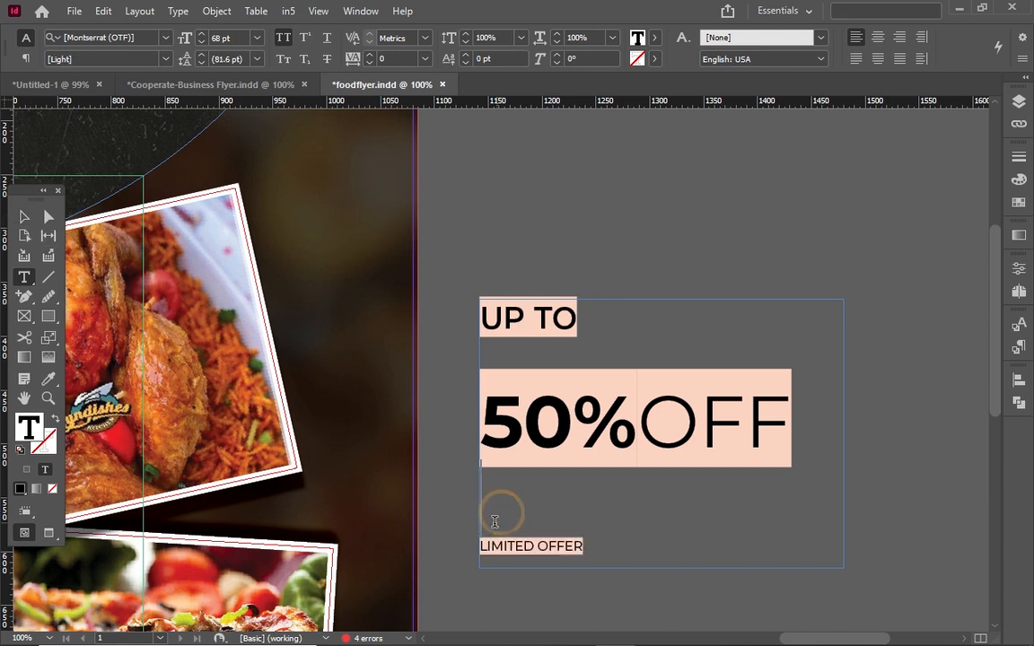
key("BackSpace")
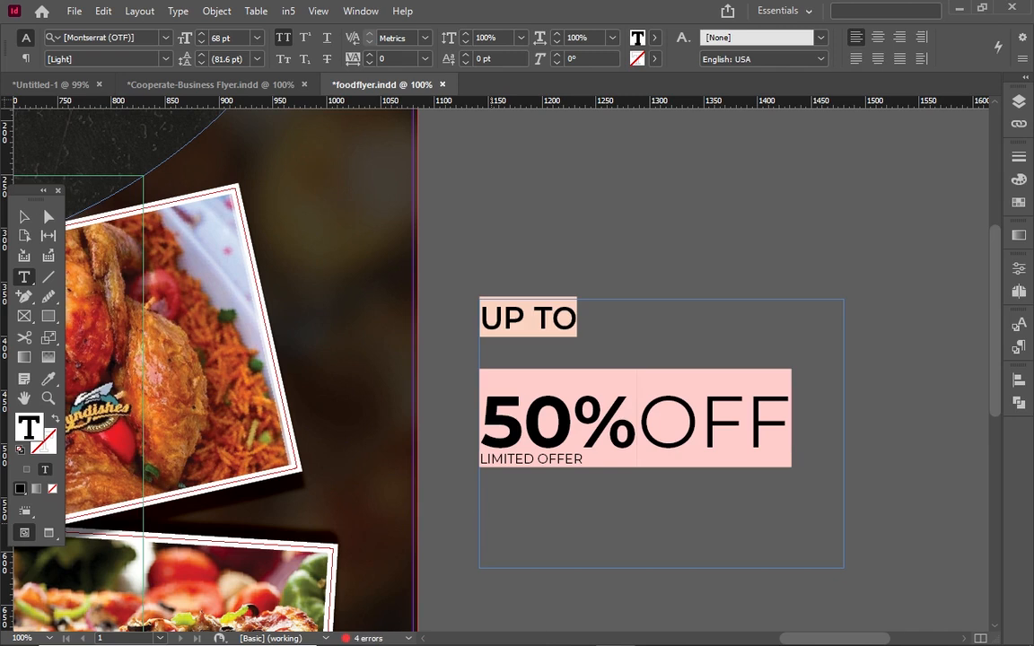
key("ctrl+z")
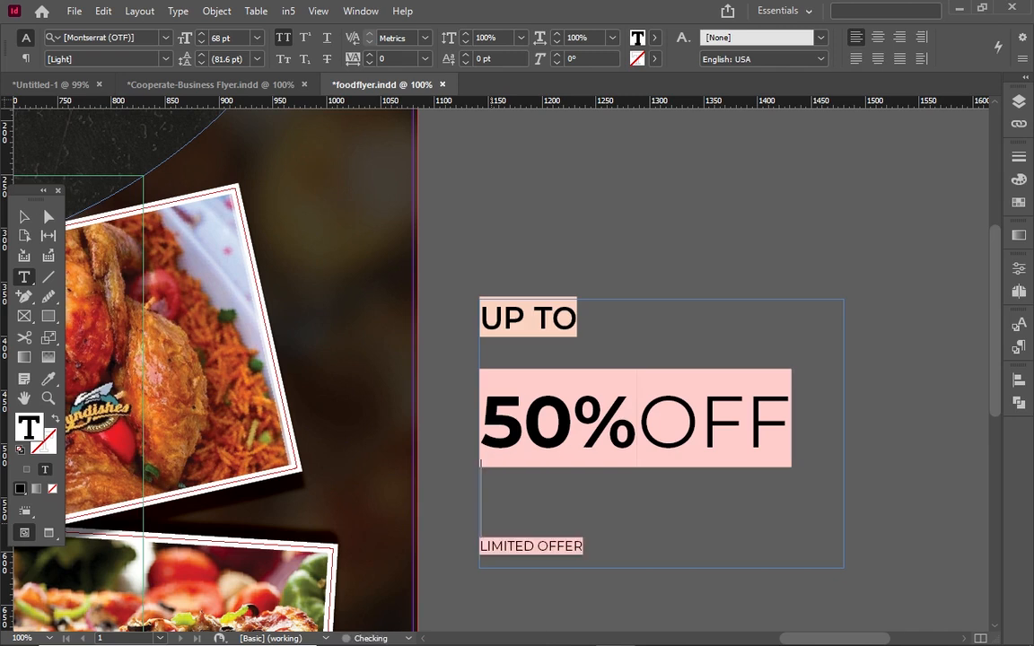
Step: Set the leading of all the offer text to 11 pt
key("ctrl+a")
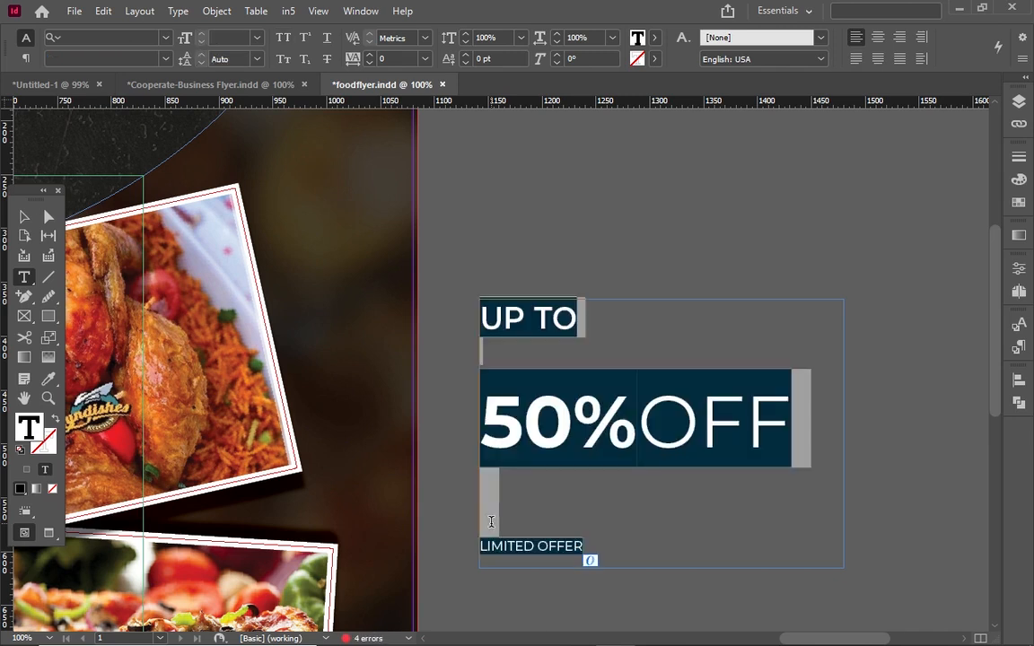
left_click(256, 59)
left_click(233, 166)
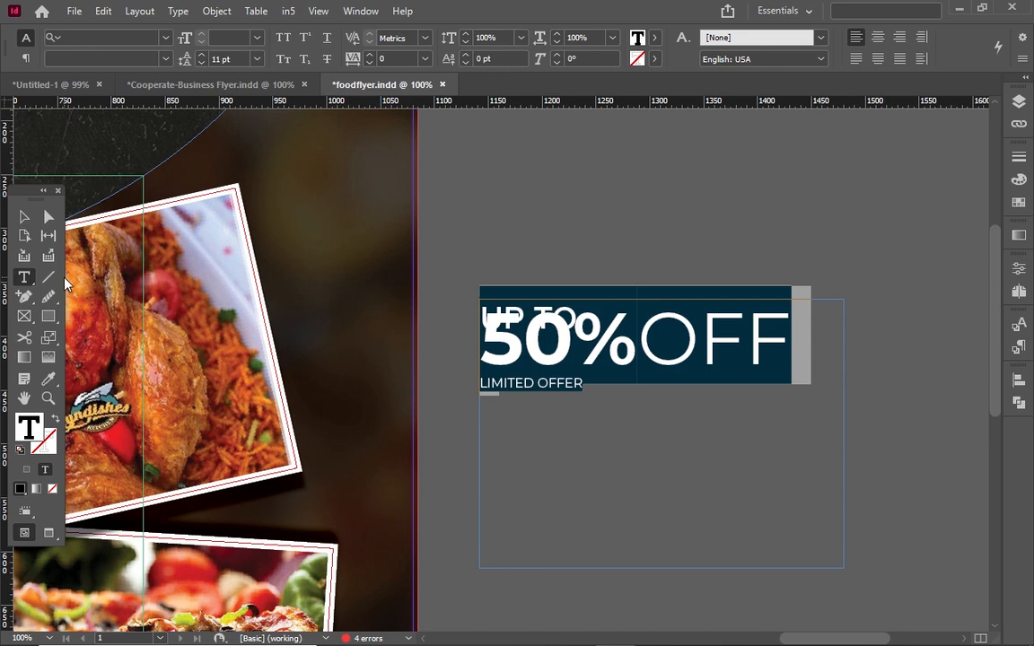
Step: Move the offer text frame from the pasteboard onto the flyer, overlapping the headline at about X 406 px, Y 291 px
left_click(24, 216)
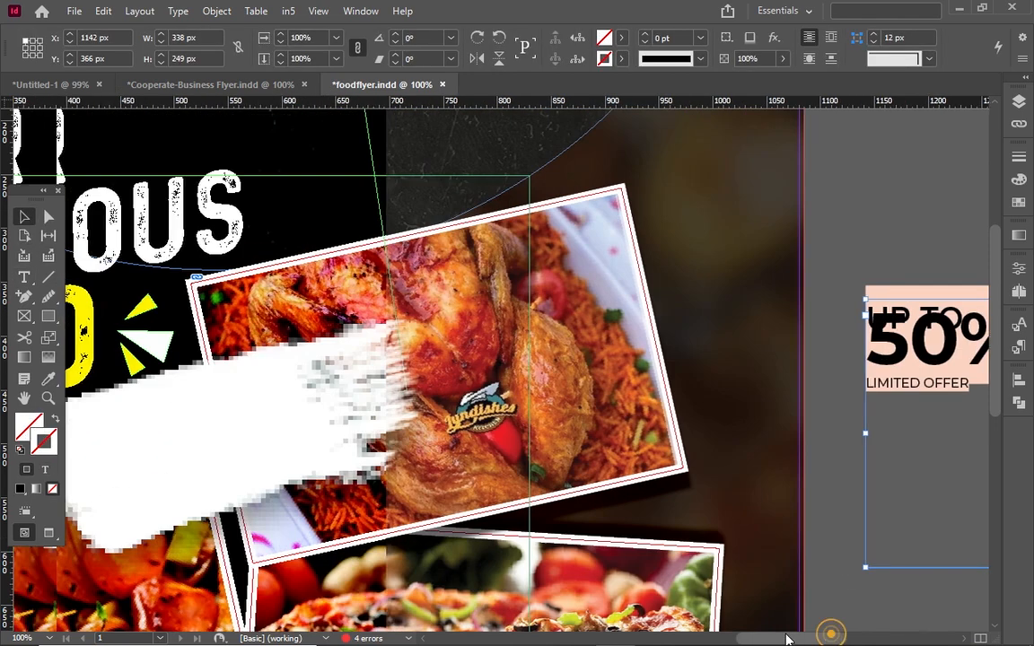
left_click_drag(833, 639, 790, 639)
mouse_move(960, 313)
left_mouse_down()
mouse_move(503, 453)
mouse_move(301, 448)
mouse_move(199, 416)
left_mouse_up()
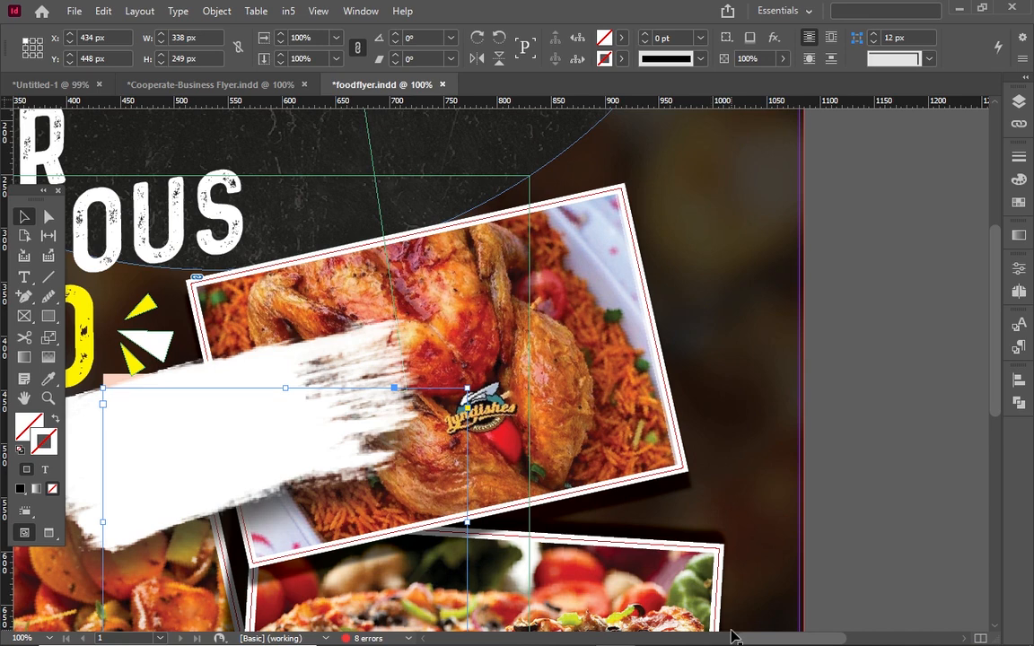
left_click_drag(763, 641, 725, 640)
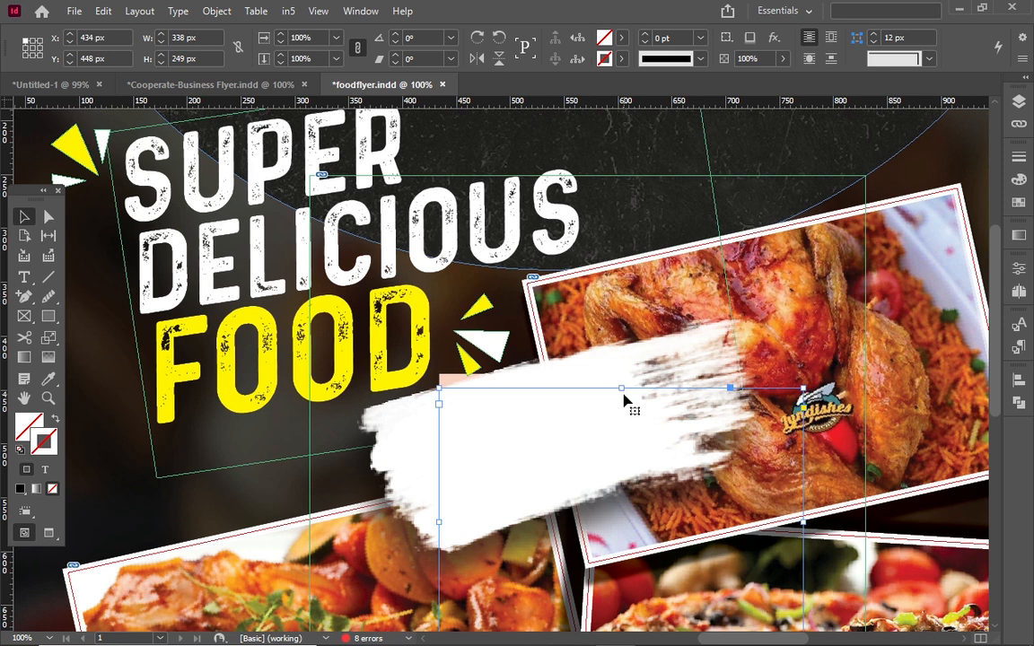
left_click_drag(581, 393, 556, 252)
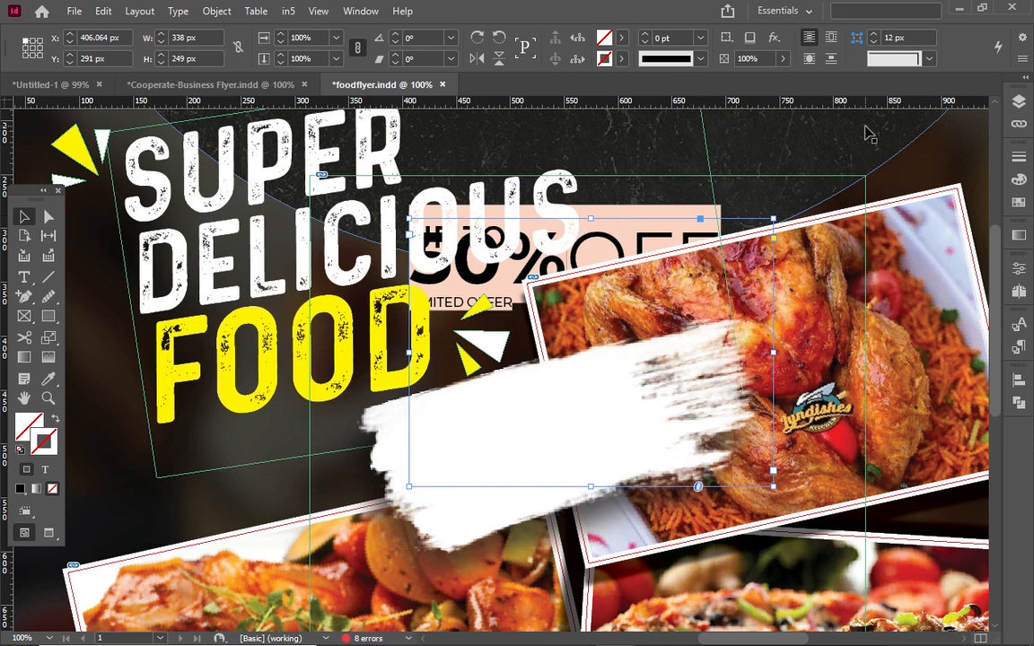
Step: Move the offer text frame from the background layer to the text layer and place it over the white brush stroke
left_click(1012, 105)
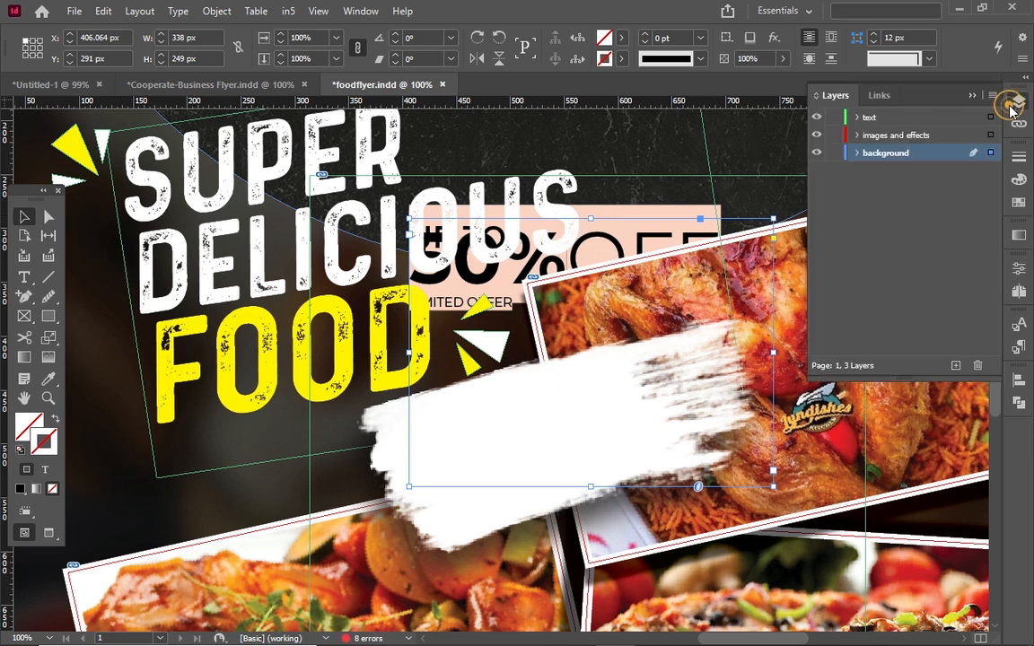
left_click(858, 154)
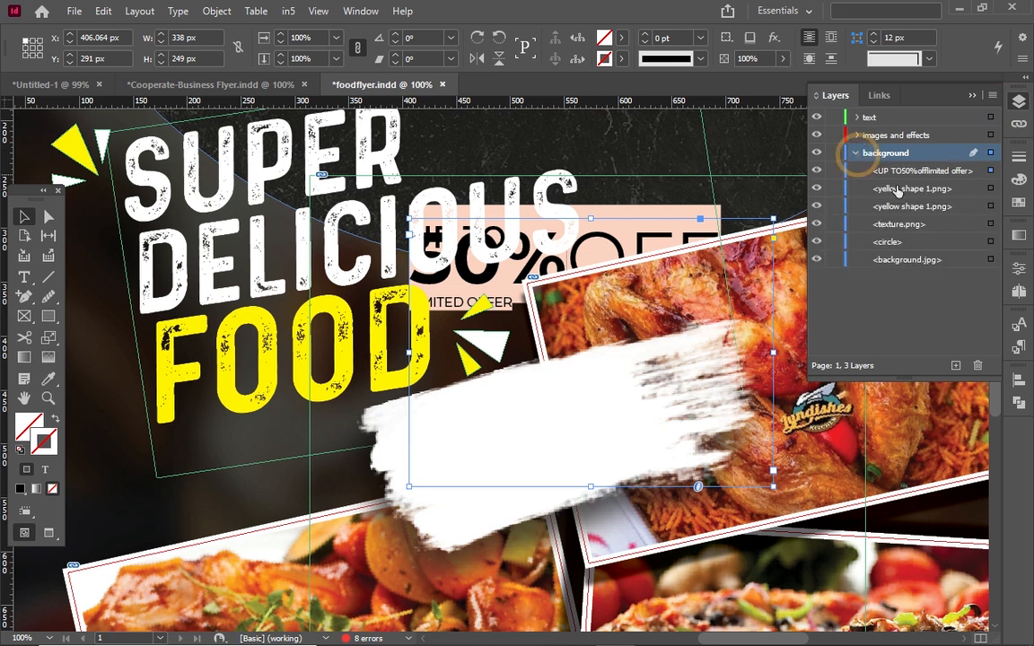
left_click_drag(986, 170, 987, 118)
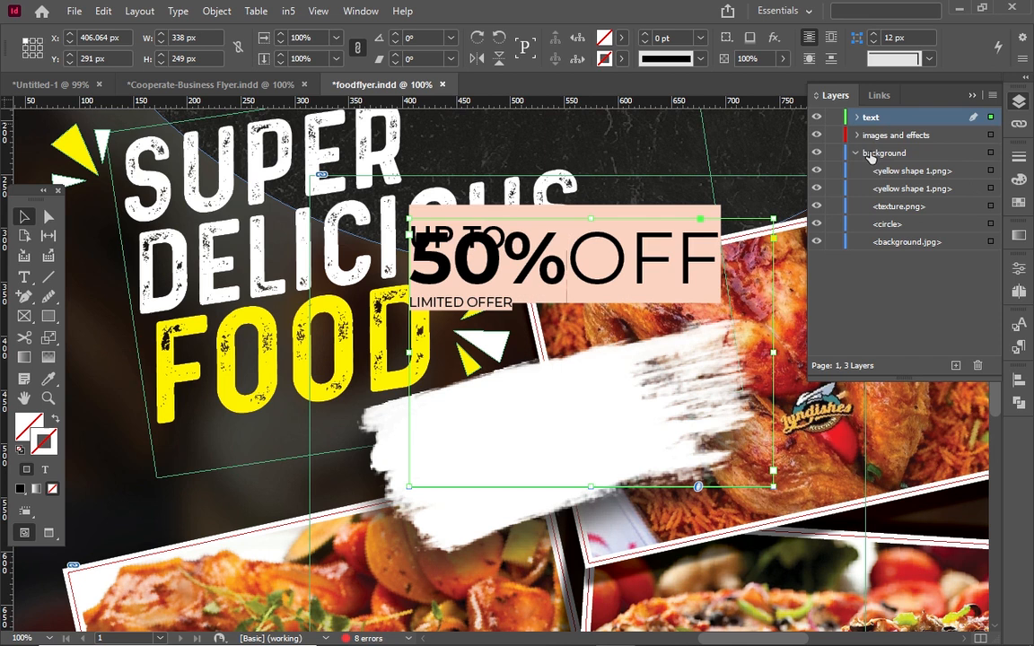
left_click_drag(682, 224, 655, 376)
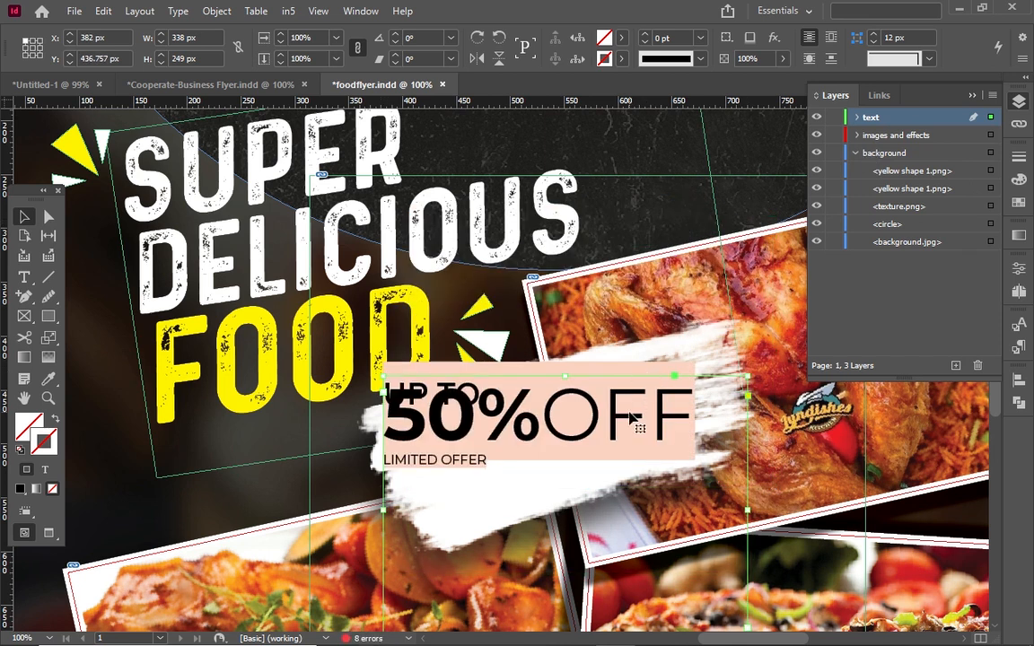
Step: Increase the leading of all the offer text to 22 pt
double_click(534, 426)
key("ctrl+a")
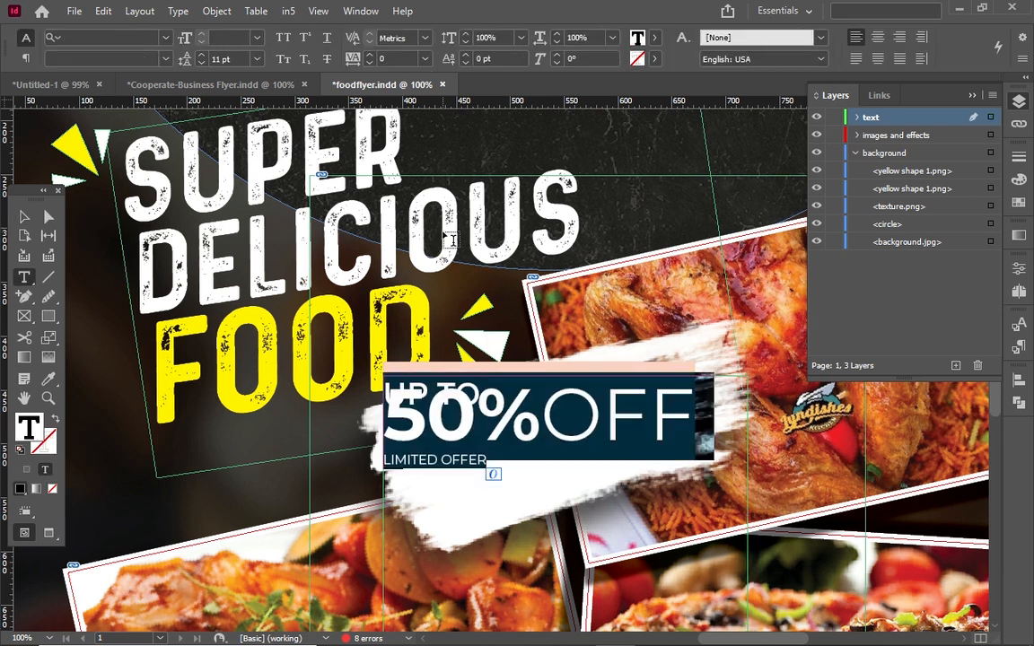
left_click(203, 55)
left_click(202, 55)
left_click(202, 54)
left_click(202, 55)
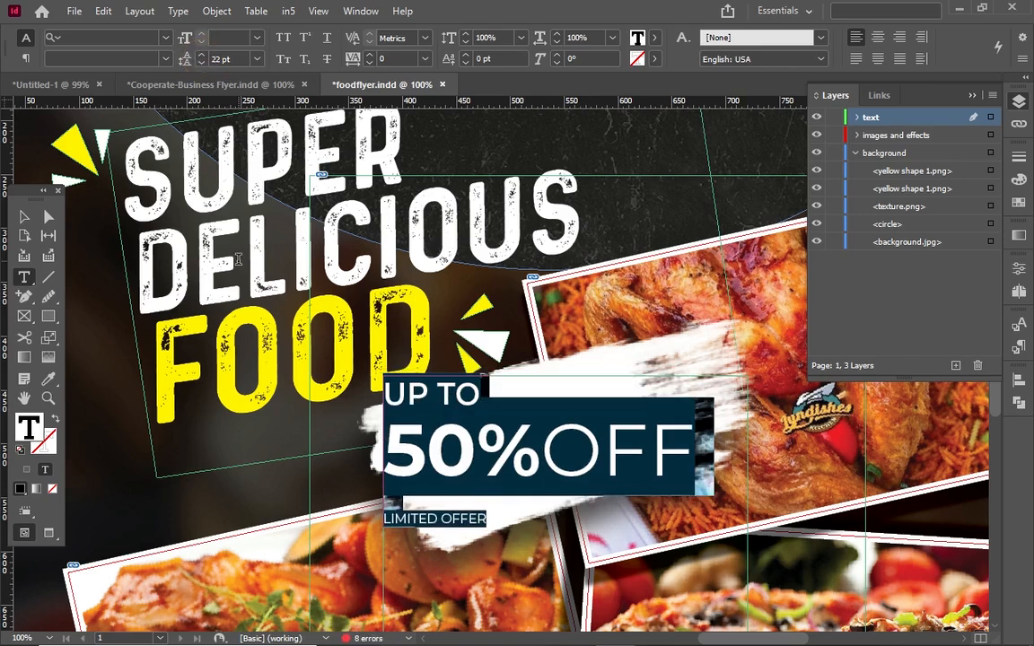
Step: Remove the blank lines above "LIMITED OFFER" and between "UP TO" and "50%"
left_click(409, 492)
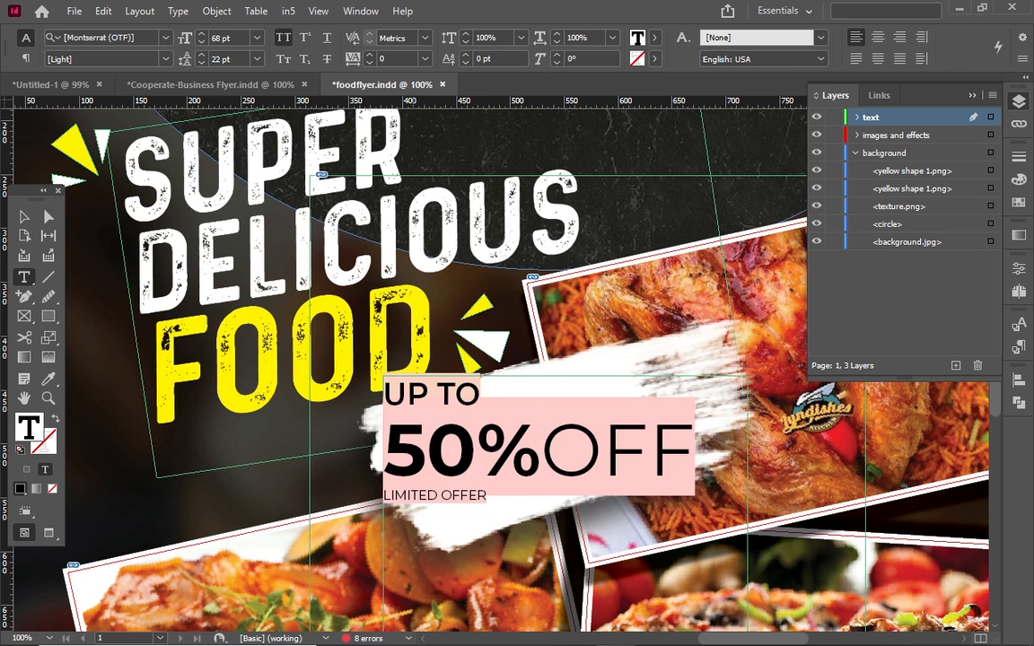
left_click(400, 417)
key("BackSpace")
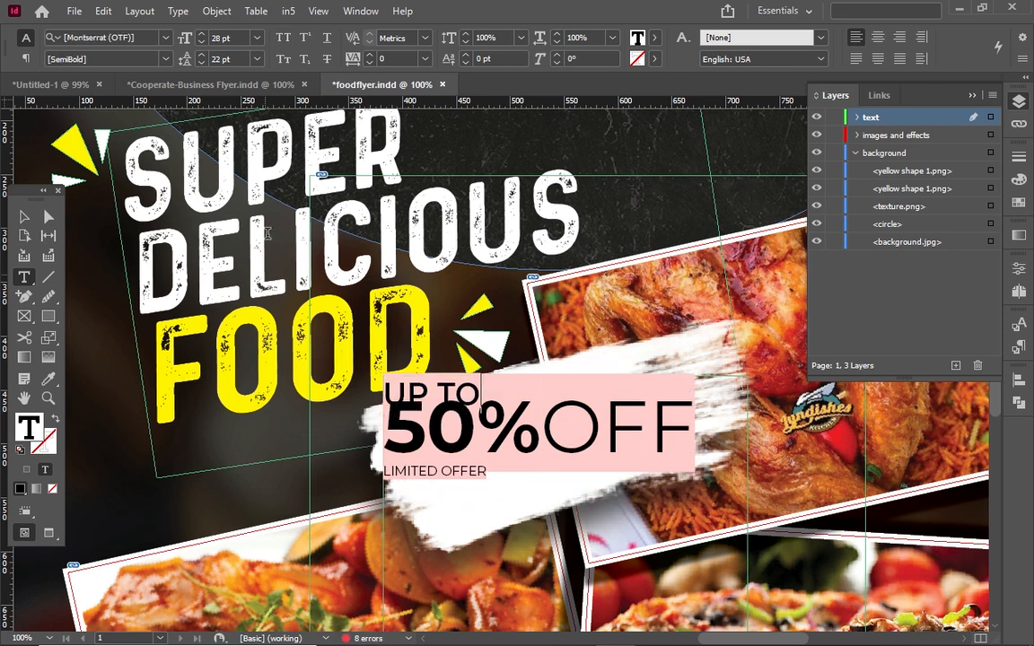
left_click(382, 468)
key("BackSpace")
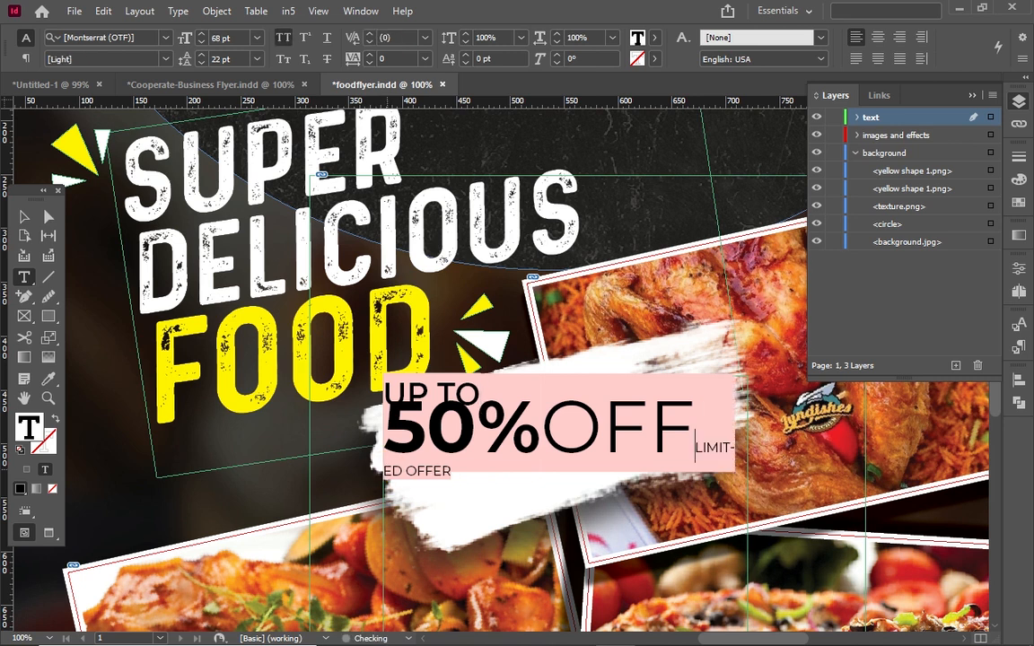
key("ctrl+z")
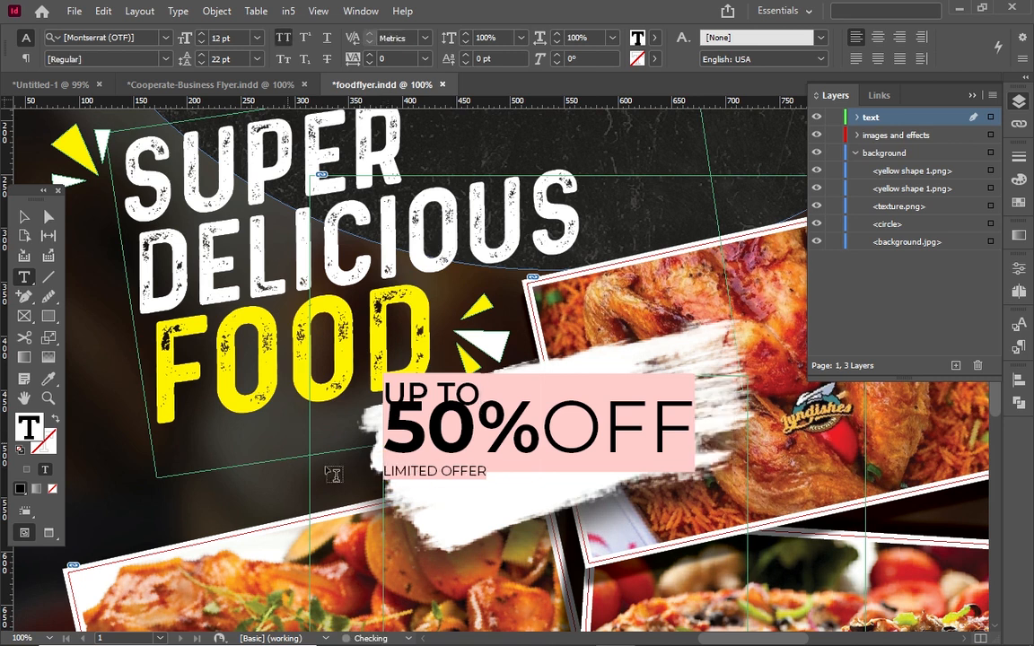
Step: Increase the leading of all the offer text to 26 pt
key("ctrl+a")
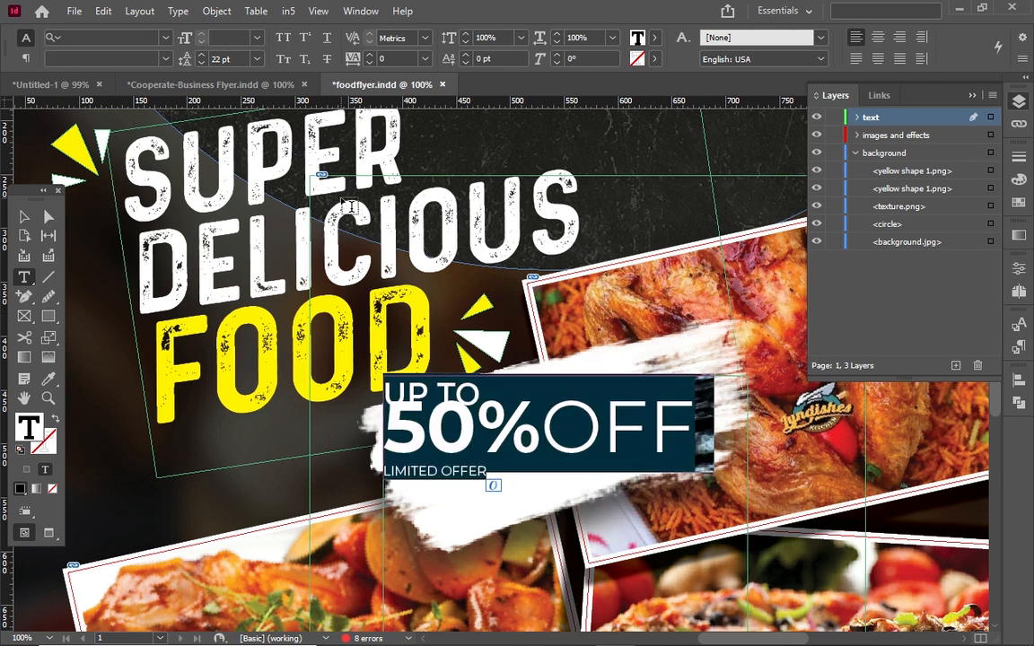
left_click(200, 54)
left_click(200, 54)
left_click(200, 54)
left_click(200, 53)
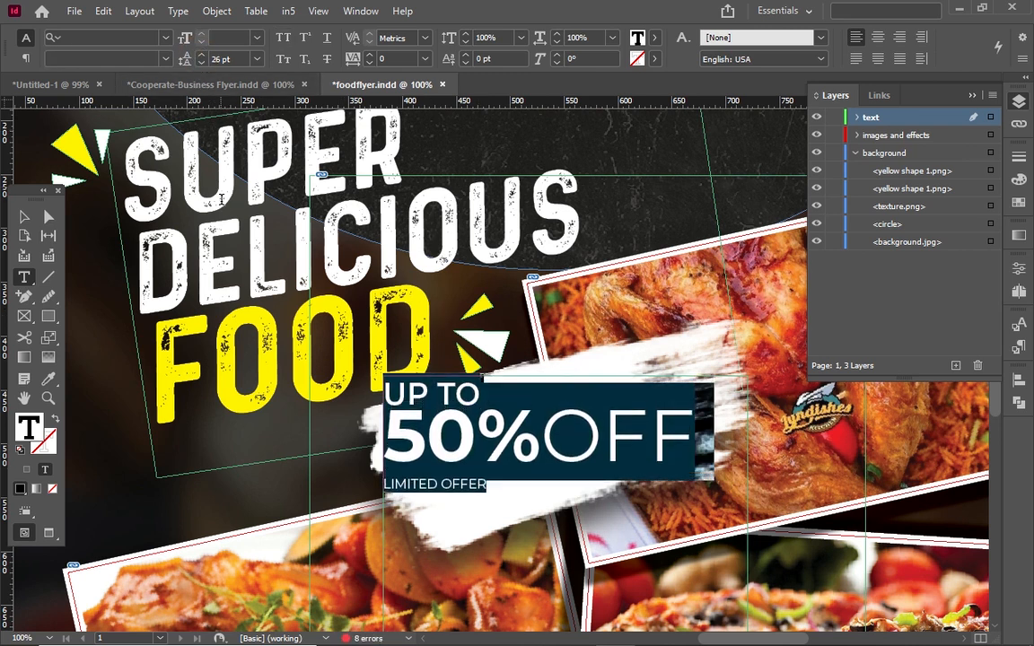
Step: Rotate the offer text frame to about 15.75° and position it on the white brush stroke at about X 401 px, Y 476 px
left_click(24, 218)
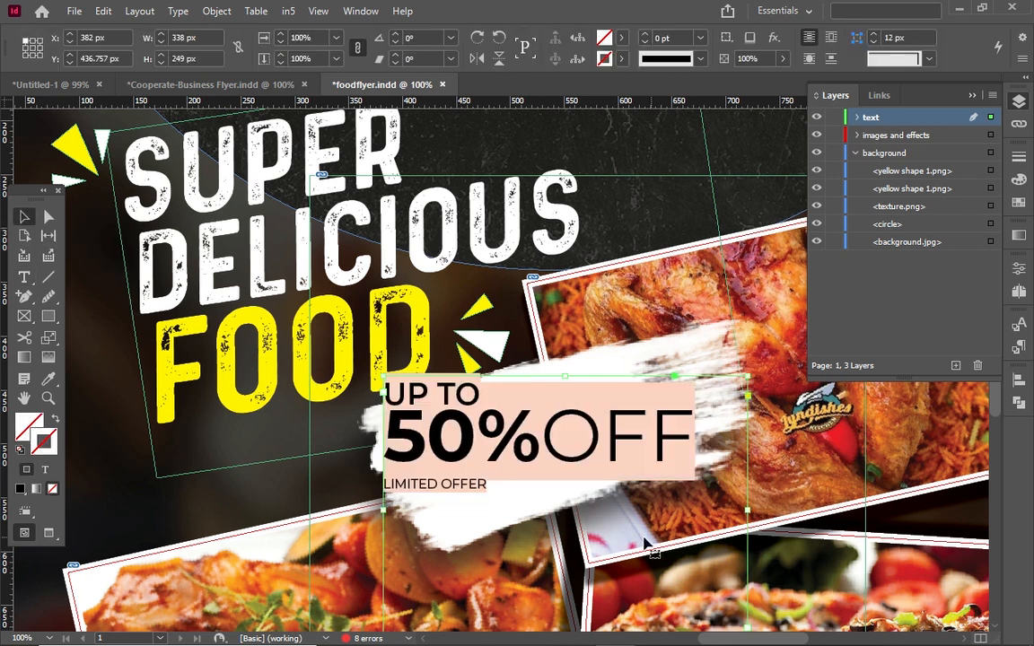
left_click(755, 349)
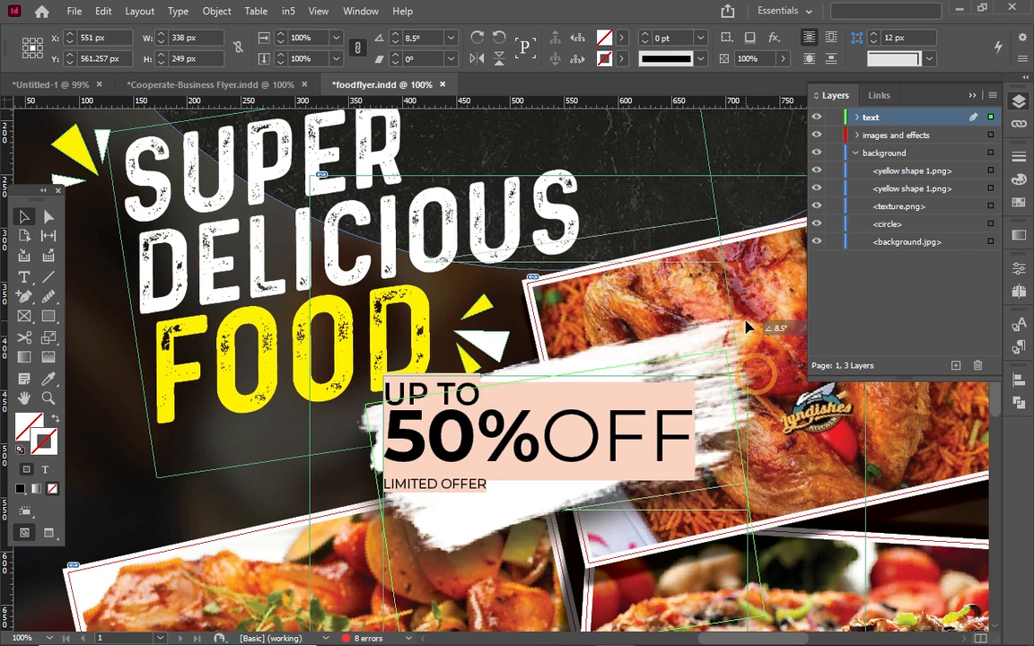
left_click_drag(745, 333, 735, 314)
left_click_drag(541, 396, 616, 430)
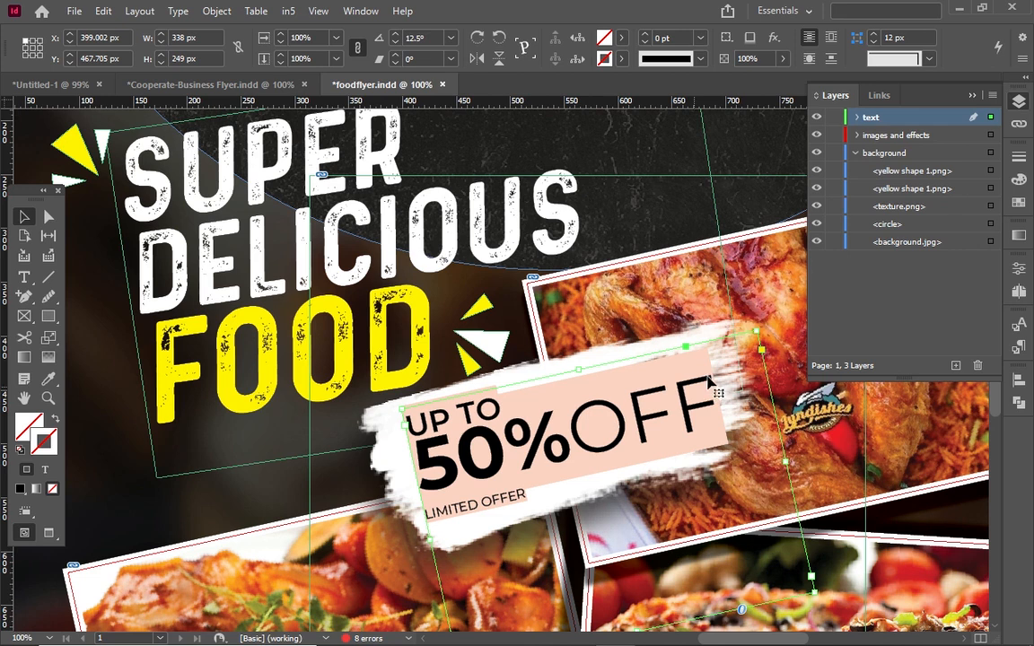
left_click_drag(765, 325, 757, 316)
mouse_move(648, 411)
left_mouse_down()
mouse_move(666, 390)
mouse_move(659, 411)
left_mouse_up()
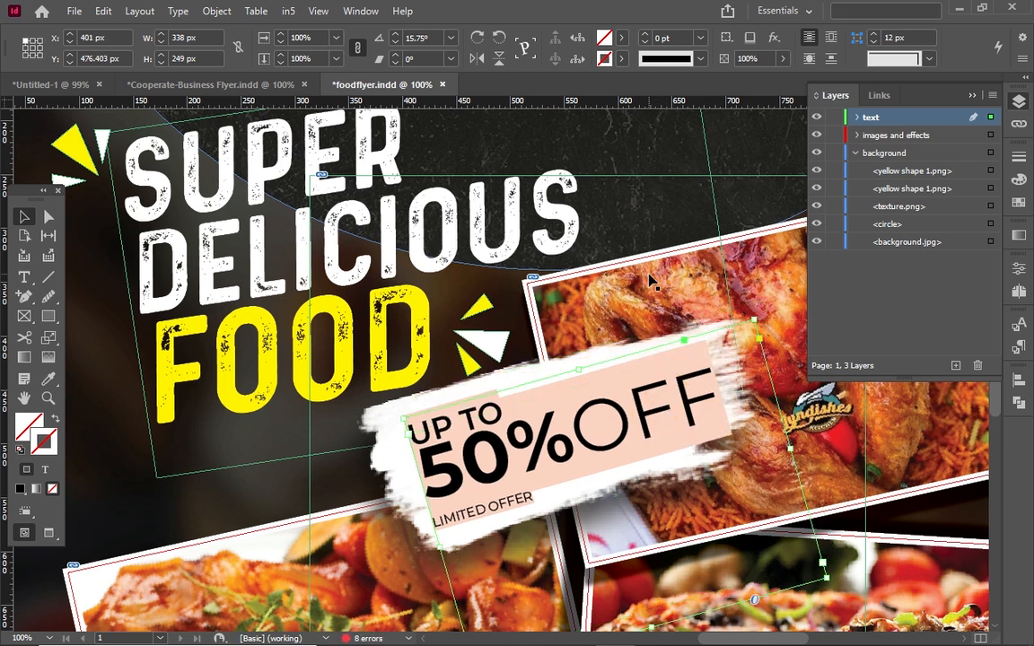
Step: Switch to the preview screen mode and set the word "OFF" in the offer text to Montserrat Thin
left_click(583, 252)
key("w")
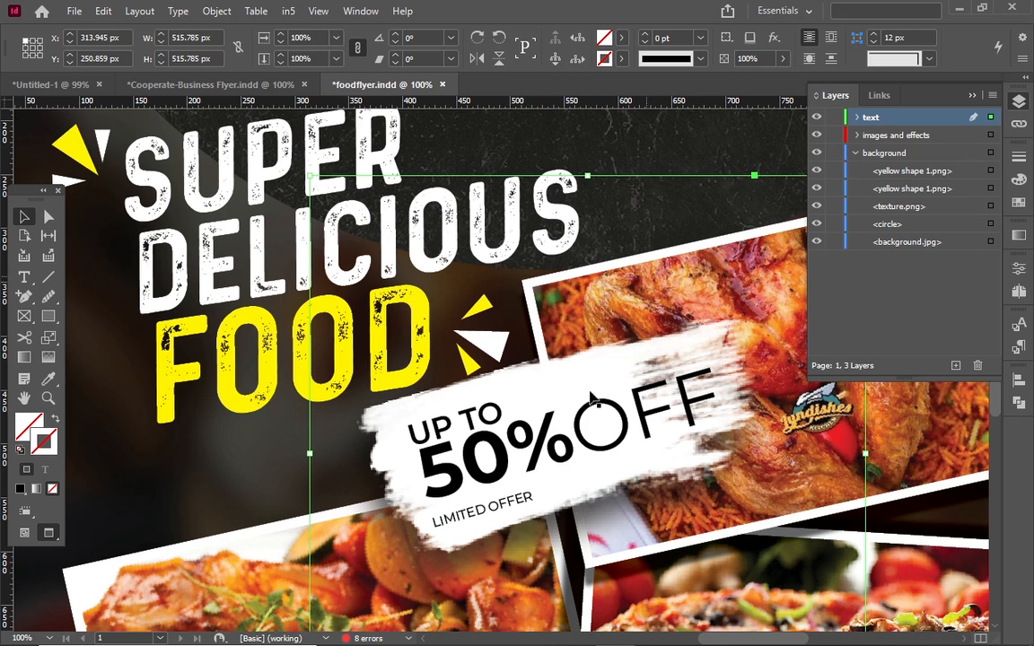
double_click(580, 439)
key("ctrl+a")
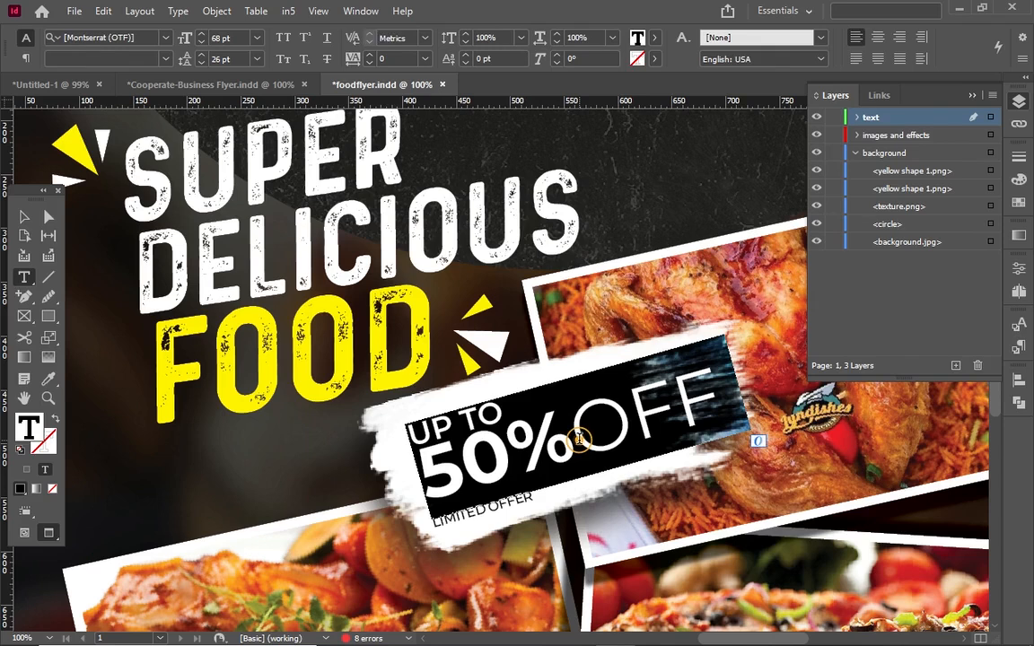
left_click(580, 440)
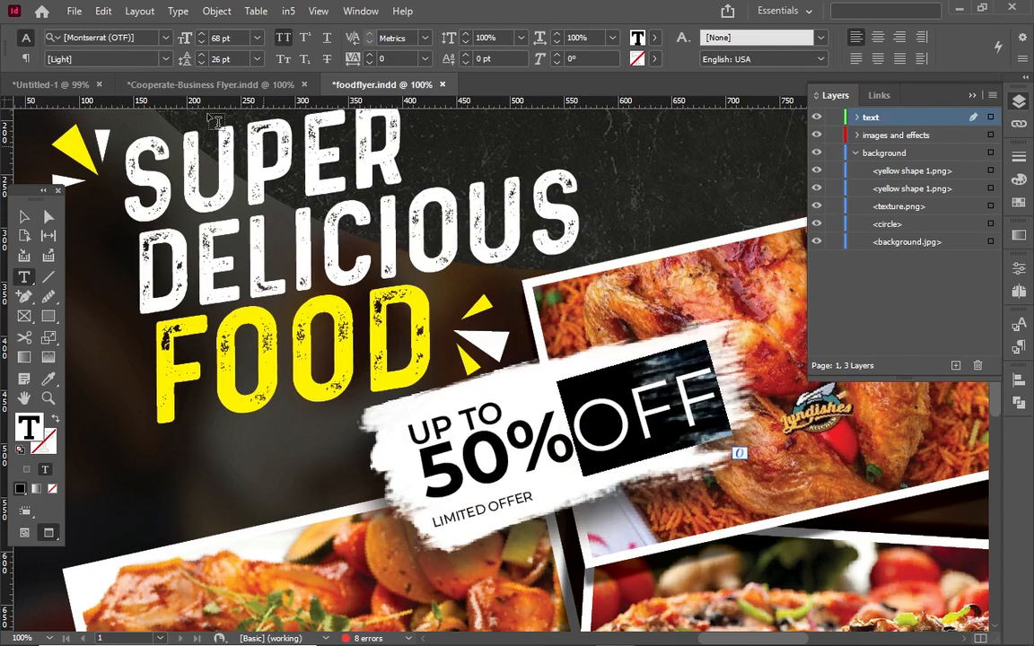
left_click(165, 59)
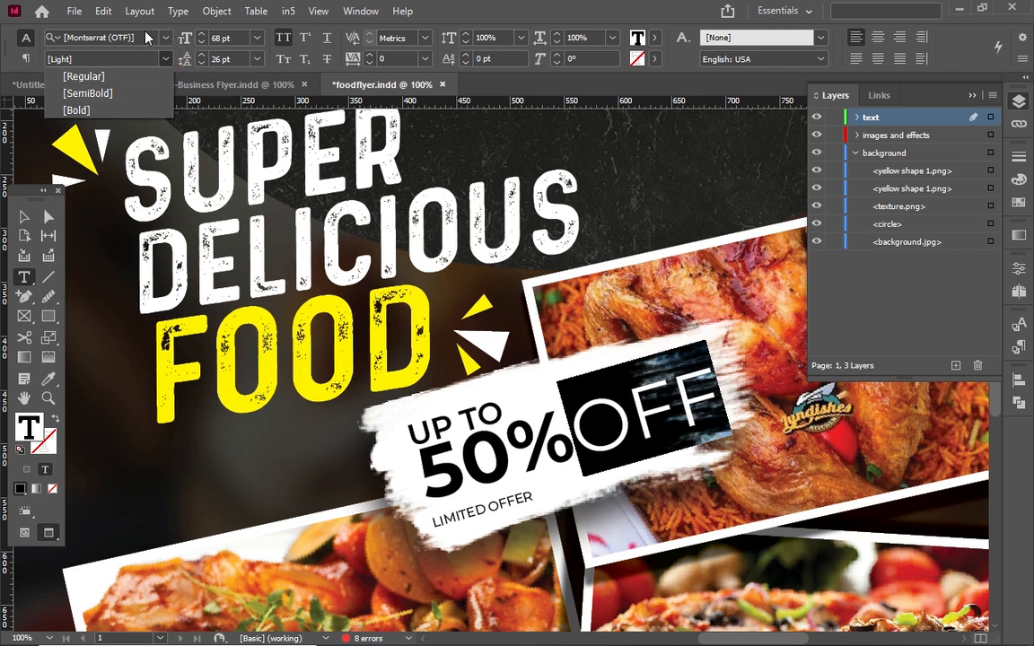
left_click(164, 38)
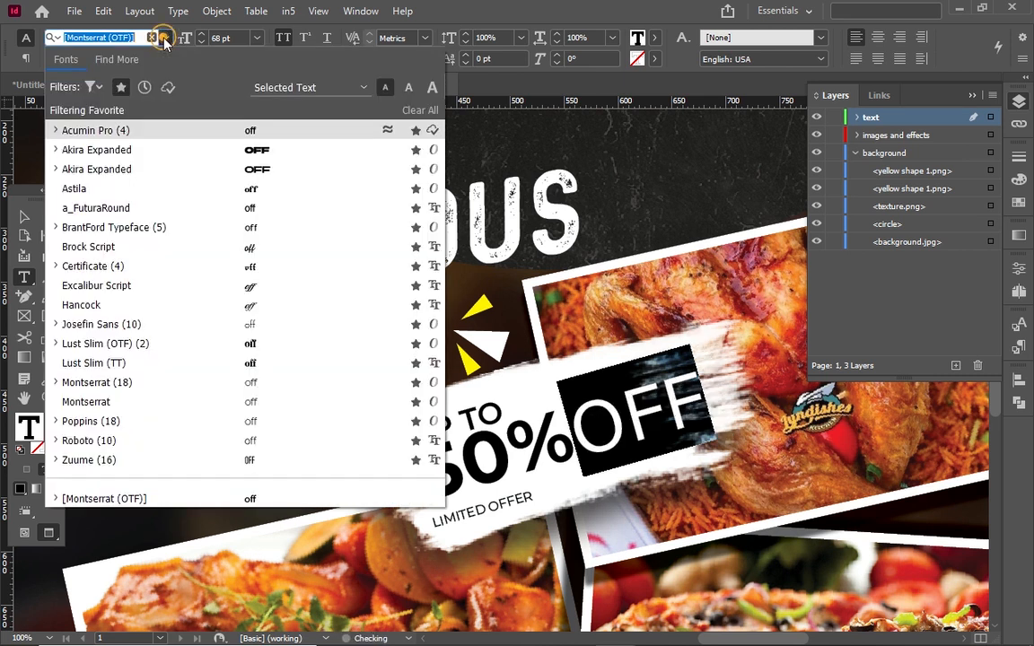
left_click(55, 382)
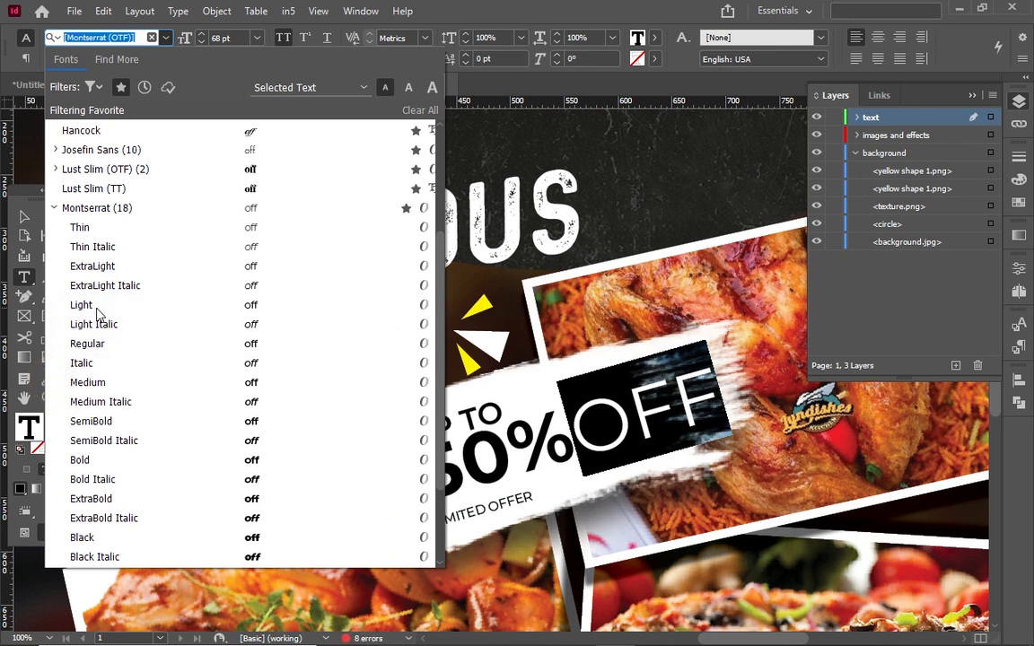
left_click(93, 231)
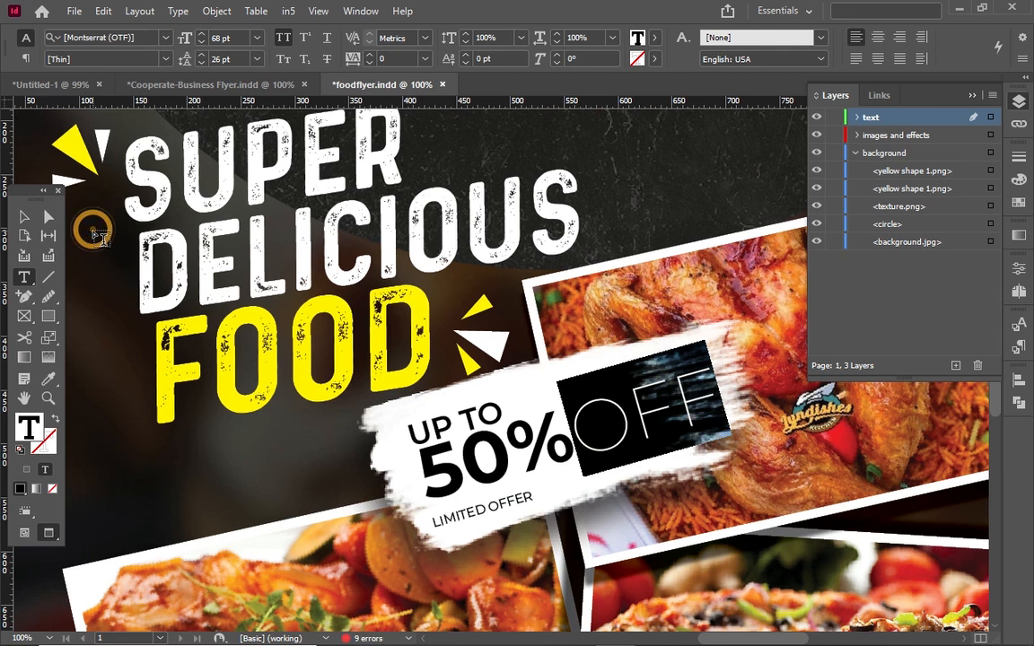
left_click(24, 218)
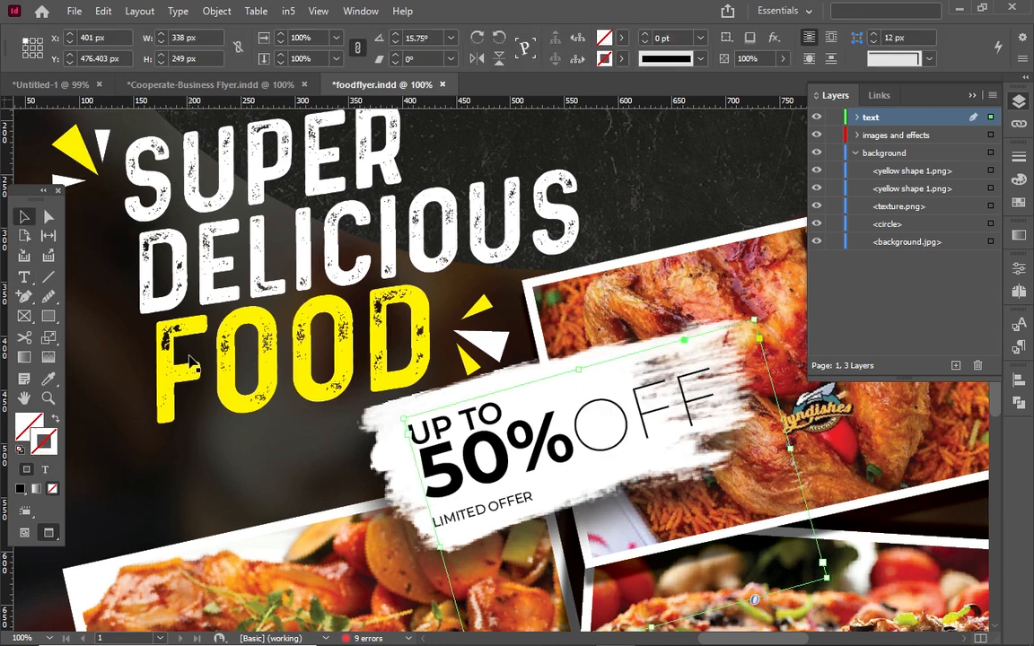
left_click(227, 466)
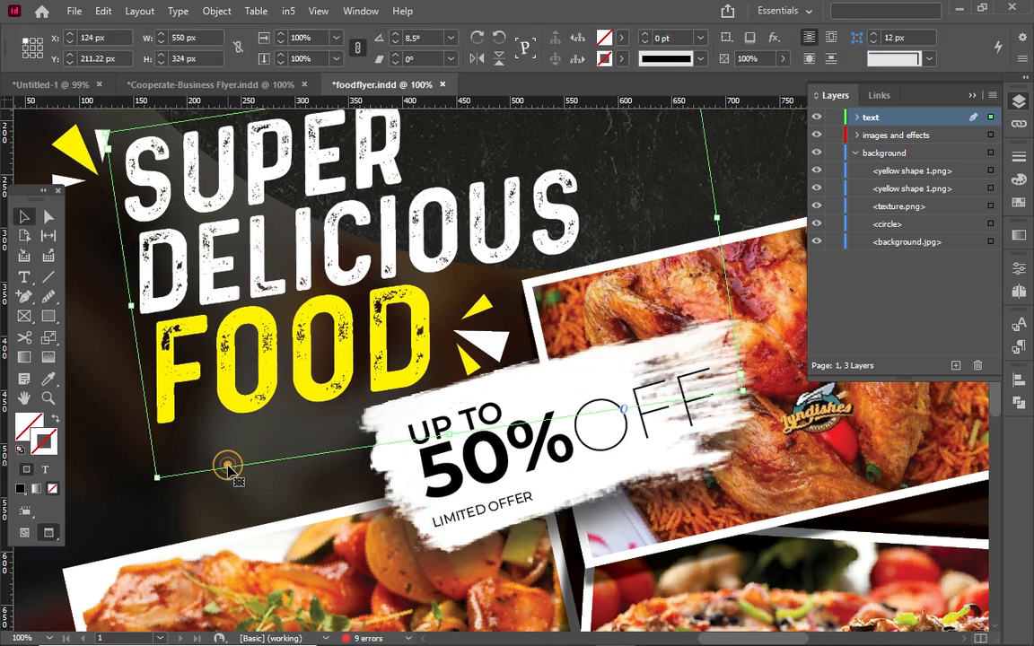
Step: Set the "LIMITED OFFER" line on the brush stroke to Montserrat Bold
left_click(318, 11)
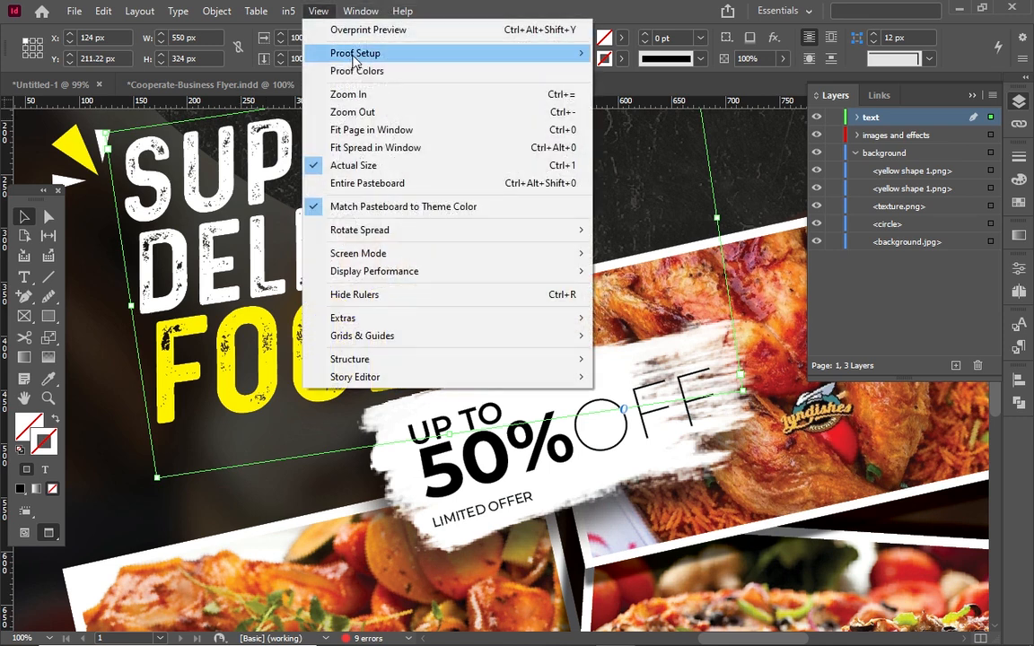
left_click(346, 130)
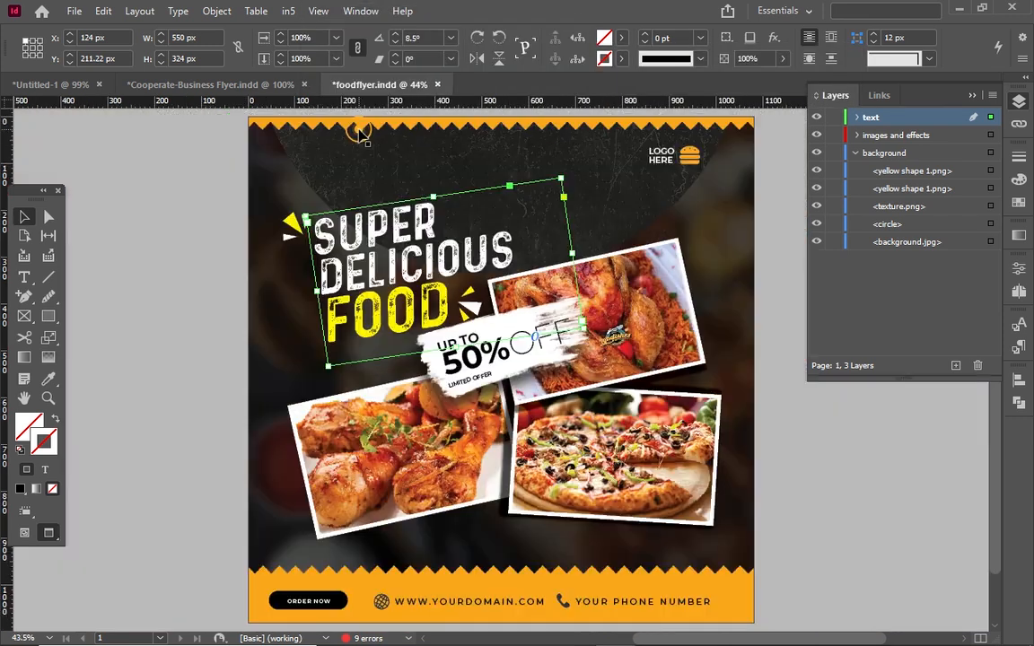
left_click(225, 244)
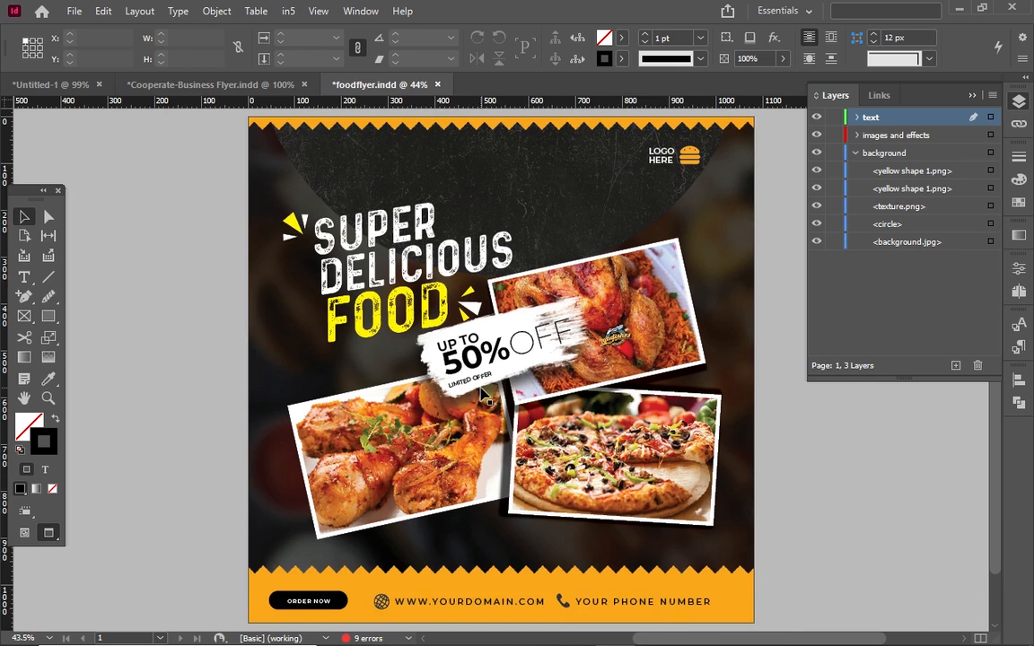
key("ctrl+equal")
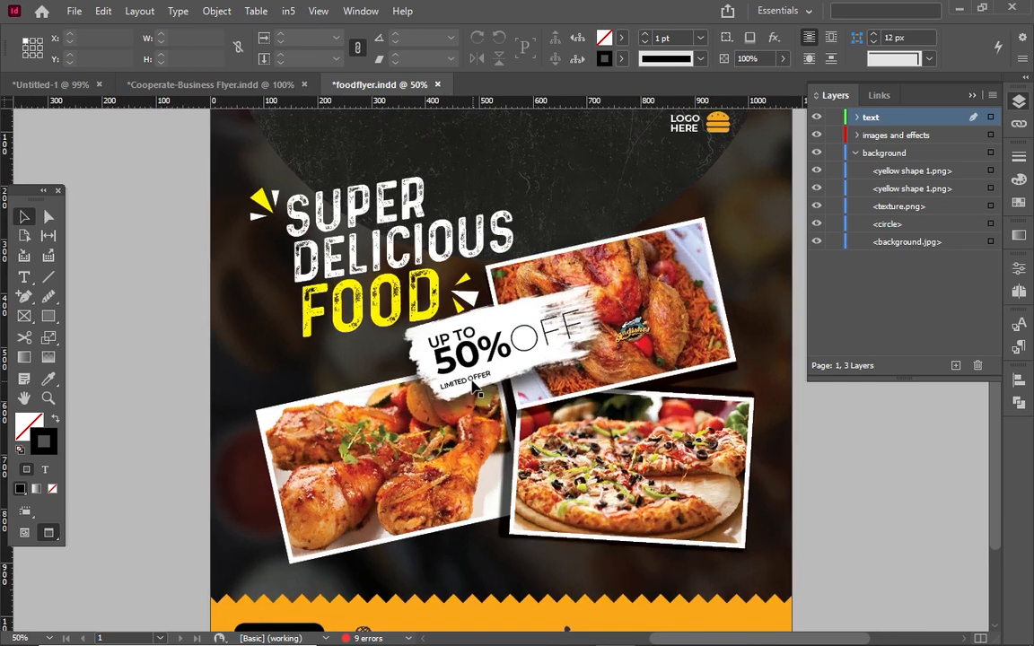
double_click(473, 385)
left_click_drag(493, 374, 432, 390)
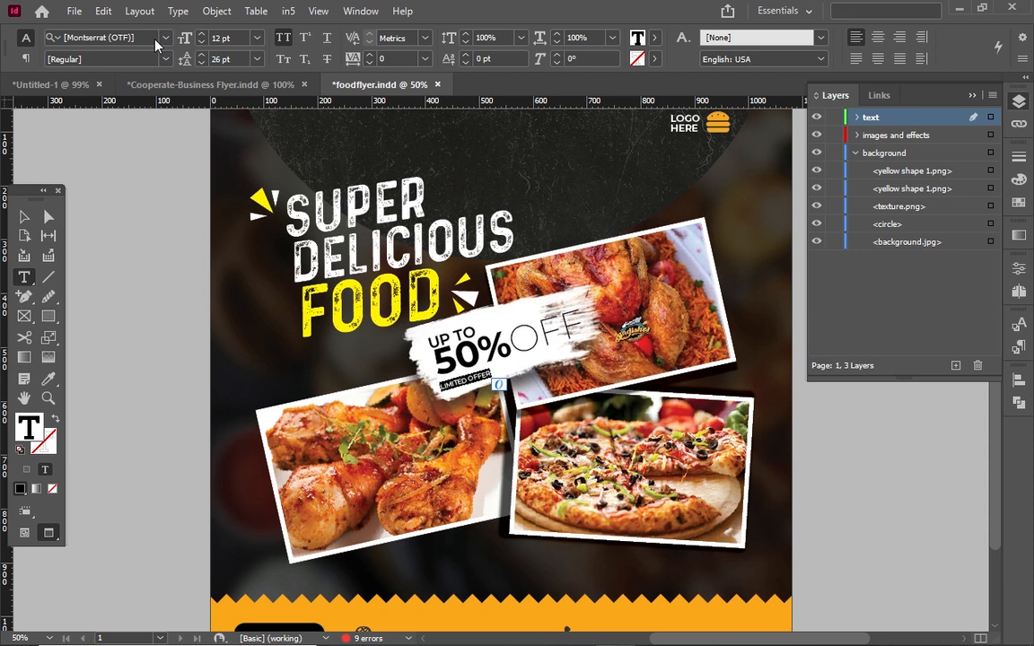
left_click(167, 58)
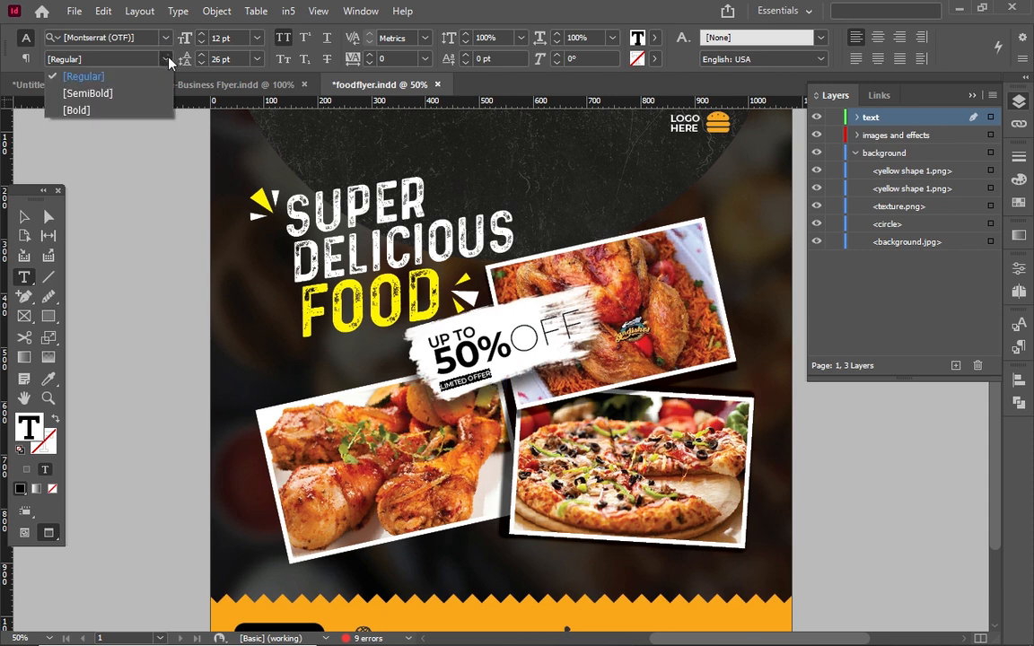
left_click(127, 111)
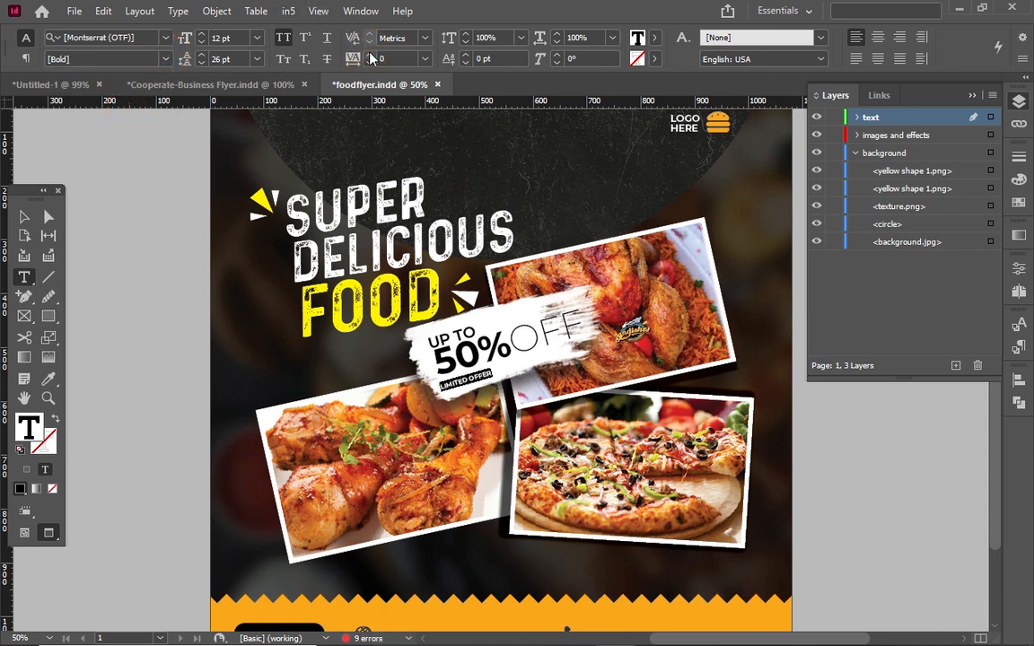
Step: Increase the tracking of the "LIMITED OFFER" line slightly and deselect the text frame
left_click(369, 55)
left_click(368, 55)
left_click(368, 55)
left_click(24, 218)
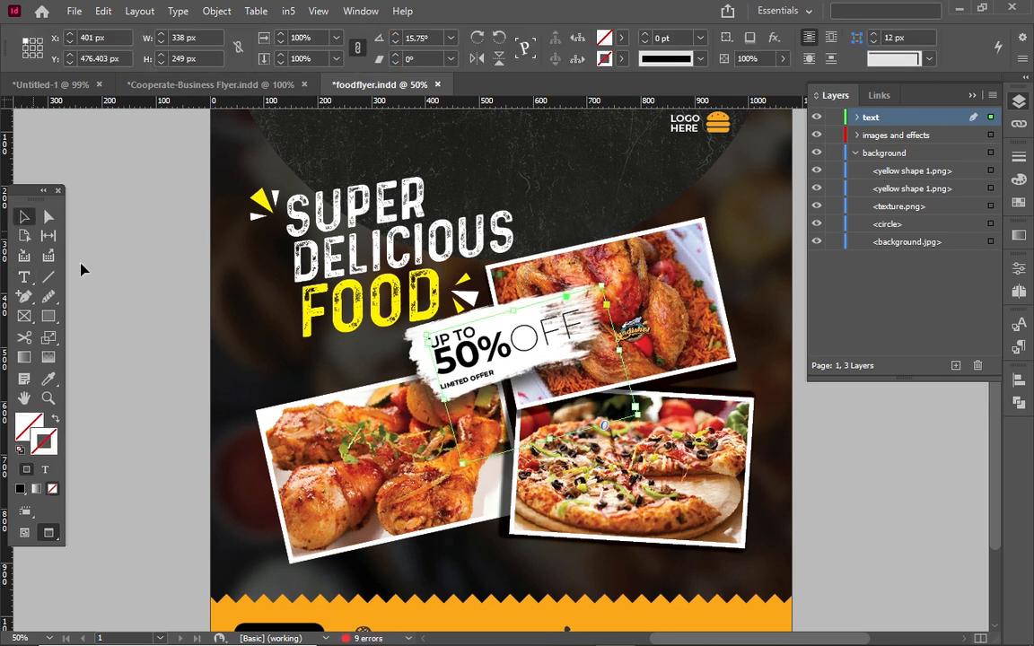
left_click(178, 363)
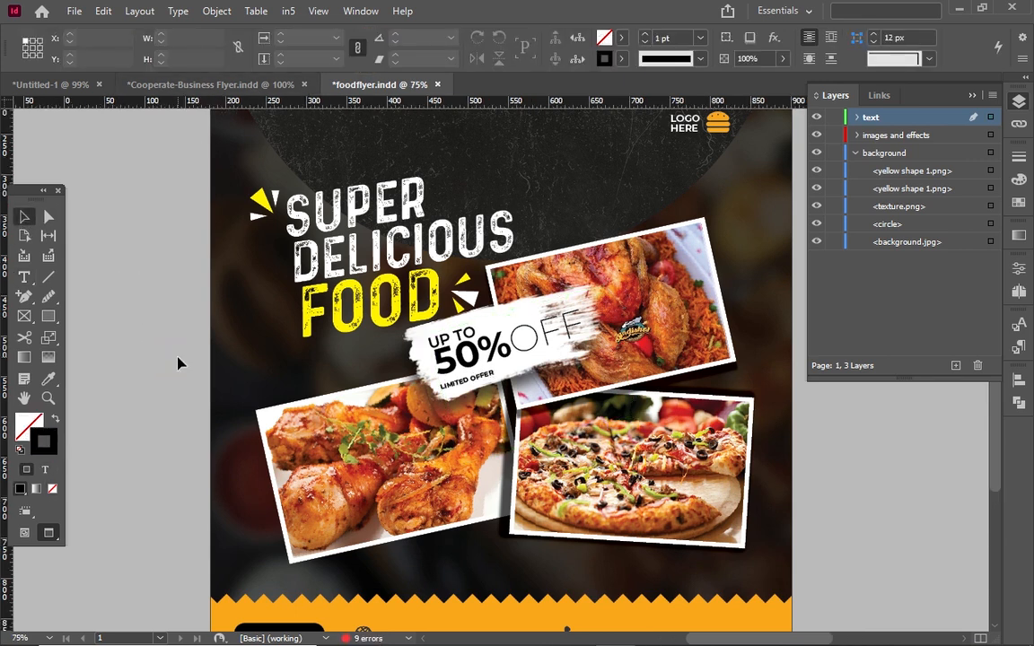
key("ctrl+=")
key("ctrl+=")
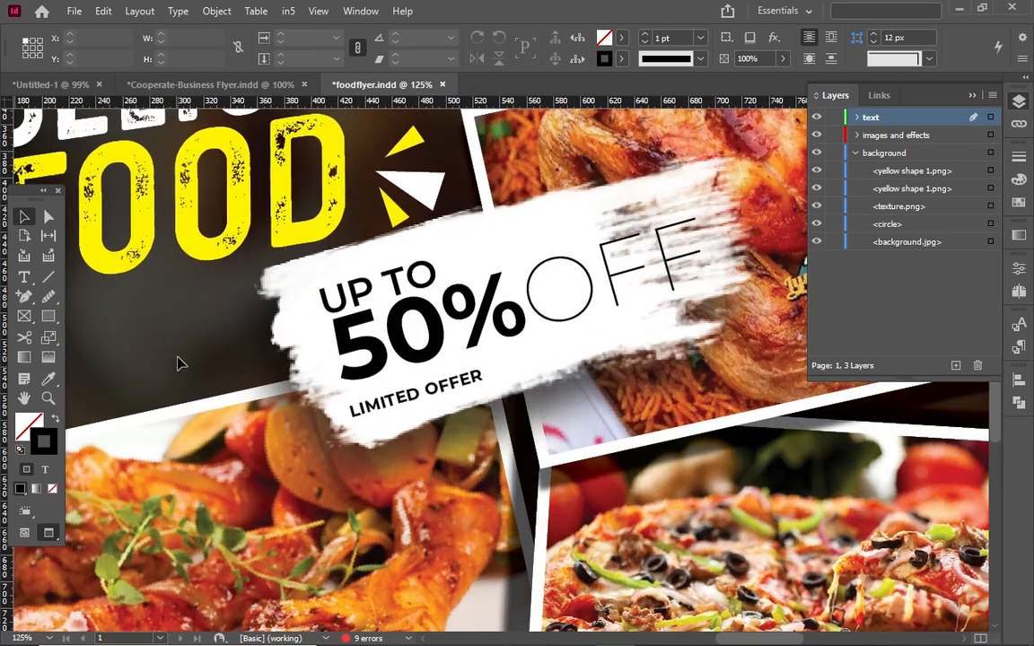